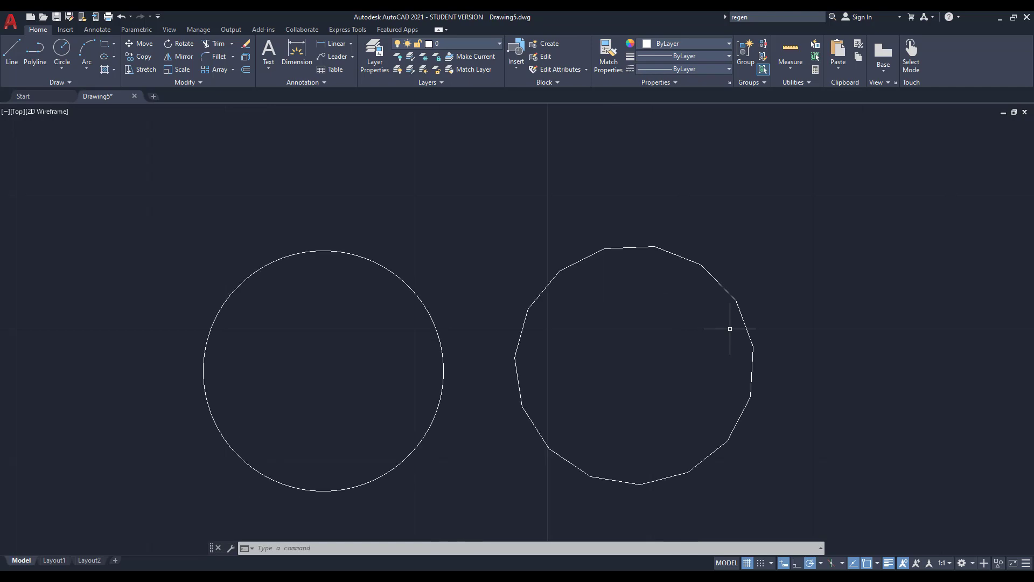
Regenerate the drawing display for the smooth circle and the jagged circle.
{"action": "scroll", "coordinate": [735, 323], "scroll_direction": "up", "scroll_amount": 4}
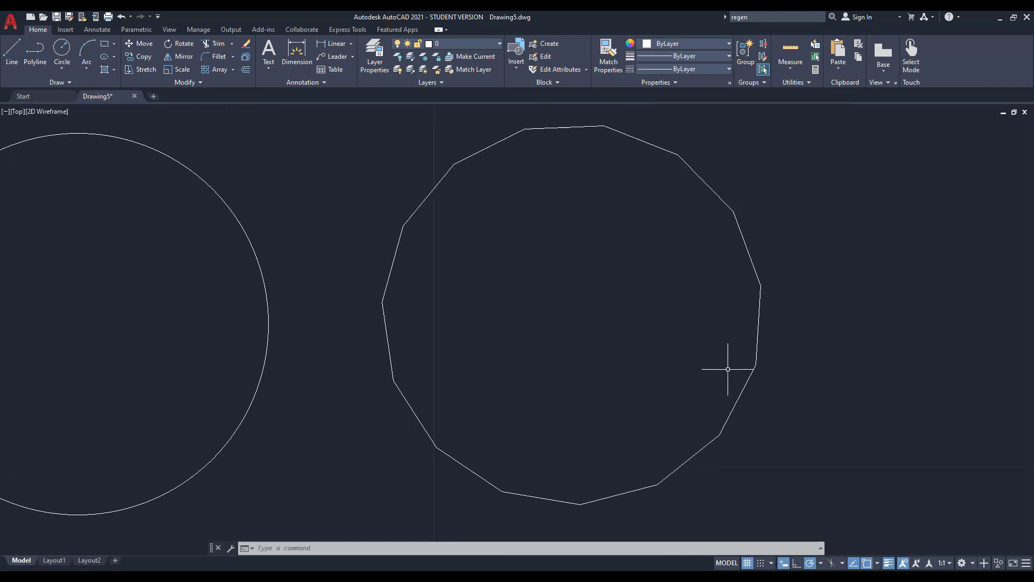
{"action": "scroll", "coordinate": [731, 363], "scroll_direction": "down", "scroll_amount": 2}
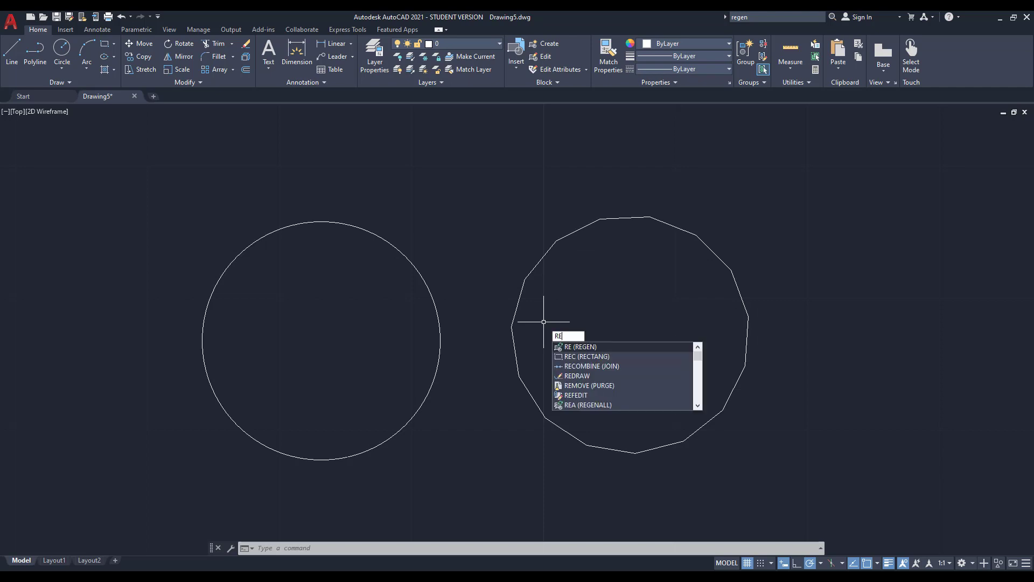
{"action": "key", "text": "Return"}
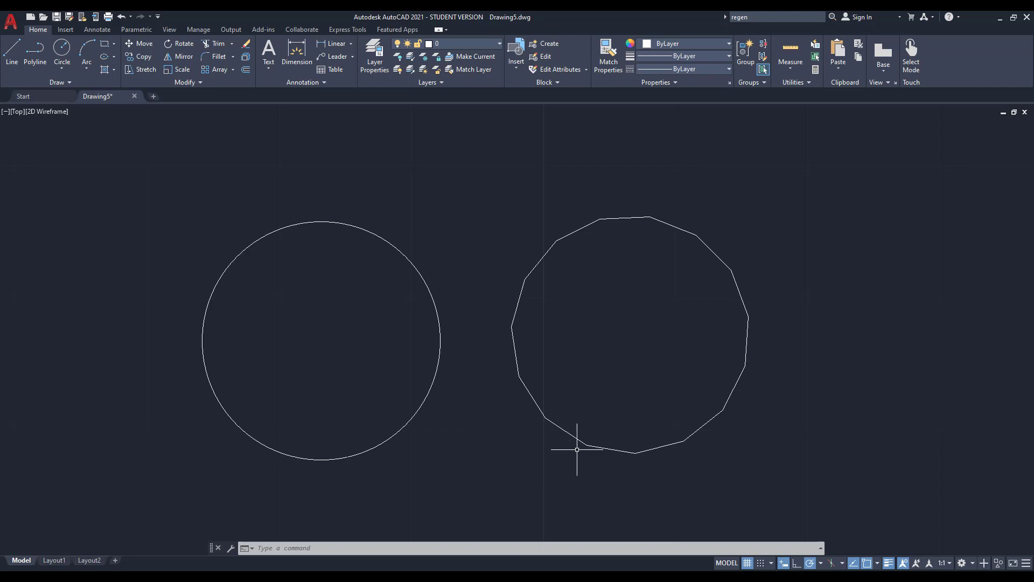
Match the properties of the red dashed rectangle onto the white vertical line beside it.
{"action": "middle_click_drag", "start_coordinate": [792, 400], "coordinate": [223, 401]}
{"action": "scroll", "coordinate": [227, 387], "scroll_direction": "down", "scroll_amount": 4}
{"action": "scroll", "coordinate": [690, 439], "scroll_direction": "up", "scroll_amount": 2}
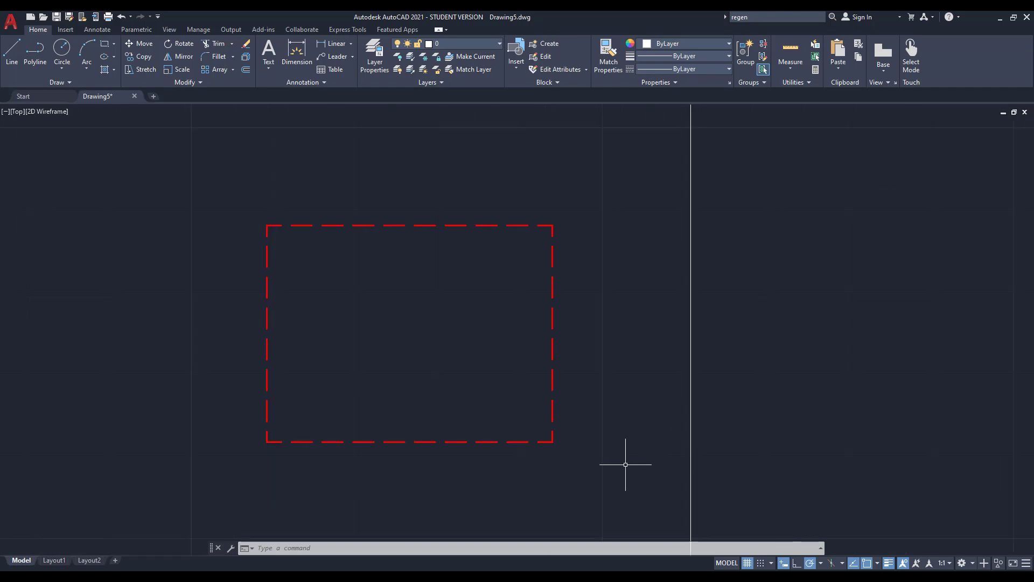
{"action": "middle_click_drag", "start_coordinate": [624, 482], "coordinate": [565, 447]}
{"action": "scroll", "coordinate": [538, 435], "scroll_direction": "down", "scroll_amount": 1}
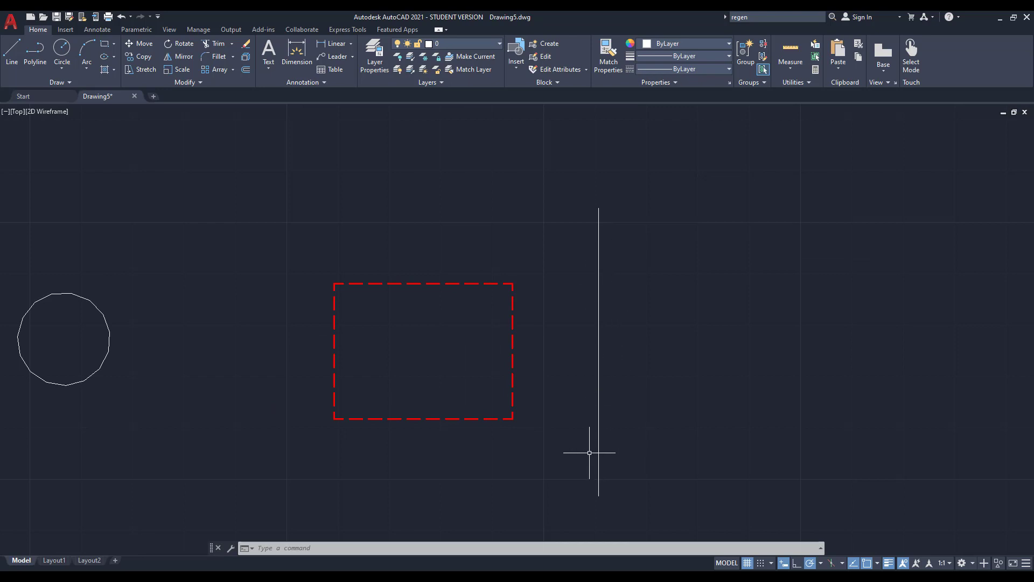
{"action": "scroll", "coordinate": [589, 452], "scroll_direction": "up", "scroll_amount": 2}
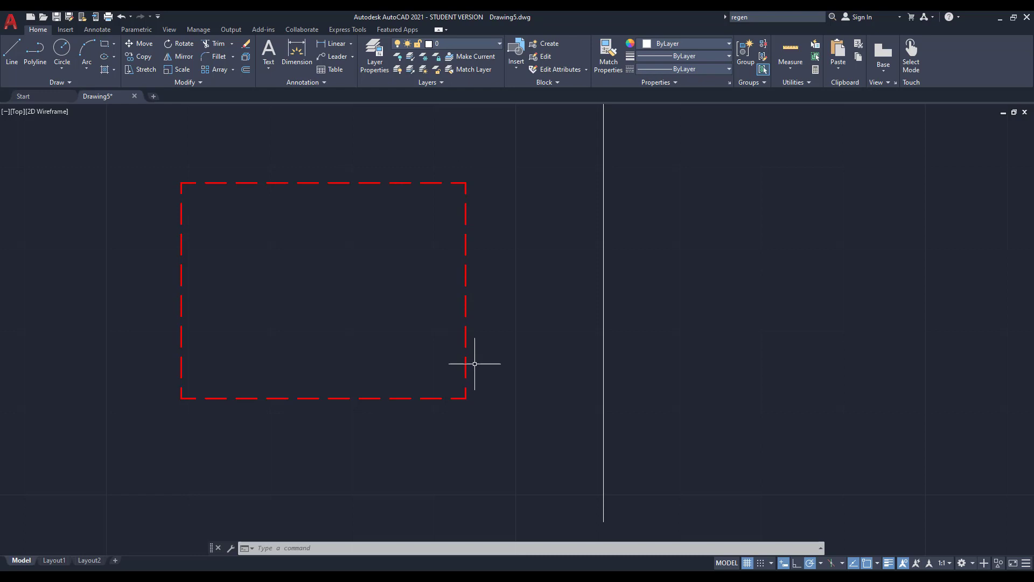
{"action": "scroll", "coordinate": [473, 230], "scroll_direction": "up", "scroll_amount": 4}
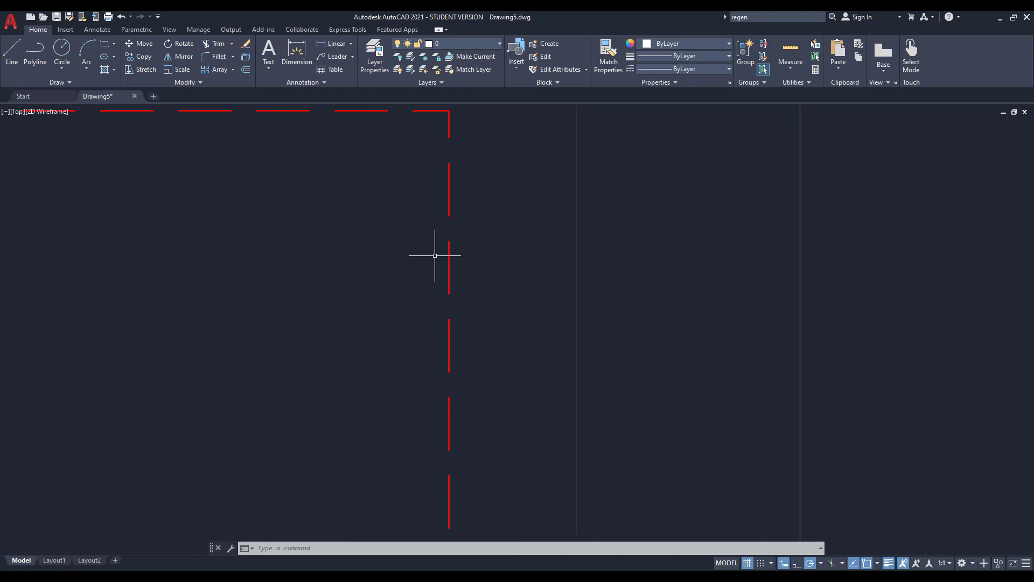
{"action": "scroll", "coordinate": [519, 252], "scroll_direction": "down", "scroll_amount": 4}
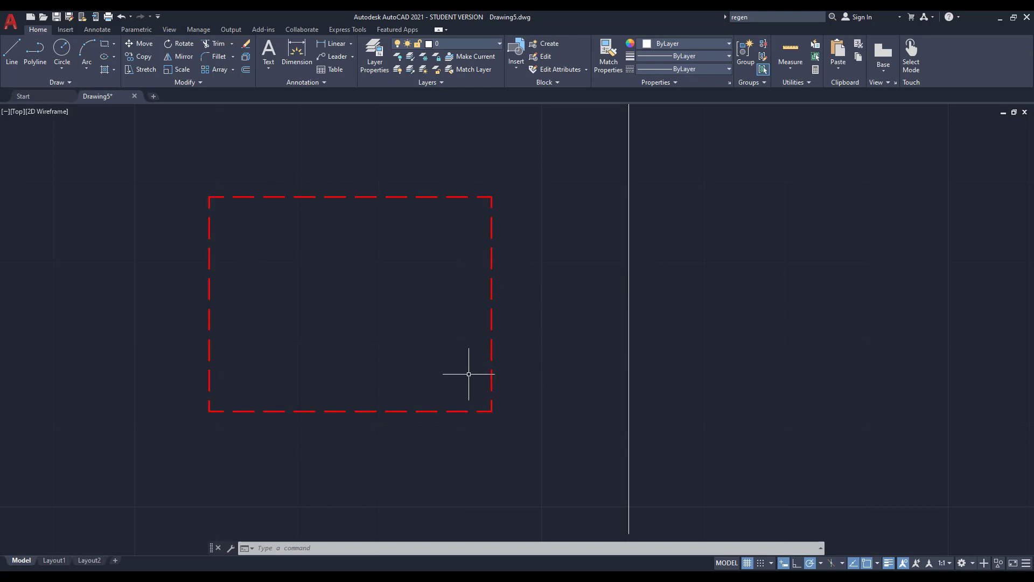
{"action": "scroll", "coordinate": [471, 370], "scroll_direction": "down", "scroll_amount": 1}
{"action": "scroll", "coordinate": [469, 372], "scroll_direction": "up", "scroll_amount": 1}
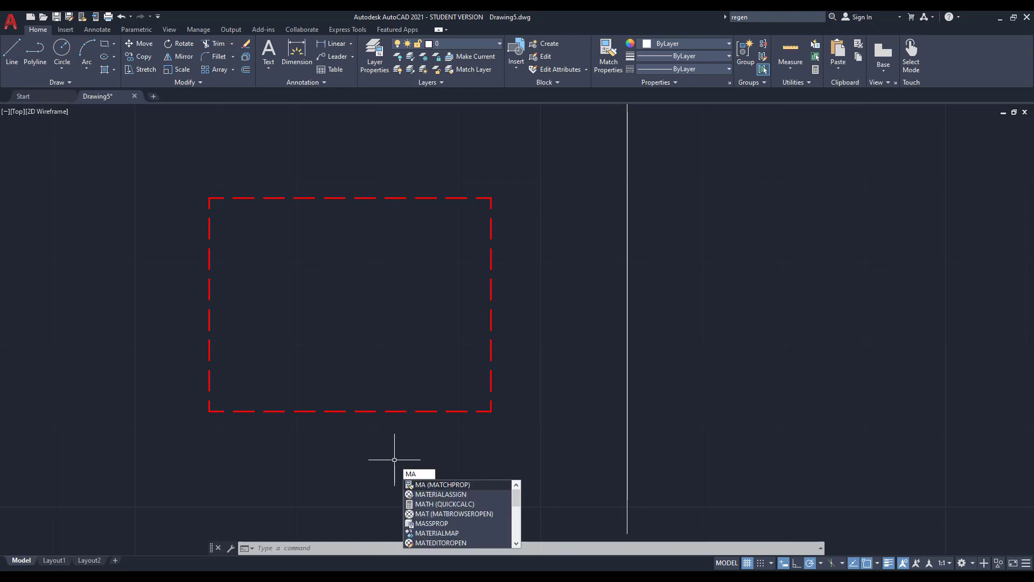
{"action": "key", "text": "Return"}
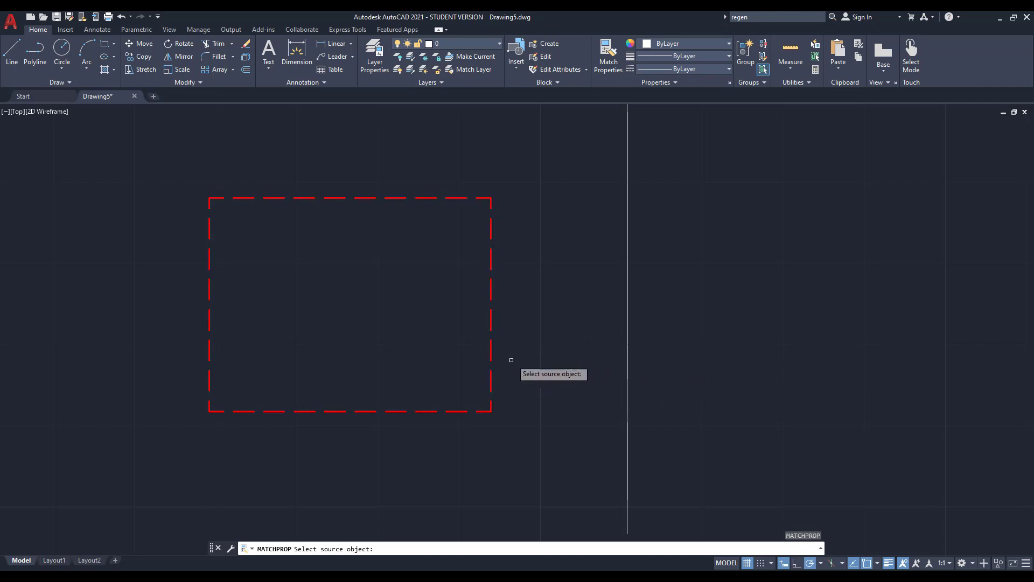
{"action": "left_click", "coordinate": [490, 374]}
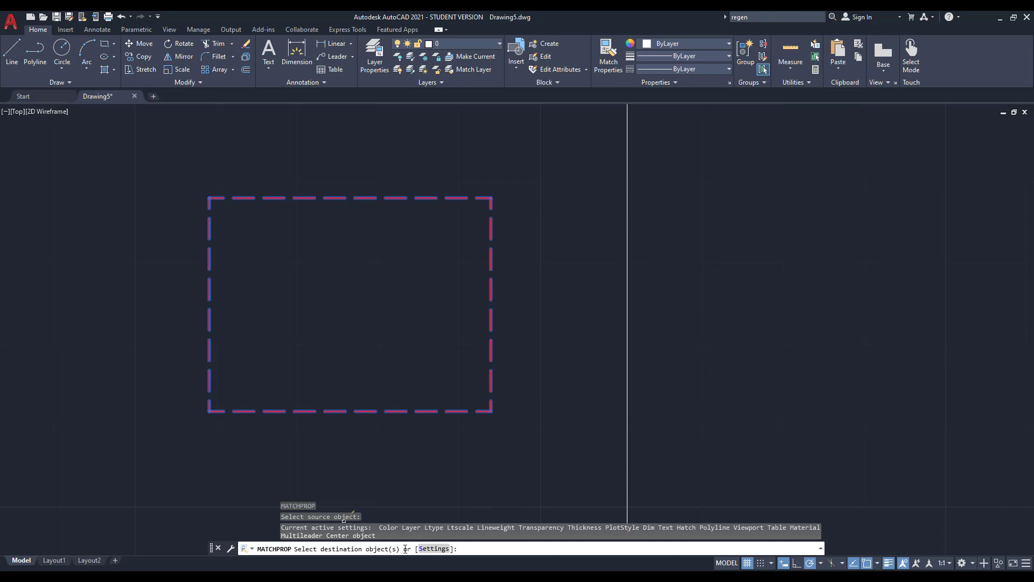
{"action": "left_click", "coordinate": [627, 300]}
{"action": "scroll", "coordinate": [530, 350], "scroll_direction": "down", "scroll_amount": 2}
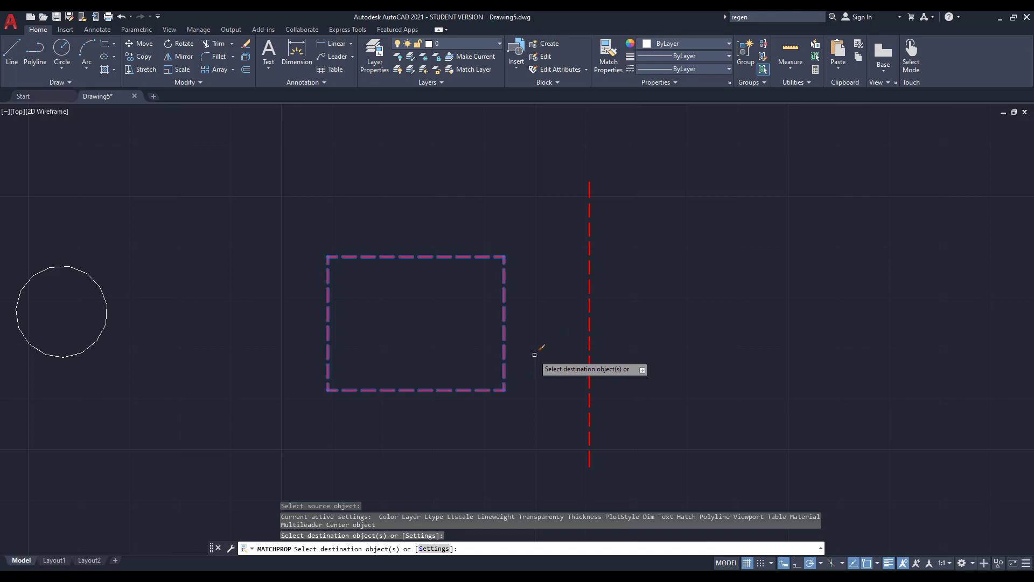
{"action": "key", "text": "Escape"}
{"action": "scroll", "coordinate": [576, 339], "scroll_direction": "up", "scroll_amount": 2}
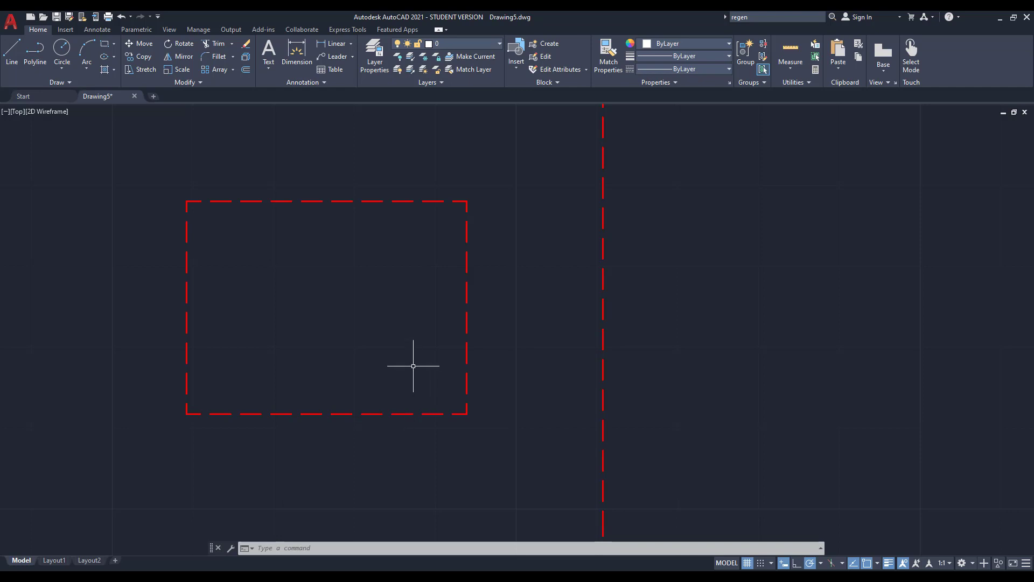
{"action": "scroll", "coordinate": [413, 366], "scroll_direction": "down", "scroll_amount": 2}
{"action": "scroll", "coordinate": [490, 374], "scroll_direction": "up", "scroll_amount": 2}
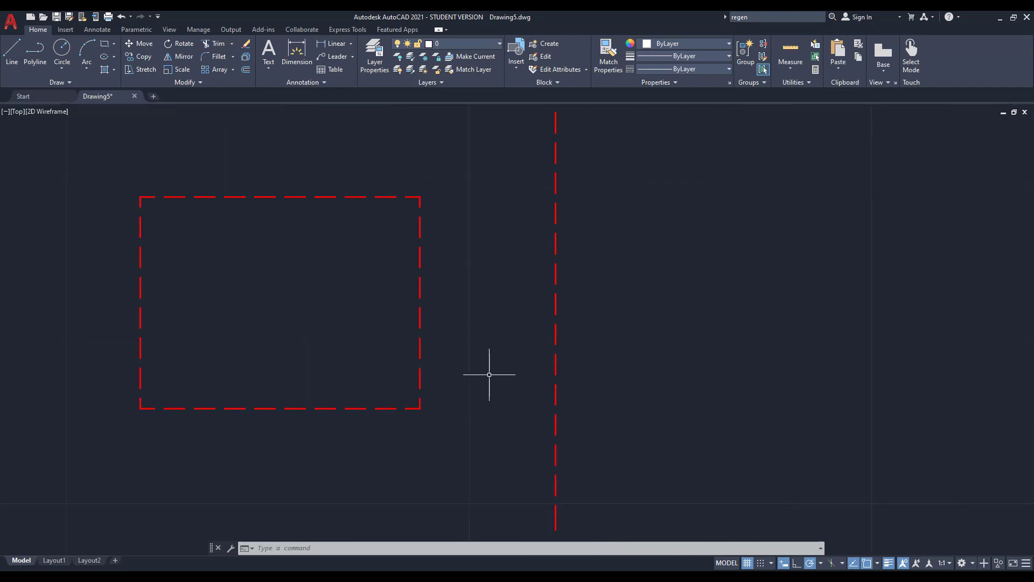
{"action": "scroll", "coordinate": [337, 334], "scroll_direction": "down", "scroll_amount": 2}
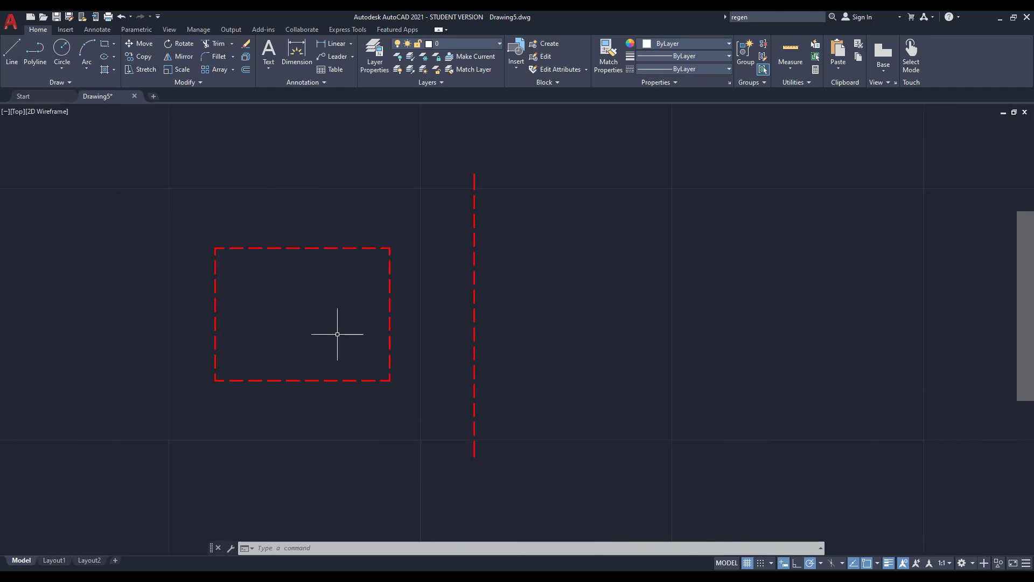
Draw a rectangle in the empty area to the right of the grey rectangle and red circle.
{"action": "scroll", "coordinate": [337, 334], "scroll_direction": "down", "scroll_amount": 2}
{"action": "middle_click_drag", "start_coordinate": [656, 363], "coordinate": [291, 368]}
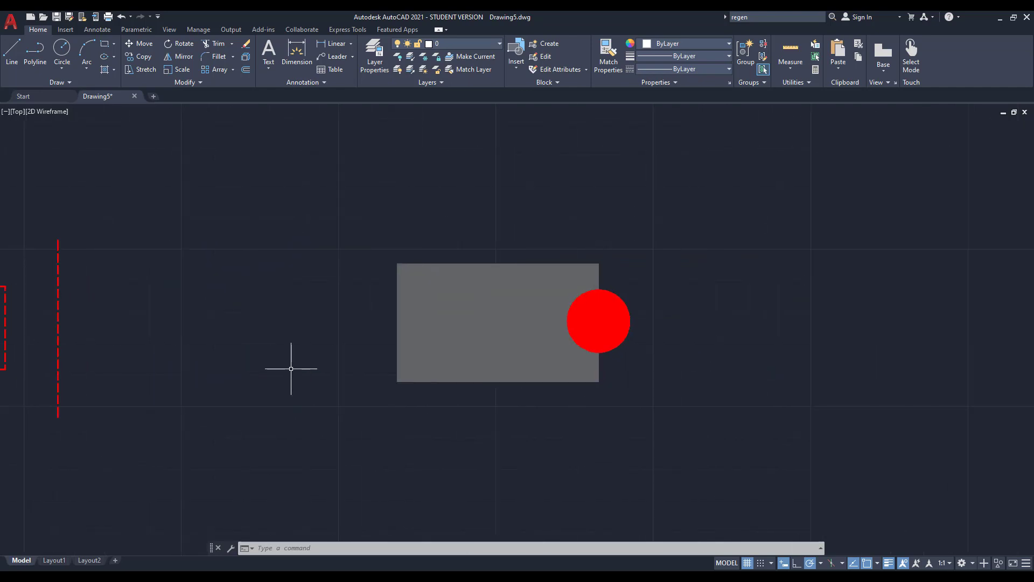
{"action": "scroll", "coordinate": [587, 409], "scroll_direction": "up", "scroll_amount": 2}
{"action": "scroll", "coordinate": [520, 343], "scroll_direction": "down", "scroll_amount": 2}
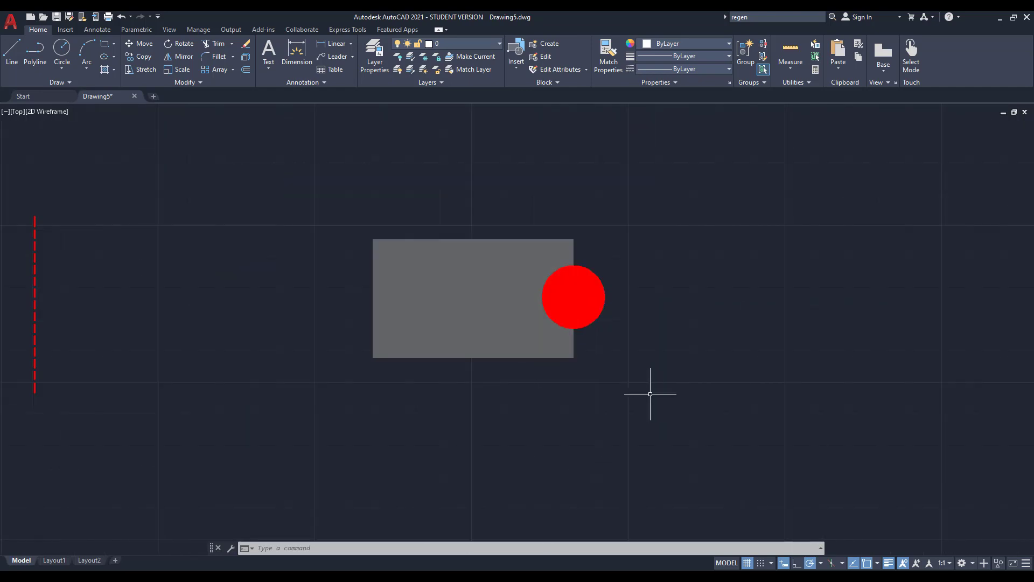
{"action": "mouse_move", "coordinate": [654, 395]}
{"action": "middle_mouse_down"}
{"action": "mouse_move", "coordinate": [452, 394]}
{"action": "mouse_move", "coordinate": [425, 404]}
{"action": "middle_mouse_up"}
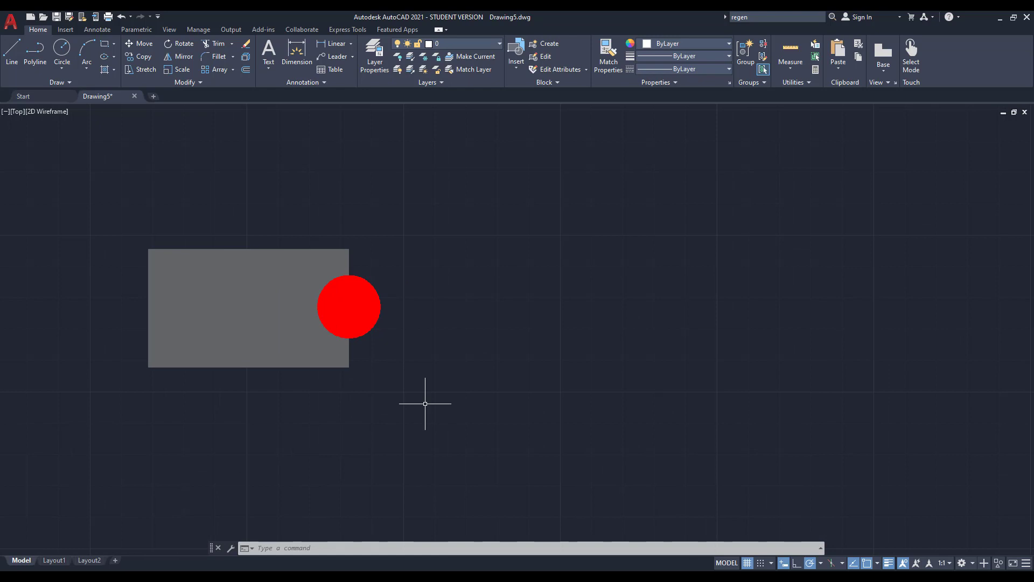
{"action": "type", "text": "rec"}
{"action": "key", "text": "Return"}
{"action": "left_click", "coordinate": [525, 270]}
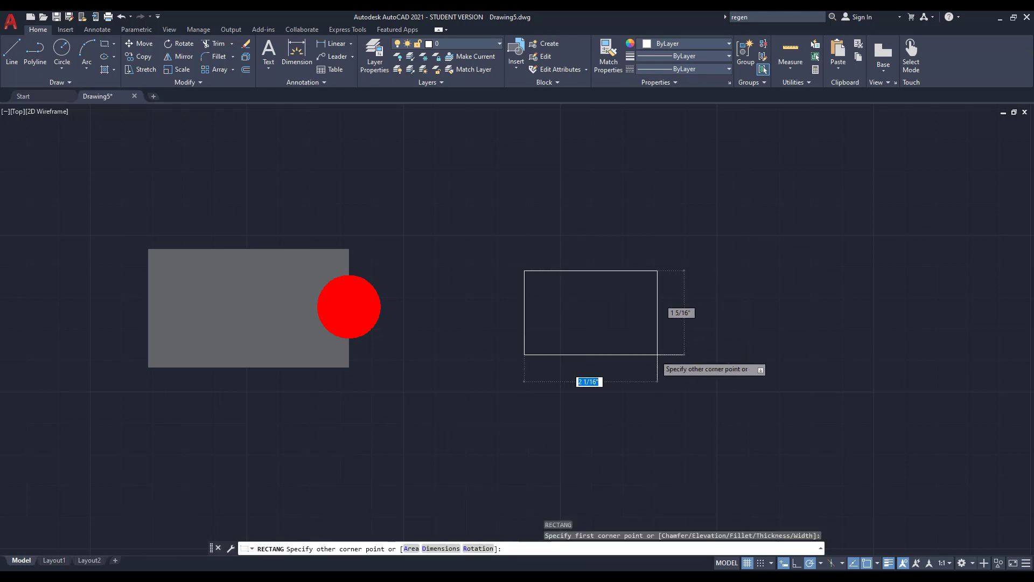
{"action": "left_click", "coordinate": [682, 351]}
Draw a vertical line from the new rectangle's upper-right corner straight down along its right edge, ending well below the rectangle.
{"action": "scroll", "coordinate": [734, 312], "scroll_direction": "up", "scroll_amount": 2}
{"action": "type", "text": "l"}
{"action": "key", "text": "Return"}
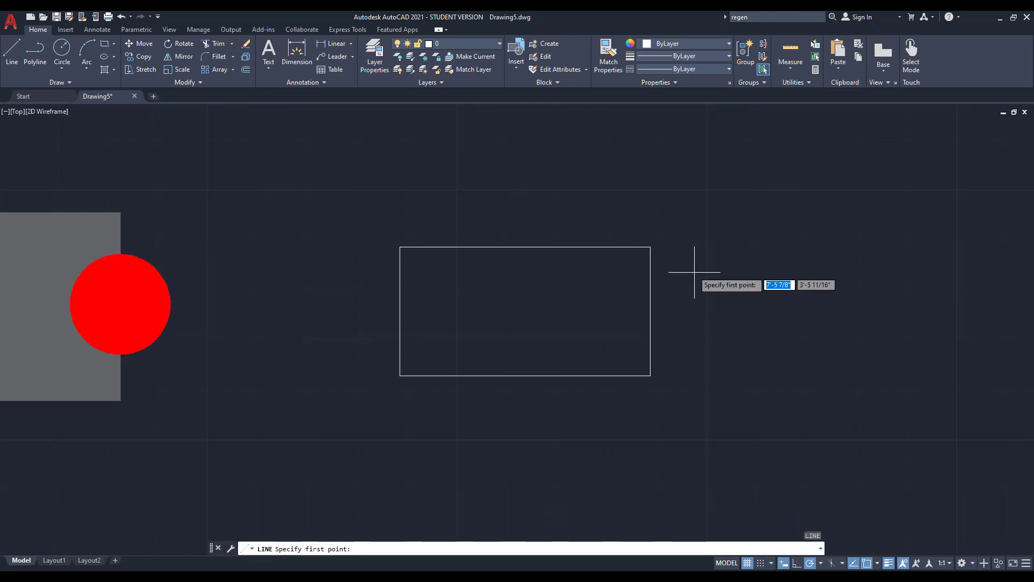
{"action": "left_click", "coordinate": [650, 247]}
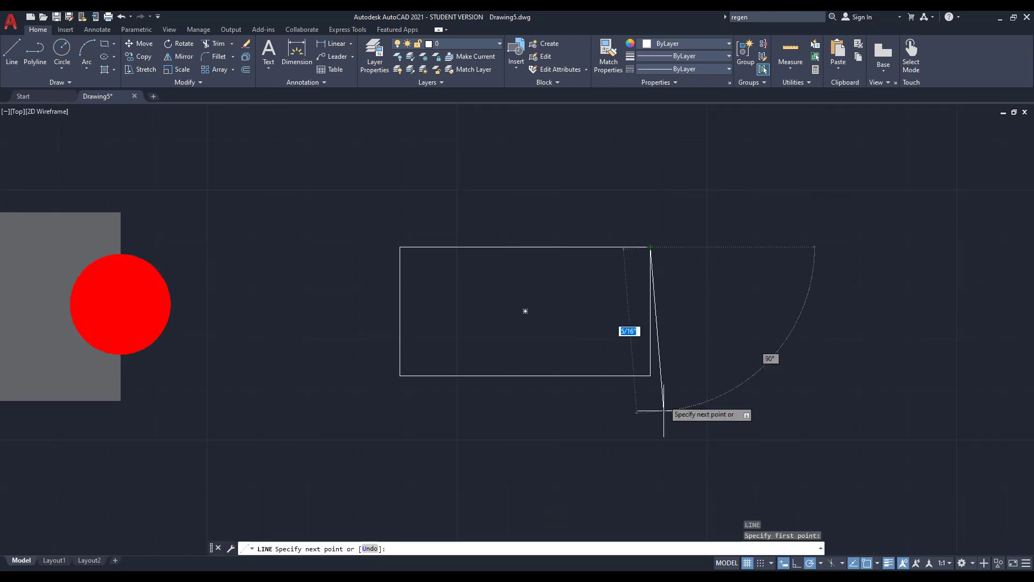
{"action": "left_click", "coordinate": [650, 499]}
{"action": "key", "text": "Return"}
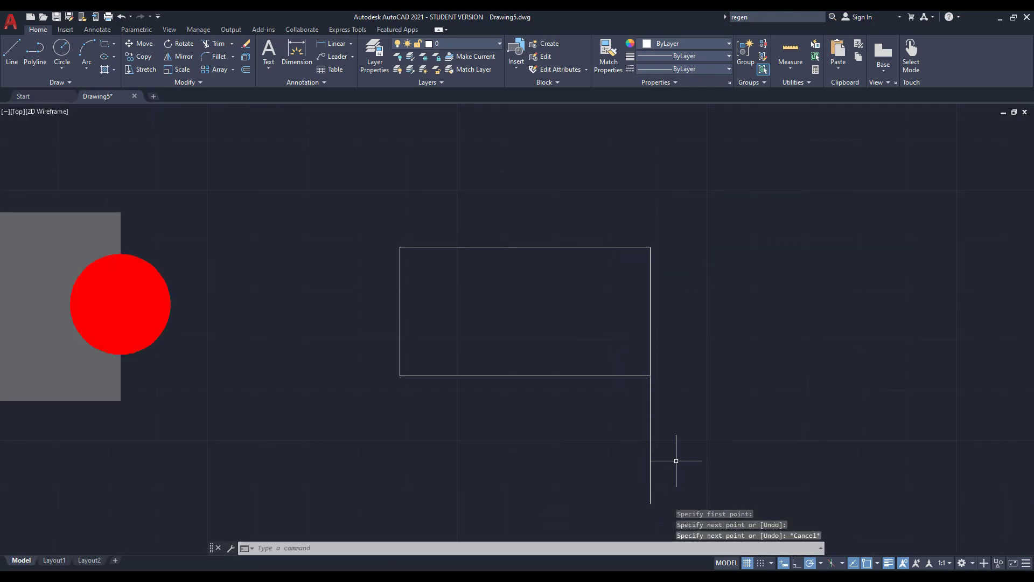
{"action": "type", "text": "o"}
{"action": "key", "text": "Return"}
{"action": "type", "text": "2"}
{"action": "key", "text": "Return"}
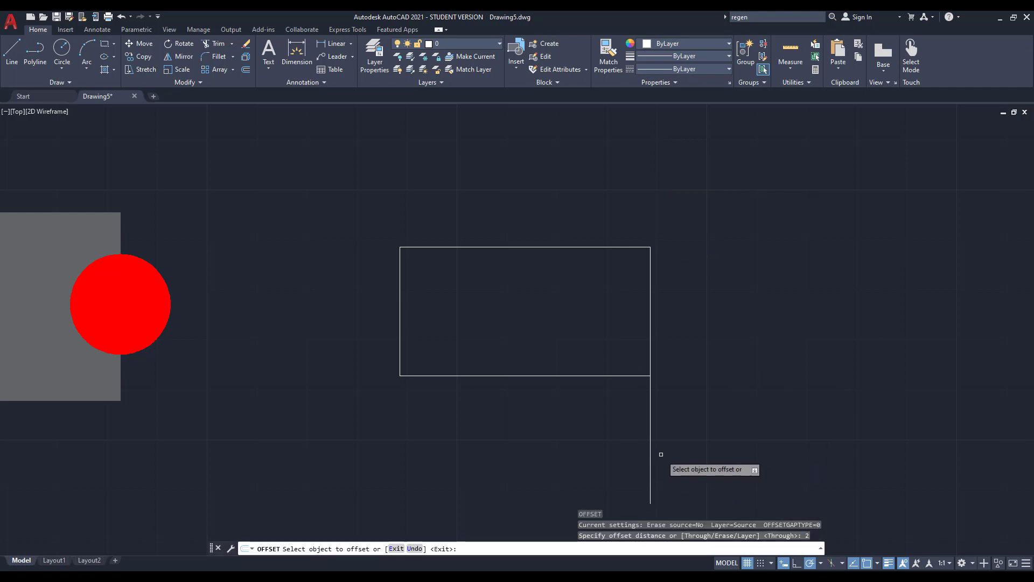
{"action": "left_click", "coordinate": [652, 455]}
{"action": "key", "text": "Return"}
Offset the vertical line 1/2 inch to the right, away from the rectangle.
{"action": "key", "text": "Return"}
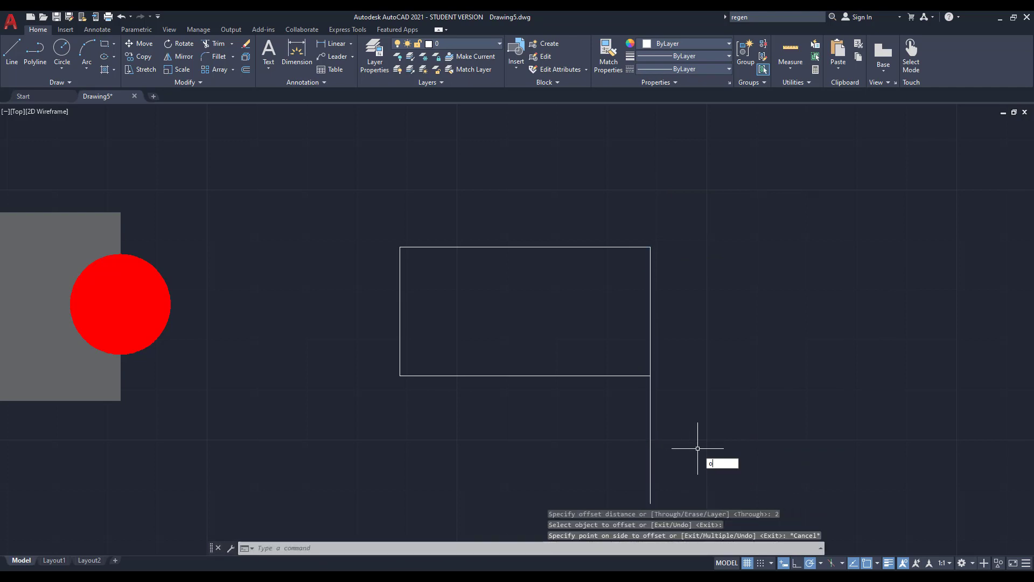
{"action": "type", "text": "1/2"}
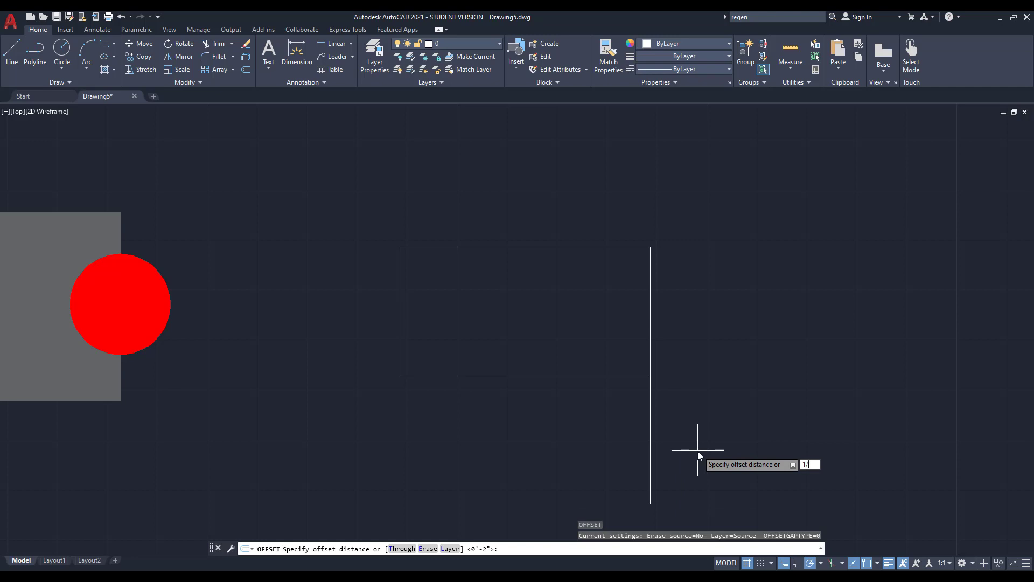
{"action": "key", "text": "Return"}
{"action": "left_click", "coordinate": [648, 435]}
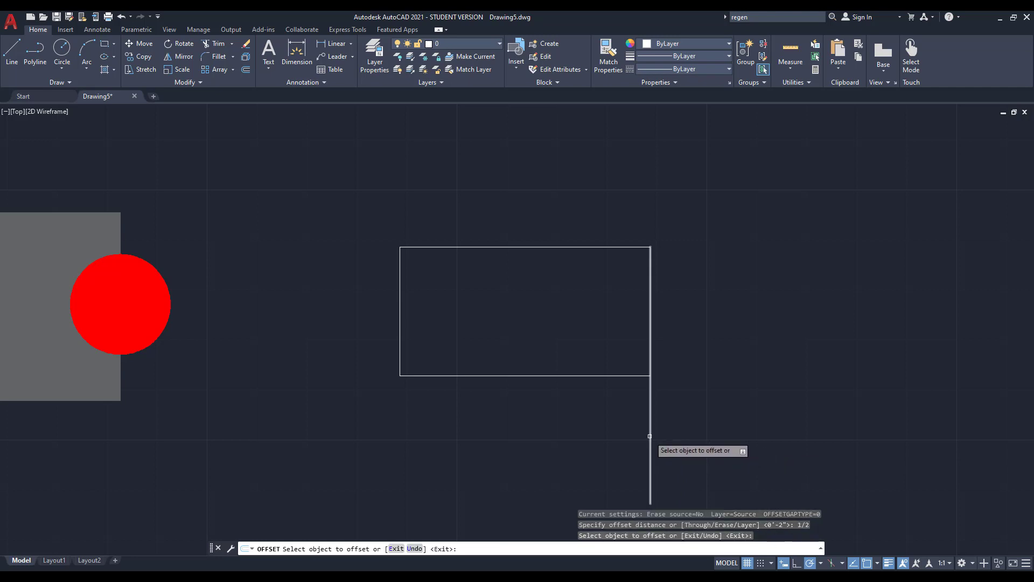
{"action": "left_click", "coordinate": [722, 431]}
{"action": "key", "text": "Escape"}
Move both vertical lines straight up so they extend beyond the rectangle's top and bottom edges.
{"action": "left_click", "coordinate": [744, 425]}
{"action": "left_click", "coordinate": [612, 440]}
{"action": "type", "text": "M"}
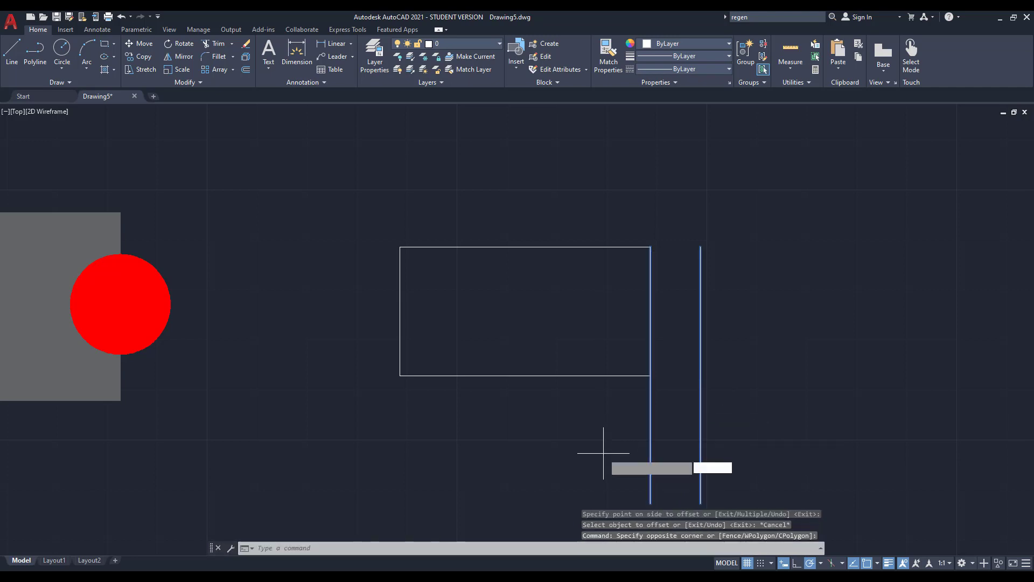
{"action": "key", "text": "Return"}
{"action": "left_click", "coordinate": [602, 466]}
{"action": "left_click", "coordinate": [604, 396]}
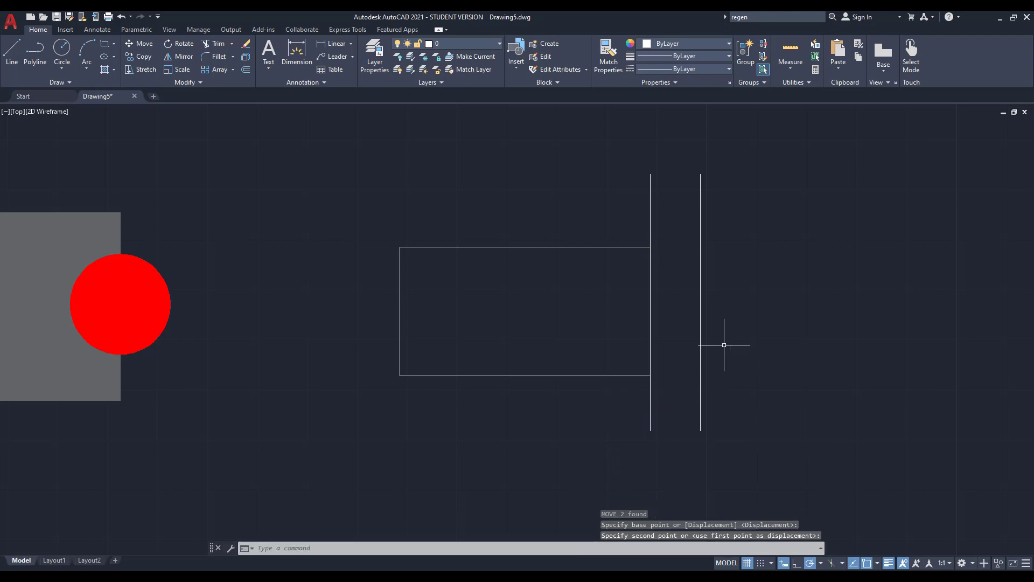
Set the colour of the new rectangle overlapping the vertical line to Red.
{"action": "scroll", "coordinate": [723, 342], "scroll_direction": "up", "scroll_amount": 2}
{"action": "scroll", "coordinate": [597, 406], "scroll_direction": "down", "scroll_amount": 2}
{"action": "scroll", "coordinate": [603, 291], "scroll_direction": "up", "scroll_amount": 2}
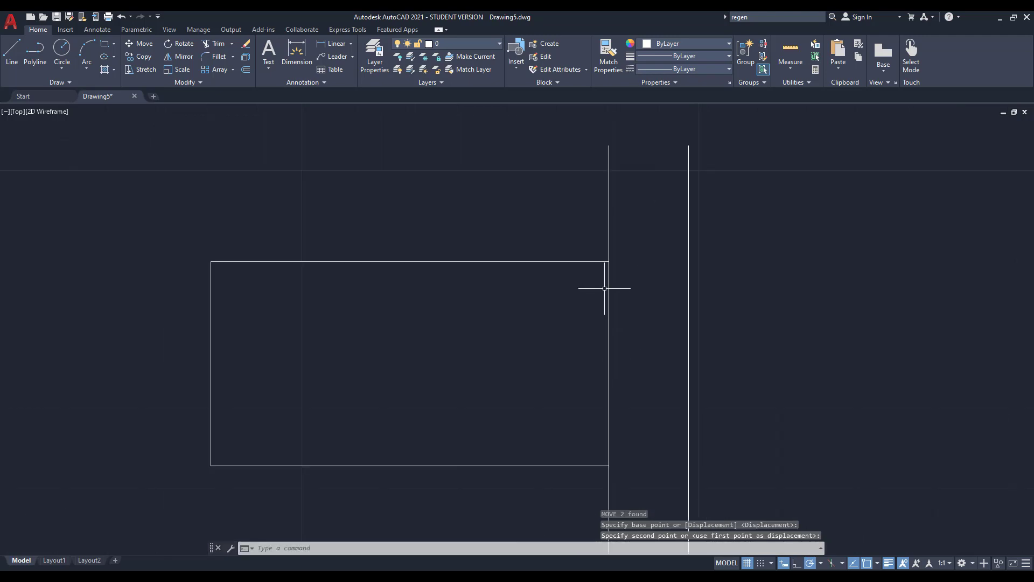
{"action": "left_click", "coordinate": [586, 261]}
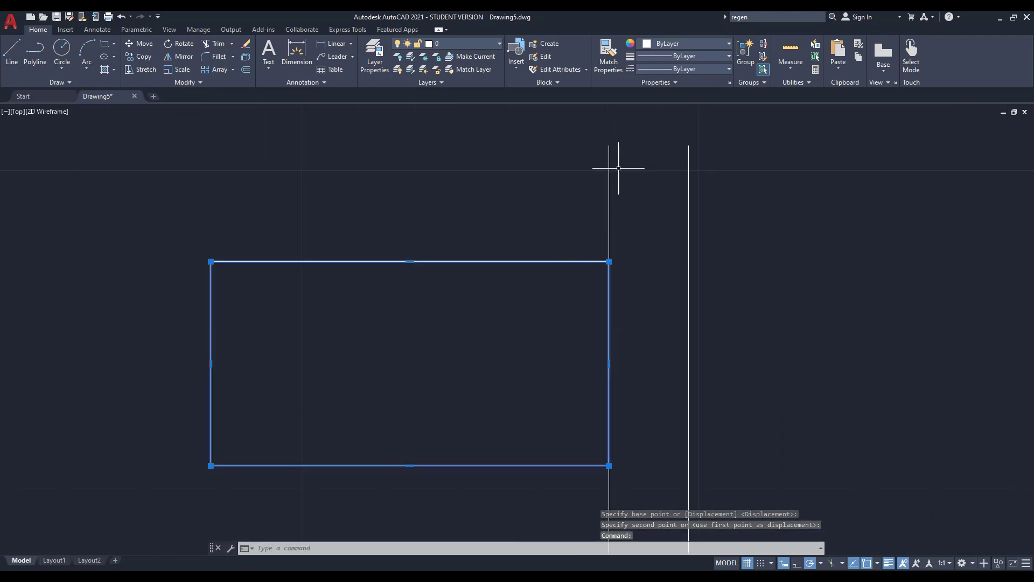
{"action": "left_click", "coordinate": [693, 43]}
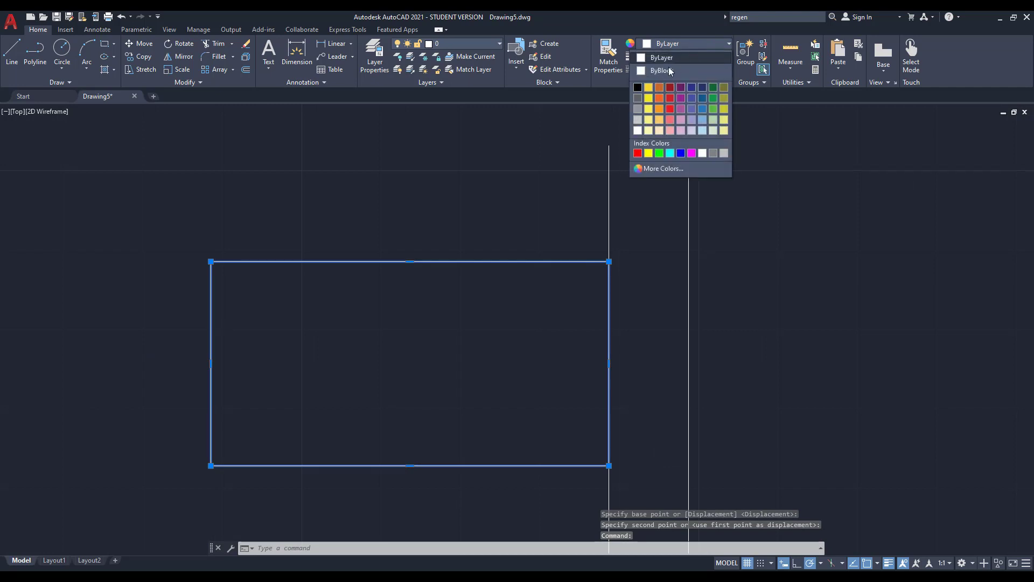
{"action": "left_click", "coordinate": [639, 152]}
{"action": "key", "text": "Escape"}
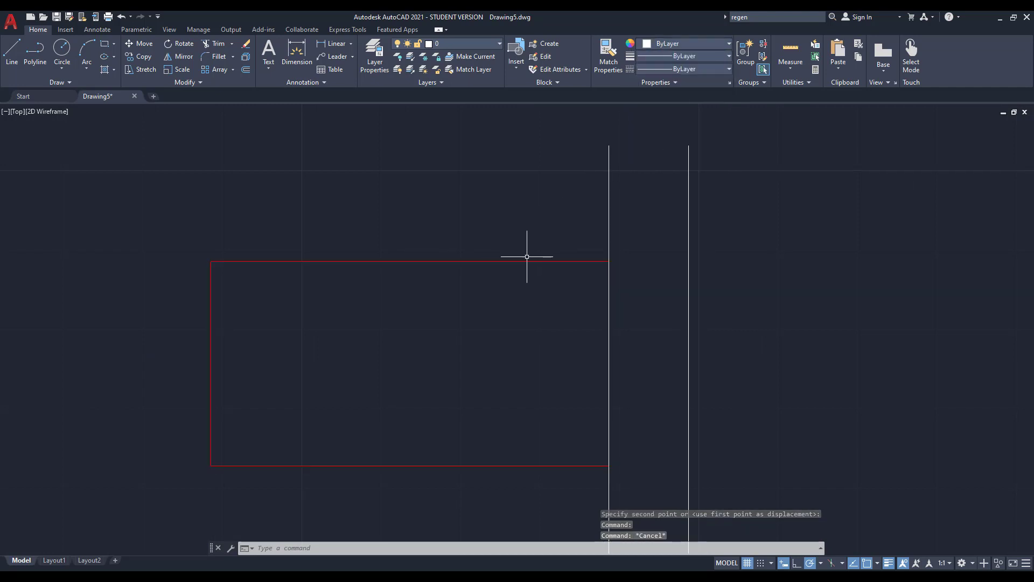
{"action": "left_click", "coordinate": [555, 263]}
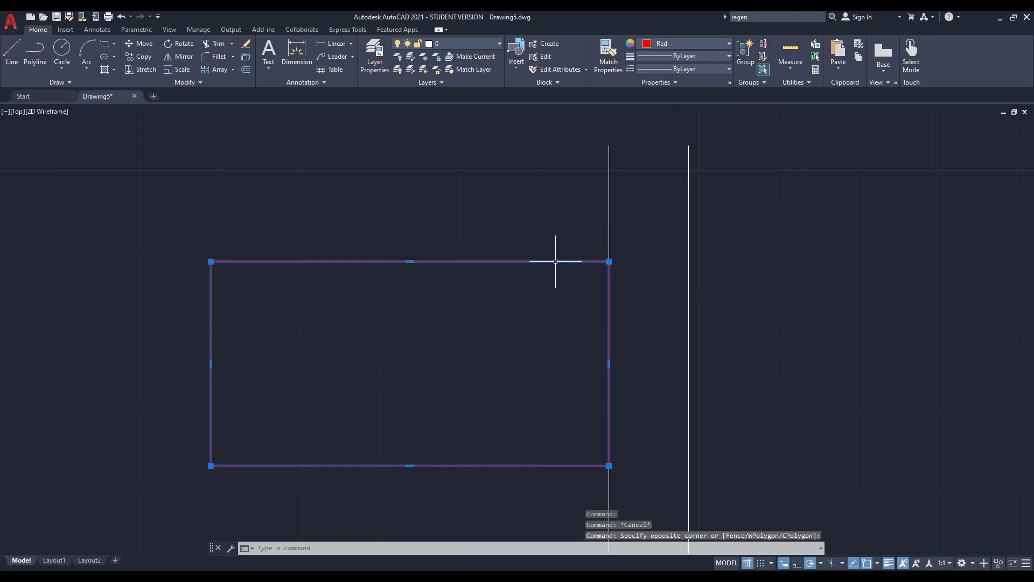
{"action": "key", "text": "Escape"}
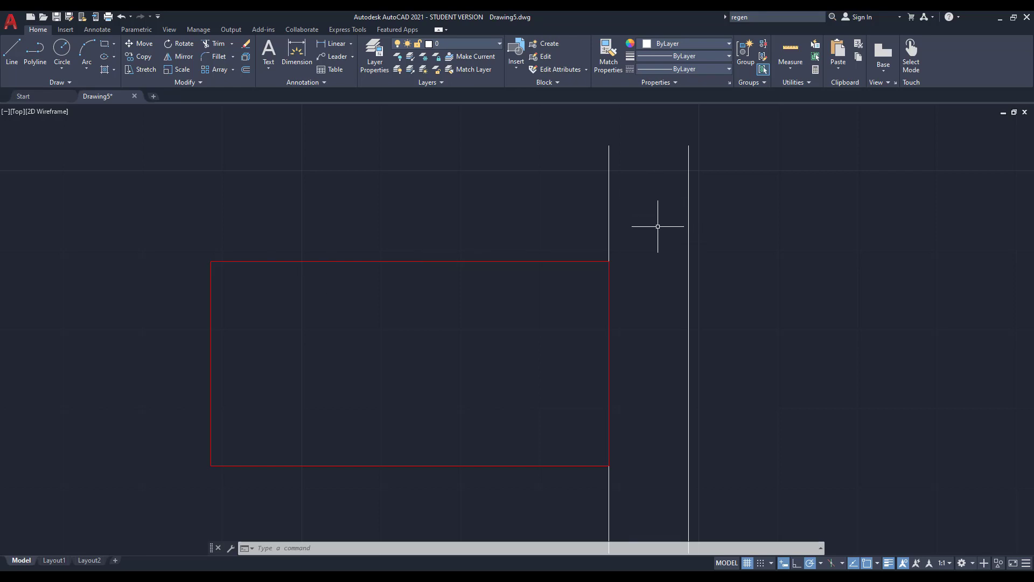
{"action": "scroll", "coordinate": [614, 354], "scroll_direction": "up", "scroll_amount": 2}
{"action": "scroll", "coordinate": [664, 266], "scroll_direction": "down", "scroll_amount": 2}
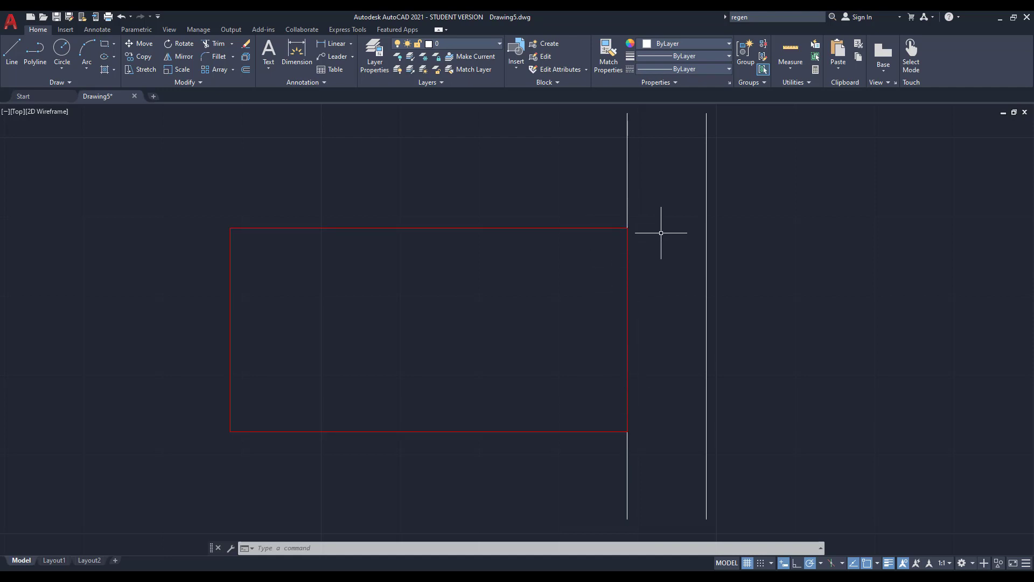
Send the red rectangle to the back of the draw order, behind the vertical line along its right edge.
{"action": "left_click", "coordinate": [601, 226]}
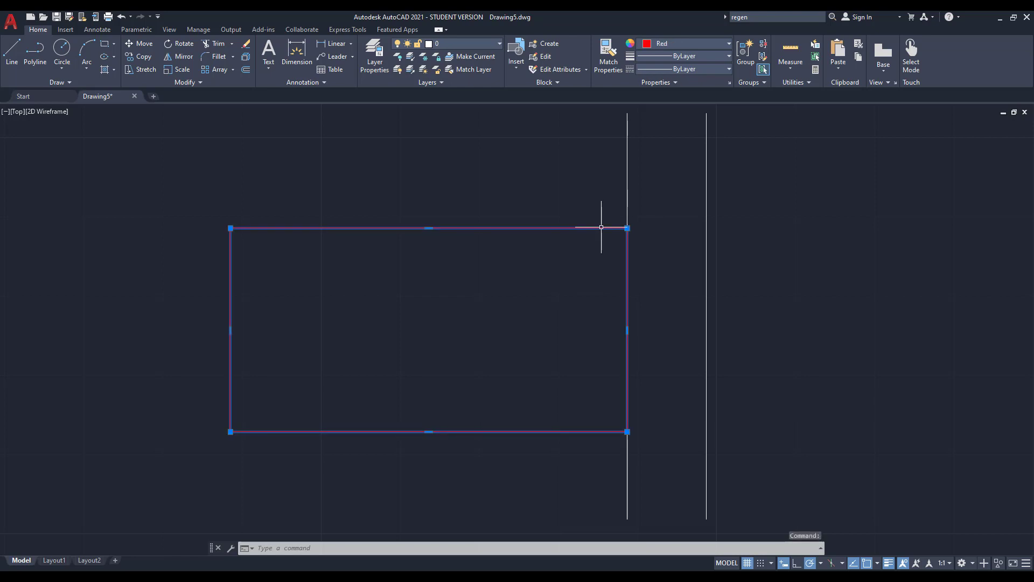
{"action": "right_click", "coordinate": [602, 227]}
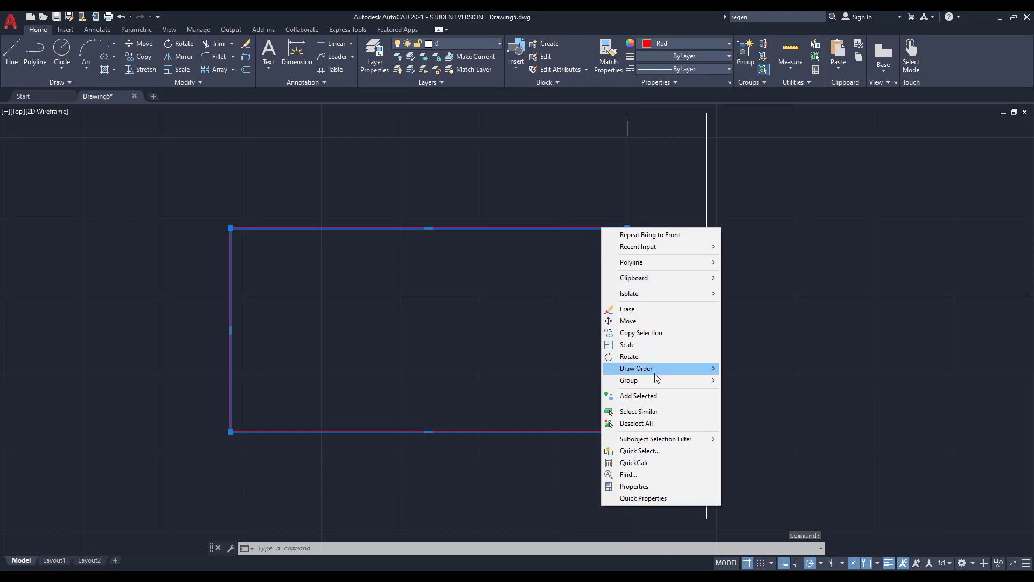
{"action": "mouse_move", "coordinate": [641, 369]}
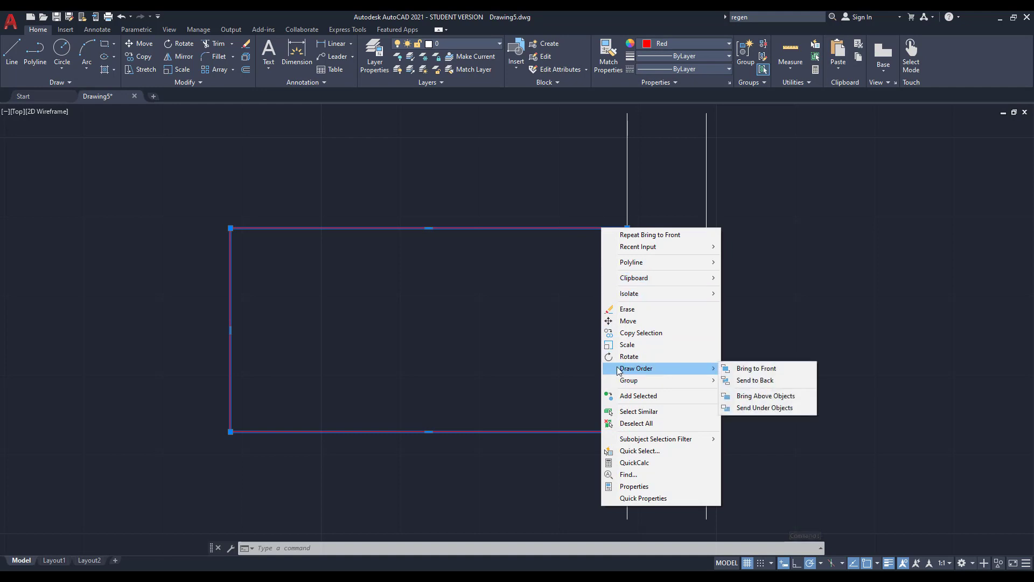
{"action": "left_click", "coordinate": [746, 381]}
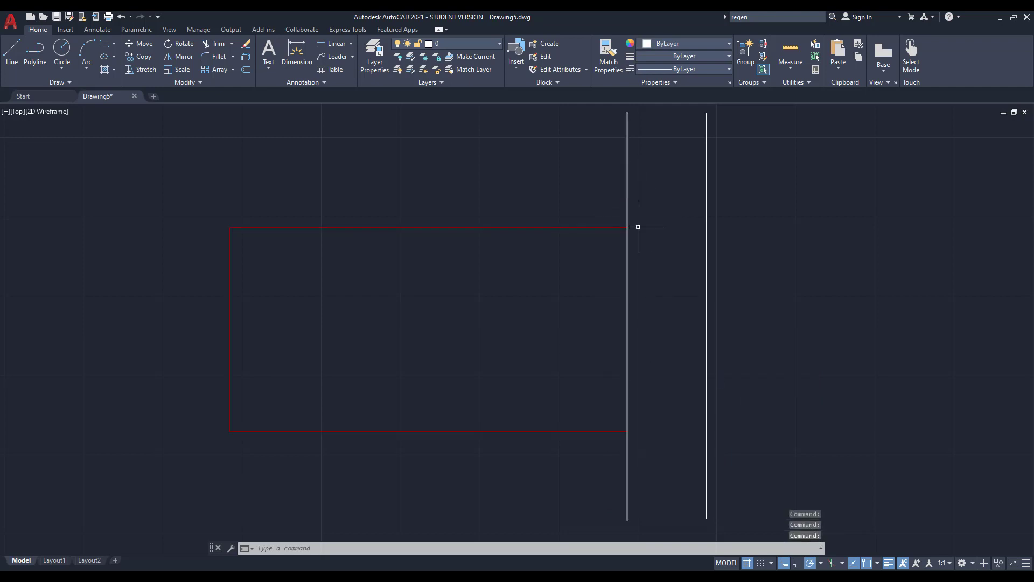
{"action": "left_click", "coordinate": [627, 189]}
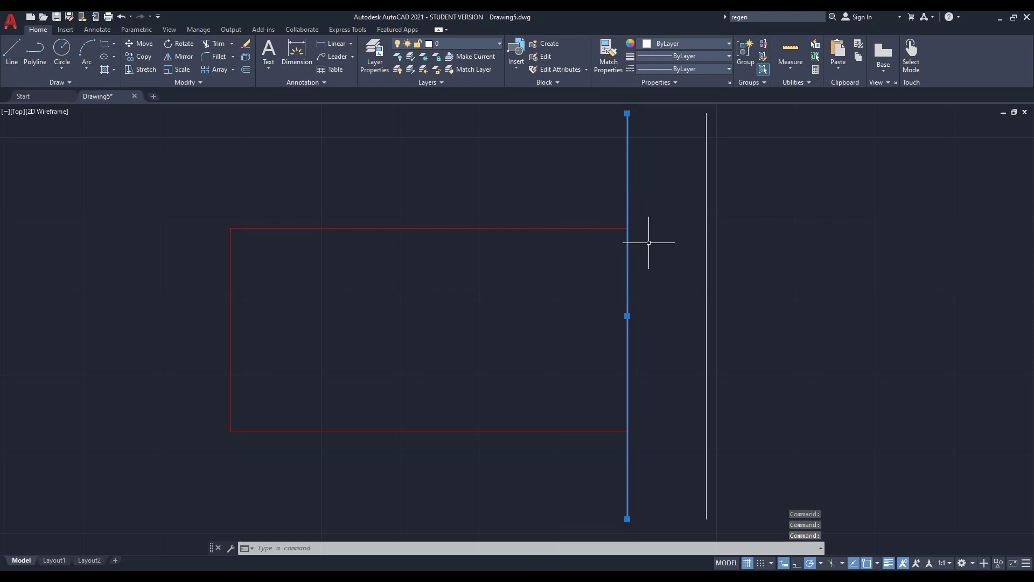
{"action": "key", "text": "Escape"}
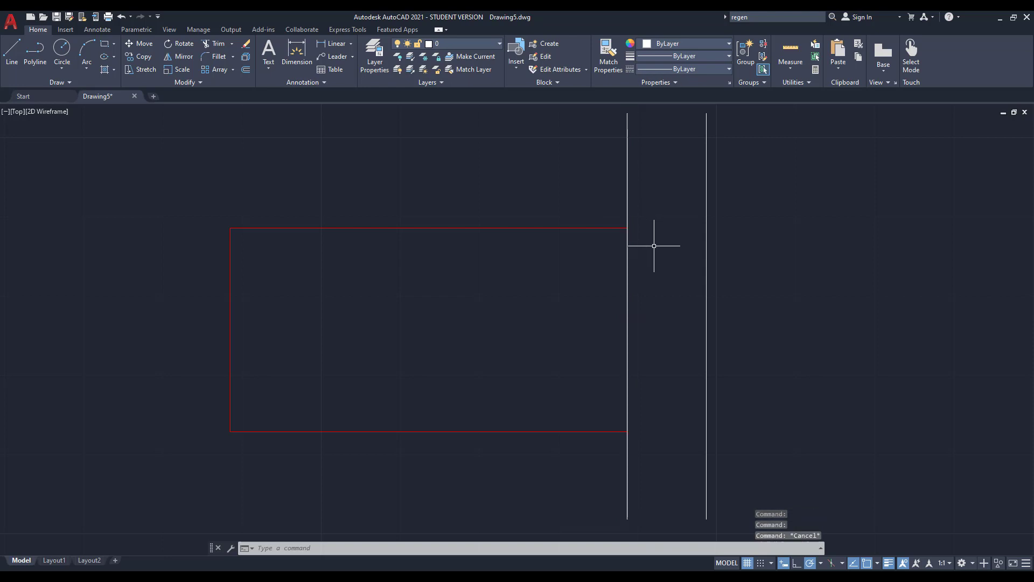
{"action": "scroll", "coordinate": [656, 241], "scroll_direction": "down", "scroll_amount": 2}
{"action": "scroll", "coordinate": [746, 243], "scroll_direction": "down", "scroll_amount": 4}
{"action": "scroll", "coordinate": [495, 245], "scroll_direction": "up", "scroll_amount": 6}
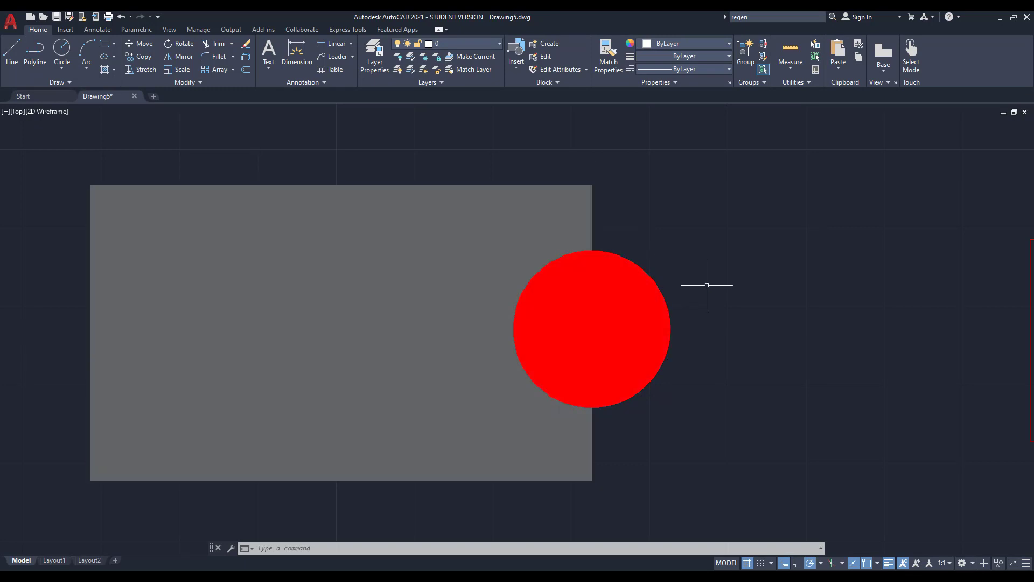
{"action": "left_click", "coordinate": [628, 305]}
{"action": "right_click", "coordinate": [609, 291]}
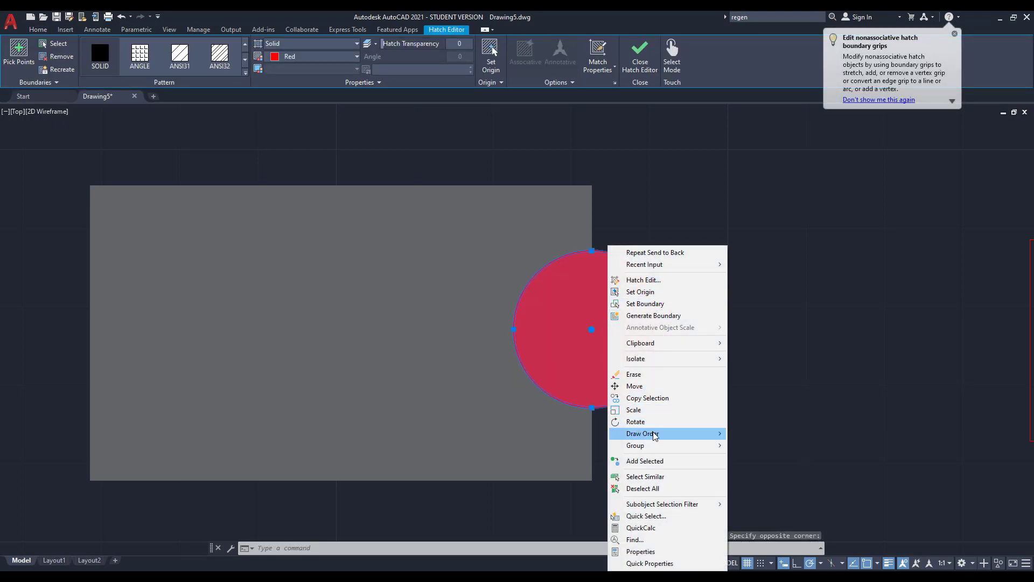
{"action": "mouse_move", "coordinate": [634, 439]}
{"action": "left_click", "coordinate": [790, 306]}
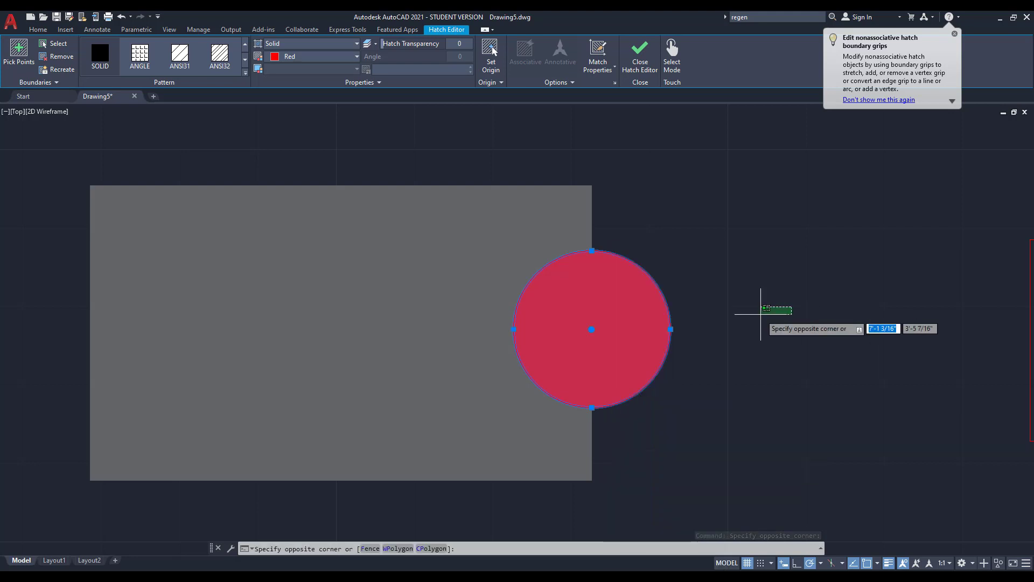
{"action": "key", "text": "Escape"}
{"action": "key", "text": "Escape"}
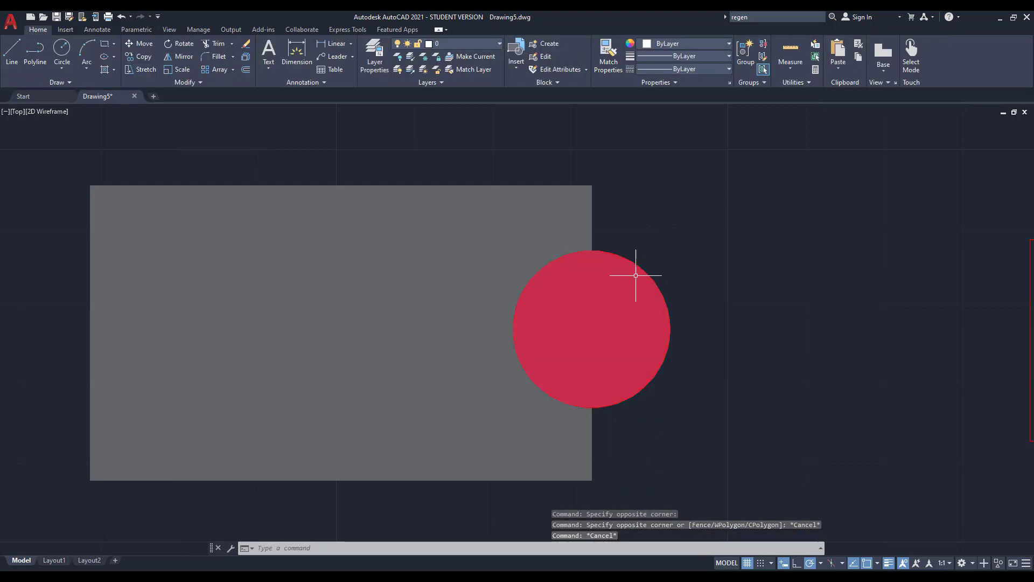
Send the red circular hatch to the back, behind the grey hatched rectangle.
{"action": "left_click", "coordinate": [629, 275]}
{"action": "right_click", "coordinate": [617, 293]}
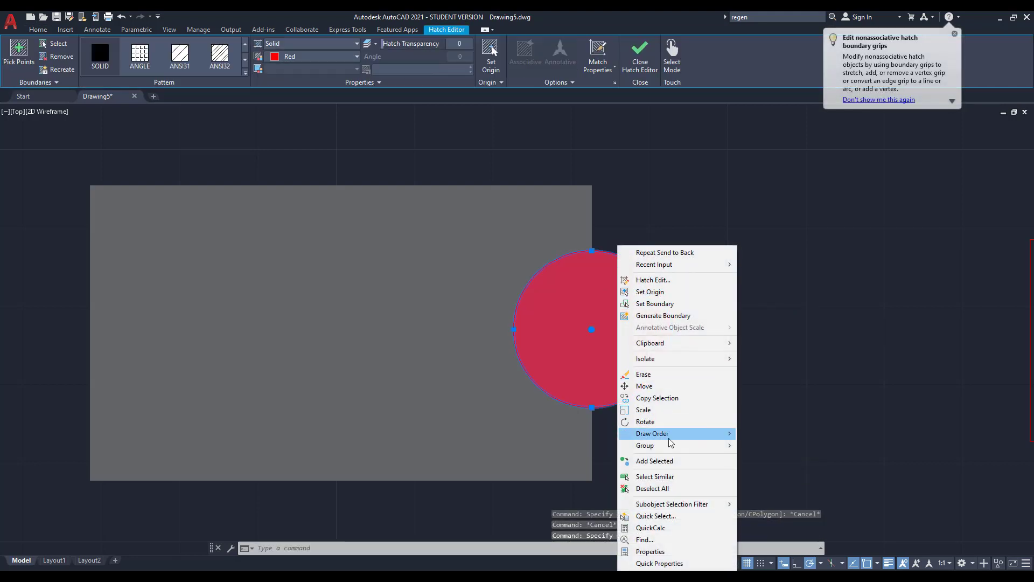
{"action": "mouse_move", "coordinate": [670, 436]}
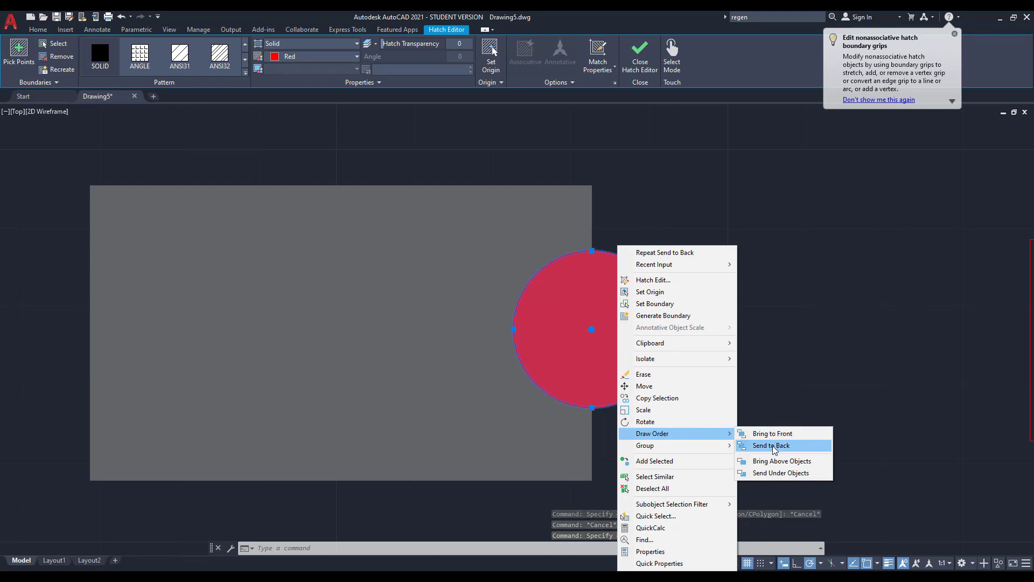
{"action": "left_click", "coordinate": [775, 446]}
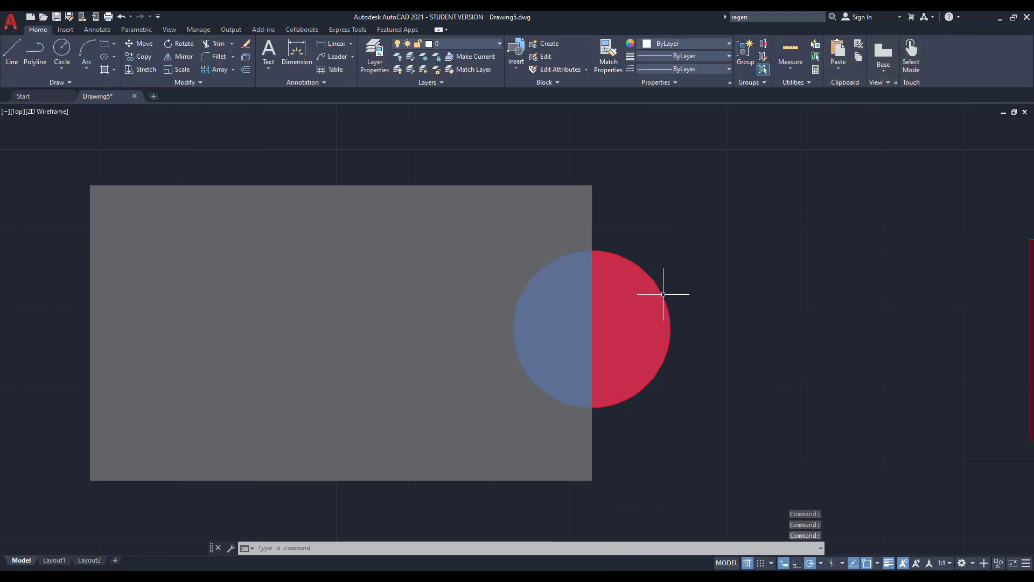
Bring the red circular hatch to the front, above the grey hatched rectangle.
{"action": "left_click", "coordinate": [674, 273]}
{"action": "left_click", "coordinate": [639, 315]}
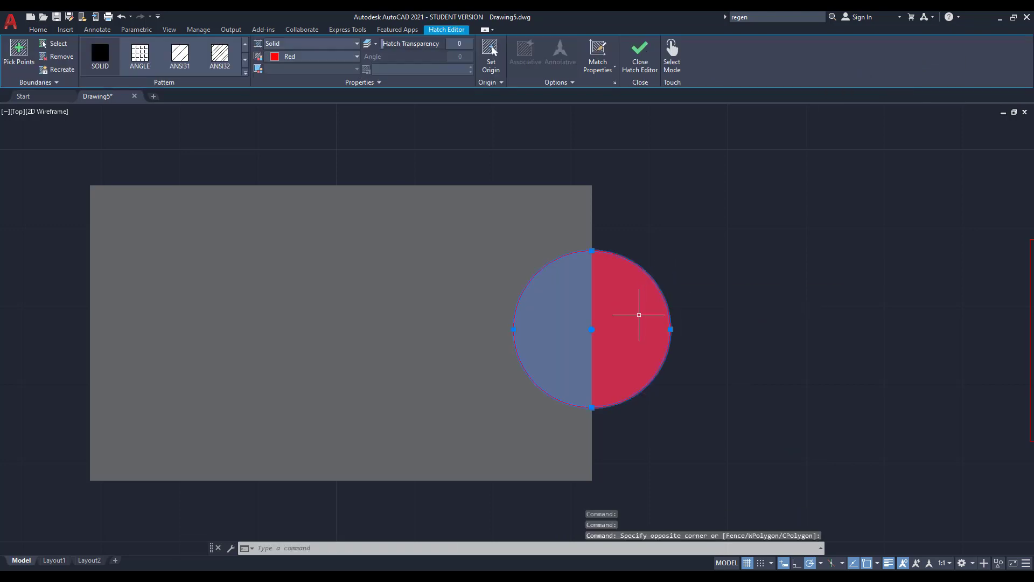
{"action": "right_click", "coordinate": [636, 307]}
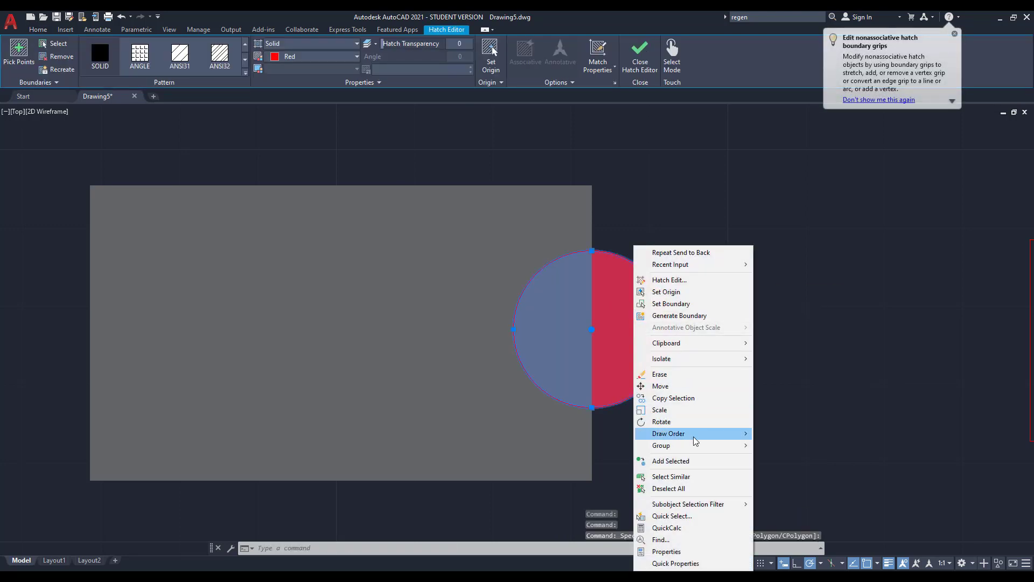
{"action": "mouse_move", "coordinate": [695, 439]}
{"action": "left_click", "coordinate": [792, 432]}
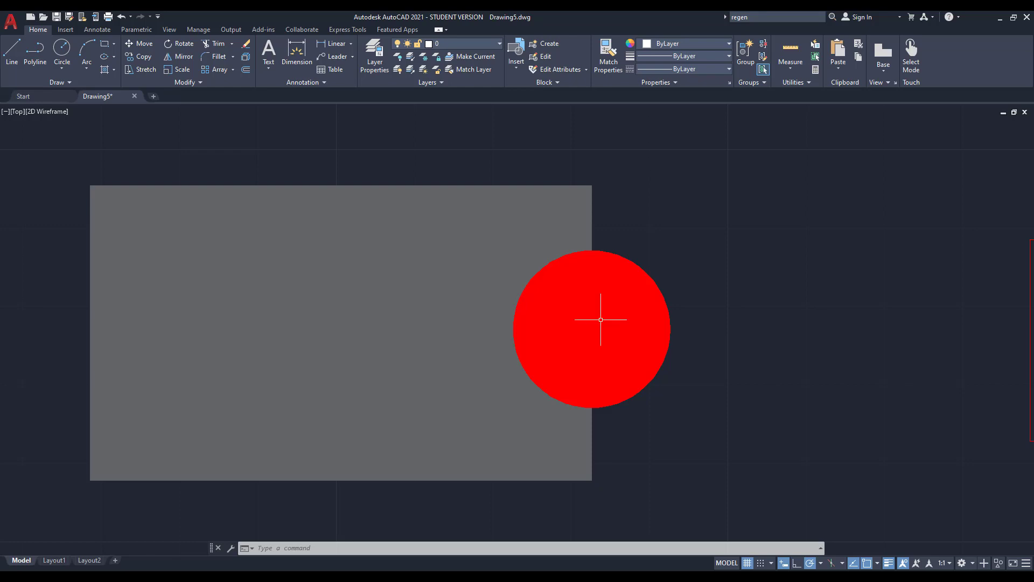
Draw a rectangle in the empty area to the right of the two vertical lines, and a circle below that rectangle.
{"action": "scroll", "coordinate": [176, 316], "scroll_direction": "down", "scroll_amount": 5}
{"action": "scroll", "coordinate": [608, 347], "scroll_direction": "up", "scroll_amount": 2}
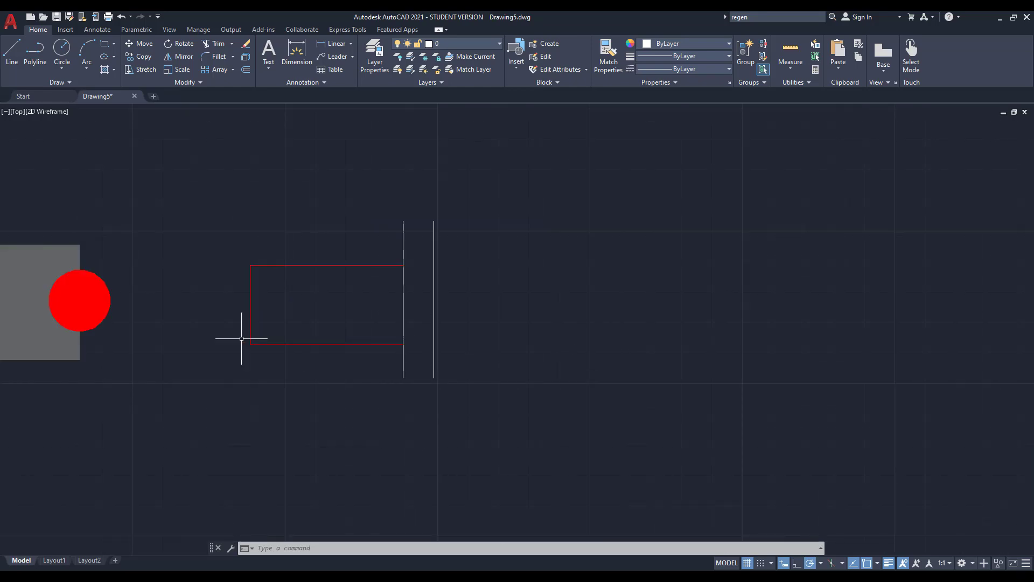
{"action": "scroll", "coordinate": [241, 338], "scroll_direction": "down", "scroll_amount": 2}
{"action": "middle_click_drag", "start_coordinate": [577, 339], "coordinate": [366, 337]}
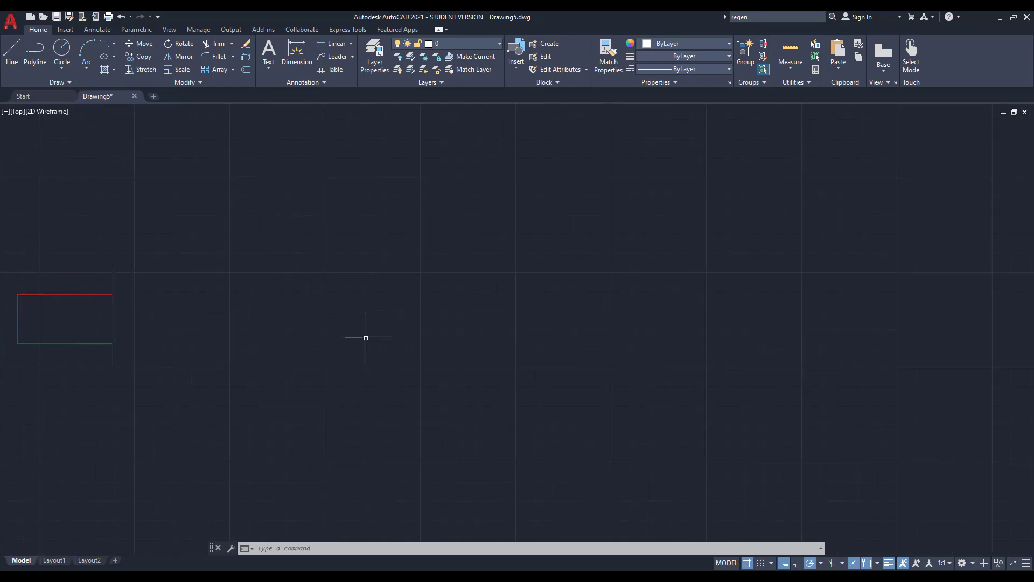
{"action": "key", "text": "Return"}
{"action": "left_click", "coordinate": [354, 277]}
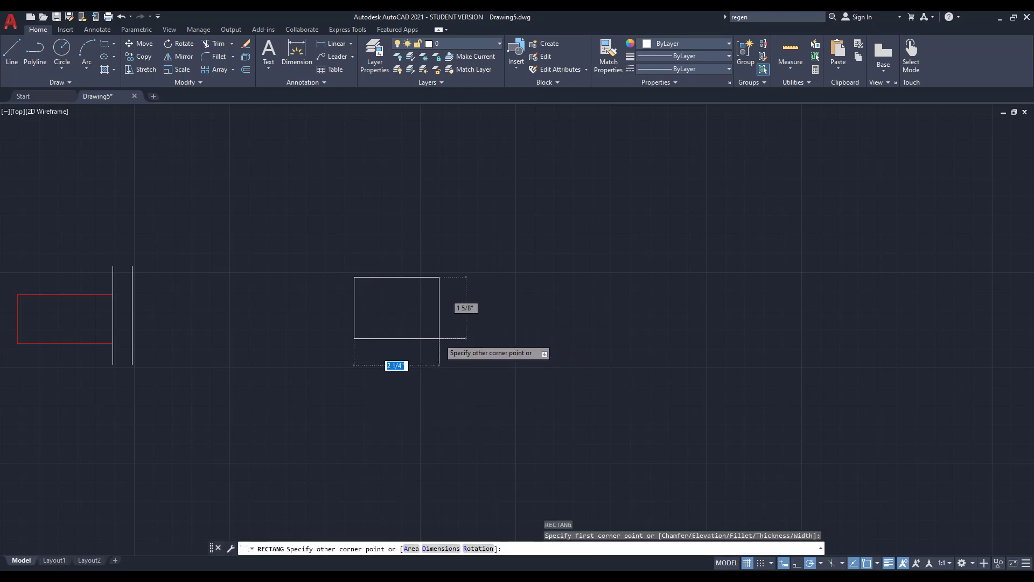
{"action": "left_click", "coordinate": [501, 350]}
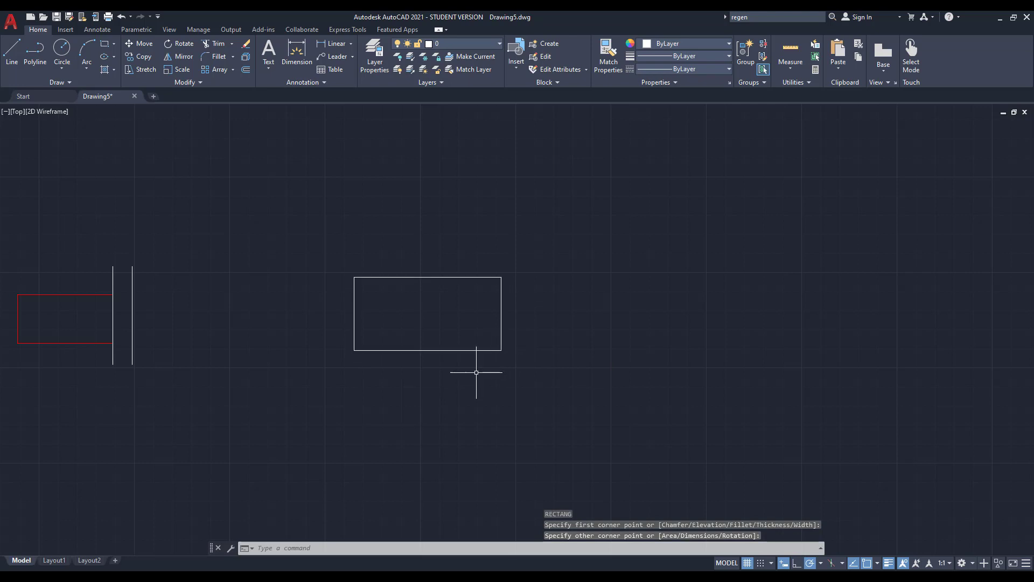
{"action": "key", "text": "Return"}
{"action": "left_click", "coordinate": [455, 454]}
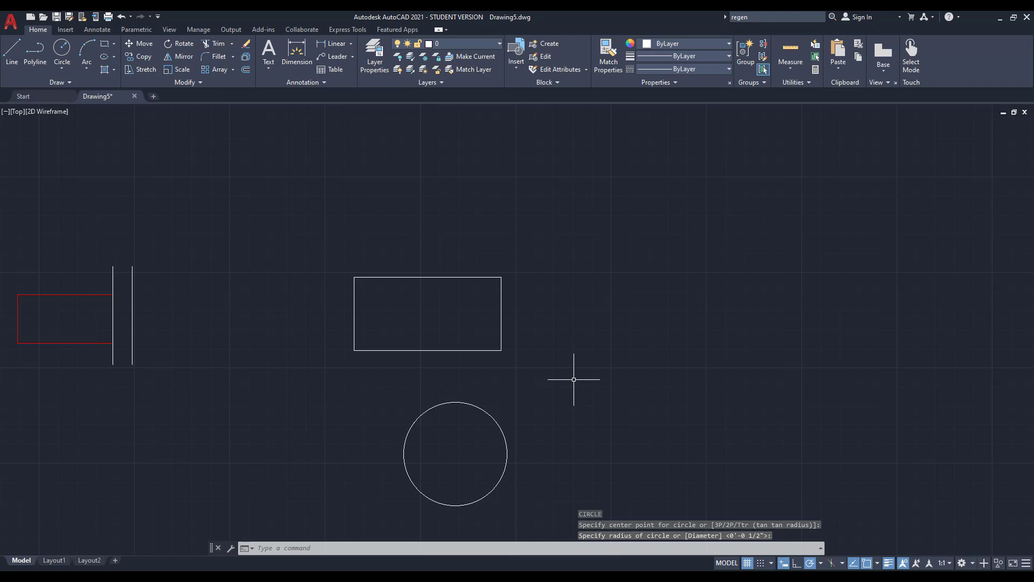
Draw a second rectangle of similar size to the right of the first one, level with it.
{"action": "type", "text": "rec"}
{"action": "key", "text": "Return"}
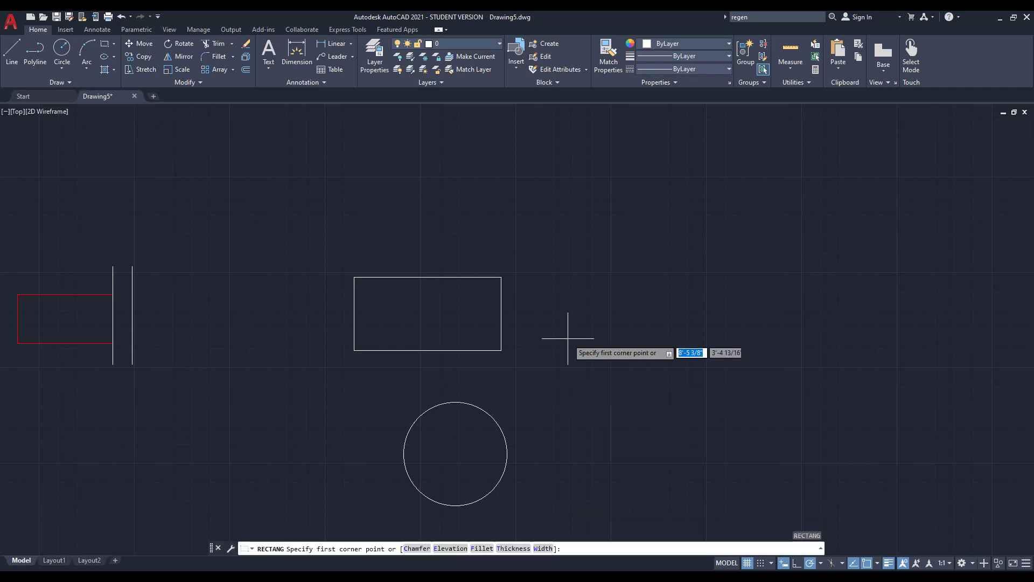
{"action": "left_click", "coordinate": [555, 276]}
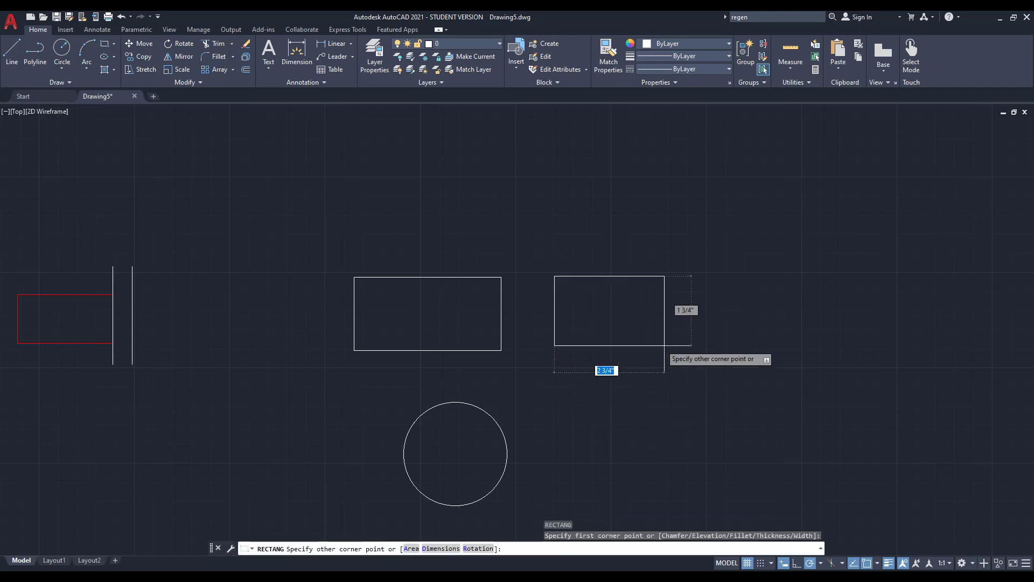
{"action": "left_click", "coordinate": [690, 349]}
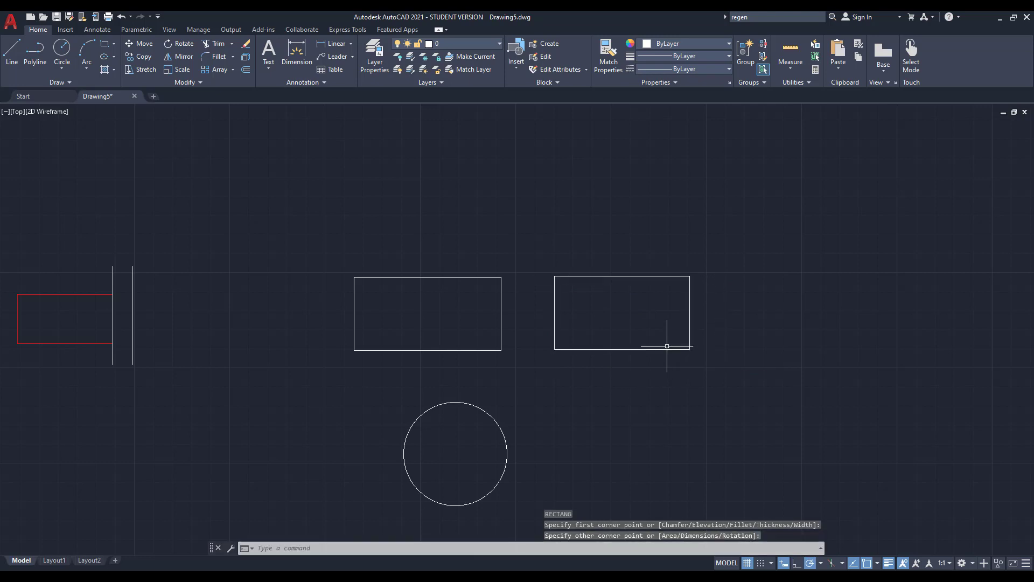
{"action": "left_click", "coordinate": [667, 345]}
{"action": "left_click", "coordinate": [654, 362]}
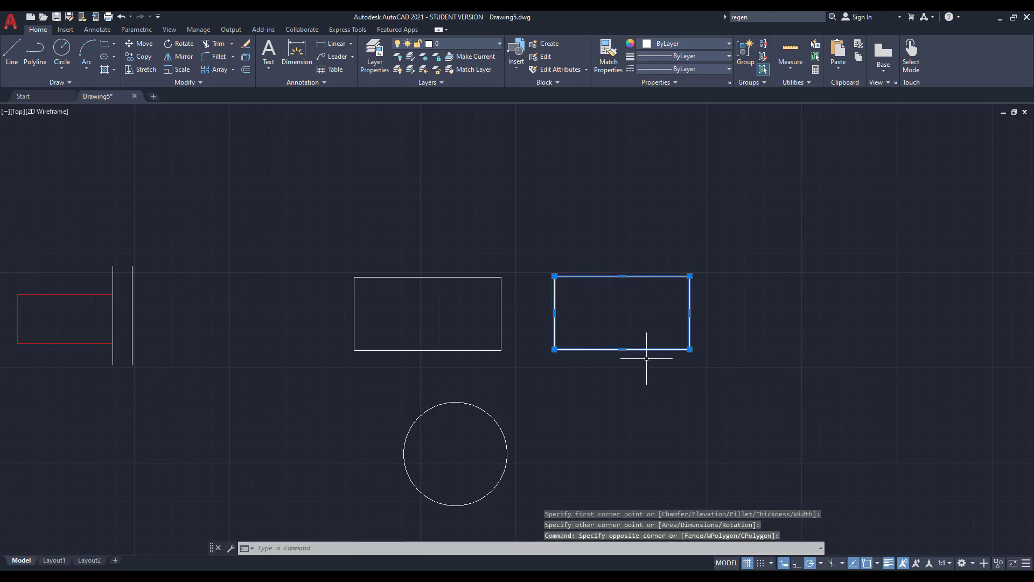
{"action": "key", "text": "Return"}
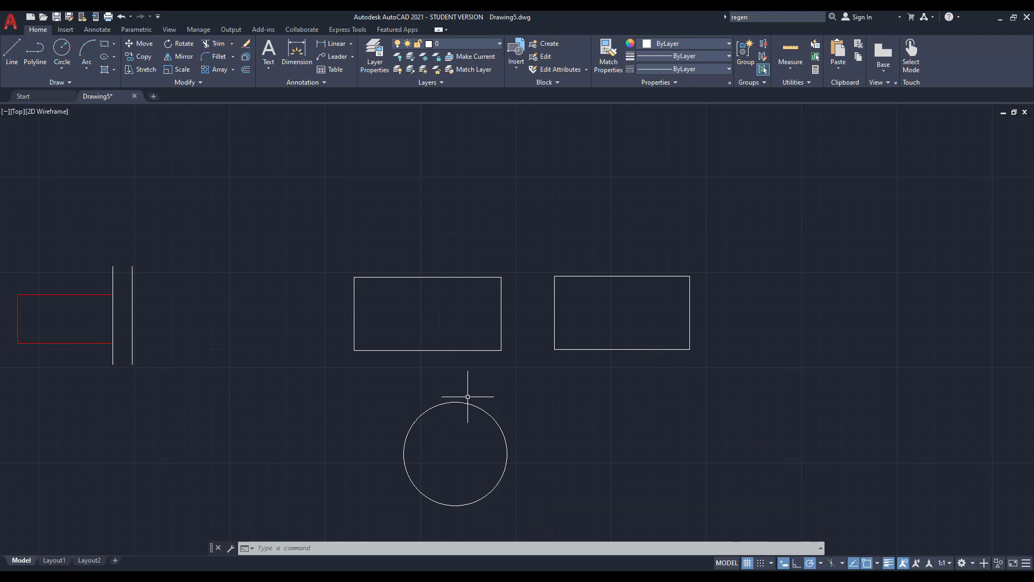
Draw a diagonal line across the second rectangle from its upper-right corner to its lower-left corner.
{"action": "scroll", "coordinate": [469, 439], "scroll_direction": "up", "scroll_amount": 2}
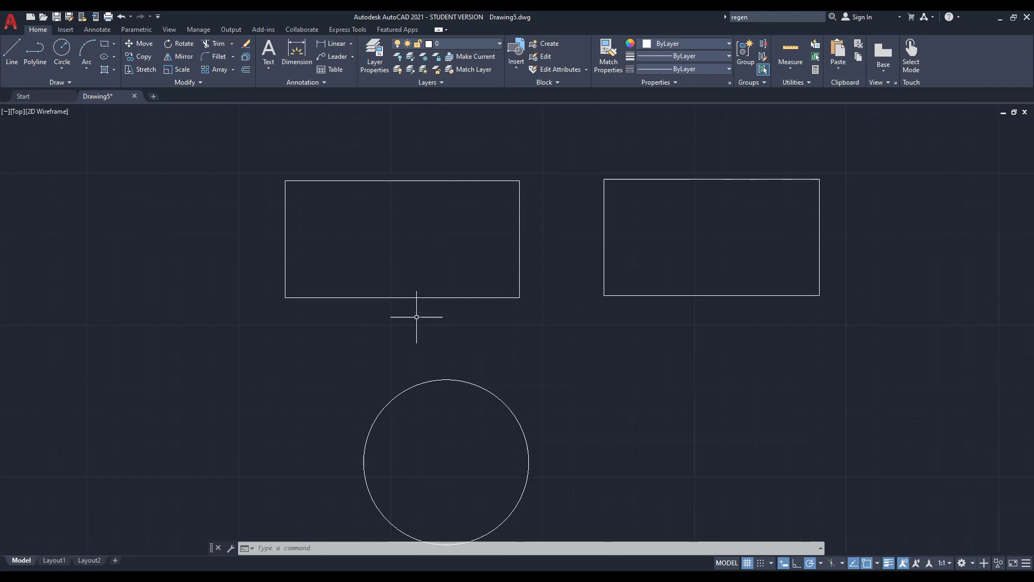
{"action": "scroll", "coordinate": [421, 331], "scroll_direction": "down", "scroll_amount": 3}
{"action": "scroll", "coordinate": [431, 339], "scroll_direction": "up", "scroll_amount": 3}
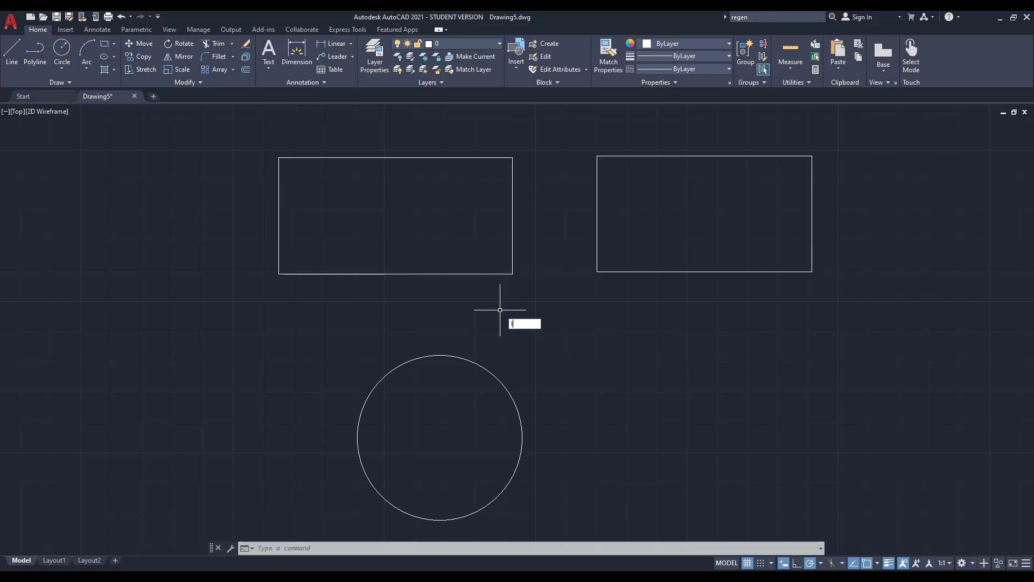
{"action": "key", "text": "Return"}
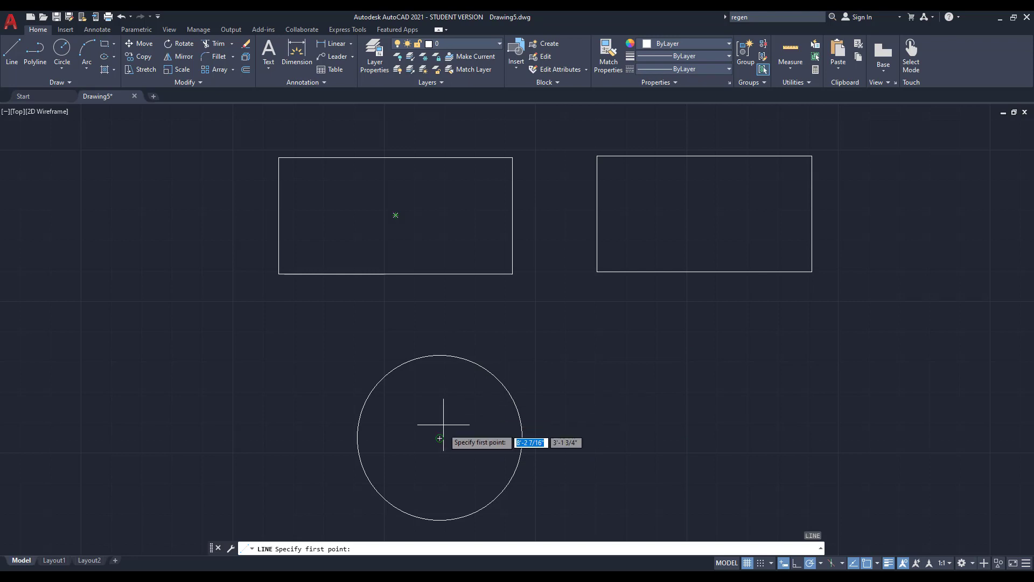
{"action": "scroll", "coordinate": [439, 409], "scroll_direction": "down", "scroll_amount": 2}
{"action": "scroll", "coordinate": [614, 286], "scroll_direction": "up", "scroll_amount": 4}
{"action": "scroll", "coordinate": [404, 346], "scroll_direction": "down", "scroll_amount": 2}
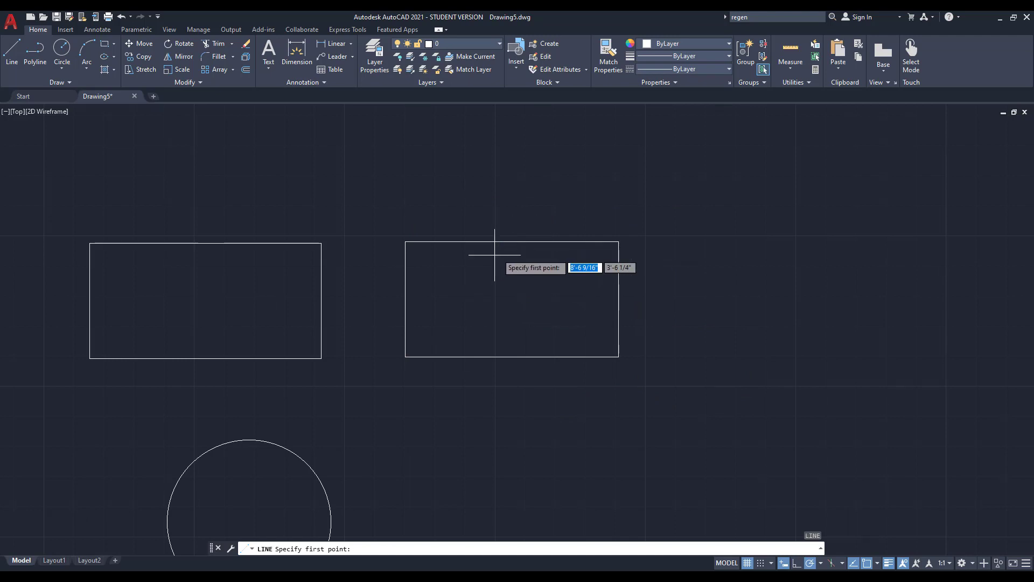
{"action": "scroll", "coordinate": [564, 281], "scroll_direction": "up", "scroll_amount": 2}
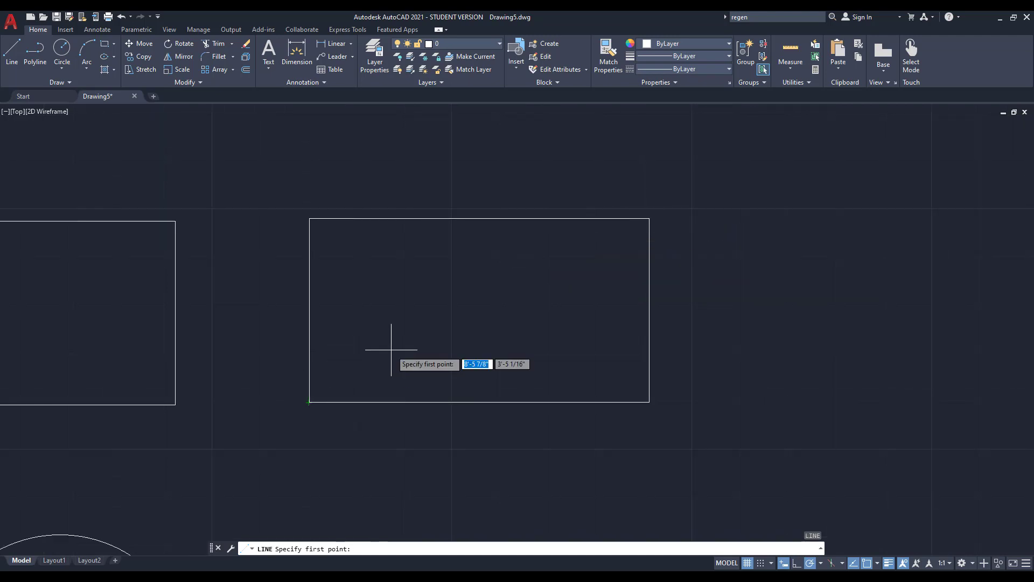
{"action": "left_click", "coordinate": [650, 219]}
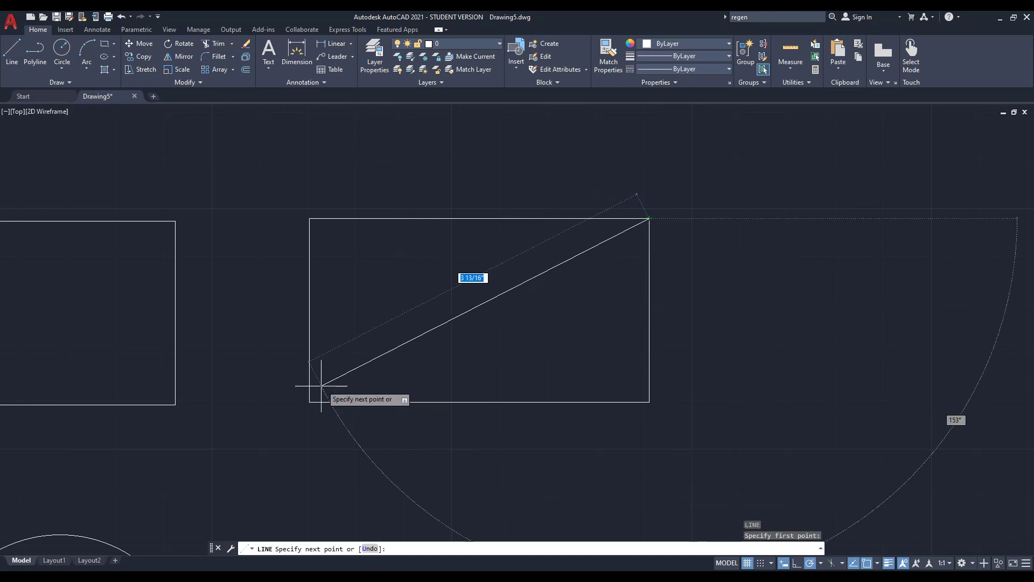
{"action": "left_click", "coordinate": [310, 402]}
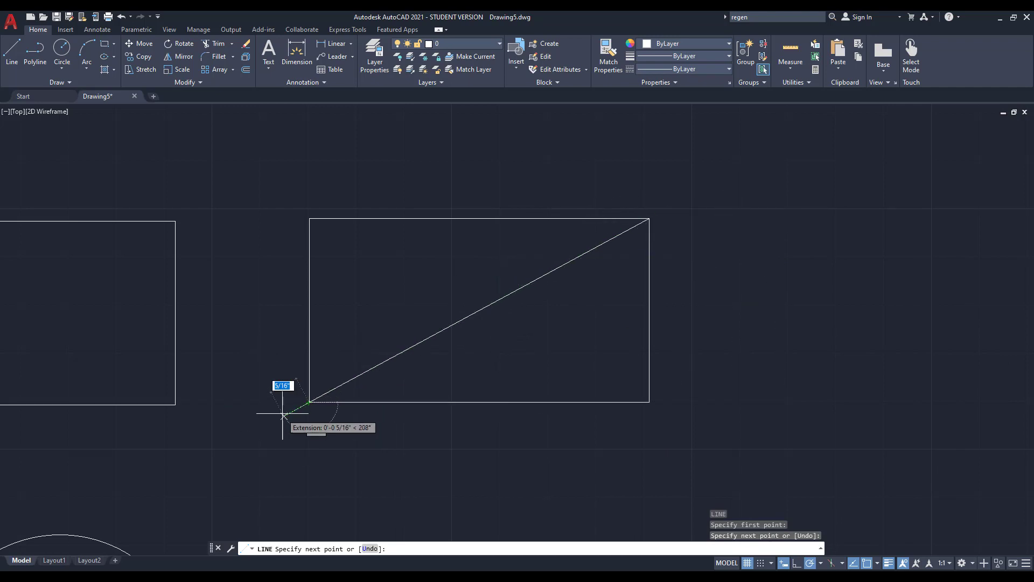
{"action": "key", "text": "Return"}
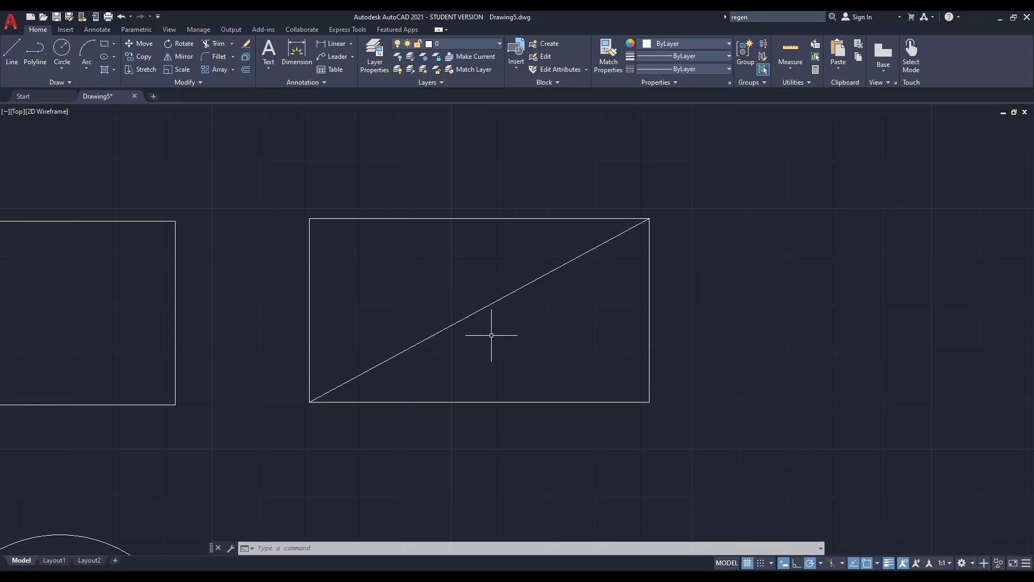
{"action": "key", "text": "Return"}
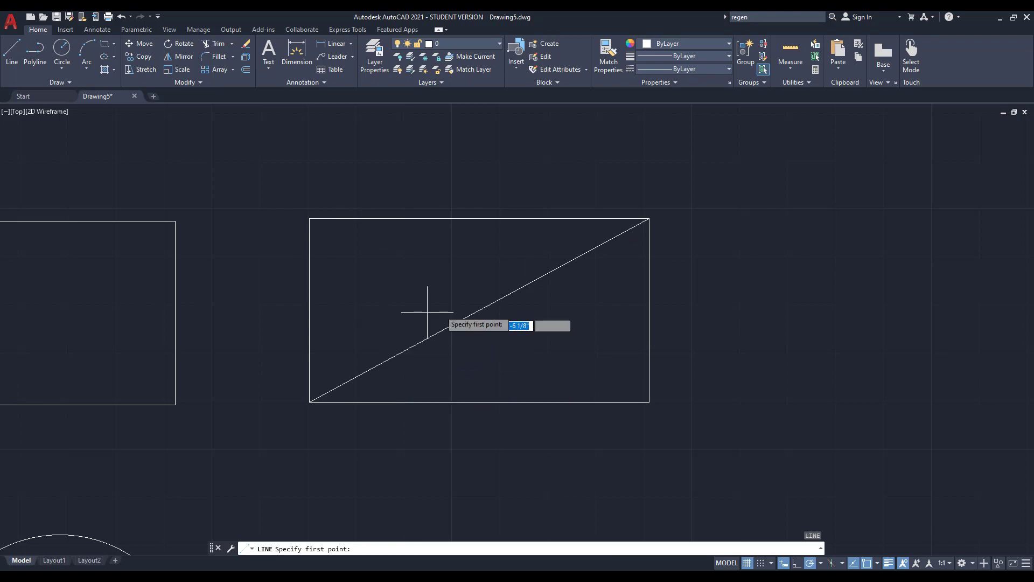
{"action": "left_click", "coordinate": [478, 310]}
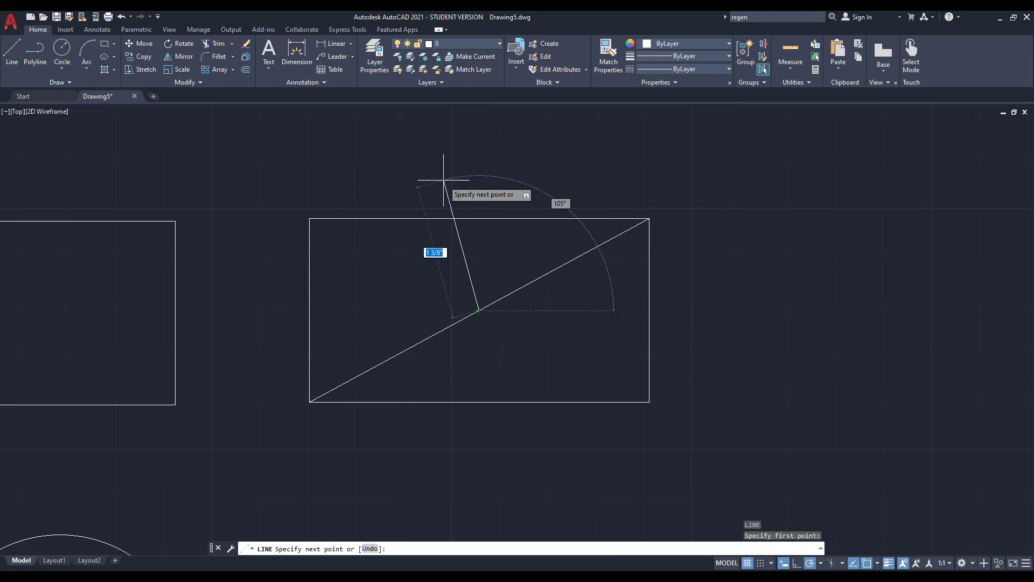
{"action": "key", "text": "Escape"}
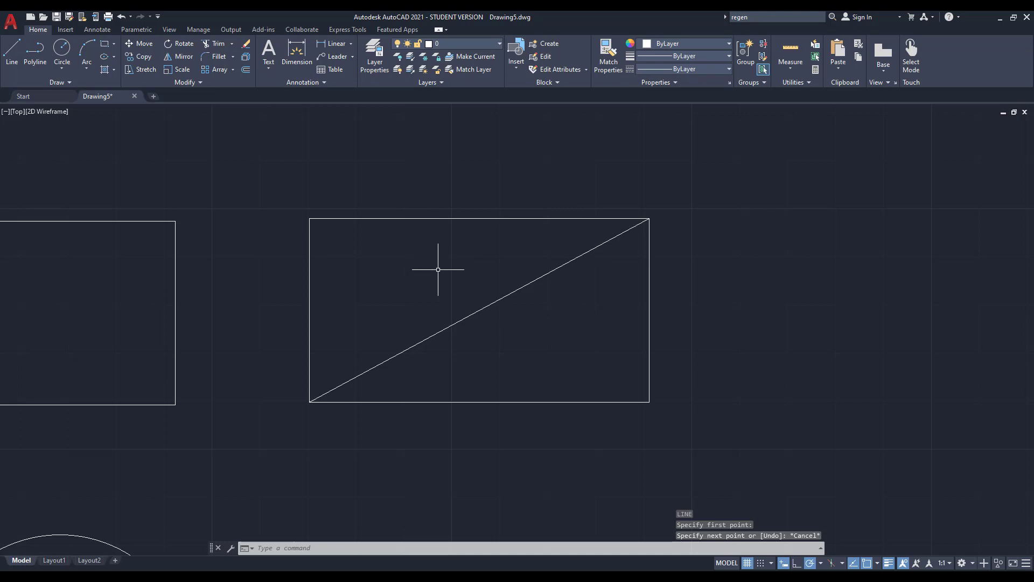
Draw a second diagonal line across the second rectangle from its upper-left corner to its lower-right corner.
{"action": "key", "text": "Return"}
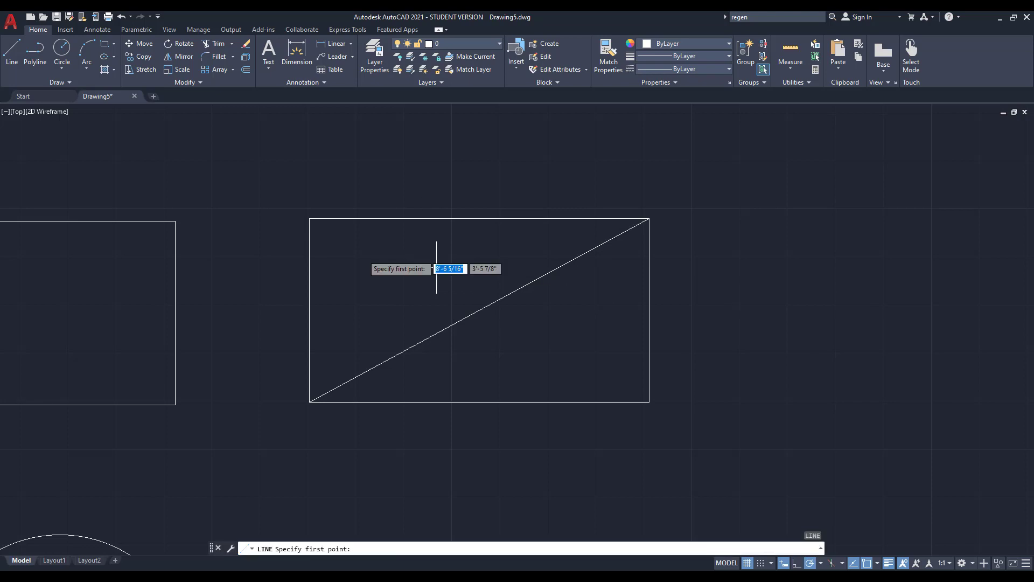
{"action": "left_click", "coordinate": [310, 219]}
{"action": "left_click", "coordinate": [650, 401]}
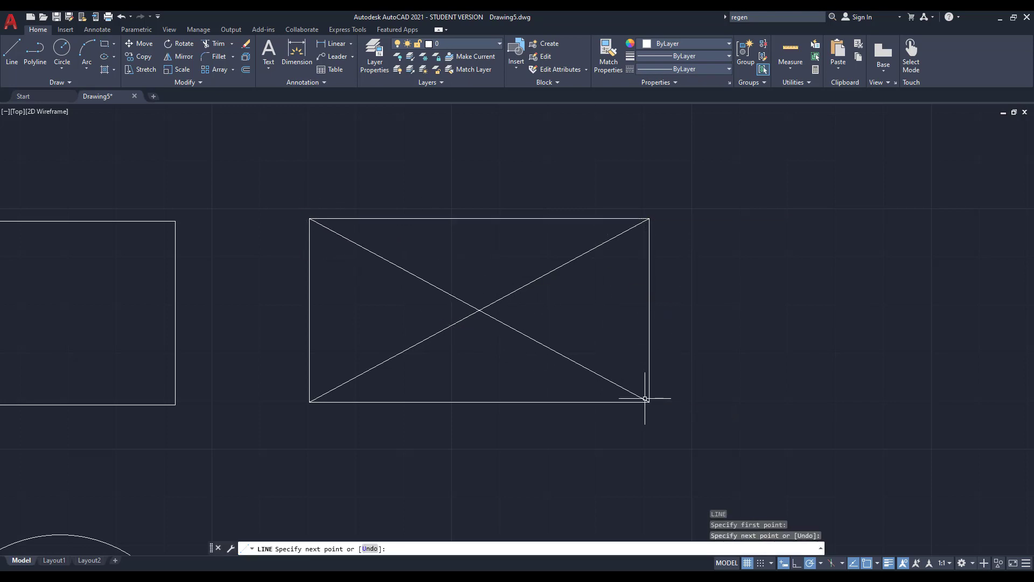
{"action": "key", "text": "Return"}
{"action": "key", "text": "Return"}
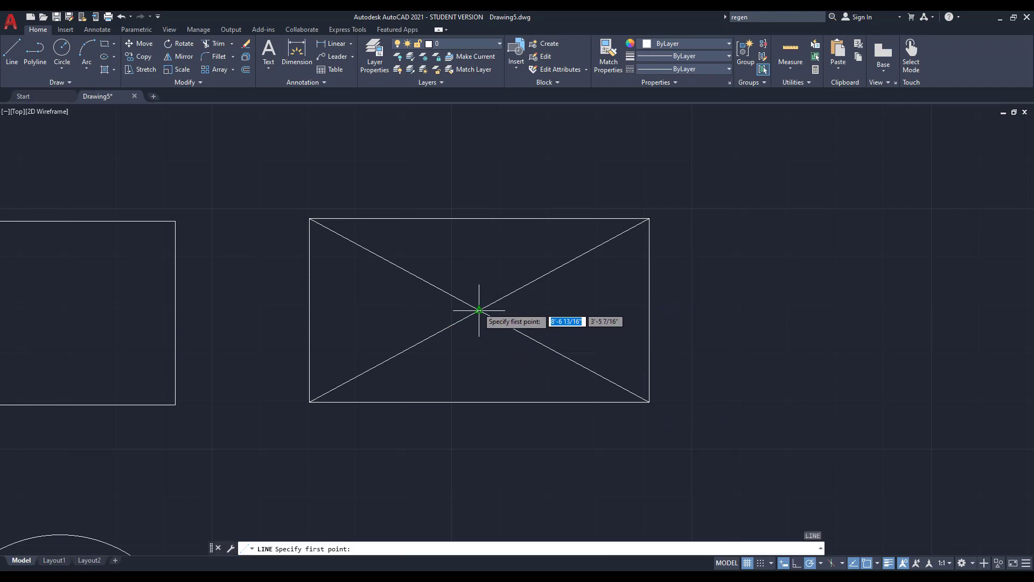
{"action": "key", "text": "Escape"}
Erase the diagonal line running from the second rectangle's upper-left corner to its lower-right corner.
{"action": "left_click", "coordinate": [498, 324]}
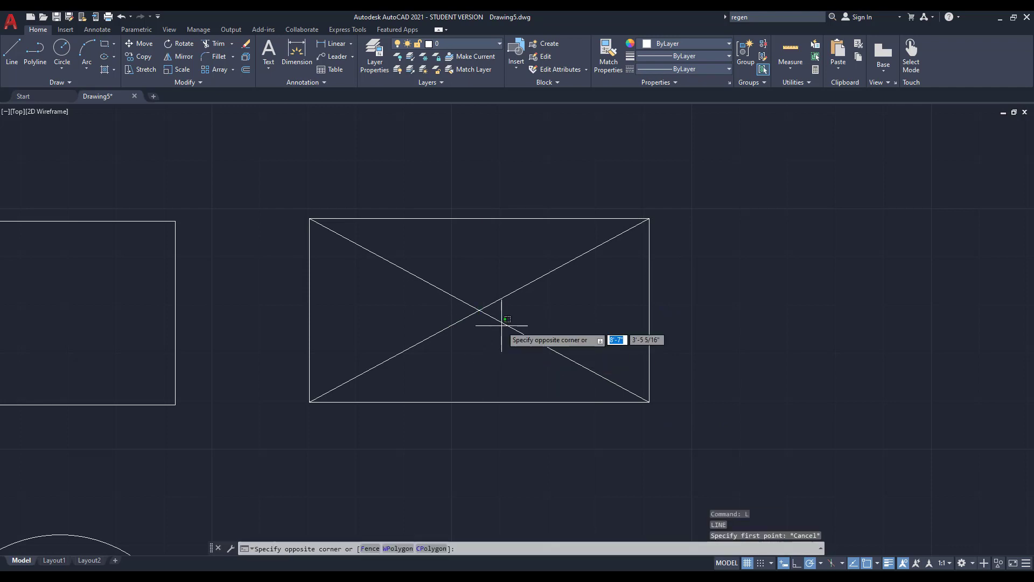
{"action": "left_click", "coordinate": [497, 319]}
{"action": "key", "text": "Delete"}
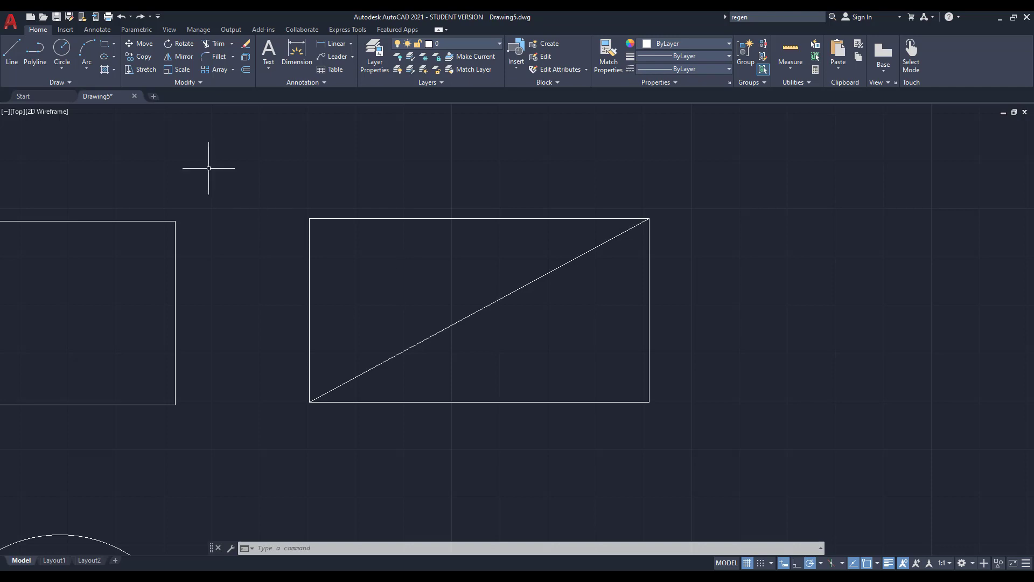
{"action": "left_click", "coordinate": [70, 83]}
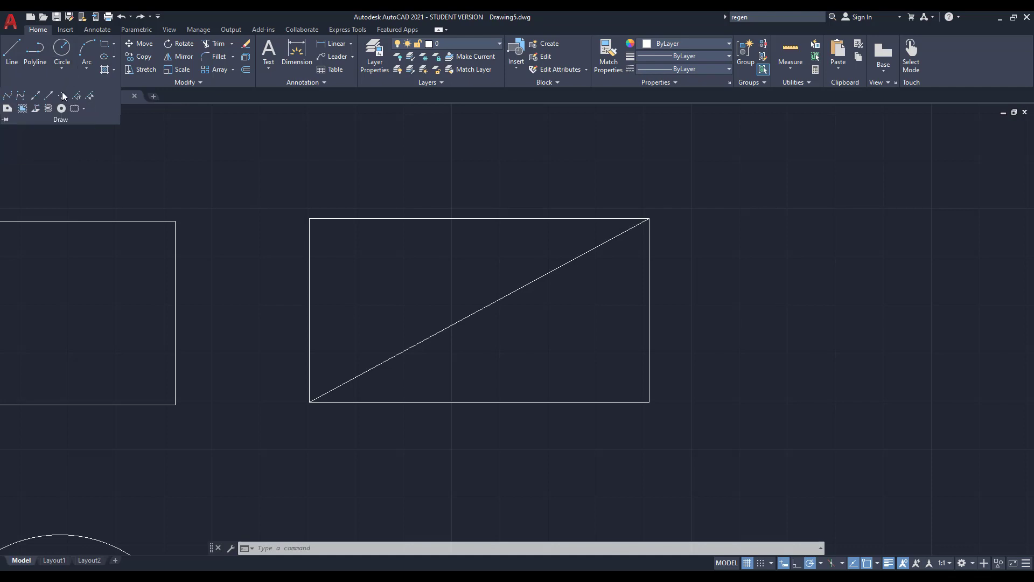
{"action": "left_click", "coordinate": [62, 96]}
{"action": "key", "text": "Escape"}
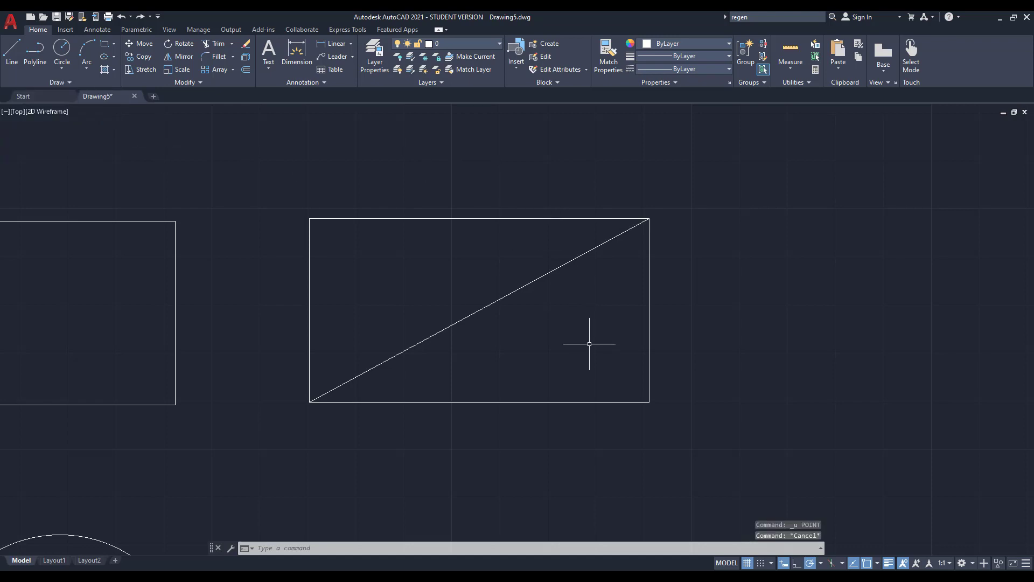
Place a single point with the POINT command in the empty area to the right of the second rectangle.
{"action": "type", "text": "p"}
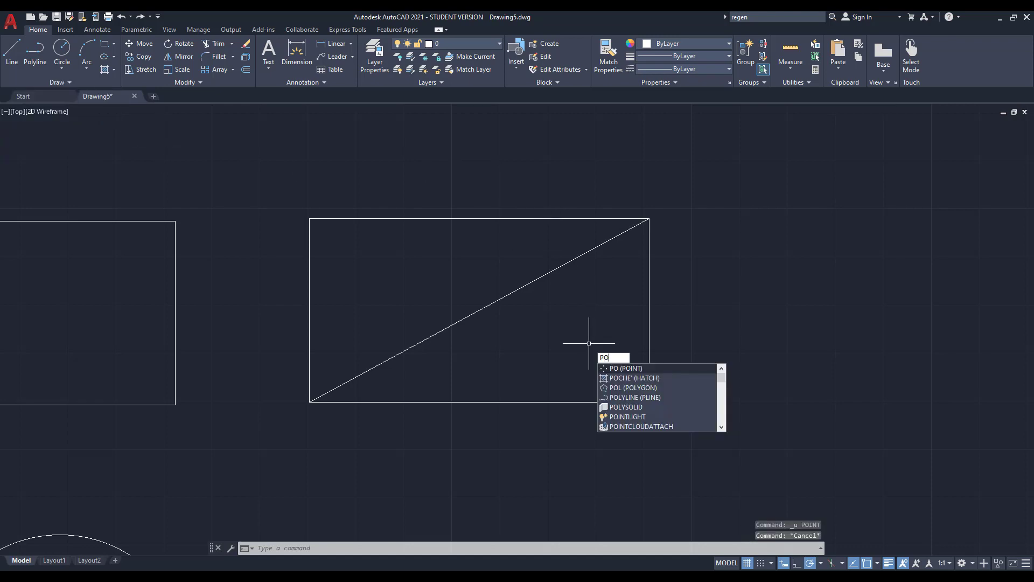
{"action": "key", "text": "Return"}
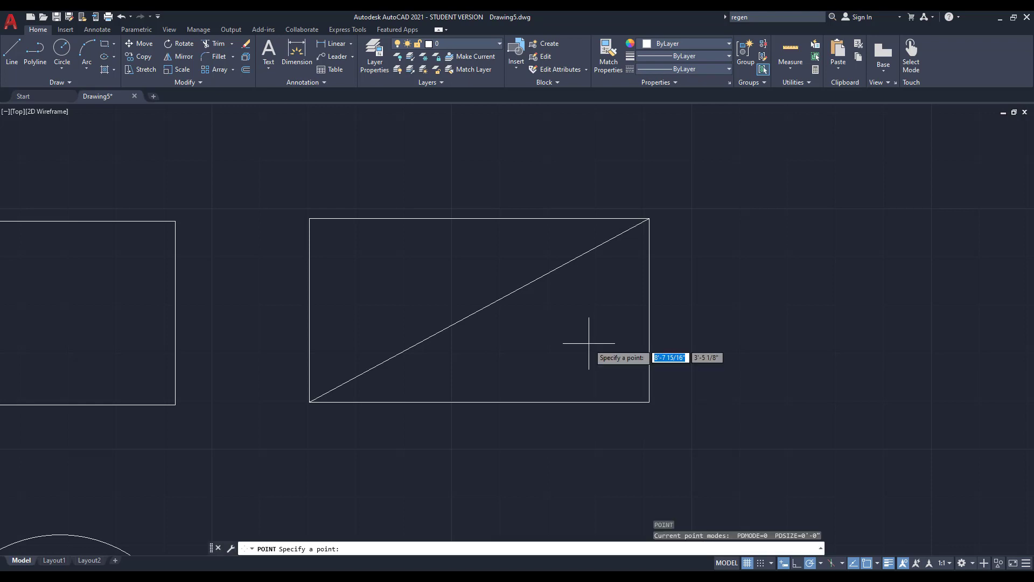
{"action": "scroll", "coordinate": [316, 339], "scroll_direction": "down", "scroll_amount": 2}
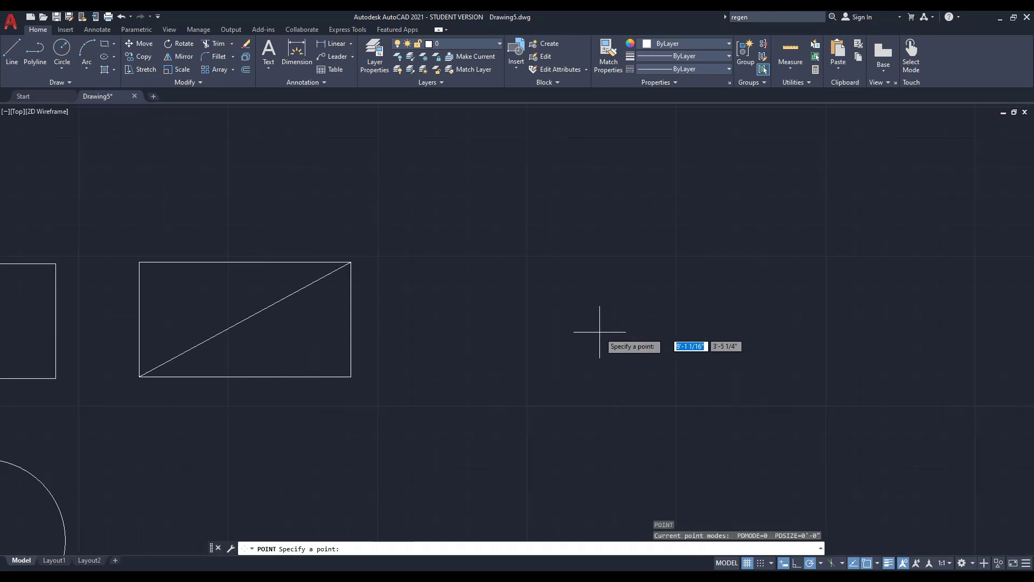
{"action": "scroll", "coordinate": [539, 334], "scroll_direction": "up", "scroll_amount": 2}
{"action": "left_click", "coordinate": [447, 304]}
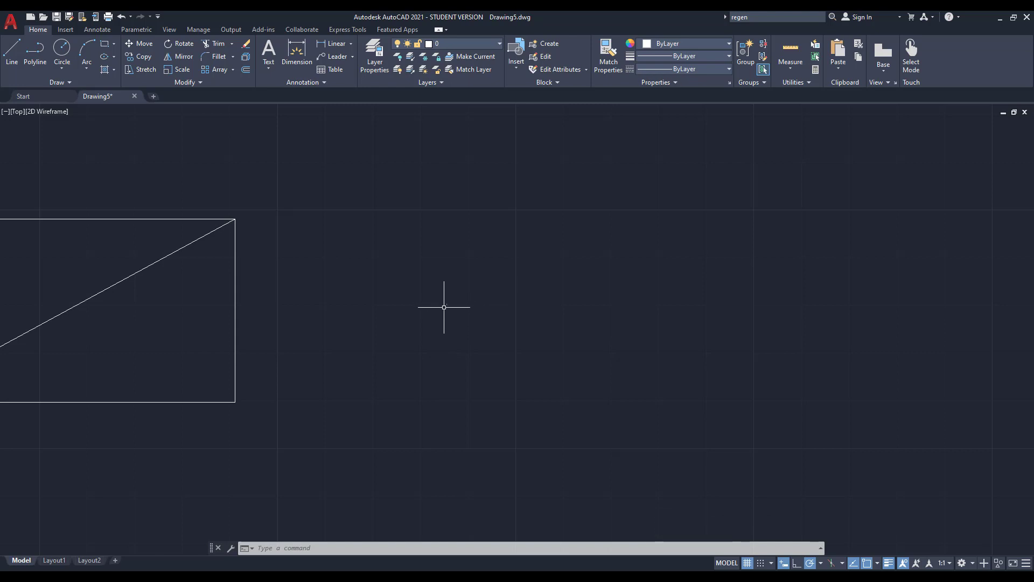
Set the point style to the circle with a cross through it so the placed point shows as a clear marker.
{"action": "scroll", "coordinate": [450, 300], "scroll_direction": "up", "scroll_amount": 2}
{"action": "scroll", "coordinate": [453, 301], "scroll_direction": "down", "scroll_amount": 2}
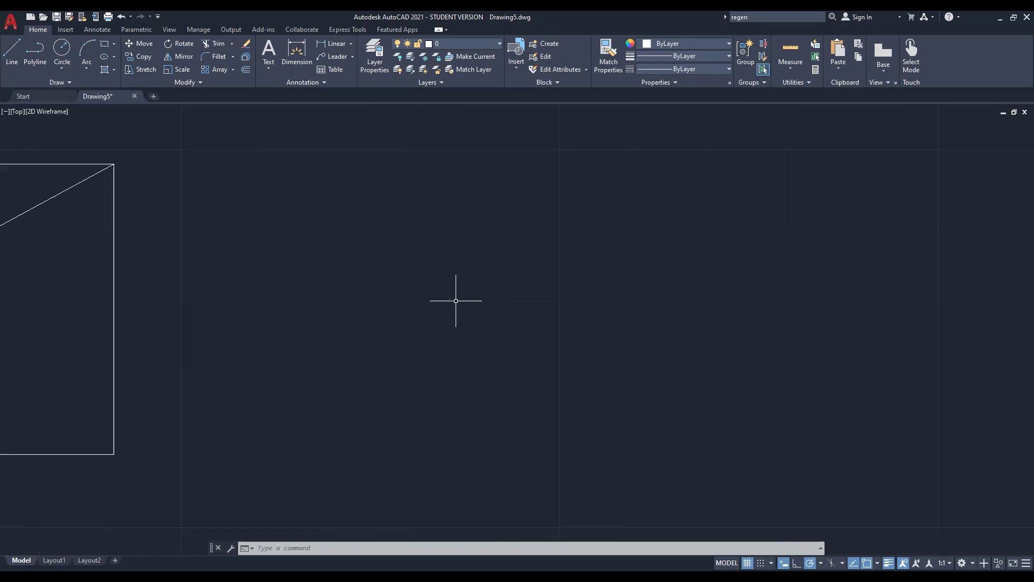
{"action": "scroll", "coordinate": [457, 302], "scroll_direction": "up", "scroll_amount": 2}
{"action": "scroll", "coordinate": [469, 299], "scroll_direction": "down", "scroll_amount": 2}
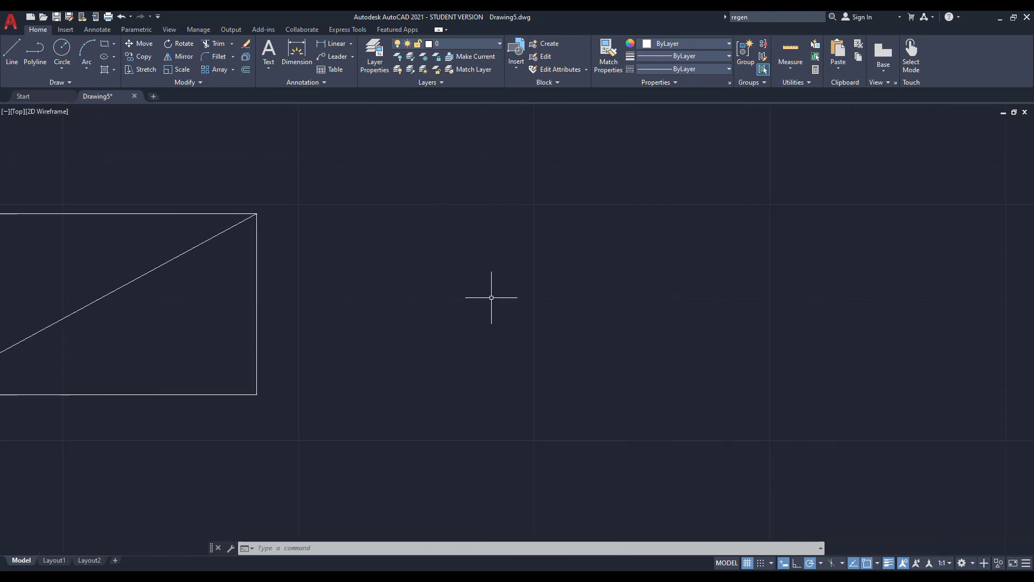
{"action": "scroll", "coordinate": [453, 299], "scroll_direction": "up", "scroll_amount": 2}
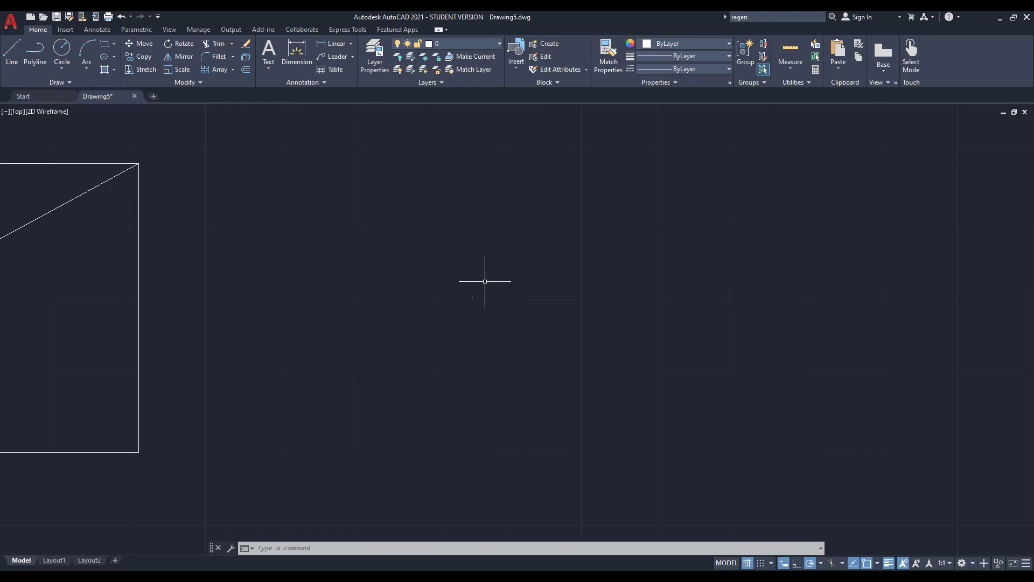
{"action": "left_click", "coordinate": [802, 82]}
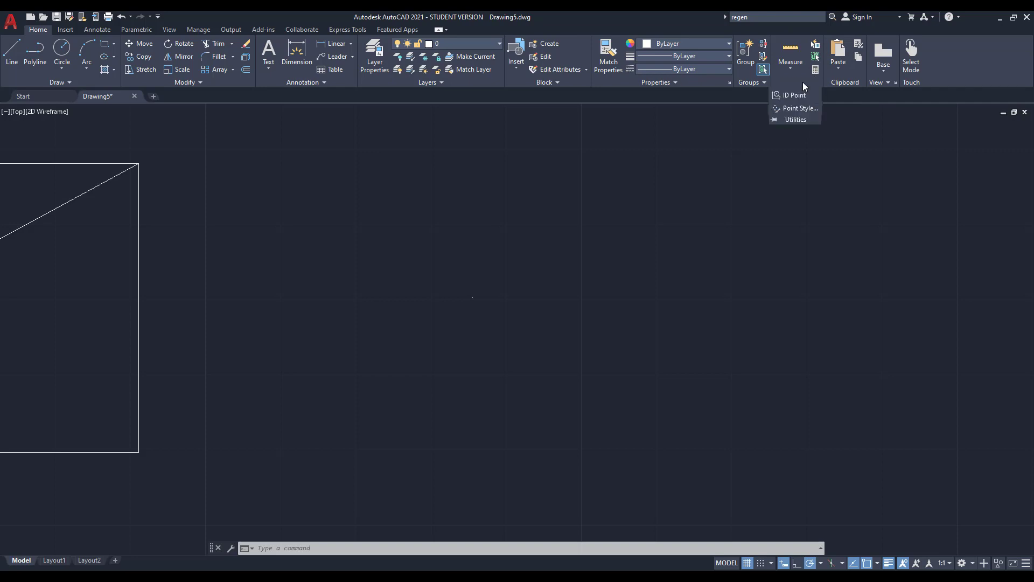
{"action": "left_click", "coordinate": [794, 108]}
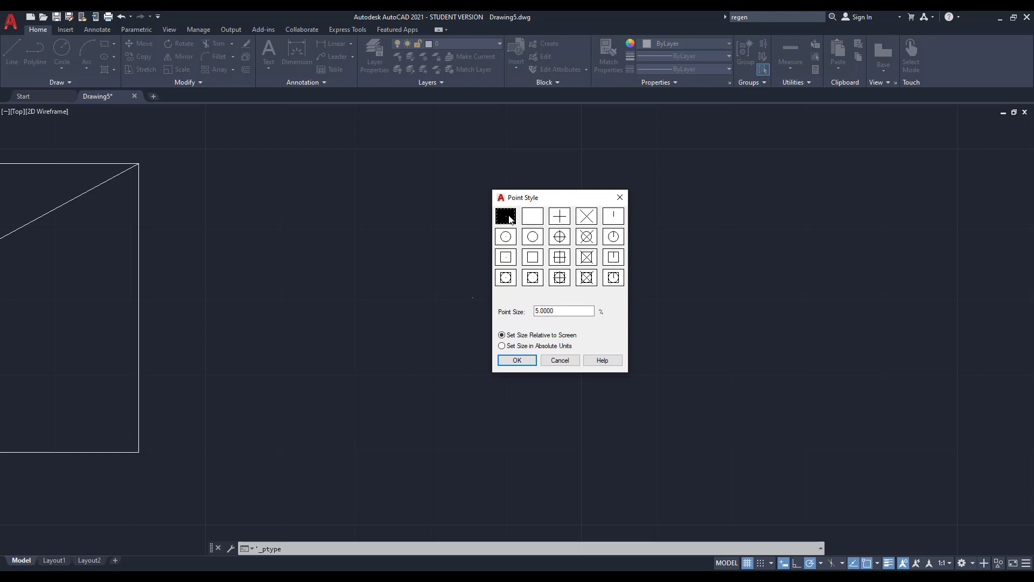
{"action": "left_click", "coordinate": [561, 237]}
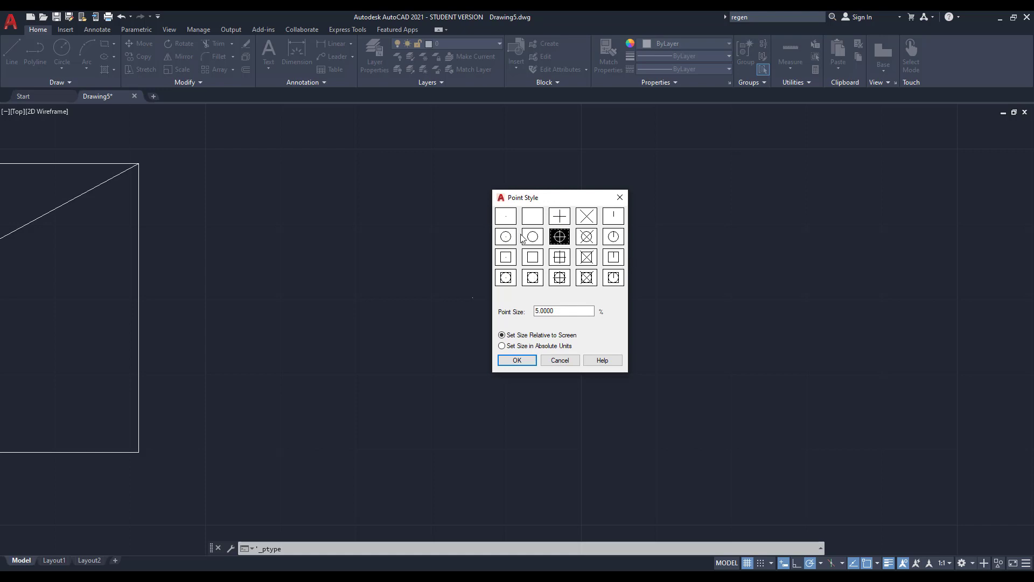
{"action": "left_click", "coordinate": [516, 360]}
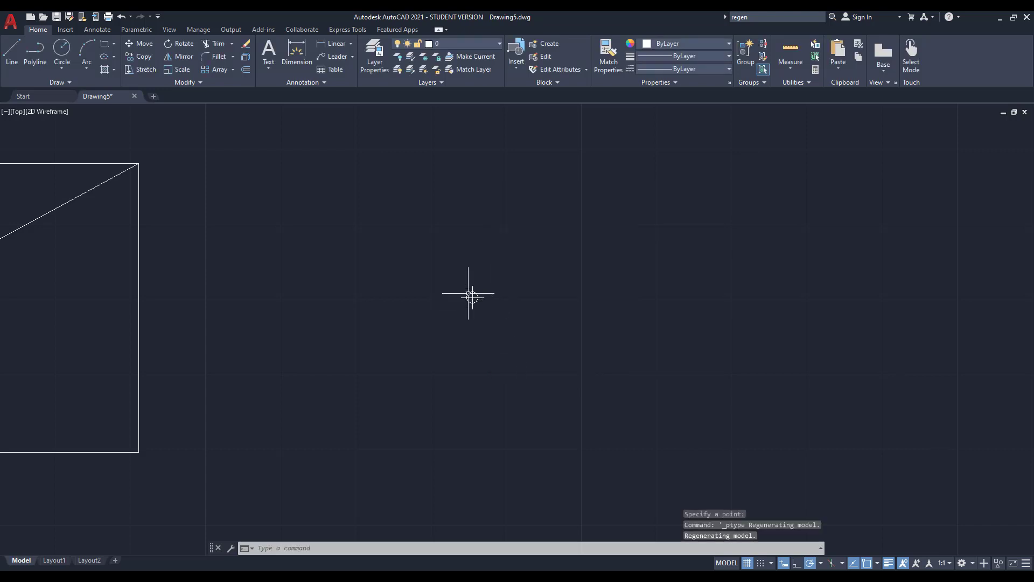
Check the list of object snap modes for the Node option that applies to the point.
{"action": "scroll", "coordinate": [469, 300], "scroll_direction": "up", "scroll_amount": 2}
{"action": "scroll", "coordinate": [519, 288], "scroll_direction": "down", "scroll_amount": 2}
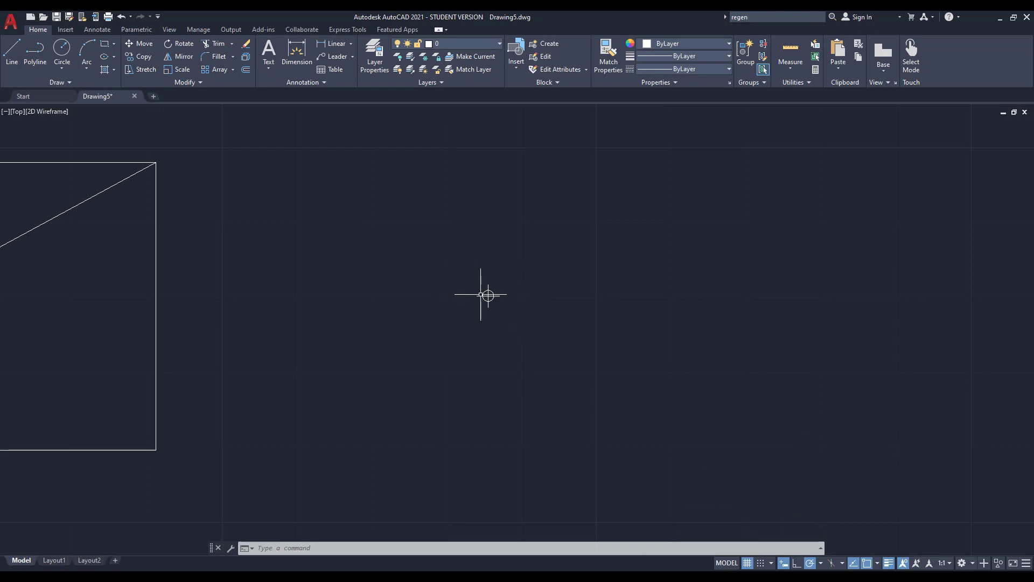
{"action": "type", "text": "l"}
{"action": "key", "text": "Return"}
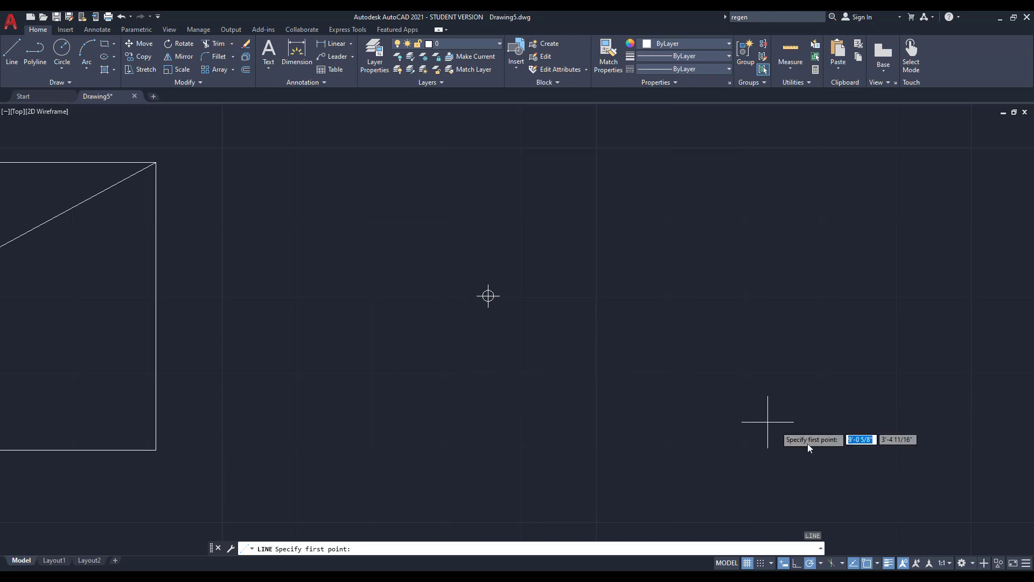
{"action": "key", "text": "Escape"}
{"action": "right_click", "coordinate": [868, 565]}
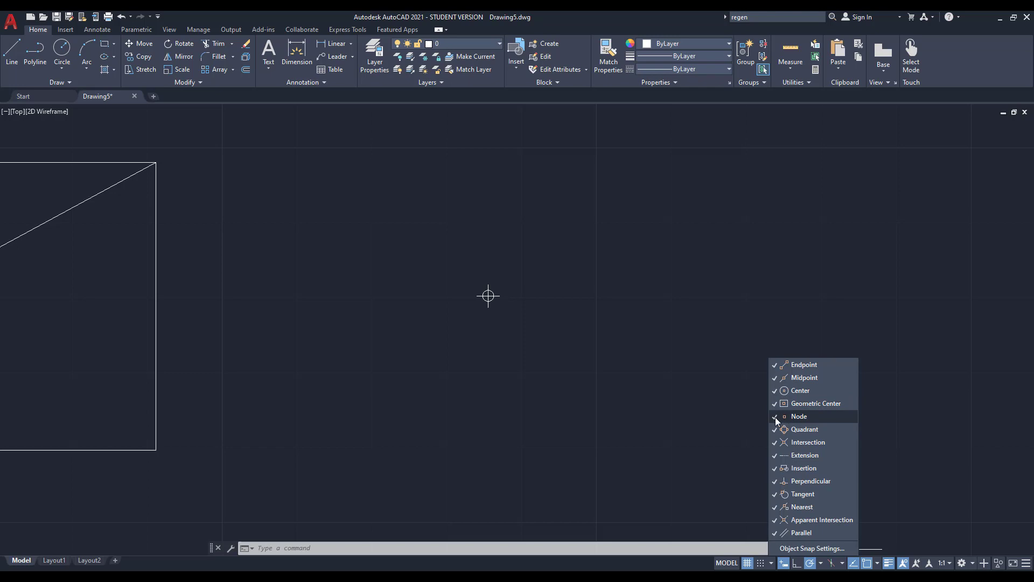
{"action": "left_click", "coordinate": [691, 364]}
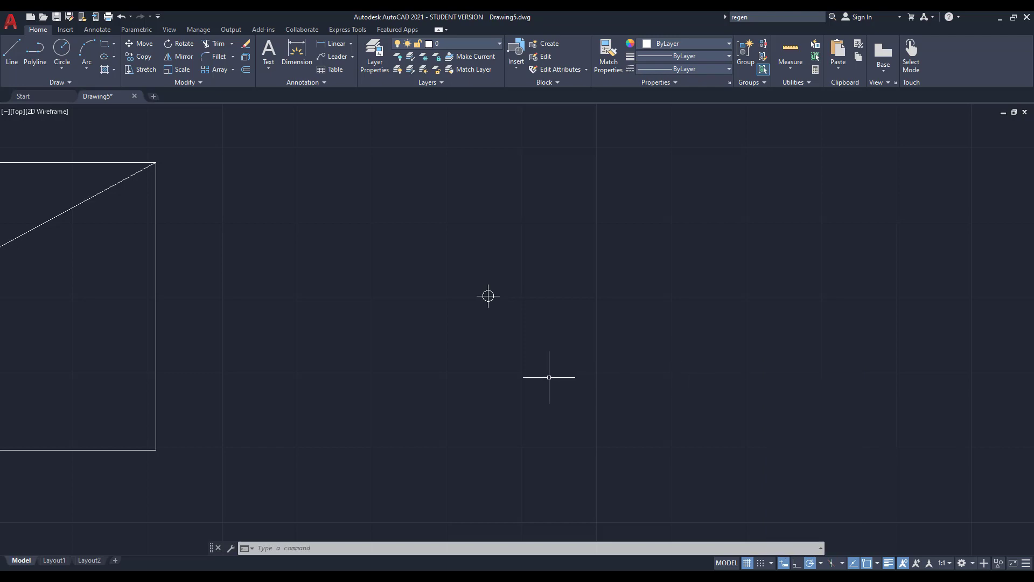
Start a line and, before picking its first point at the point marker, switch object snap off and back on.
{"action": "type", "text": "l"}
{"action": "key", "text": "Return"}
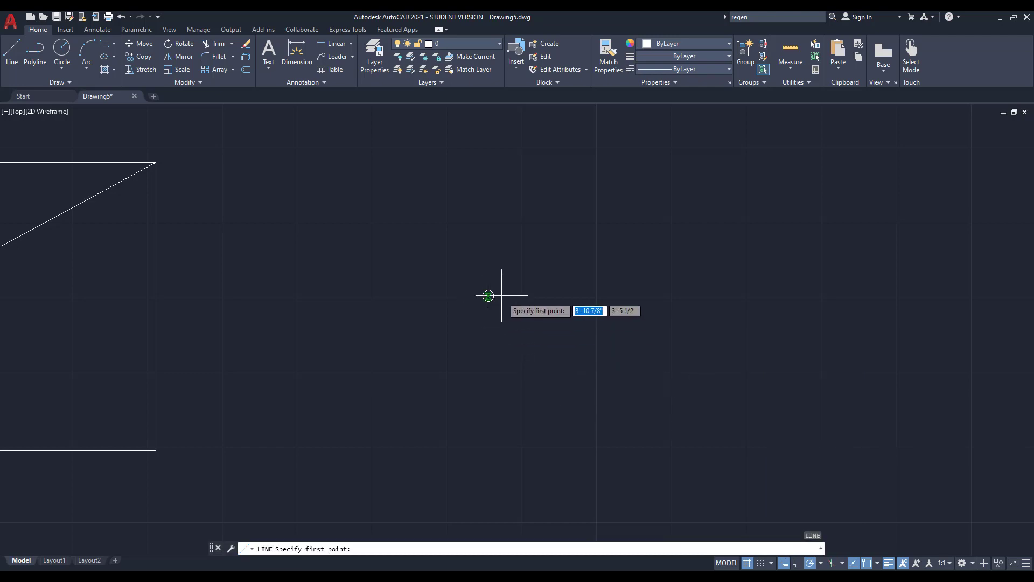
{"action": "scroll", "coordinate": [489, 291], "scroll_direction": "up", "scroll_amount": 5}
{"action": "scroll", "coordinate": [489, 289], "scroll_direction": "up", "scroll_amount": 3}
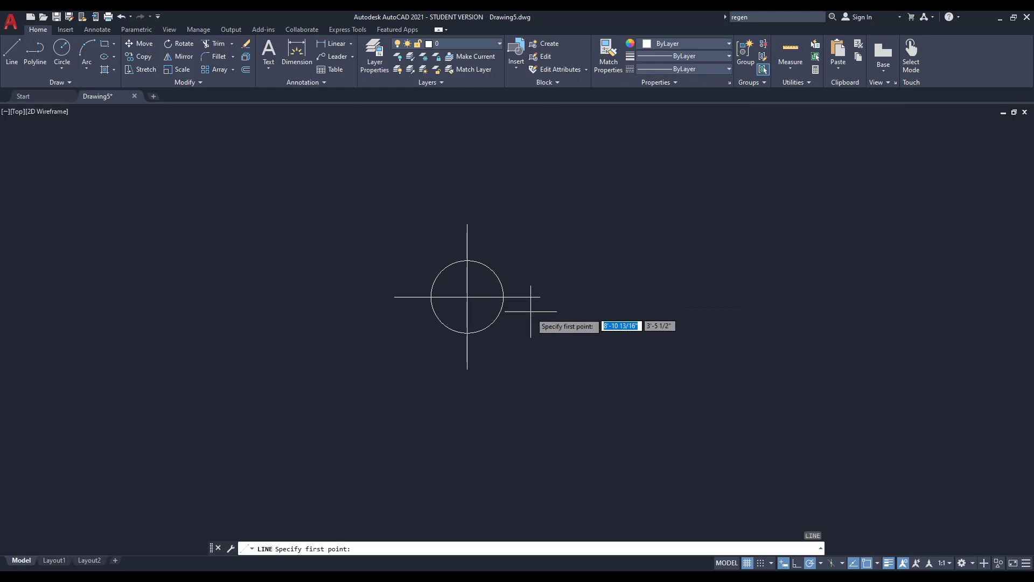
{"action": "left_click", "coordinate": [867, 562]}
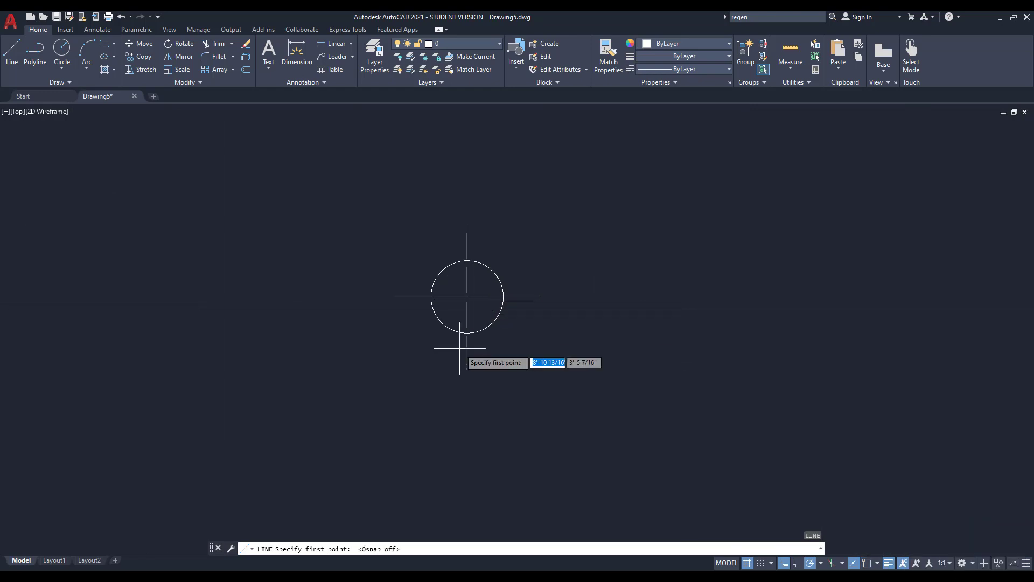
{"action": "scroll", "coordinate": [526, 348], "scroll_direction": "down", "scroll_amount": 2}
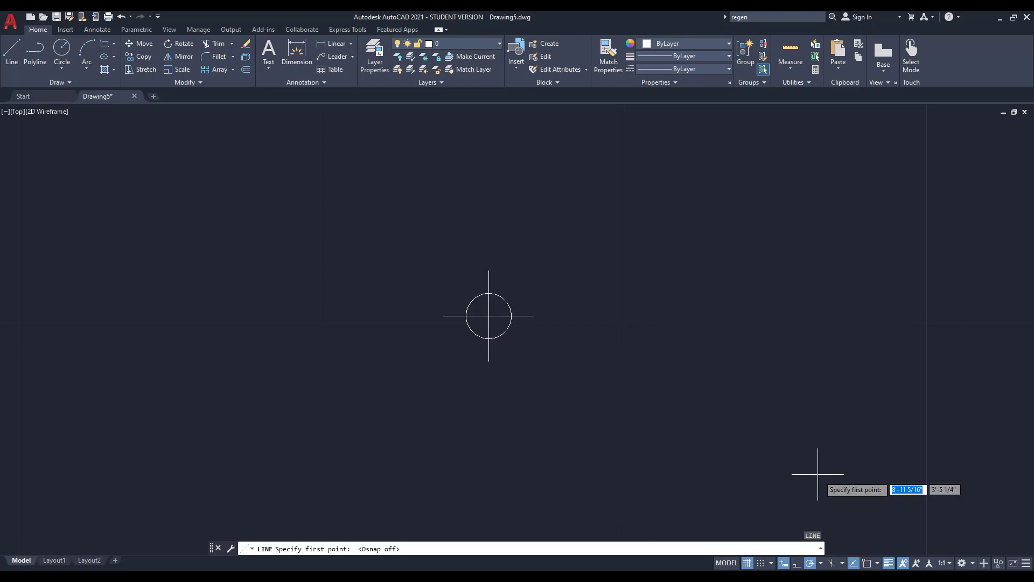
{"action": "left_click", "coordinate": [866, 563]}
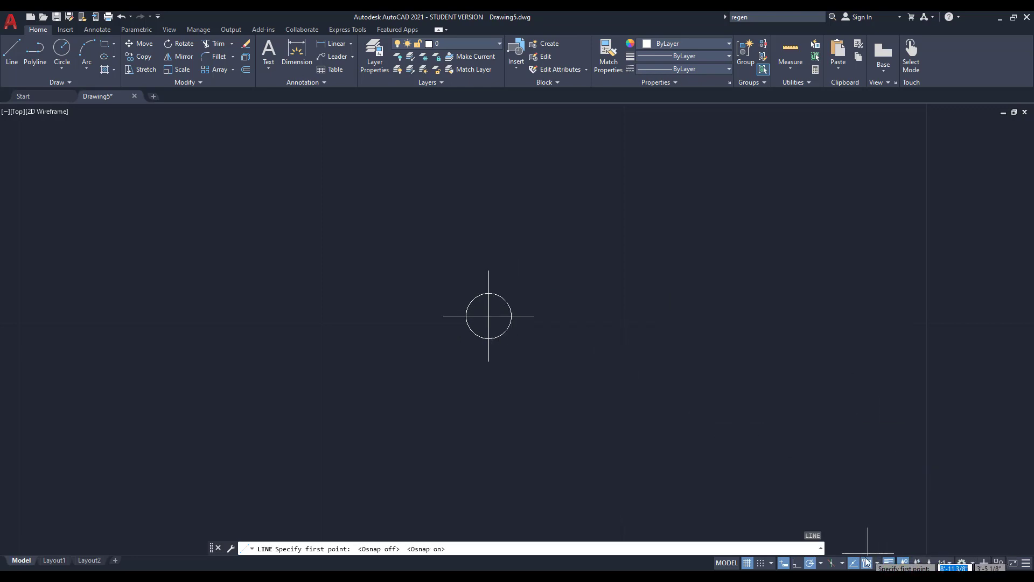
{"action": "right_click", "coordinate": [869, 564]}
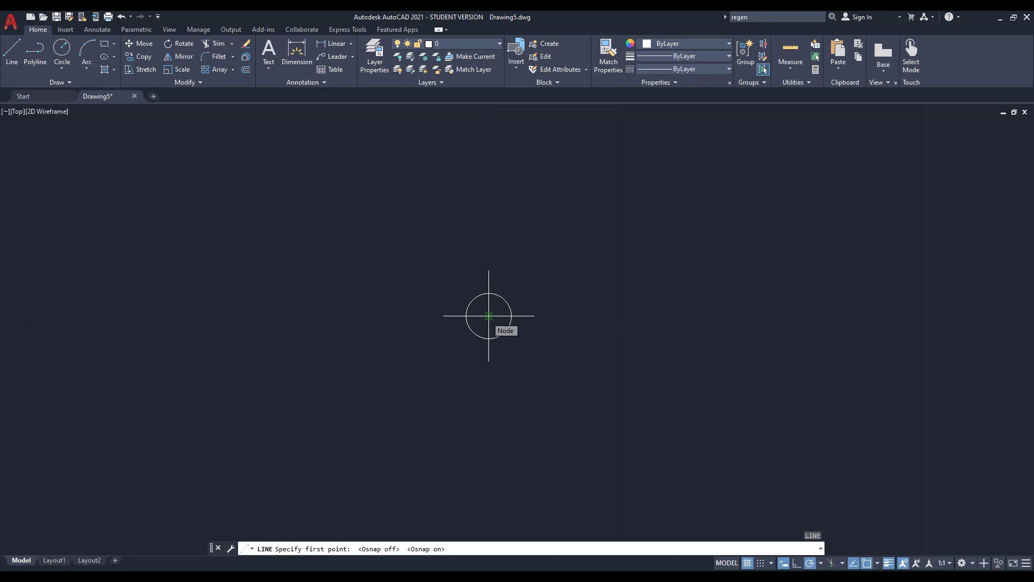
Draw two connected line segments in a V shape, starting at the point's node and running down and then up to the right.
{"action": "left_click", "coordinate": [488, 316]}
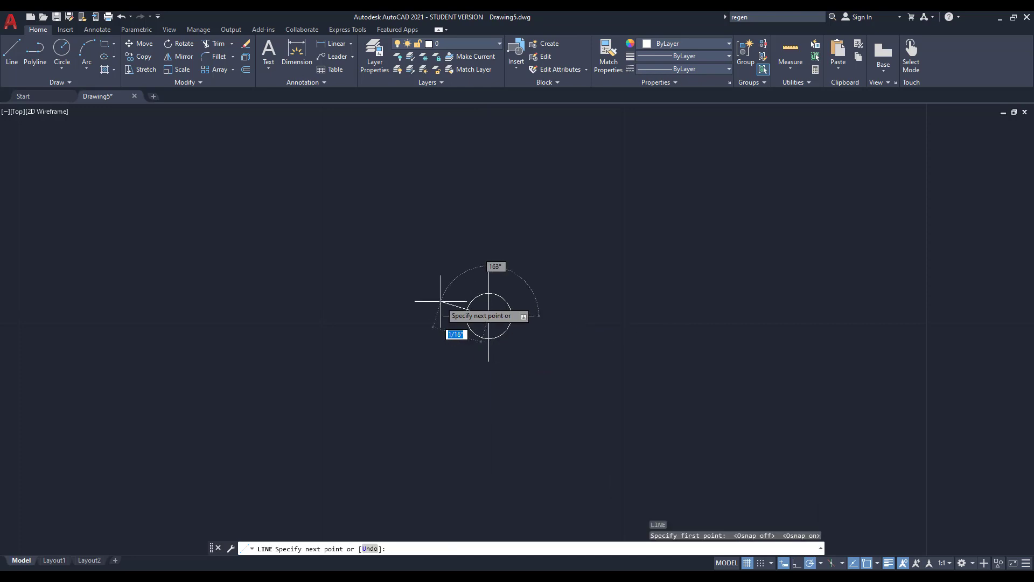
{"action": "scroll", "coordinate": [440, 302], "scroll_direction": "down", "scroll_amount": 5}
{"action": "left_click", "coordinate": [582, 407]}
{"action": "left_click", "coordinate": [658, 311]}
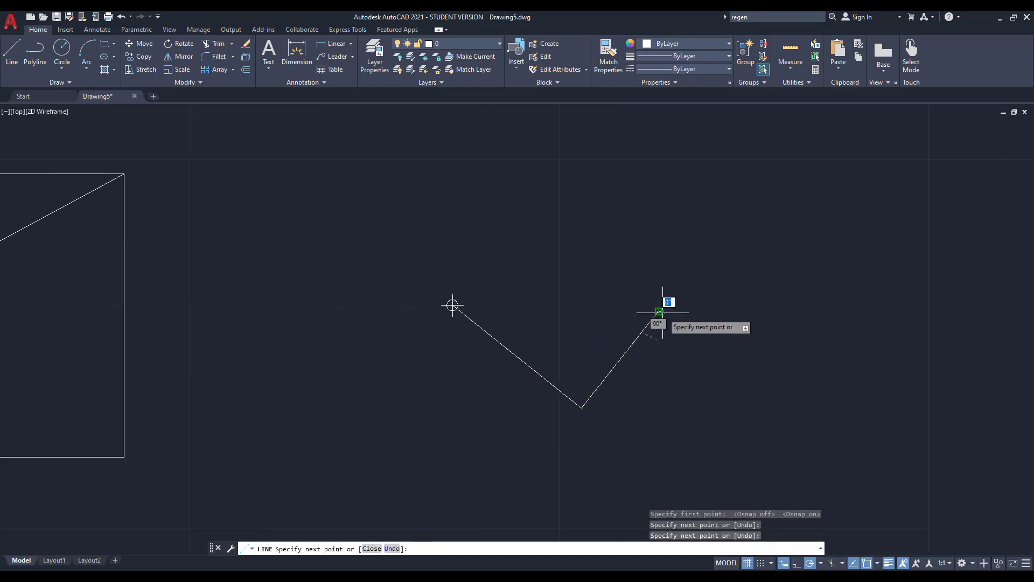
{"action": "key", "text": "Return"}
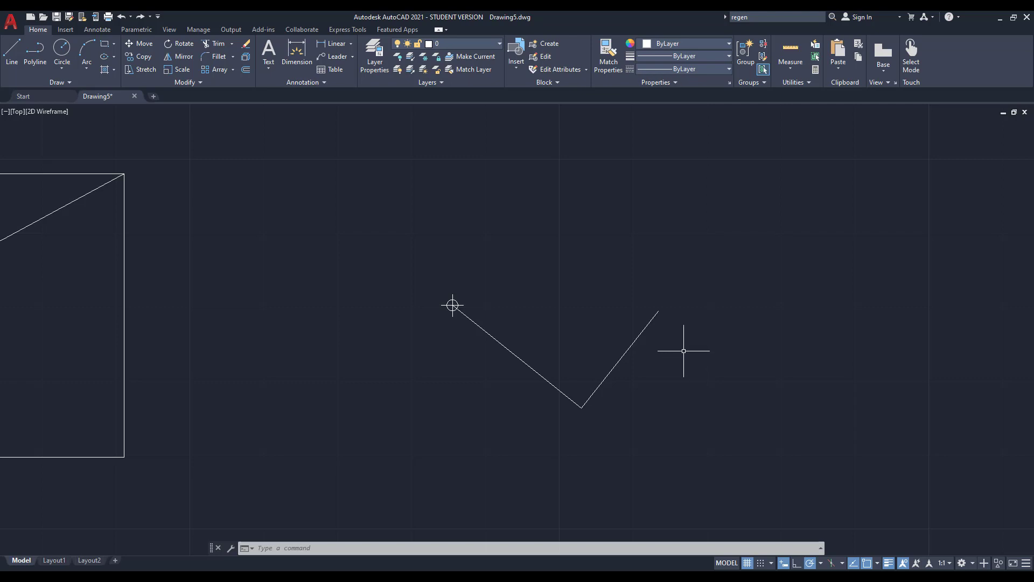
{"action": "scroll", "coordinate": [480, 339], "scroll_direction": "down", "scroll_amount": 4}
{"action": "scroll", "coordinate": [646, 339], "scroll_direction": "up", "scroll_amount": 4}
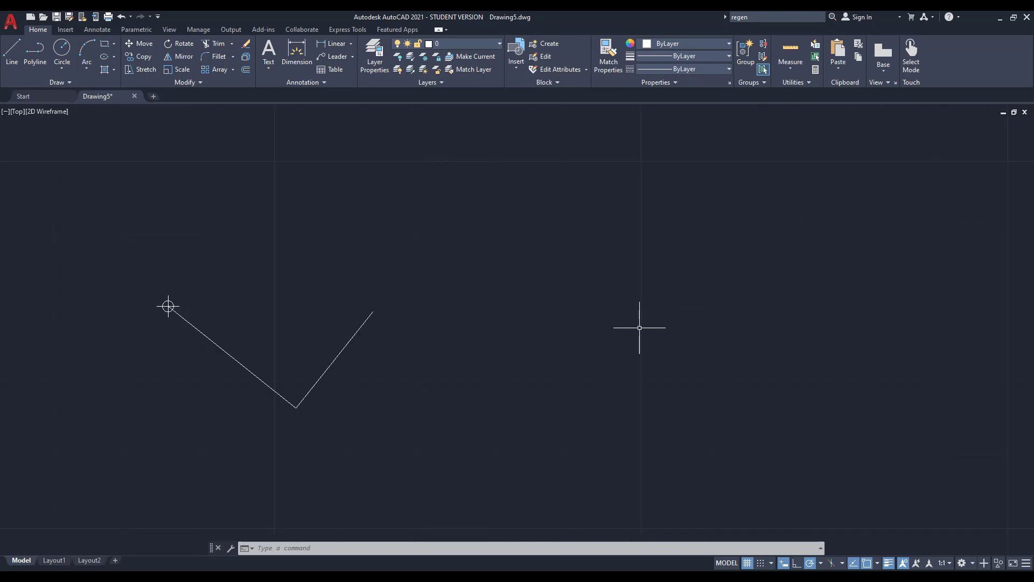
Draw a rectangle 5 inches wide and 8 inches high in the empty area beside the V-shaped lines.
{"action": "type", "text": "ReC"}
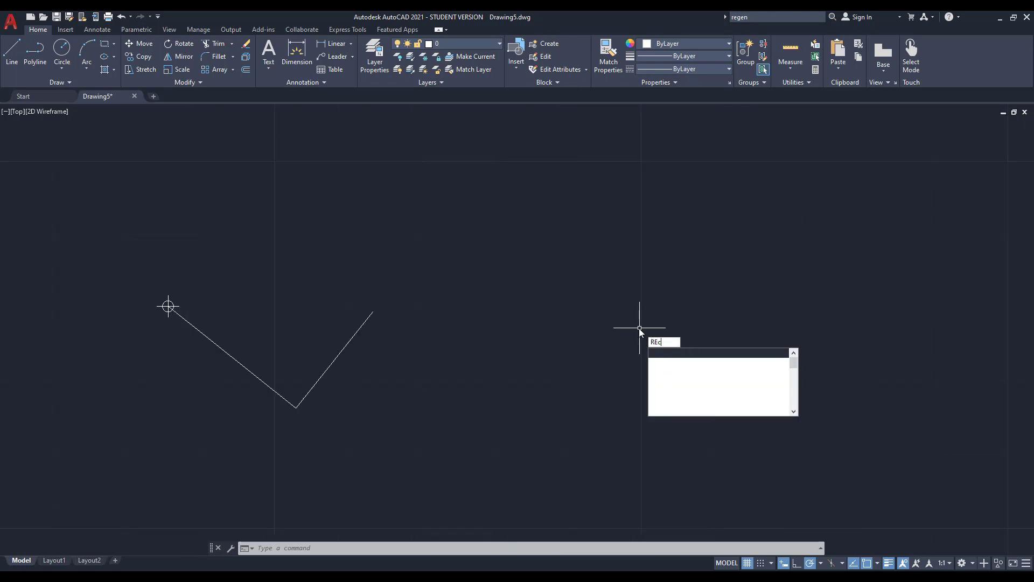
{"action": "key", "text": "Return"}
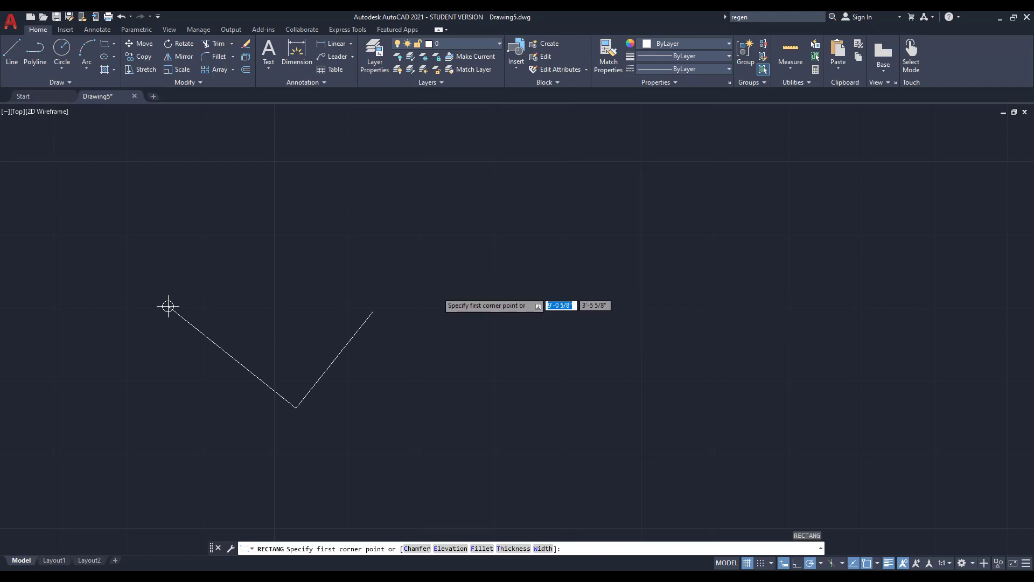
{"action": "scroll", "coordinate": [560, 282], "scroll_direction": "down", "scroll_amount": 3}
{"action": "scroll", "coordinate": [596, 289], "scroll_direction": "up", "scroll_amount": 3}
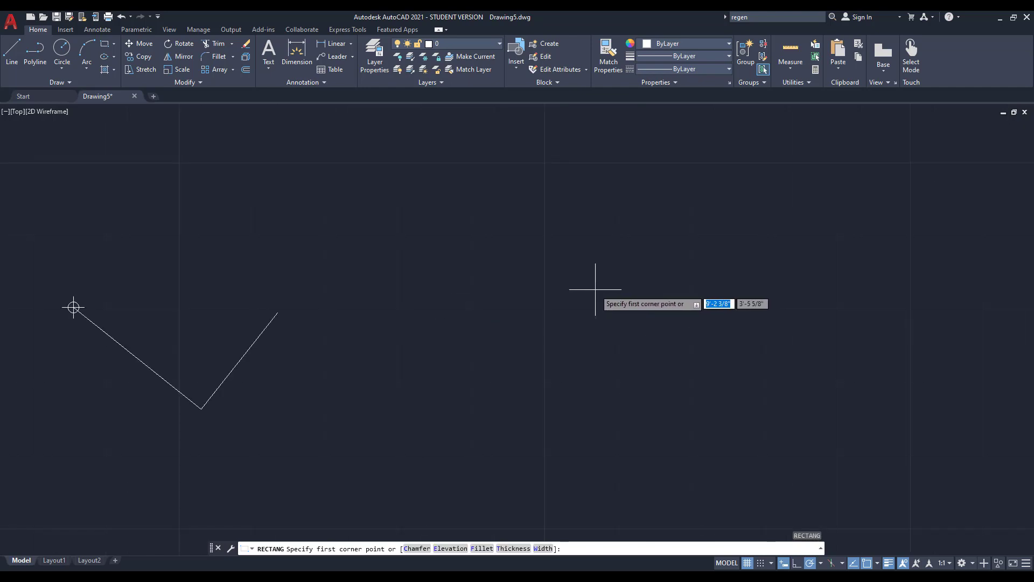
{"action": "left_click", "coordinate": [503, 272]}
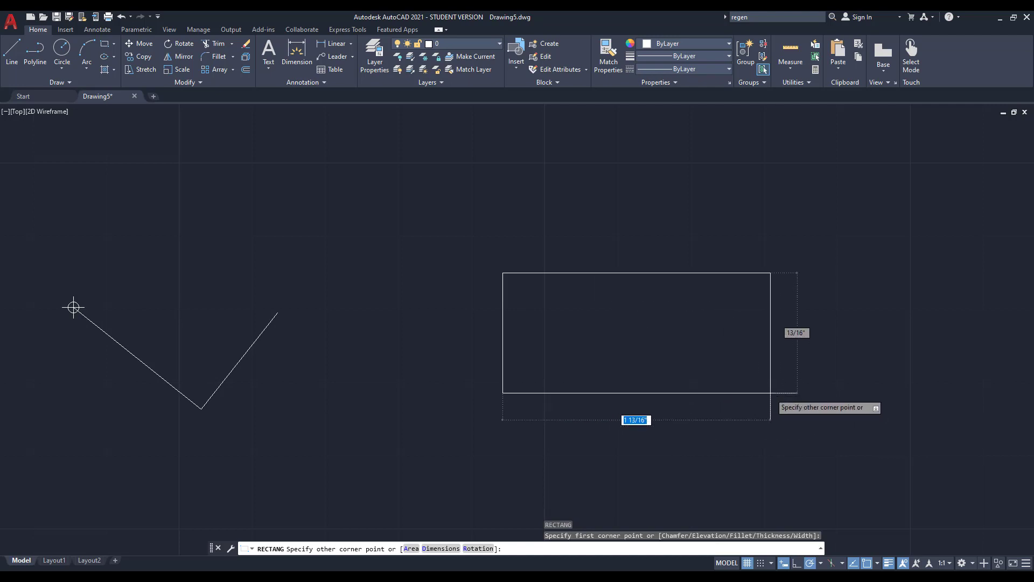
{"action": "type", "text": "5"}
{"action": "key", "text": "Tab"}
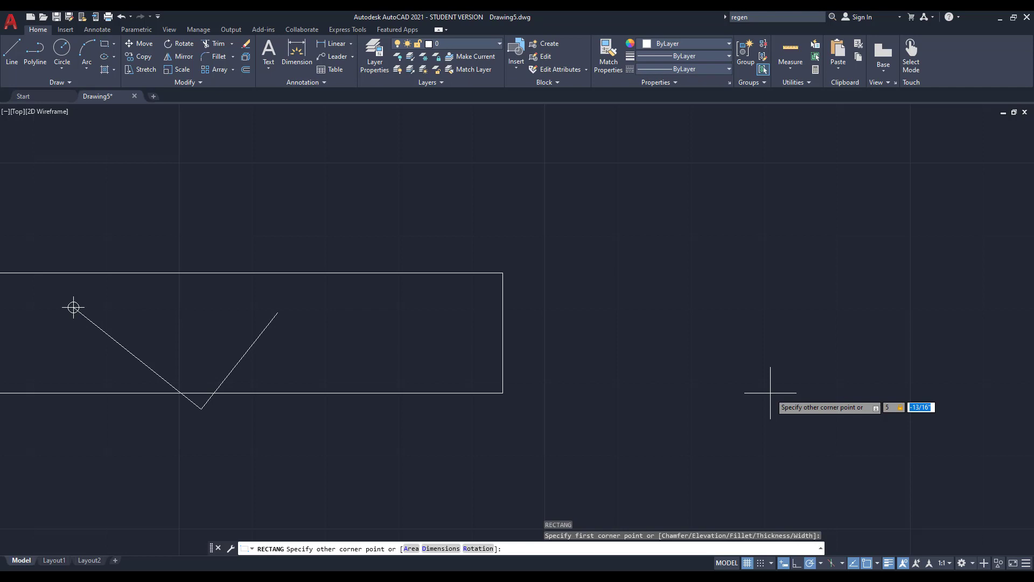
{"action": "type", "text": "8"}
{"action": "key", "text": "Return"}
Check the new large rectangle's width and height with the quick Measure tool, then exit the measurement.
{"action": "scroll", "coordinate": [504, 348], "scroll_direction": "down", "scroll_amount": 8}
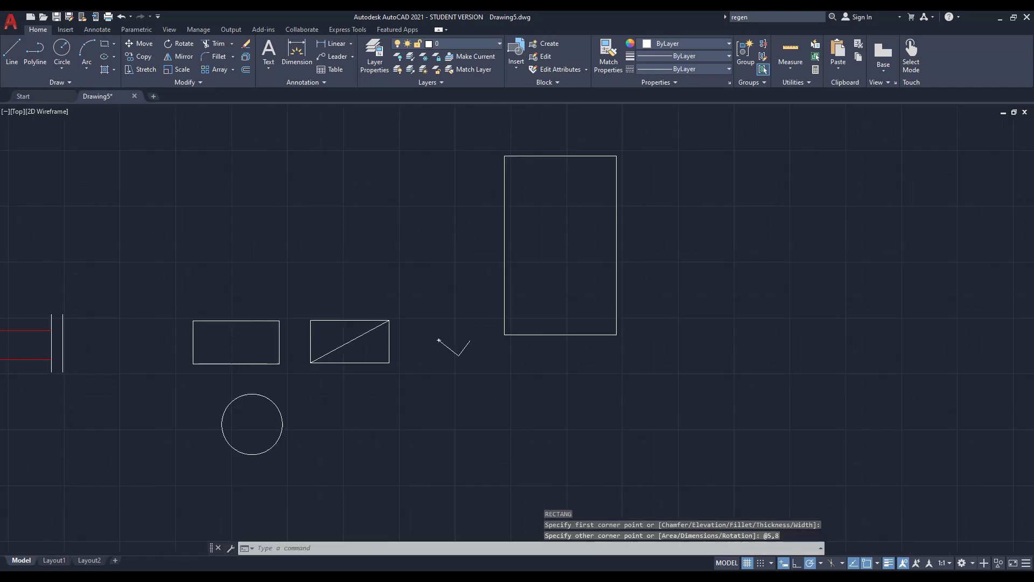
{"action": "scroll", "coordinate": [549, 294], "scroll_direction": "up", "scroll_amount": 2}
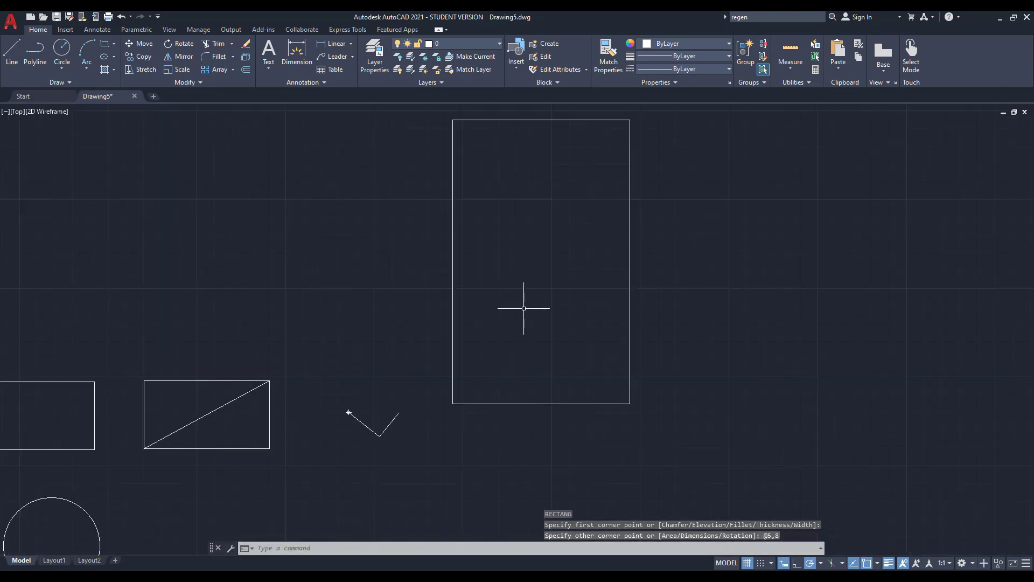
{"action": "left_click", "coordinate": [792, 50]}
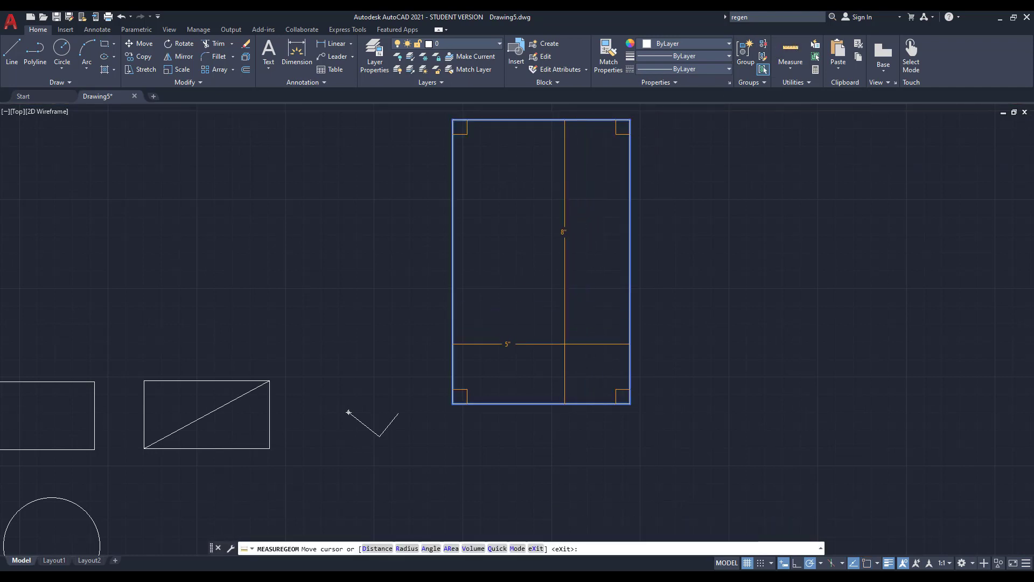
{"action": "key", "text": "Escape"}
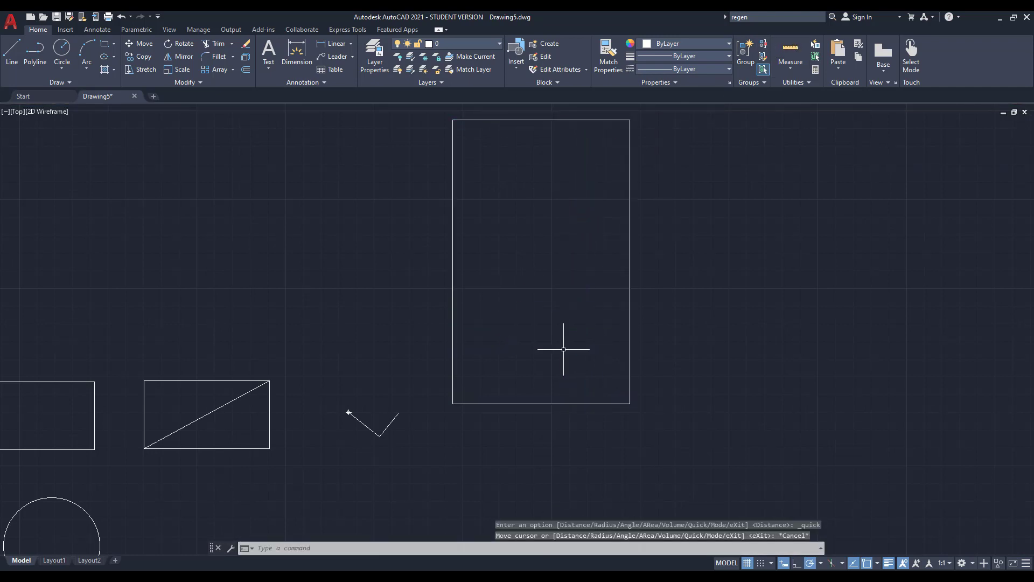
Draw a second rectangle, 2 inches wide and 3 inches high, to the right of the large one.
{"action": "type", "text": "rec"}
{"action": "key", "text": "Return"}
{"action": "scroll", "coordinate": [555, 350], "scroll_direction": "down", "scroll_amount": 3}
{"action": "scroll", "coordinate": [619, 355], "scroll_direction": "up", "scroll_amount": 3}
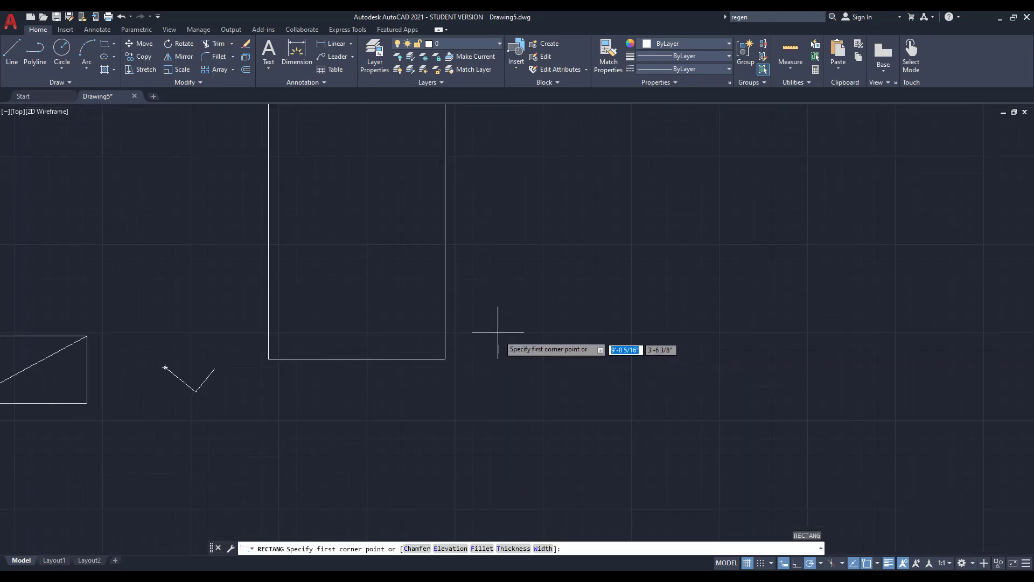
{"action": "left_click", "coordinate": [497, 326]}
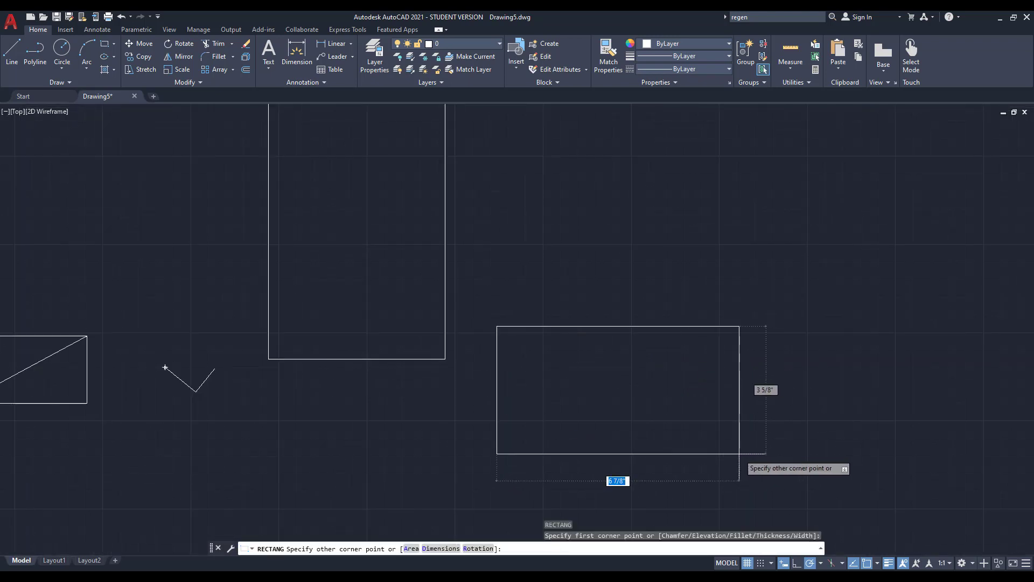
{"action": "type", "text": "2"}
{"action": "key", "text": "Tab"}
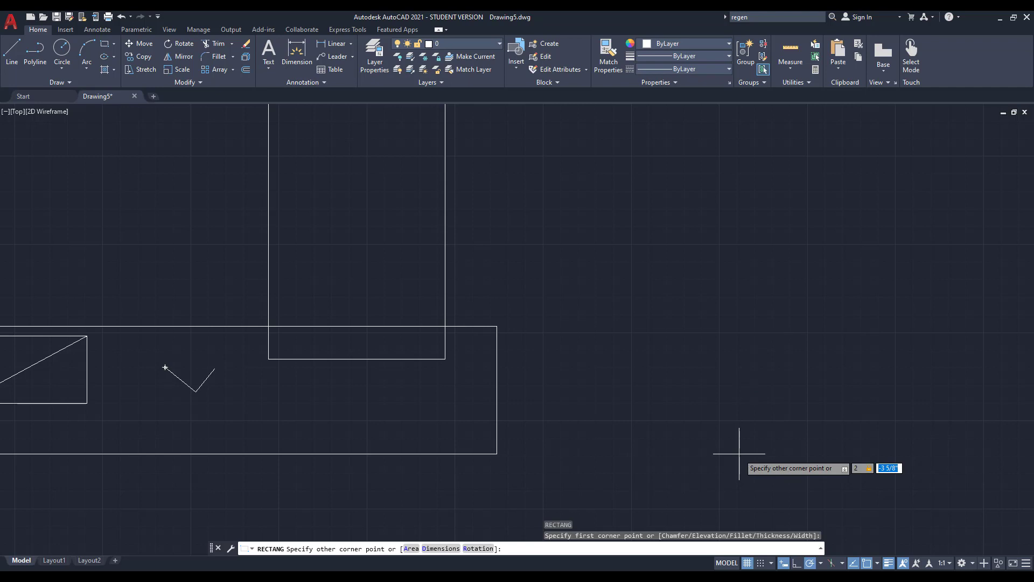
{"action": "type", "text": "3"}
{"action": "key", "text": "Return"}
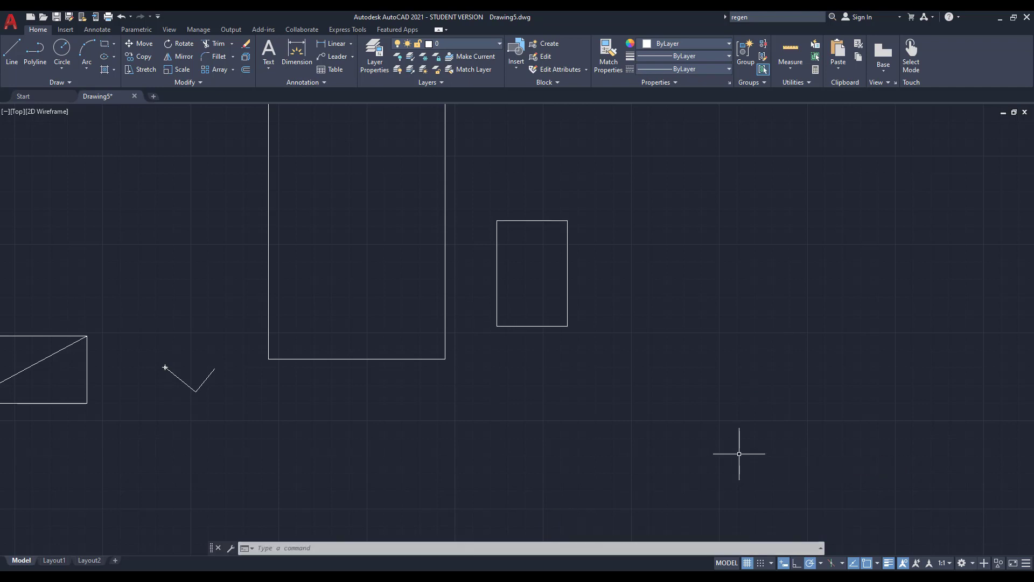
Draw a single horizontal line in the empty area to the right of the small rectangle.
{"action": "middle_click_drag", "start_coordinate": [702, 397], "coordinate": [268, 405]}
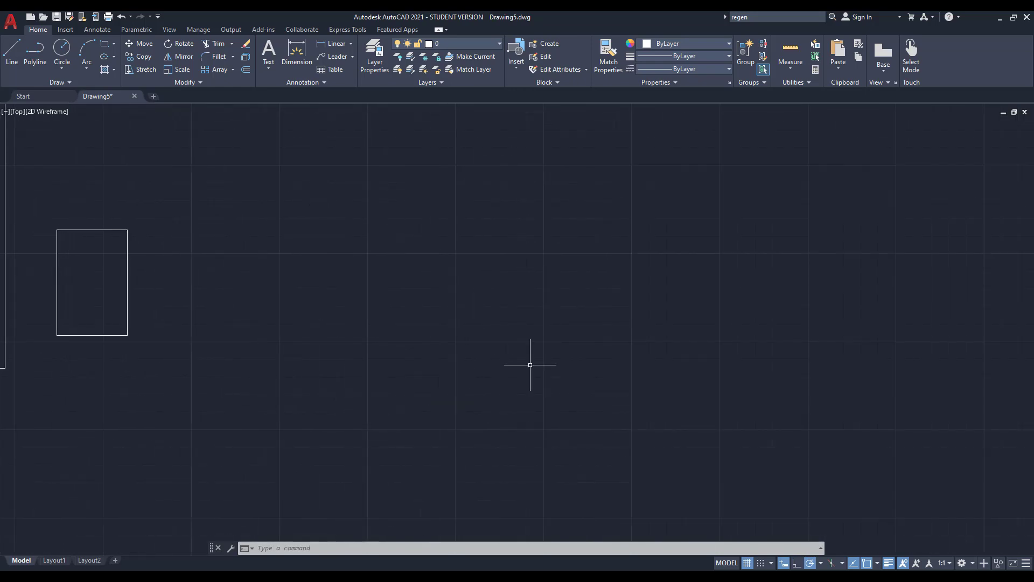
{"action": "middle_click_drag", "start_coordinate": [530, 364], "coordinate": [527, 373]}
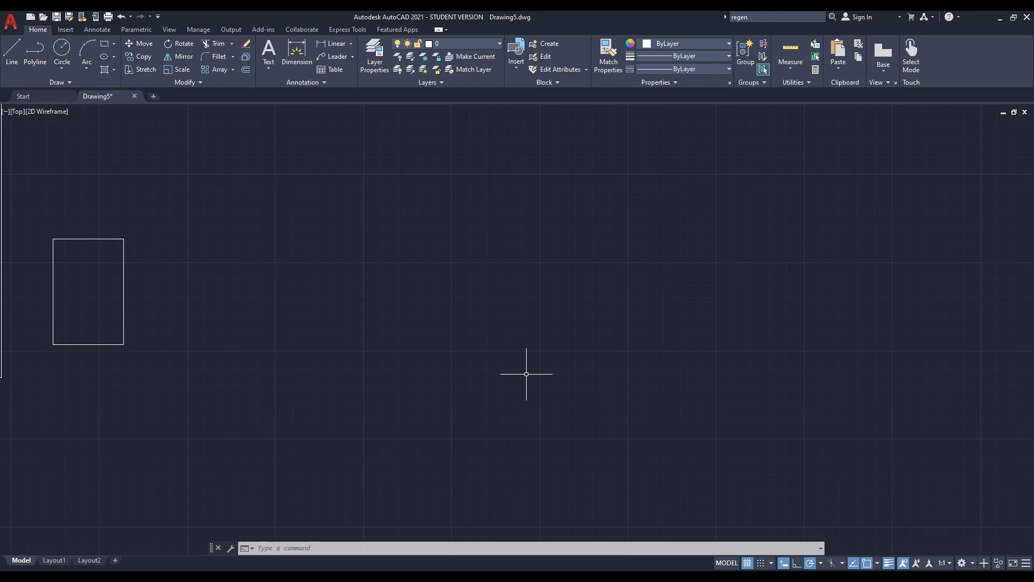
{"action": "type", "text": "l"}
{"action": "key", "text": "Return"}
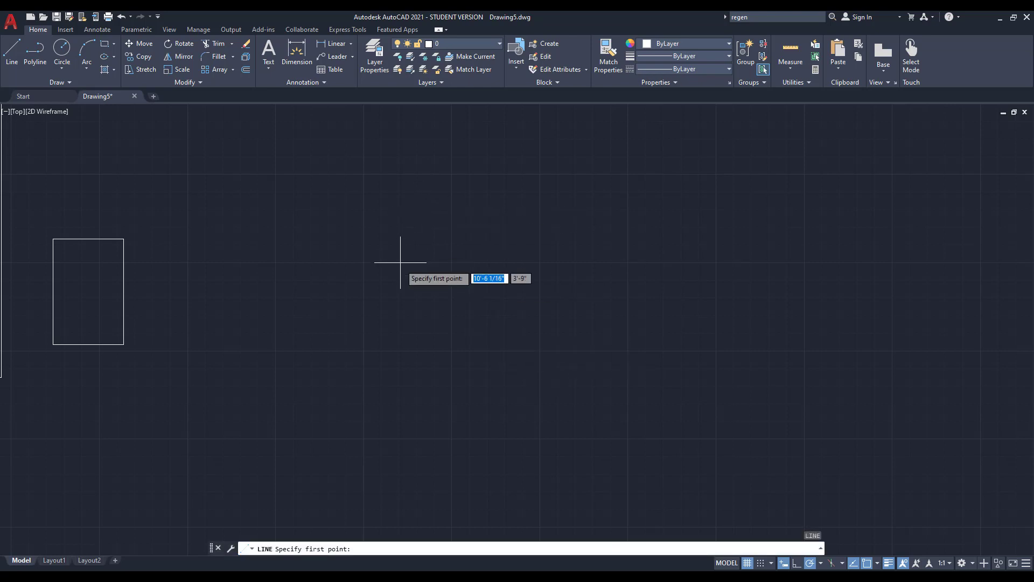
{"action": "left_click", "coordinate": [382, 264]}
{"action": "left_click", "coordinate": [632, 264]}
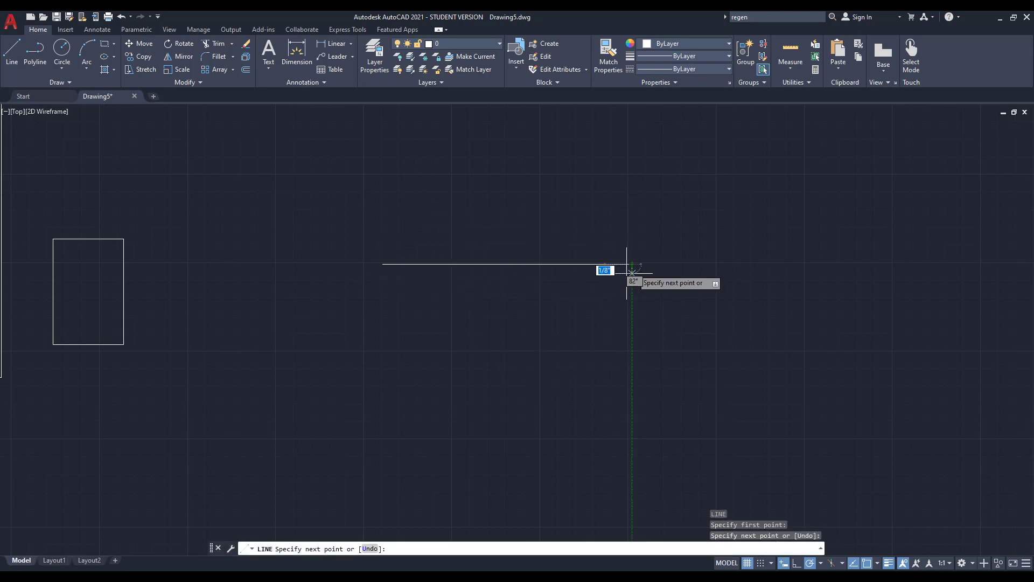
{"action": "key", "text": "Return"}
Draw a wavy spline through five fit points below the horizontal line.
{"action": "type", "text": "spl"}
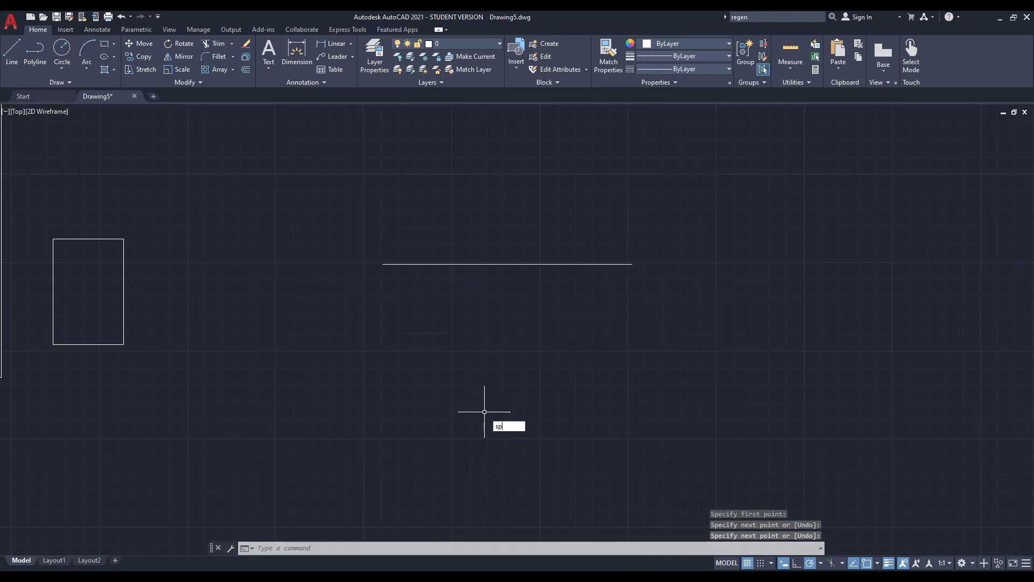
{"action": "key", "text": "Return"}
{"action": "left_click", "coordinate": [371, 429]}
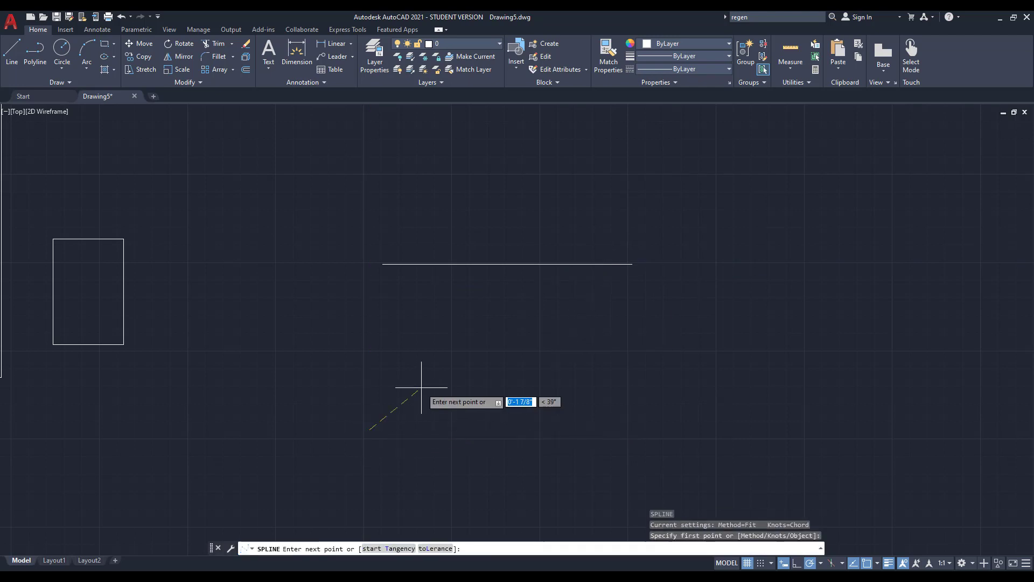
{"action": "left_click", "coordinate": [424, 387]}
{"action": "left_click", "coordinate": [542, 456]}
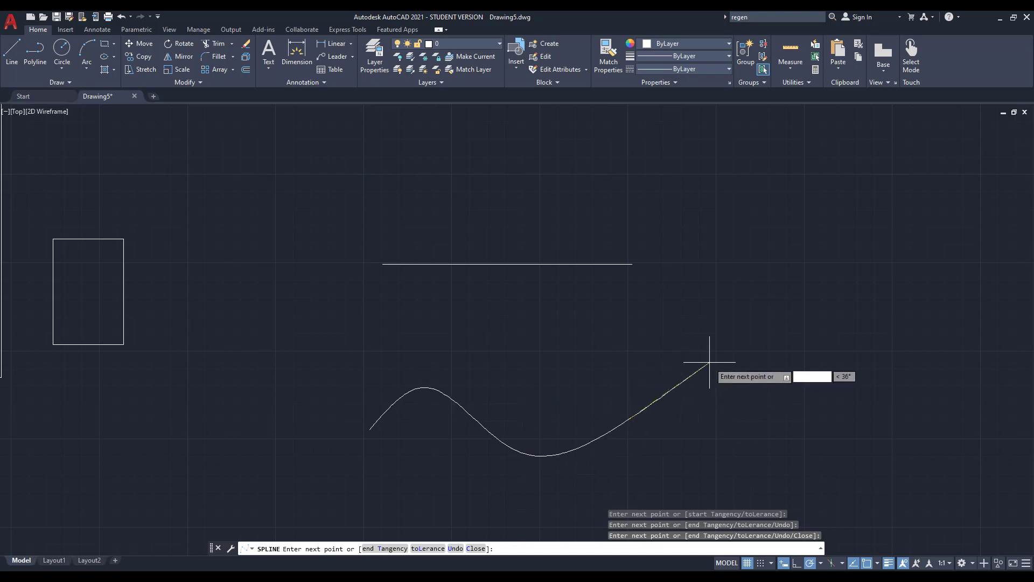
{"action": "left_click", "coordinate": [710, 363]}
{"action": "left_click", "coordinate": [753, 418]}
{"action": "key", "text": "Return"}
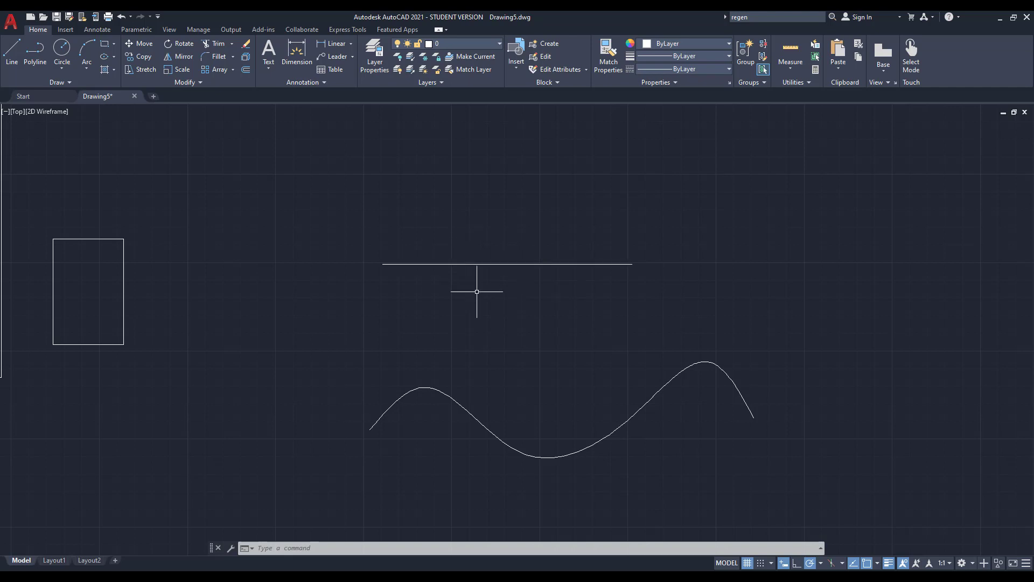
Divide the horizontal line into 5 equal segments with the Divide command.
{"action": "type", "text": "di"}
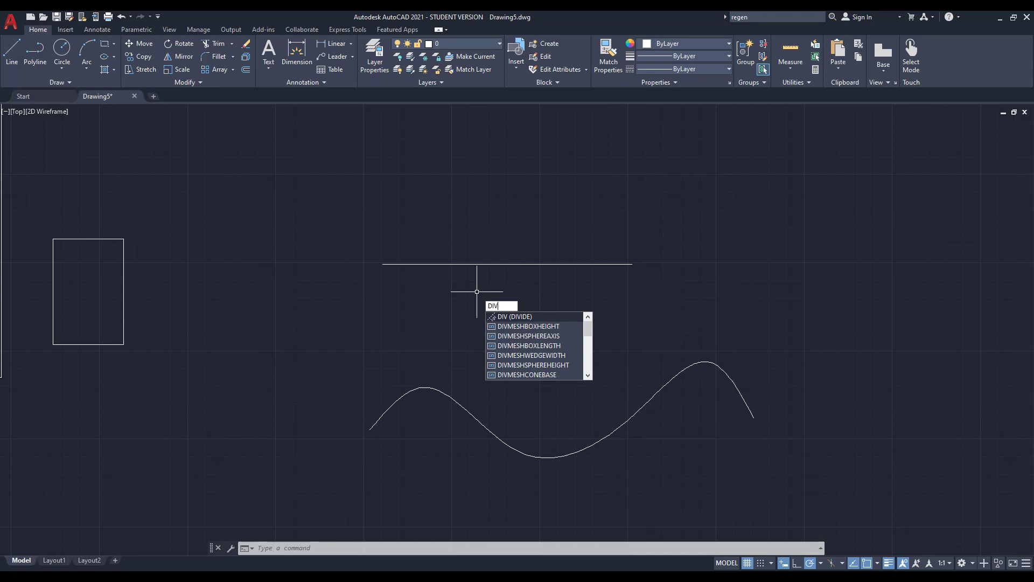
{"action": "key", "text": "Return"}
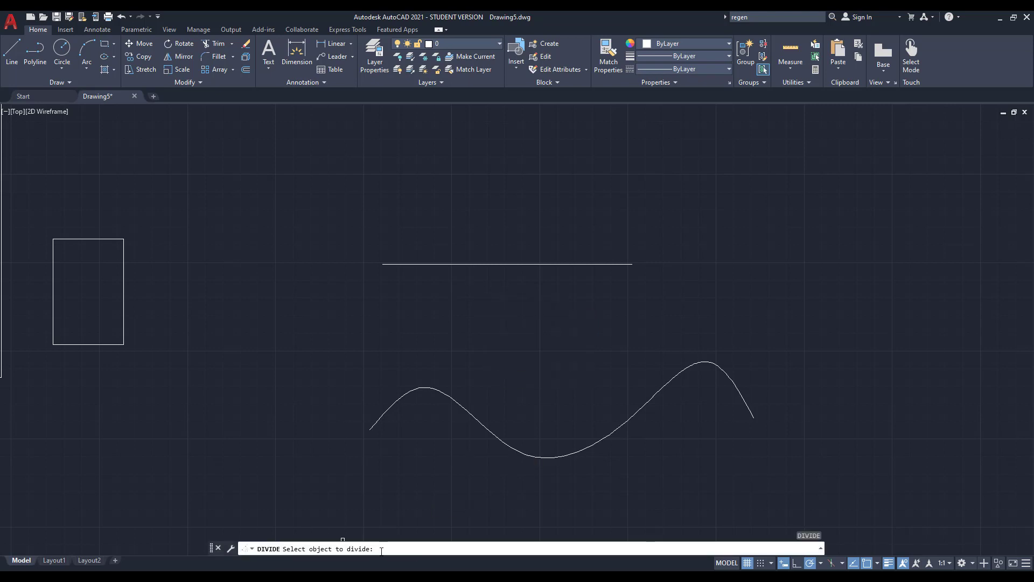
{"action": "left_click", "coordinate": [520, 264]}
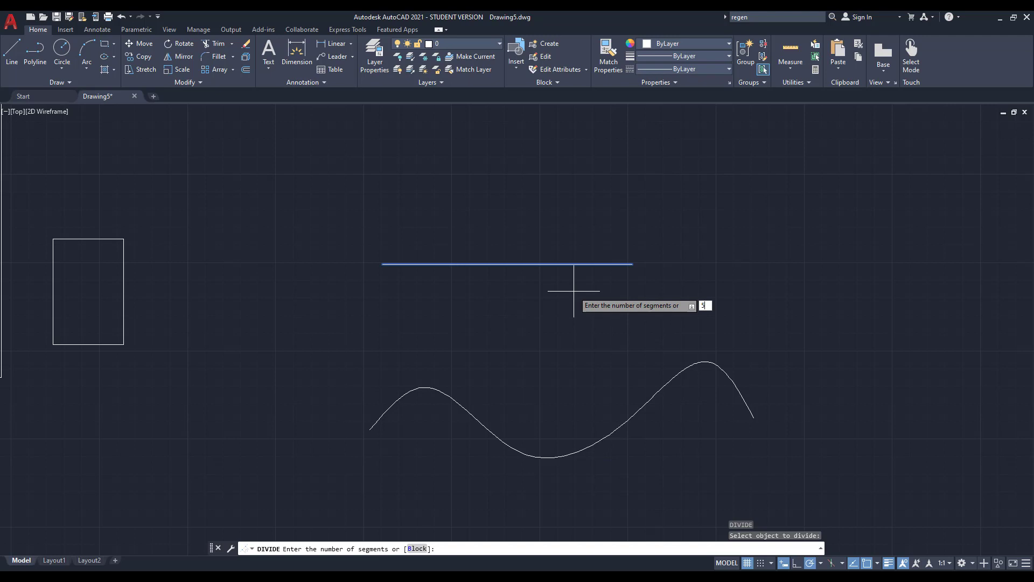
{"action": "key", "text": "Return"}
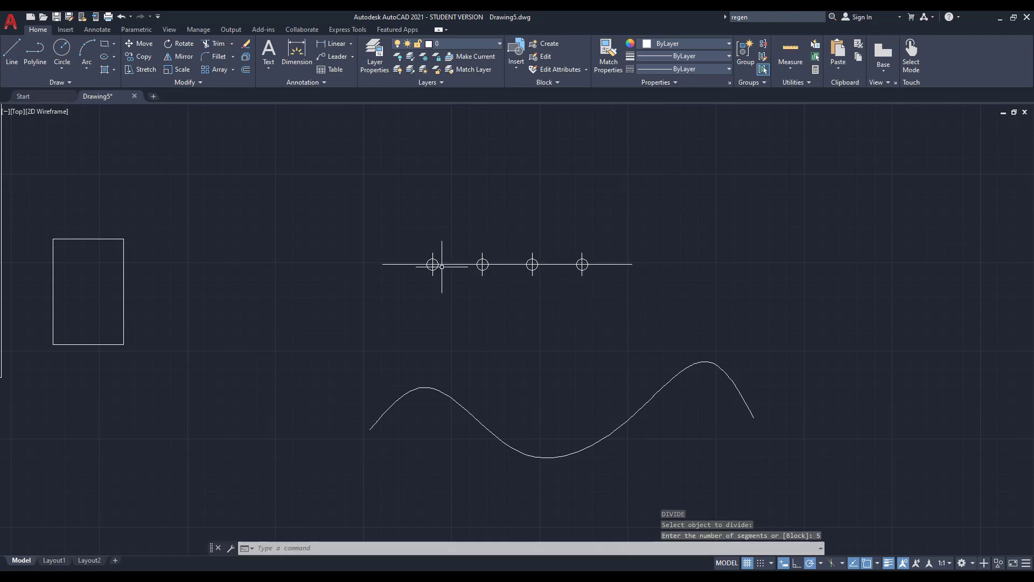
Select the divided line to check whether it is still one object, and clear the selection.
{"action": "scroll", "coordinate": [508, 258], "scroll_direction": "up", "scroll_amount": 2}
{"action": "left_click", "coordinate": [512, 259]}
{"action": "left_click", "coordinate": [514, 282]}
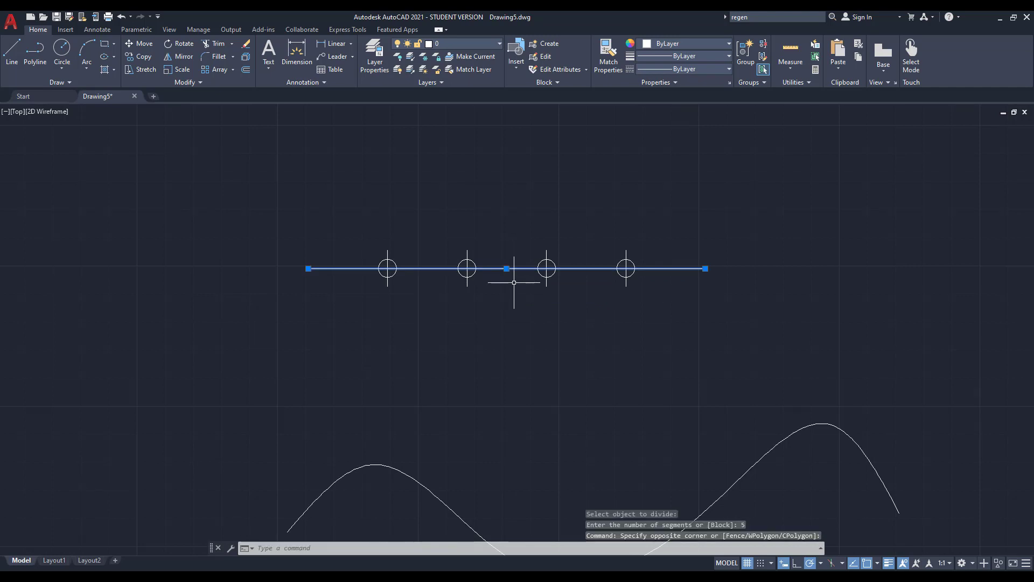
{"action": "key", "text": "Escape"}
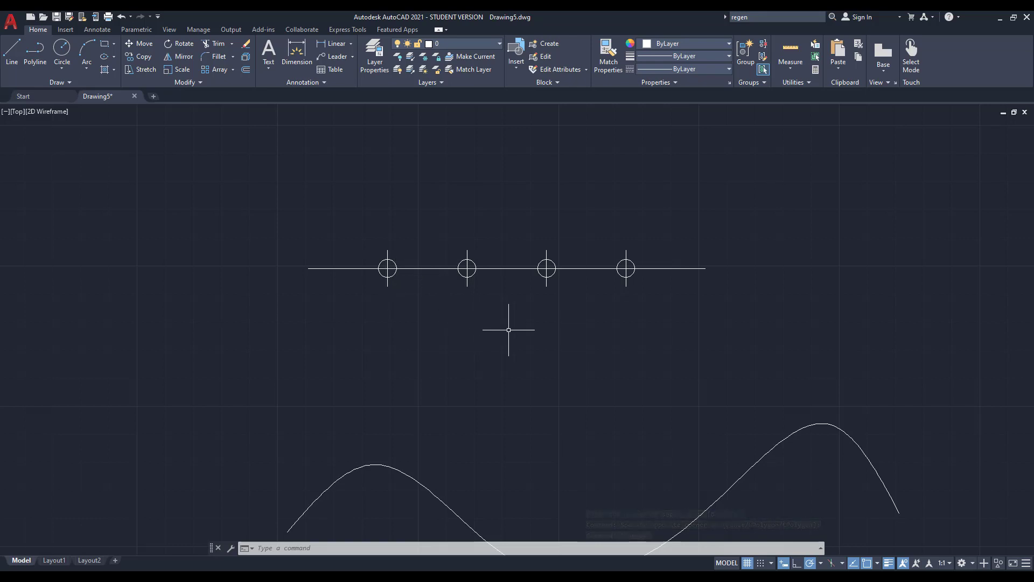
Draw a vertical line upward from the node of the rightmost division point on the horizontal line.
{"action": "type", "text": "l"}
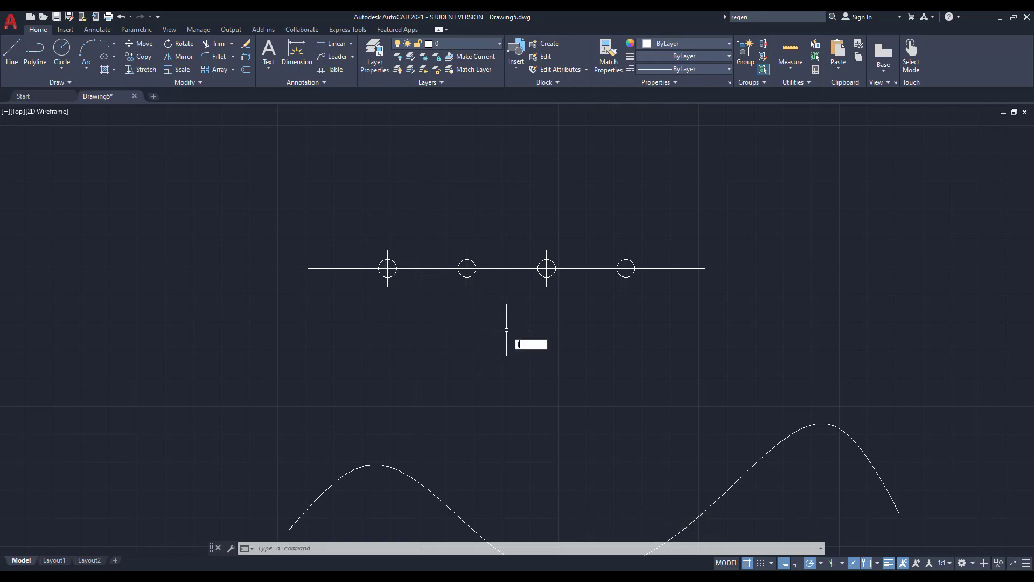
{"action": "key", "text": "Return"}
{"action": "scroll", "coordinate": [477, 330], "scroll_direction": "down", "scroll_amount": 2}
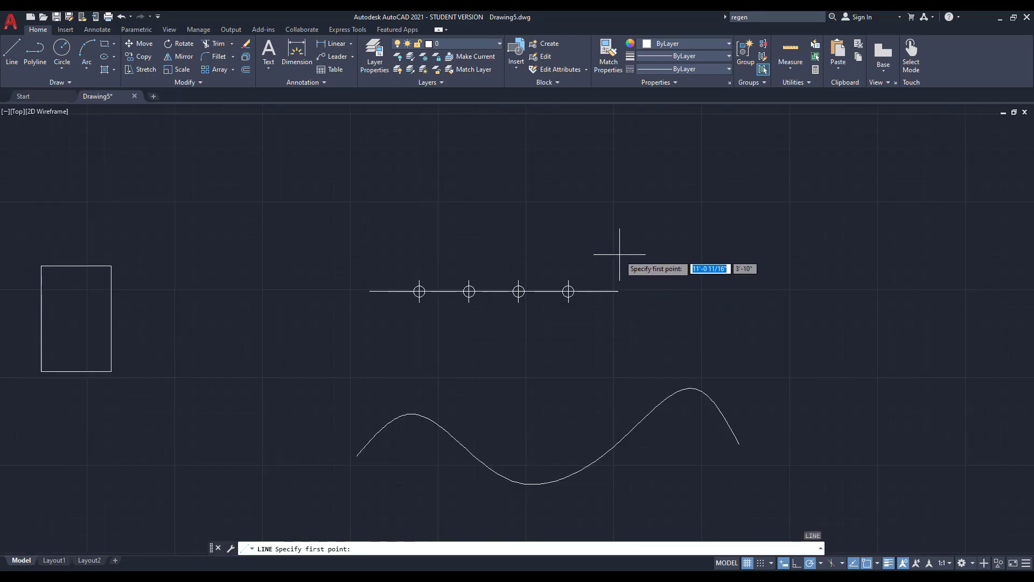
{"action": "scroll", "coordinate": [604, 281], "scroll_direction": "up", "scroll_amount": 2}
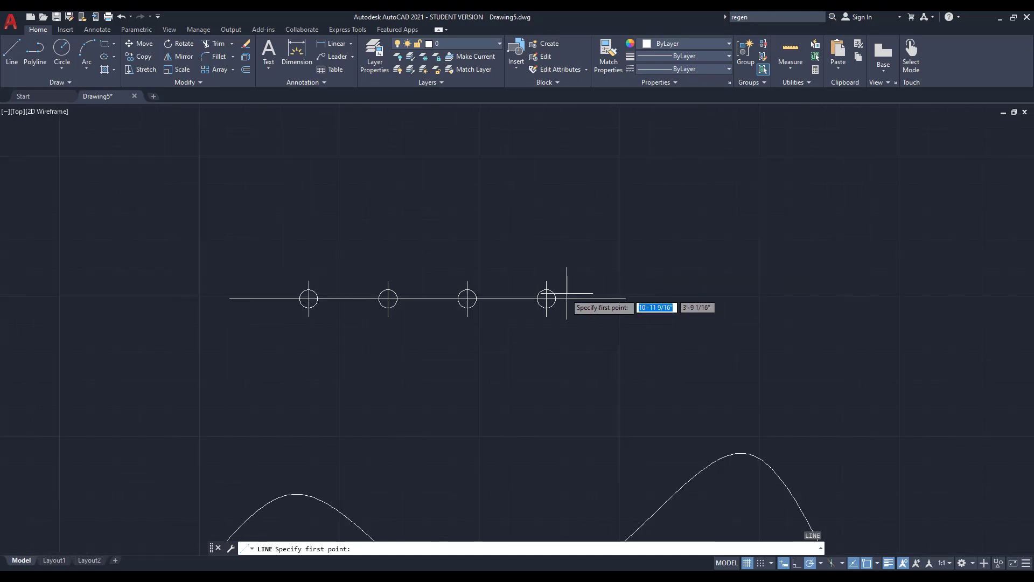
{"action": "left_click", "coordinate": [546, 299]}
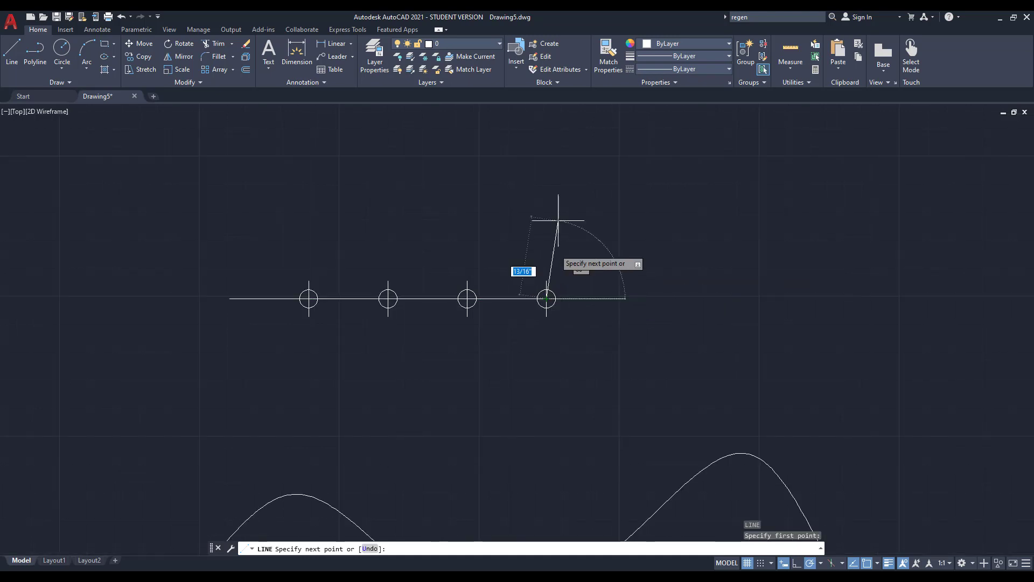
{"action": "left_click", "coordinate": [546, 163]}
{"action": "key", "text": "Return"}
Draw vertical construction lines through the horizontal line's left endpoint and each of its four division points.
{"action": "scroll", "coordinate": [574, 206], "scroll_direction": "down", "scroll_amount": 2}
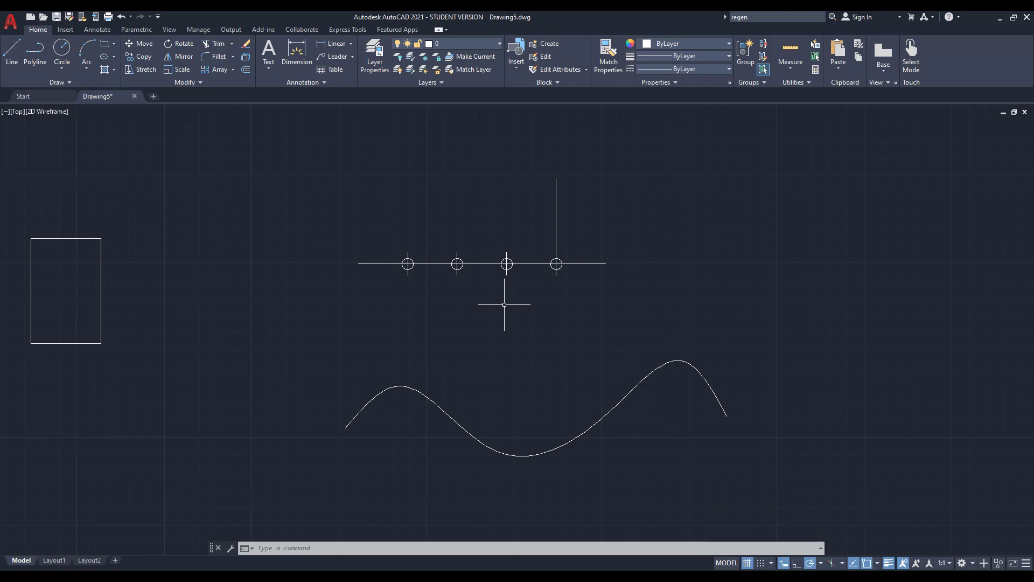
{"action": "type", "text": "xl"}
{"action": "key", "text": "Return"}
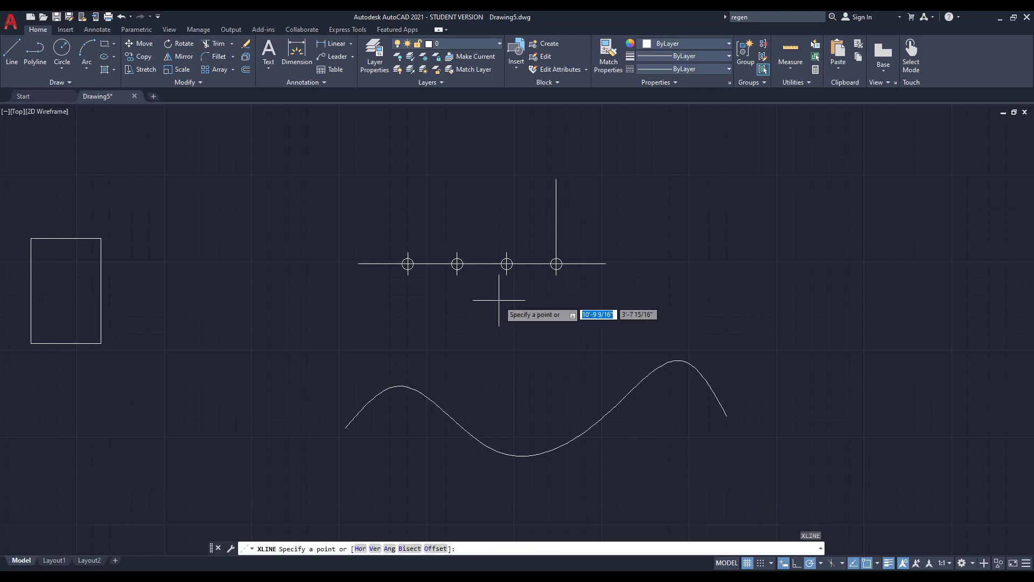
{"action": "type", "text": "v"}
{"action": "key", "text": "Return"}
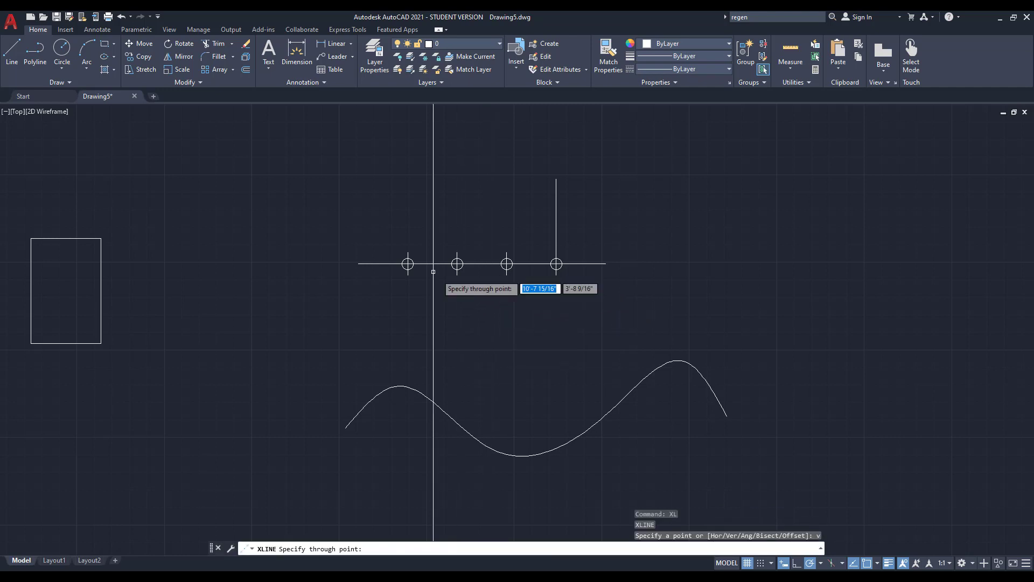
{"action": "scroll", "coordinate": [415, 258], "scroll_direction": "up", "scroll_amount": 2}
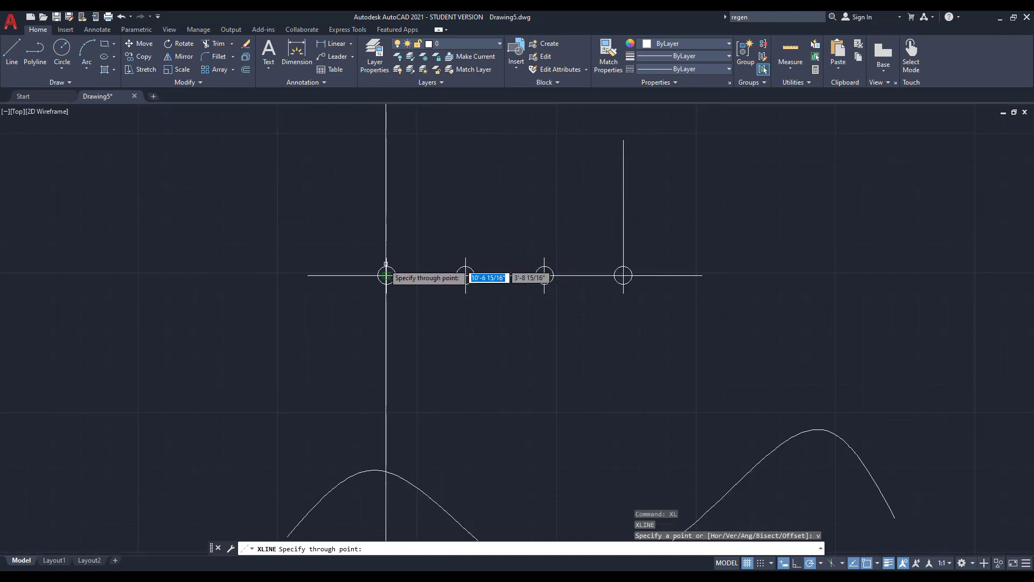
{"action": "left_click", "coordinate": [307, 270]}
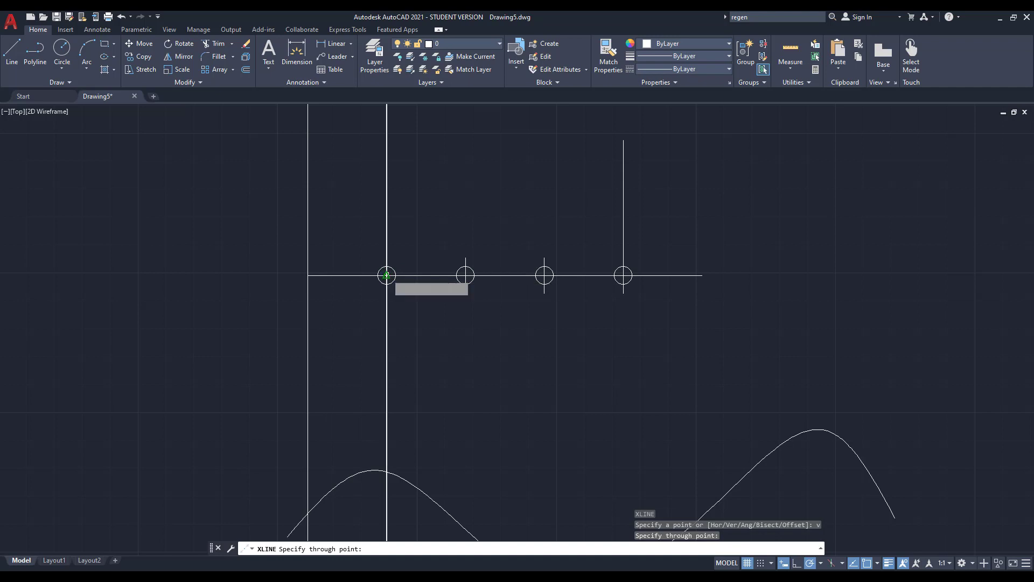
{"action": "left_click", "coordinate": [386, 275]}
{"action": "left_click", "coordinate": [465, 275]}
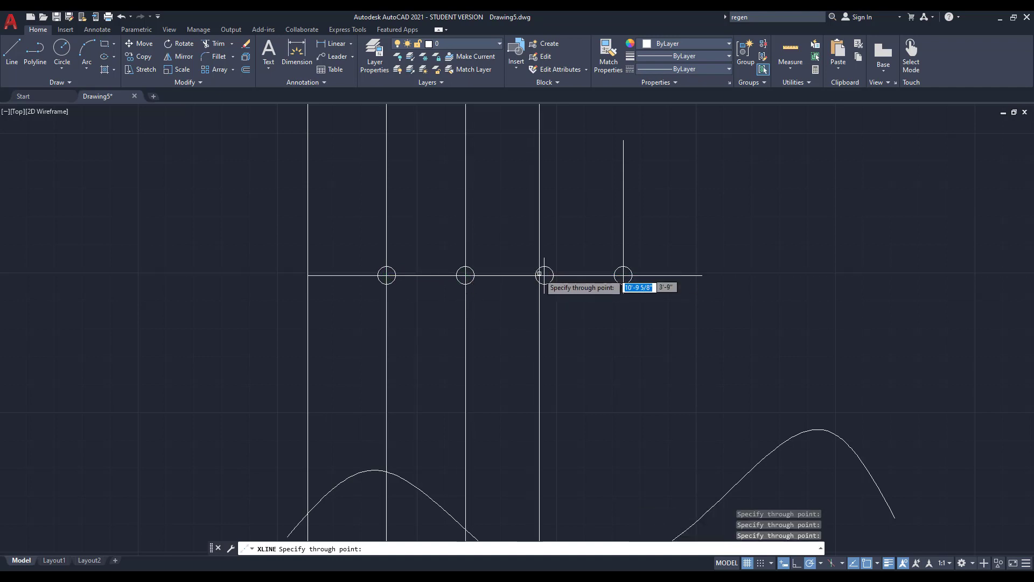
{"action": "left_click", "coordinate": [544, 275]}
{"action": "left_click", "coordinate": [623, 275]}
{"action": "key", "text": "Escape"}
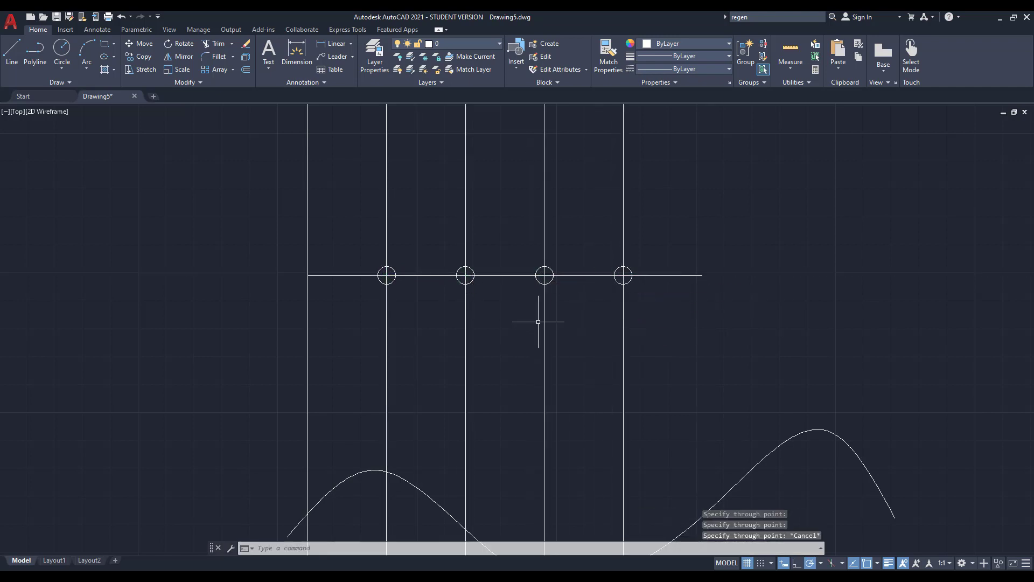
Erase the vertical line and all the vertical construction lines crossing the horizontal line.
{"action": "scroll", "coordinate": [538, 322], "scroll_direction": "down", "scroll_amount": 2}
{"action": "scroll", "coordinate": [536, 305], "scroll_direction": "up", "scroll_amount": 1}
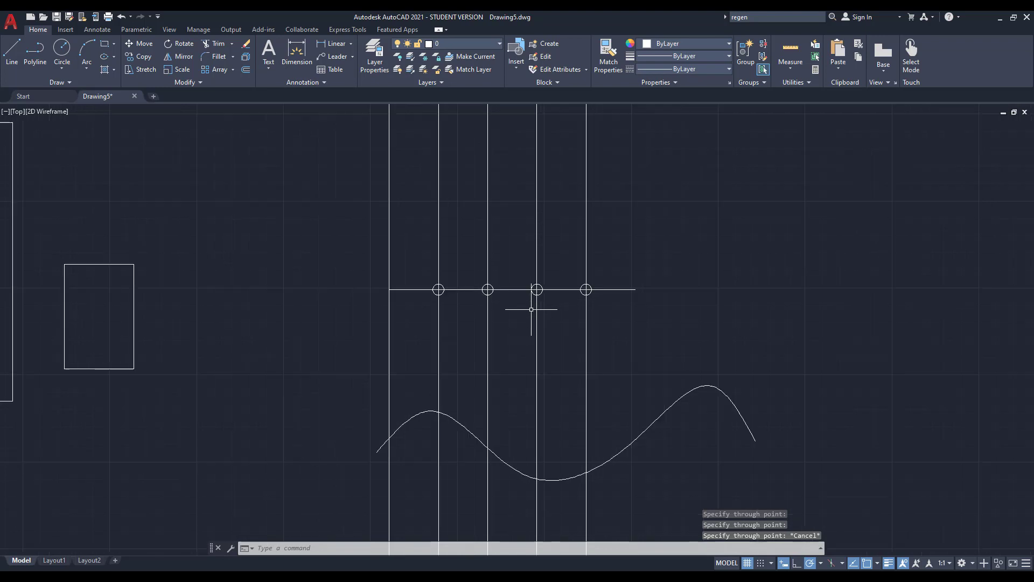
{"action": "left_click", "coordinate": [636, 224]}
{"action": "left_click", "coordinate": [348, 254]}
{"action": "key", "text": "Delete"}
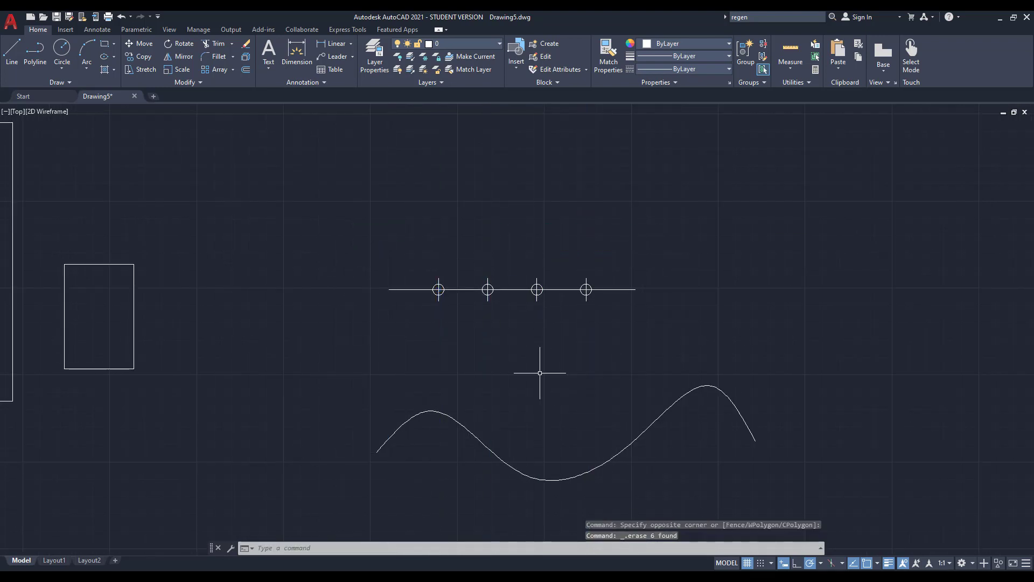
Undo the erasure of the vertical line and the construction lines.
{"action": "scroll", "coordinate": [380, 291], "scroll_direction": "down", "scroll_amount": 2}
{"action": "scroll", "coordinate": [483, 334], "scroll_direction": "up", "scroll_amount": 2}
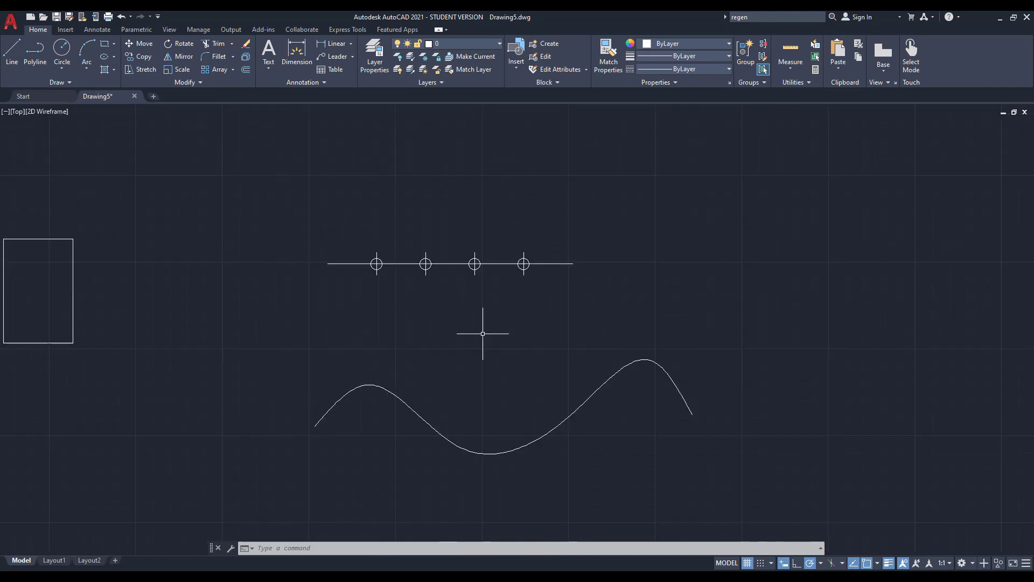
{"action": "key", "text": "ctrl+z"}
{"action": "key", "text": "ctrl+z"}
{"action": "key", "text": "ctrl+z"}
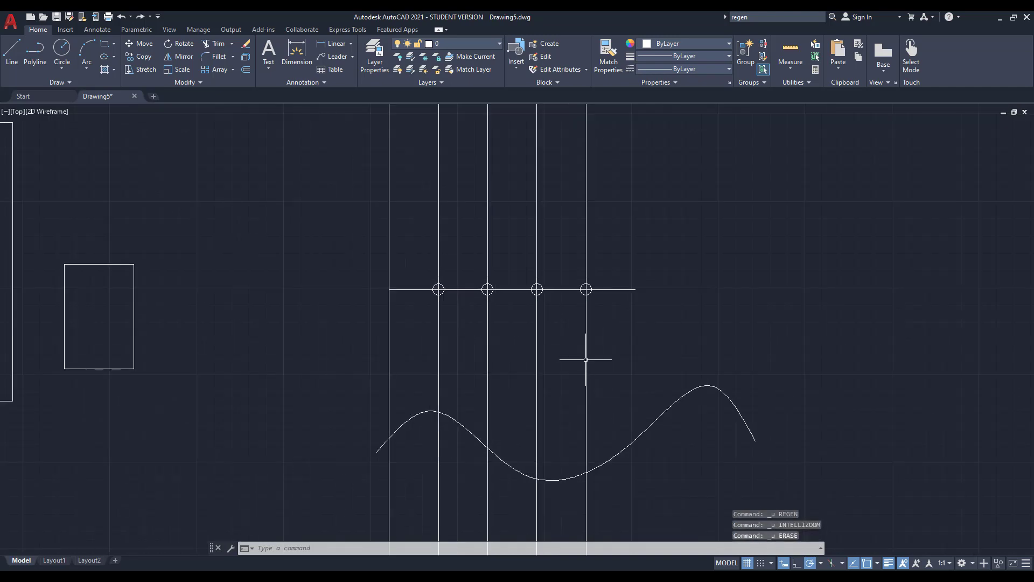
{"action": "scroll", "coordinate": [646, 350], "scroll_direction": "up", "scroll_amount": 2}
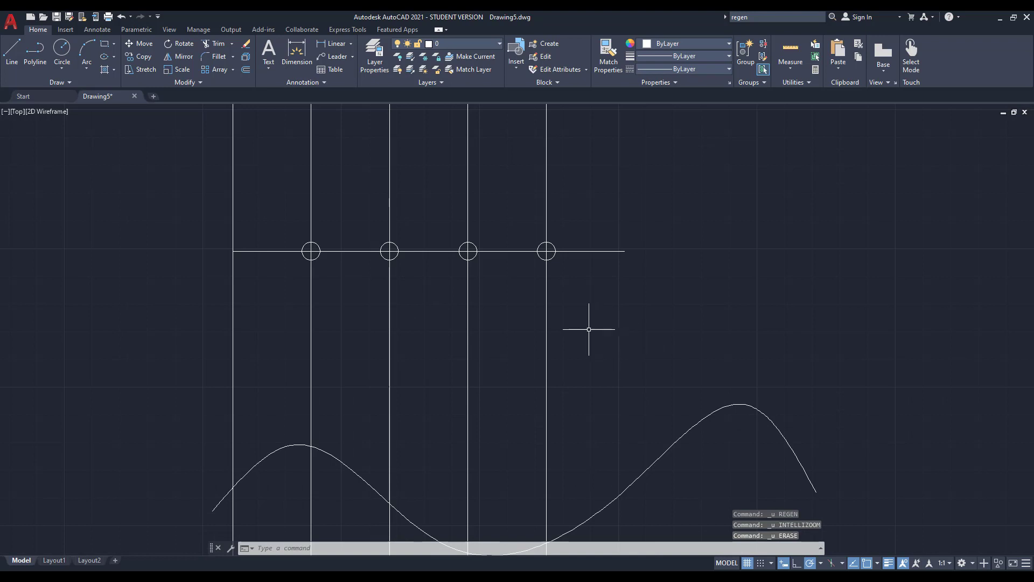
{"action": "scroll", "coordinate": [583, 313], "scroll_direction": "down", "scroll_amount": 2}
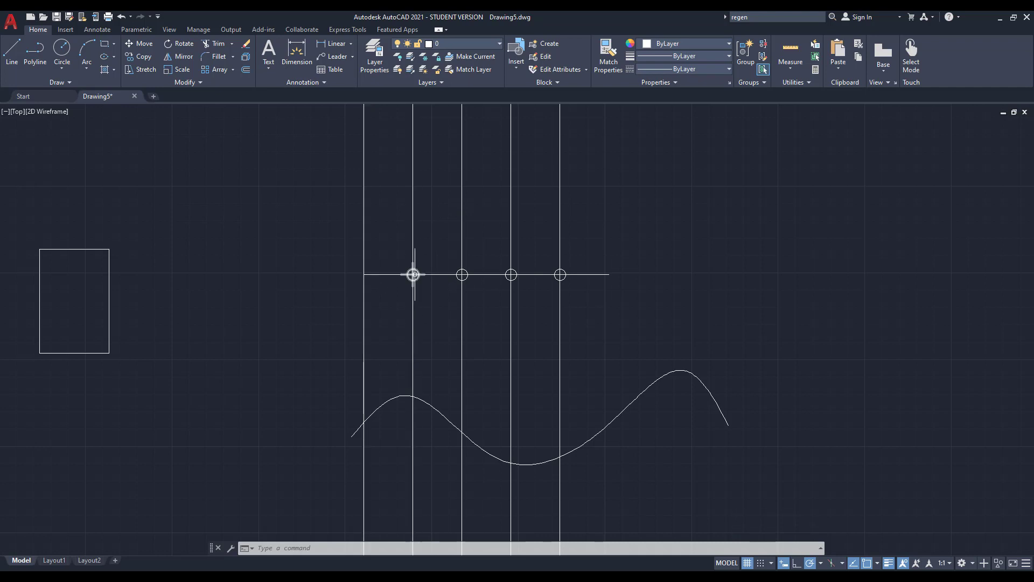
Erase the four division point markers on the horizontal line, and undo the erasure.
{"action": "scroll", "coordinate": [411, 273], "scroll_direction": "up", "scroll_amount": 2}
{"action": "left_click", "coordinate": [383, 237]}
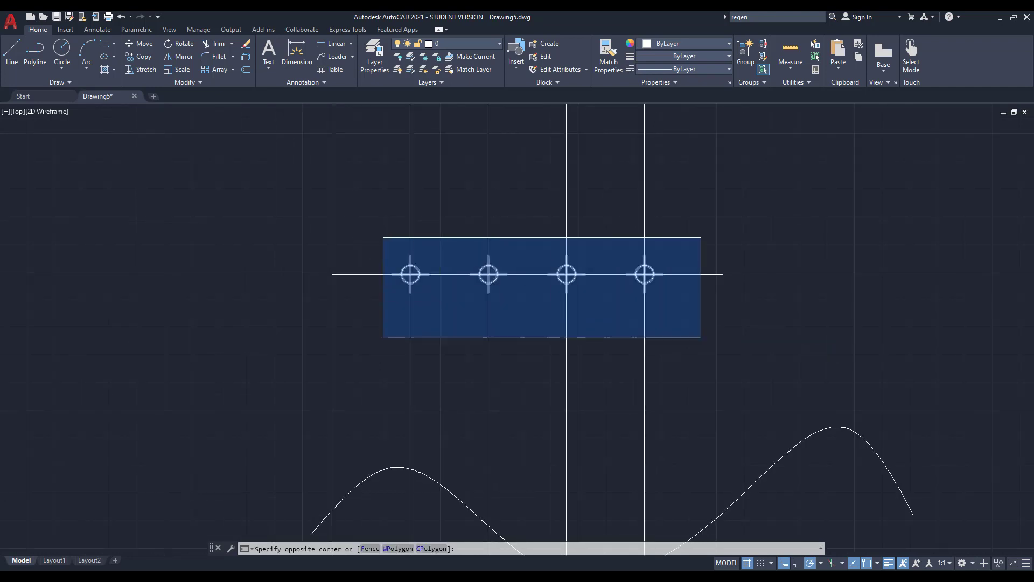
{"action": "left_click", "coordinate": [703, 342]}
{"action": "key", "text": "Delete"}
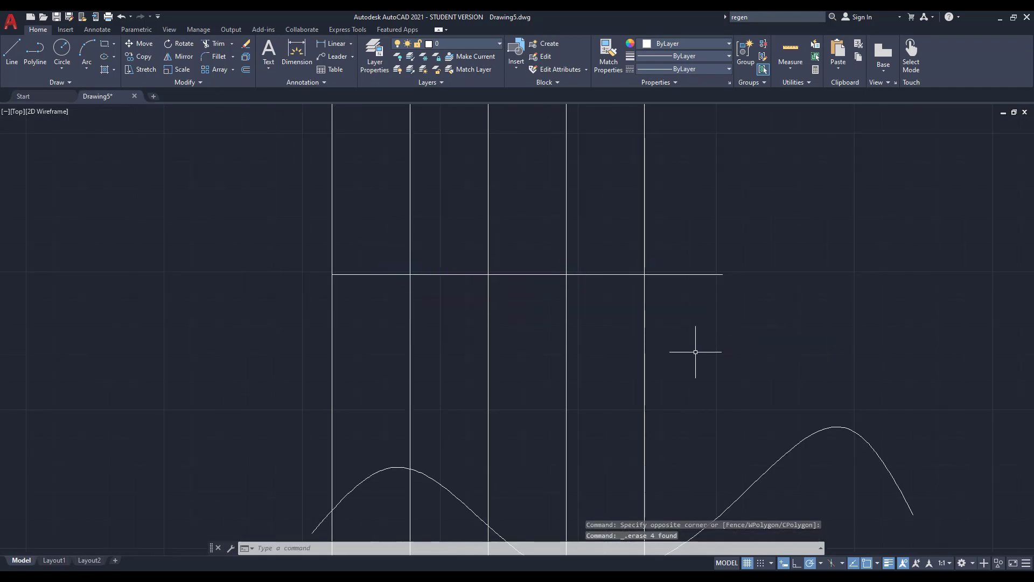
{"action": "key", "text": "ctrl+z"}
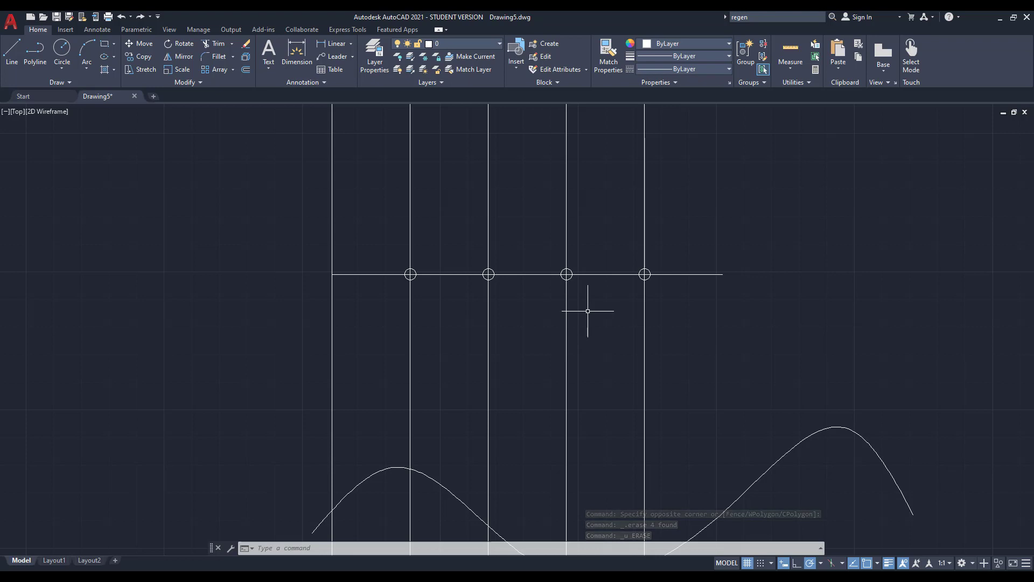
Select the four division point markers with a window to highlight them, and clear the selection.
{"action": "left_click", "coordinate": [383, 231]}
{"action": "left_click", "coordinate": [677, 323]}
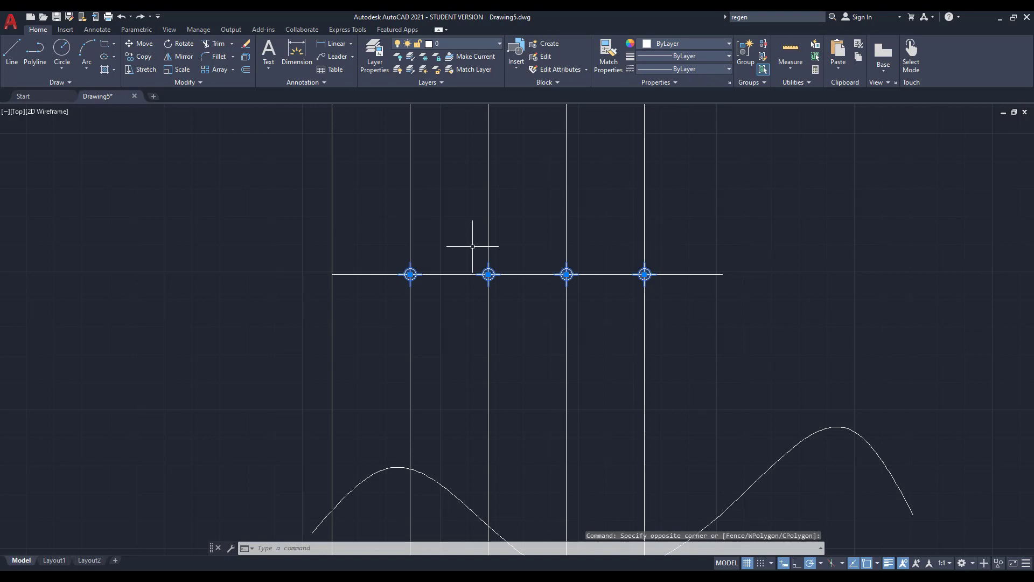
{"action": "key", "text": "Escape"}
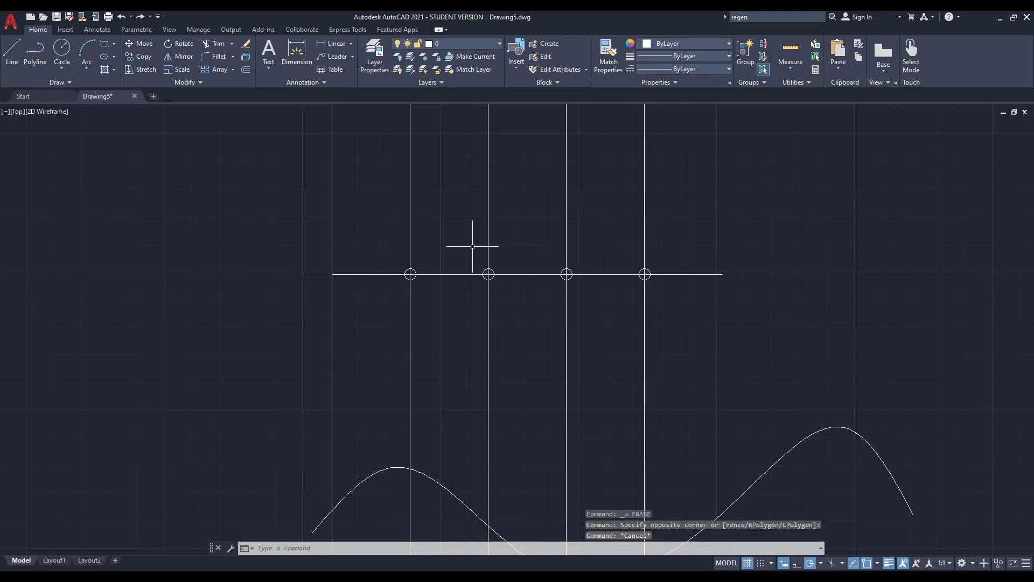
Set the point style to the blank symbol to hide the point markers, and undo the change.
{"action": "left_click", "coordinate": [801, 83]}
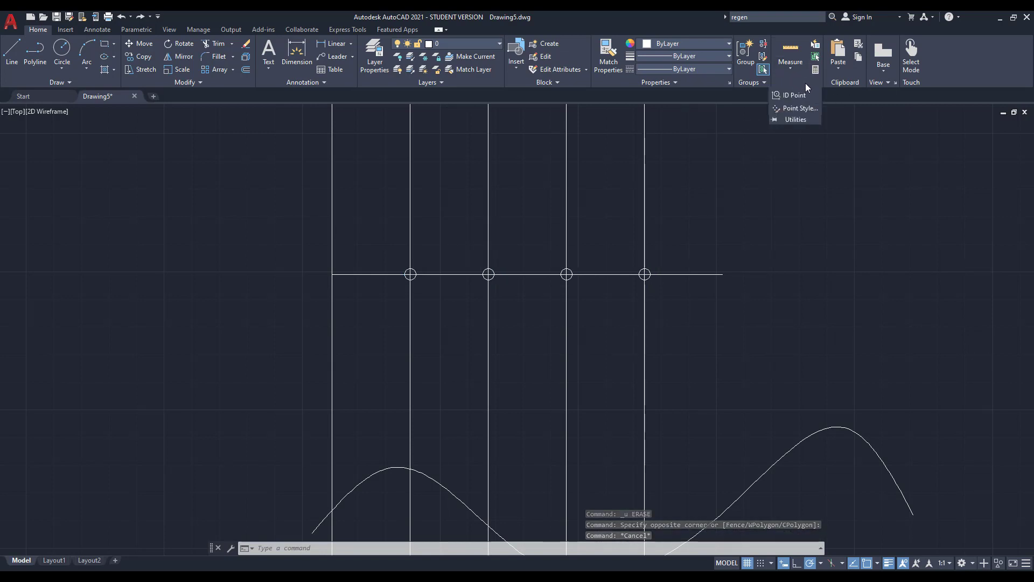
{"action": "left_click", "coordinate": [803, 109]}
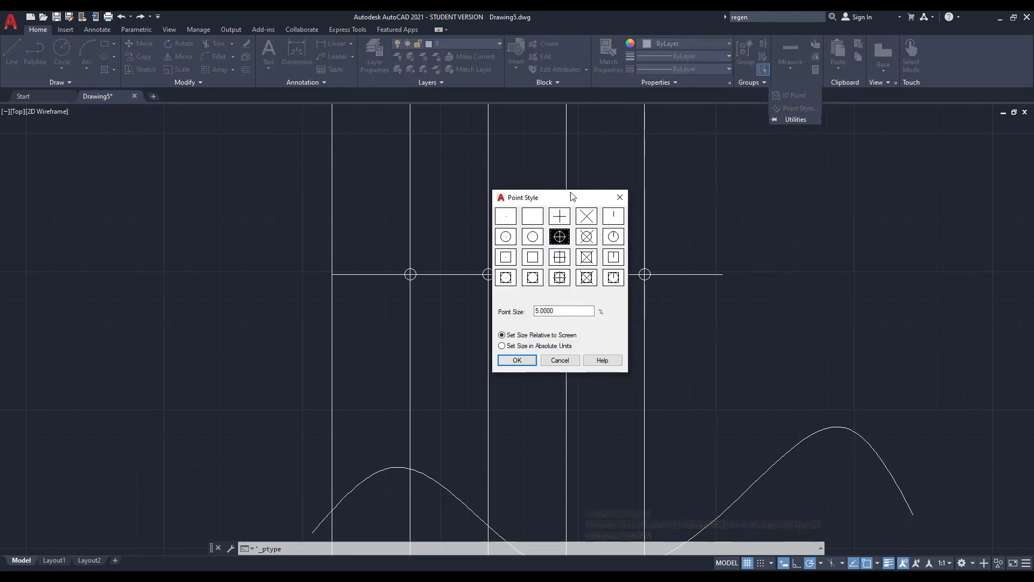
{"action": "left_click_drag", "start_coordinate": [570, 193], "coordinate": [776, 190]}
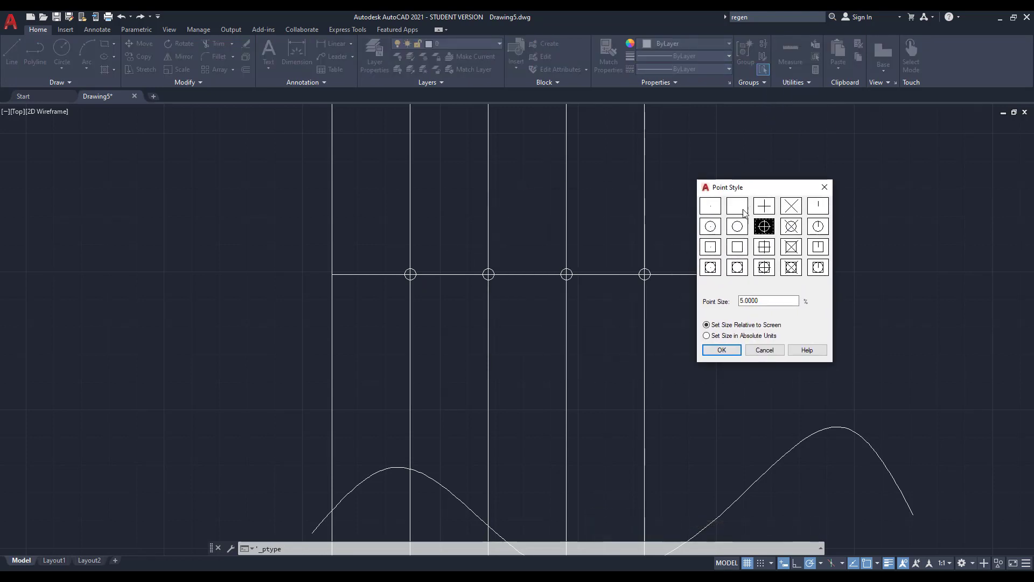
{"action": "left_click", "coordinate": [737, 206]}
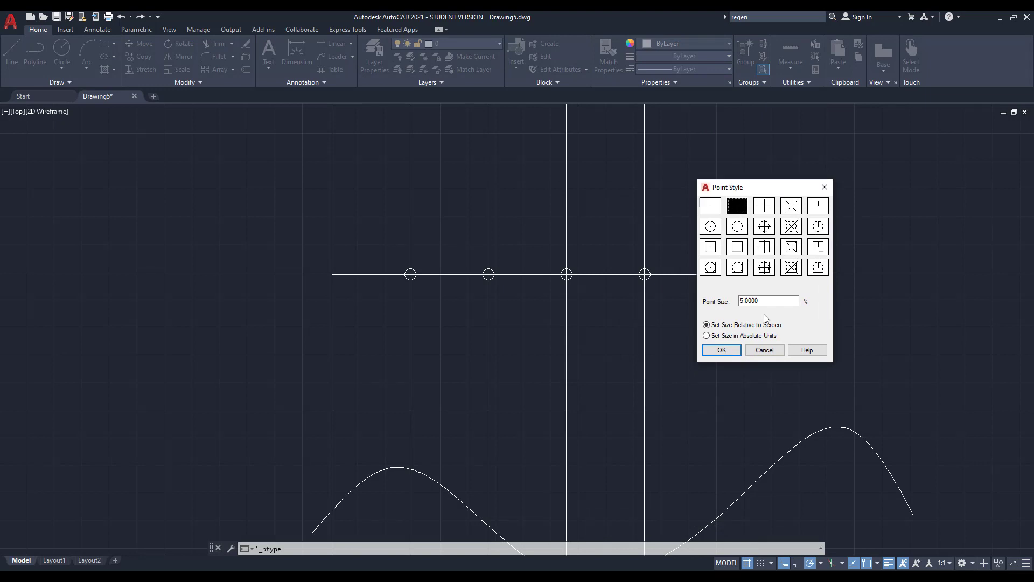
{"action": "left_click", "coordinate": [734, 351]}
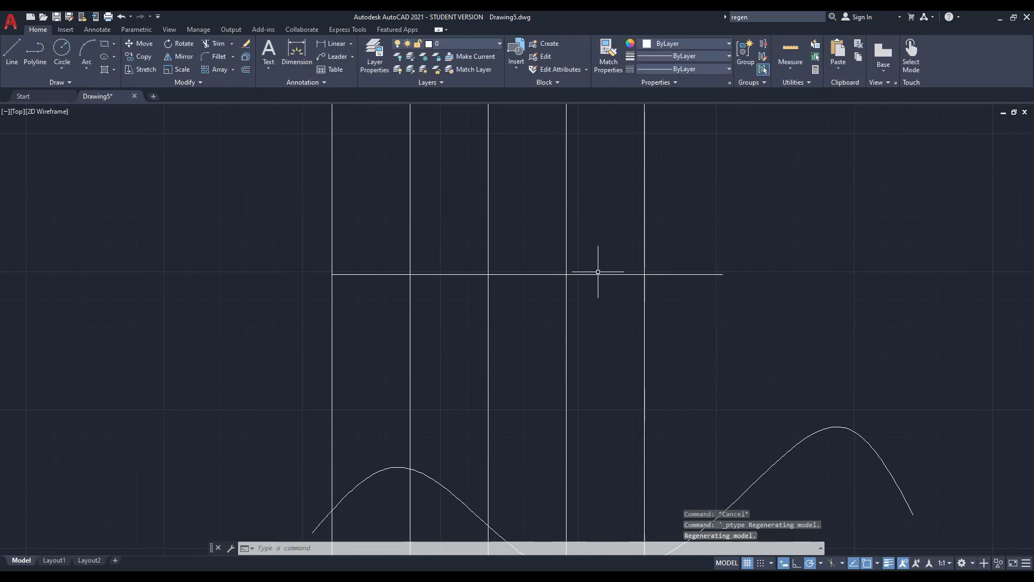
{"action": "key", "text": "ctrl+z"}
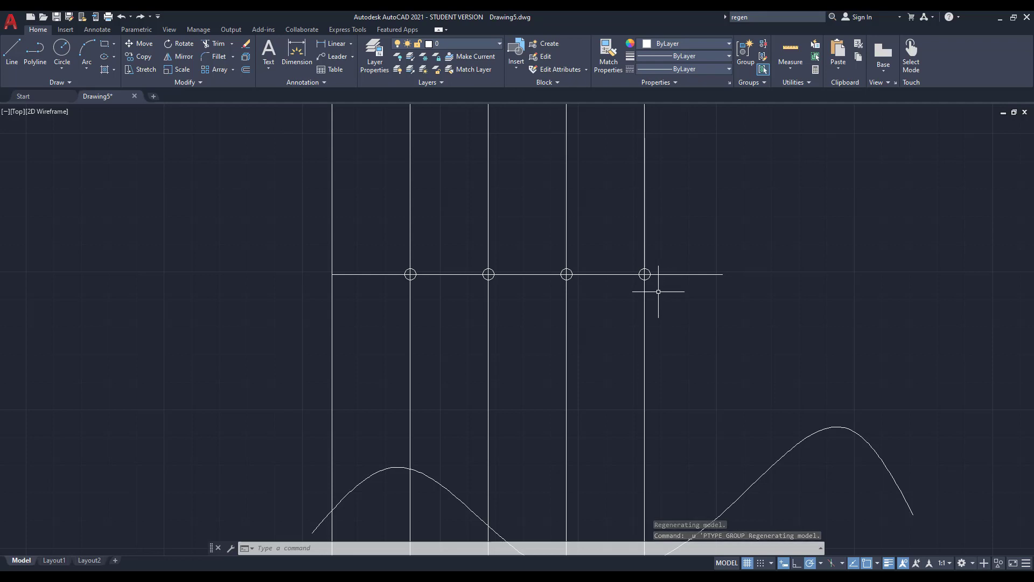
Erase the five vertical construction lines, leaving out the division points and the short vertical line.
{"action": "scroll", "coordinate": [566, 274], "scroll_direction": "down", "scroll_amount": 2}
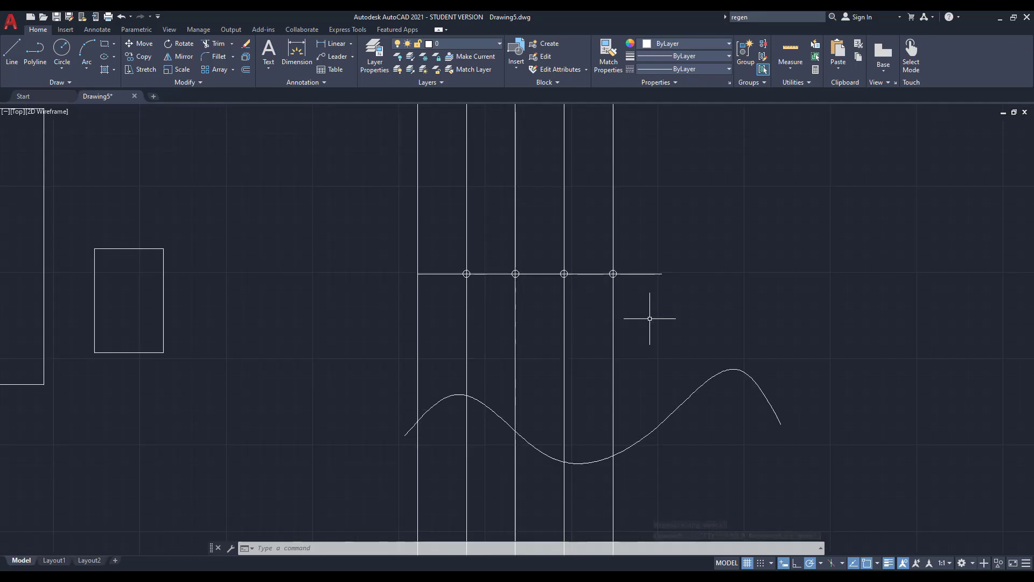
{"action": "scroll", "coordinate": [646, 316], "scroll_direction": "up", "scroll_amount": 2}
{"action": "left_click", "coordinate": [635, 316]}
{"action": "left_click", "coordinate": [215, 378]}
{"action": "key", "text": "Delete"}
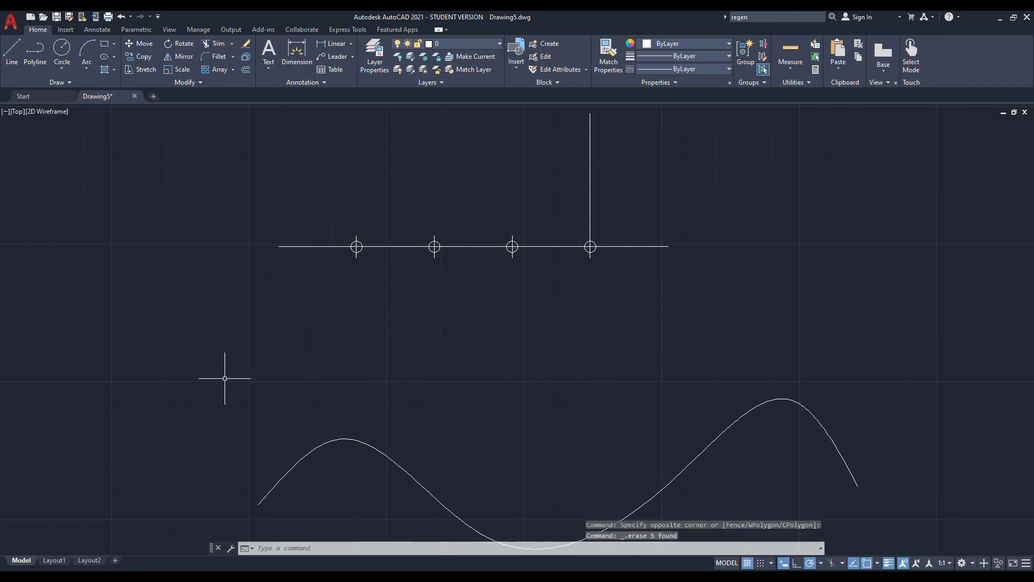
Set the point style to the single dot.
{"action": "scroll", "coordinate": [318, 328], "scroll_direction": "down", "scroll_amount": 2}
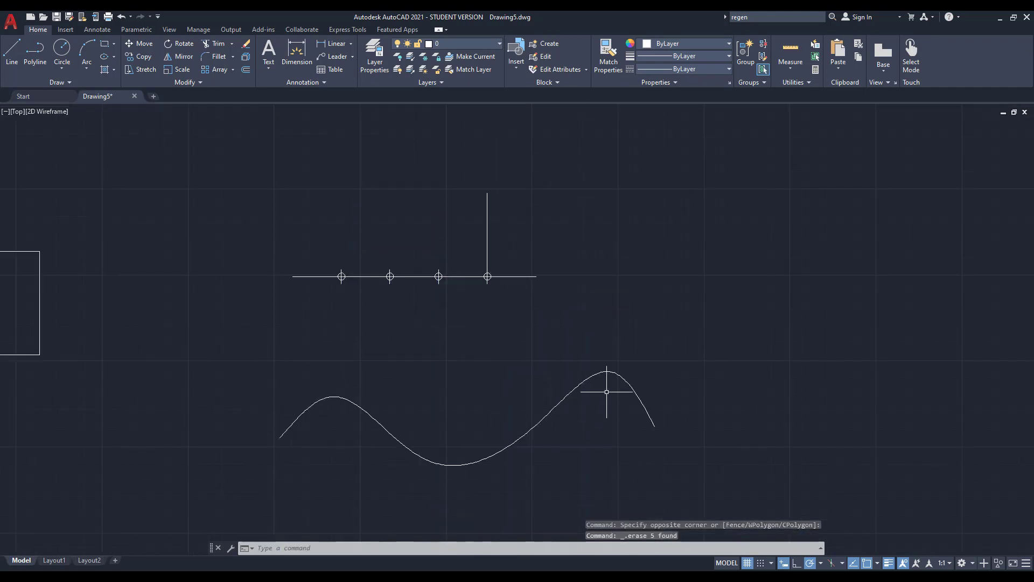
{"action": "left_click", "coordinate": [797, 83]}
{"action": "left_click", "coordinate": [792, 109]}
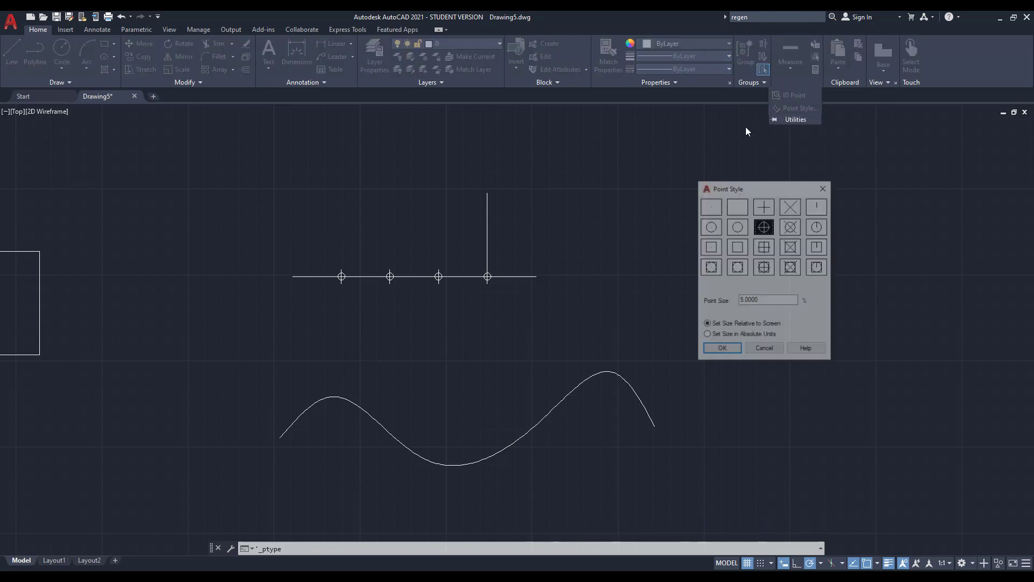
{"action": "left_click", "coordinate": [710, 209]}
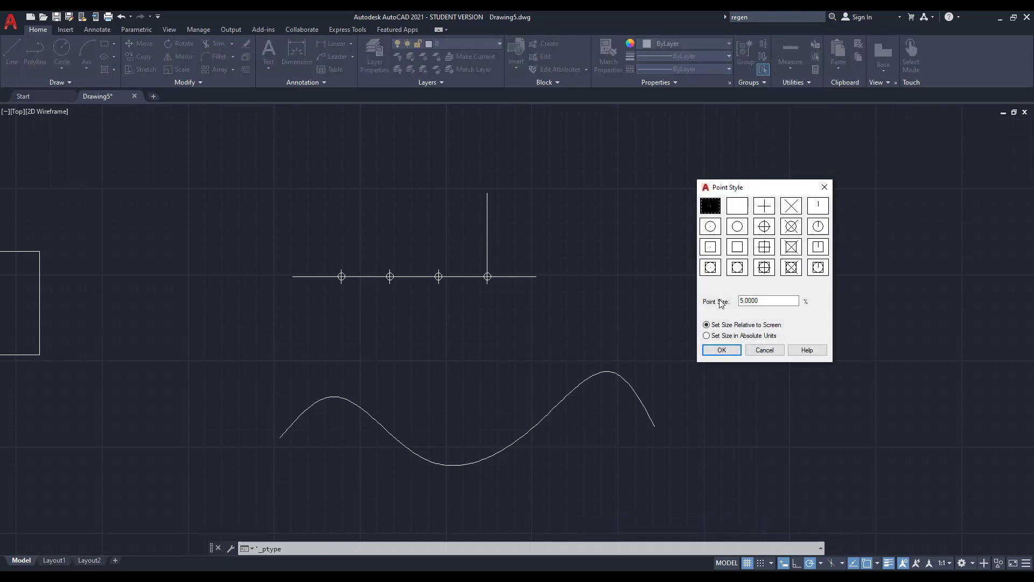
{"action": "left_click", "coordinate": [728, 354]}
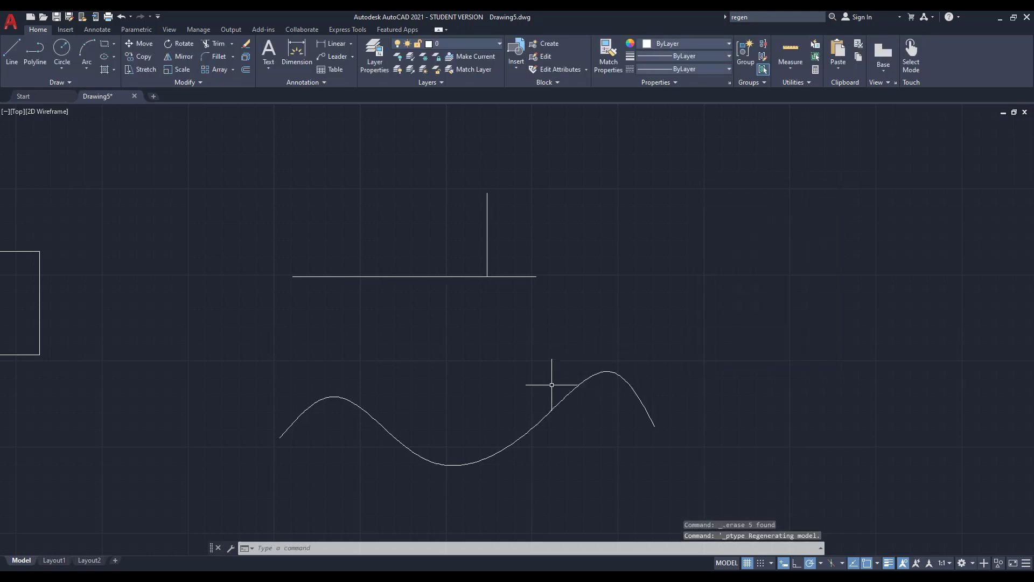
Divide the wavy spline into 6 equal segments with the Divide command.
{"action": "type", "text": "div"}
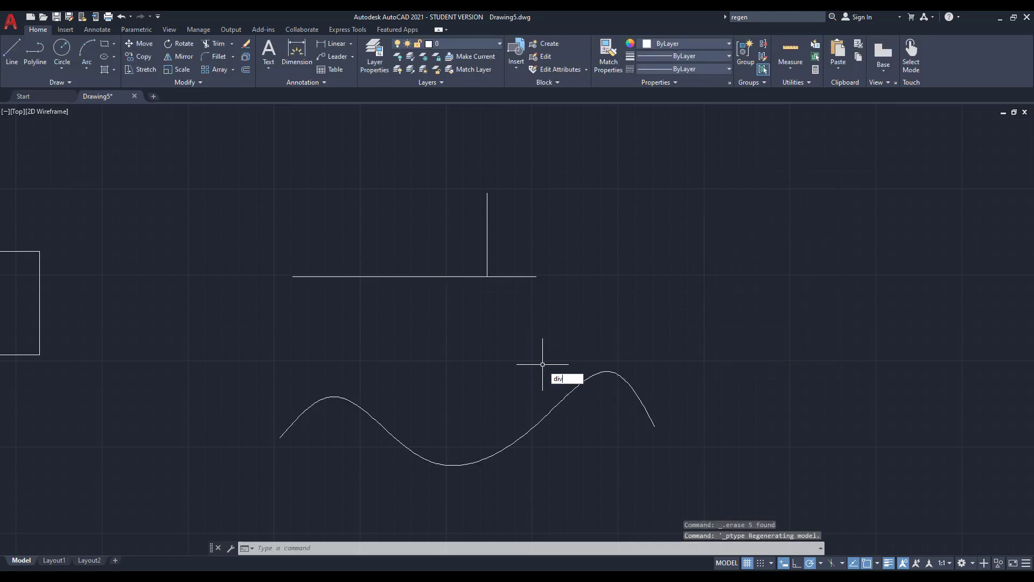
{"action": "key", "text": "Return"}
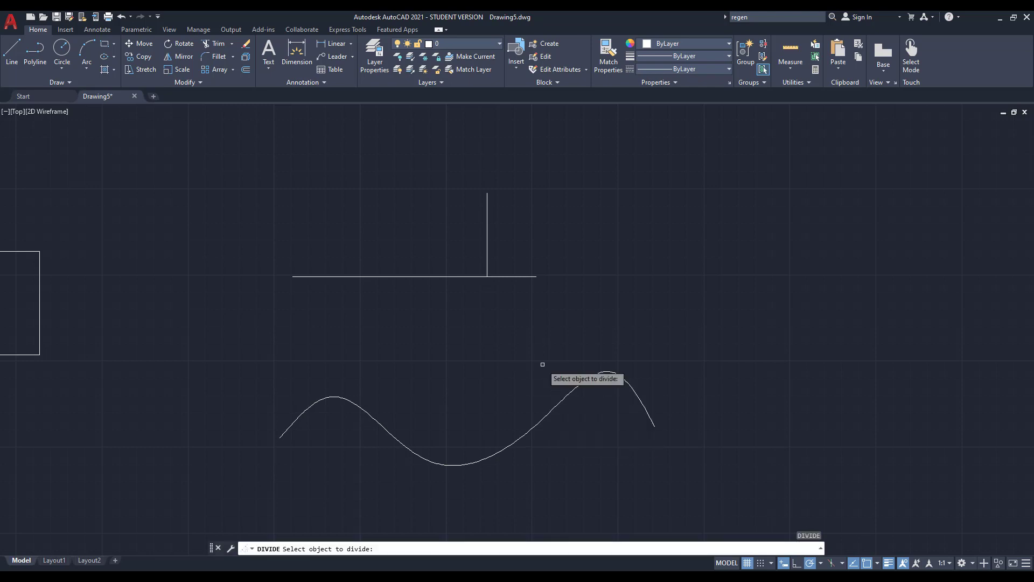
{"action": "left_click", "coordinate": [567, 401]}
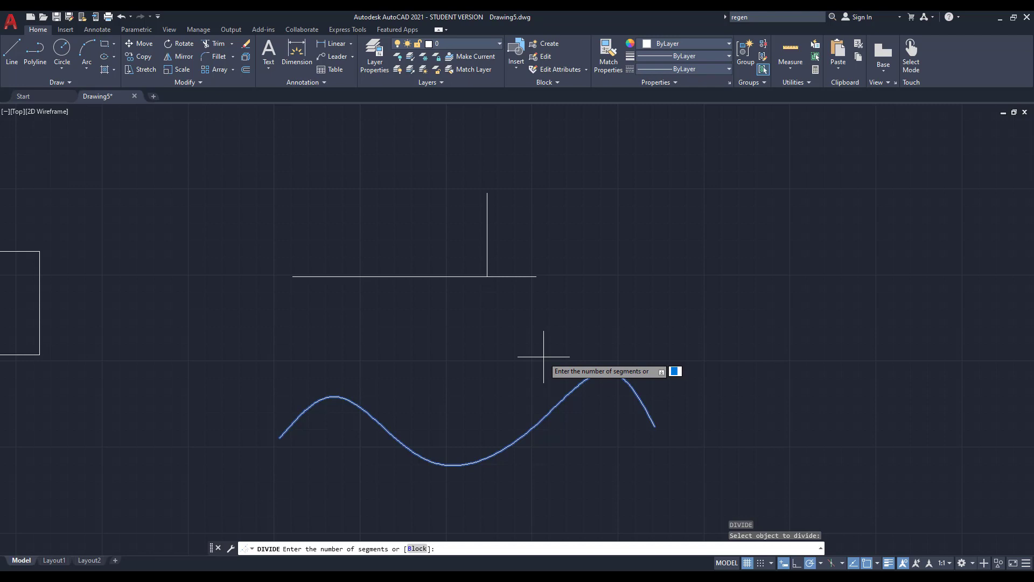
{"action": "type", "text": "6"}
{"action": "key", "text": "Return"}
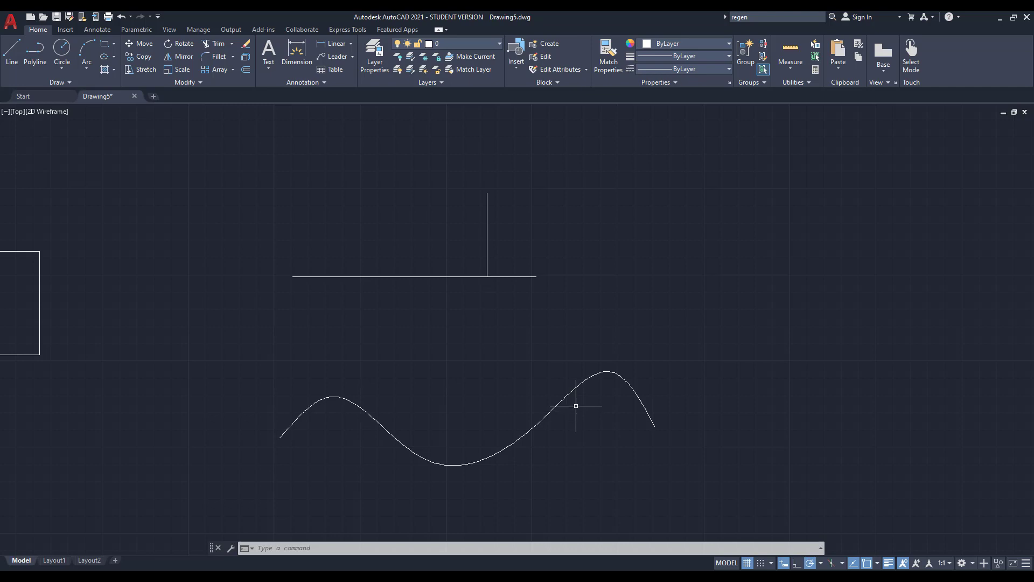
{"action": "type", "text": "l"}
{"action": "key", "text": "Return"}
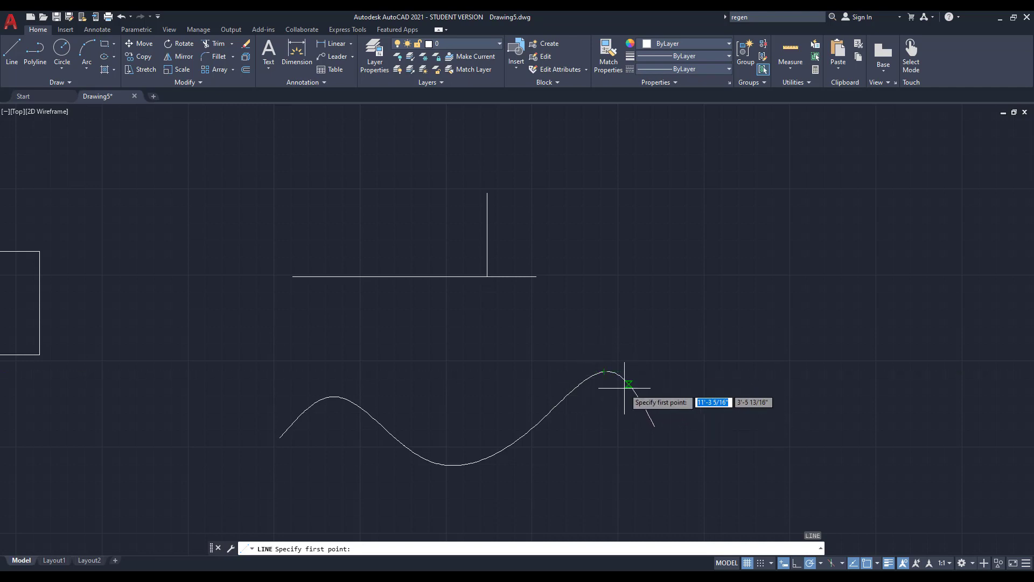
{"action": "scroll", "coordinate": [619, 376], "scroll_direction": "up", "scroll_amount": 4}
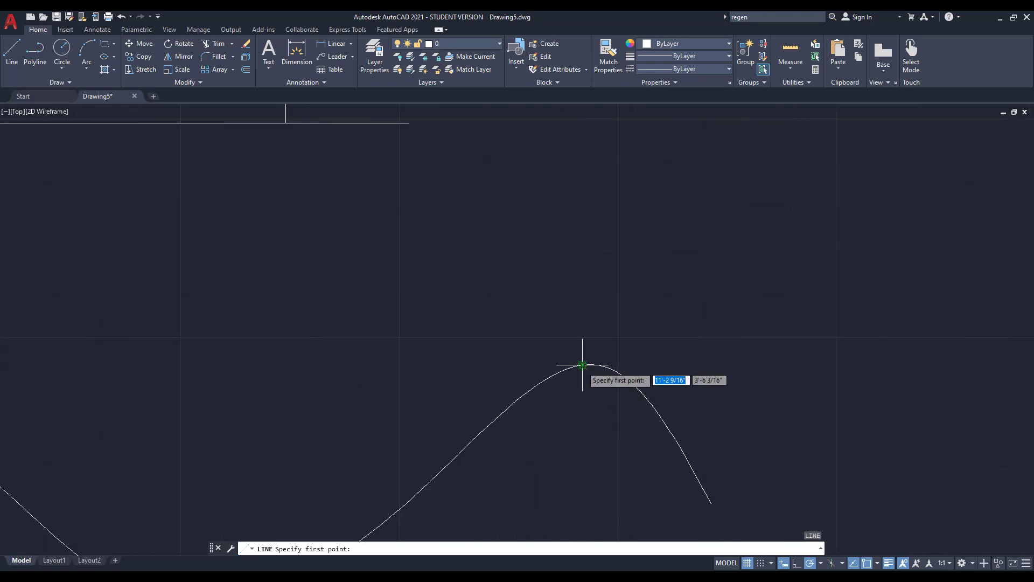
{"action": "scroll", "coordinate": [583, 365], "scroll_direction": "down", "scroll_amount": 2}
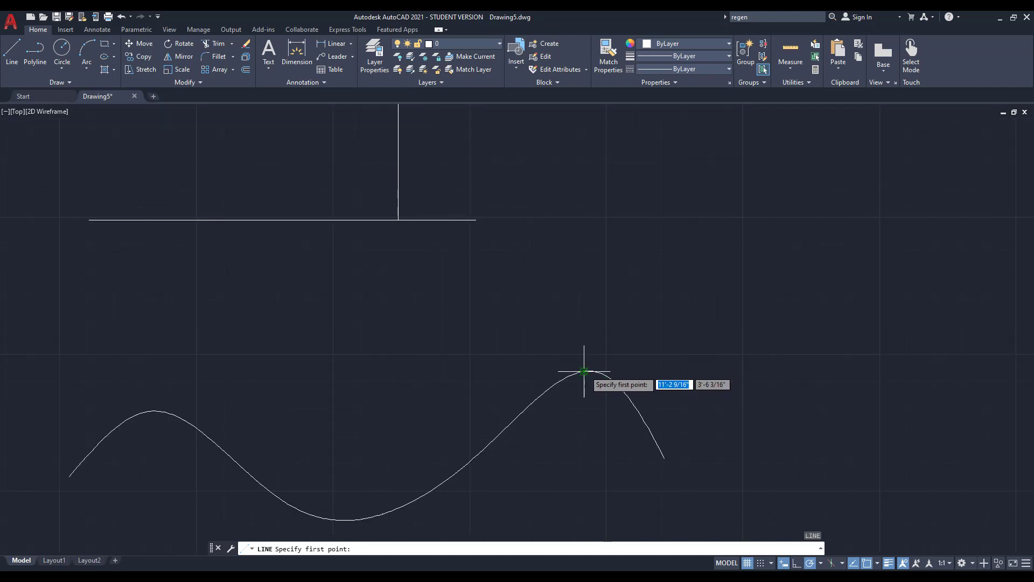
{"action": "left_click", "coordinate": [584, 371]}
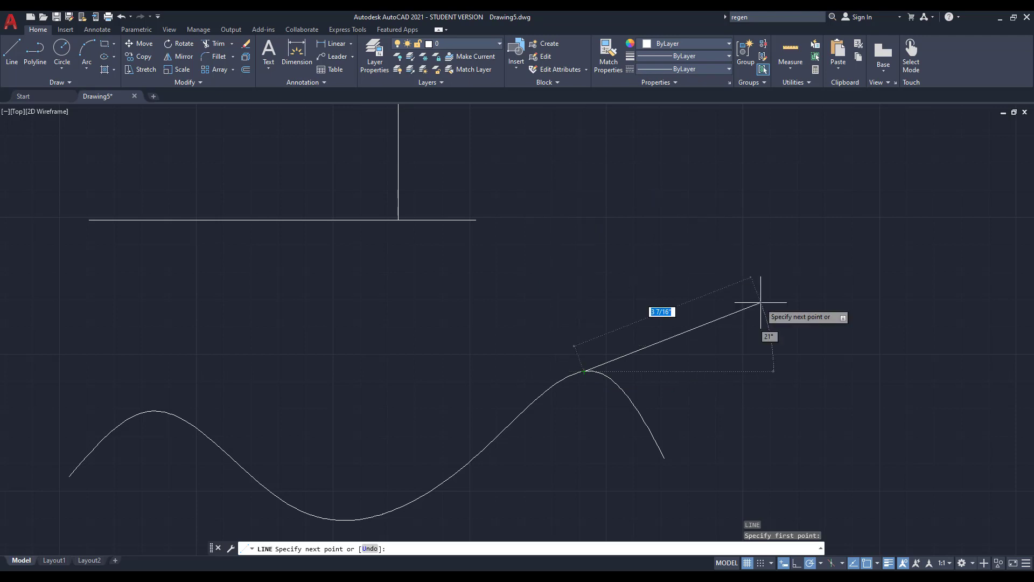
{"action": "key", "text": "Escape"}
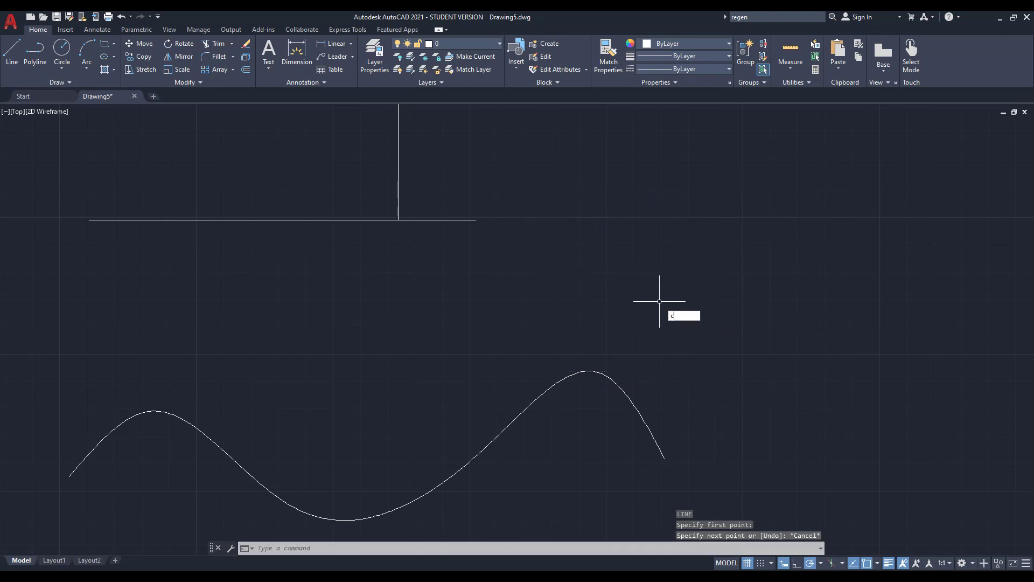
Draw a small circle in the empty space above the wavy spline's falling end.
{"action": "type", "text": "c"}
{"action": "key", "text": "Return"}
{"action": "left_click", "coordinate": [701, 298]}
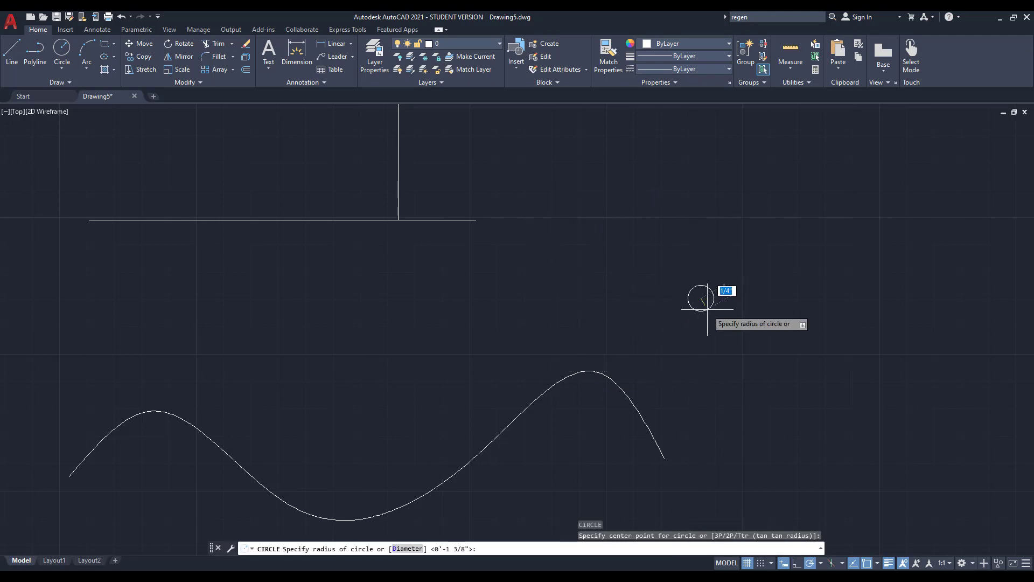
{"action": "left_click", "coordinate": [703, 306]}
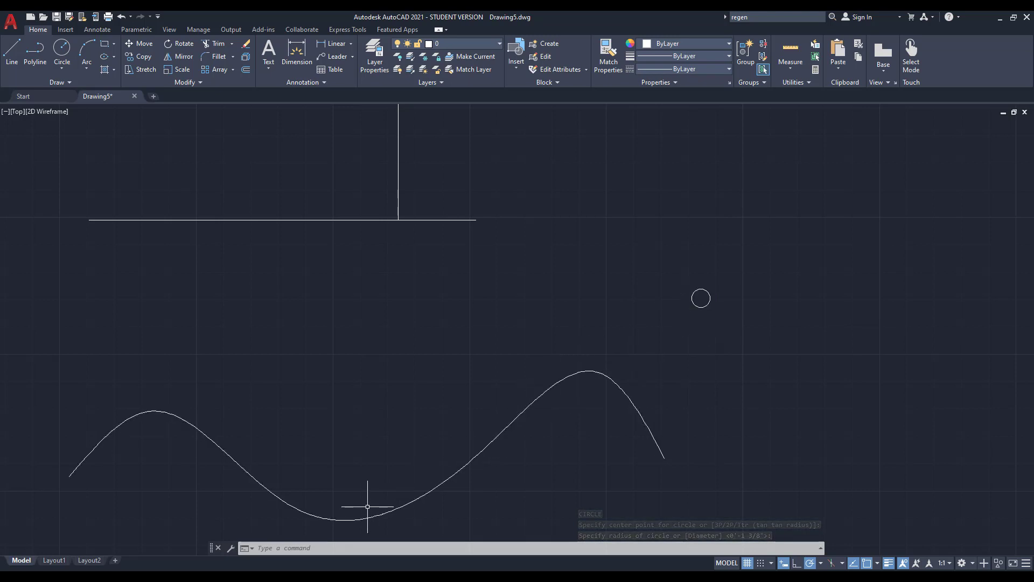
Copy the small circle by its center onto the spline's five division points and the endpoint at its rising end.
{"action": "left_click", "coordinate": [700, 295]}
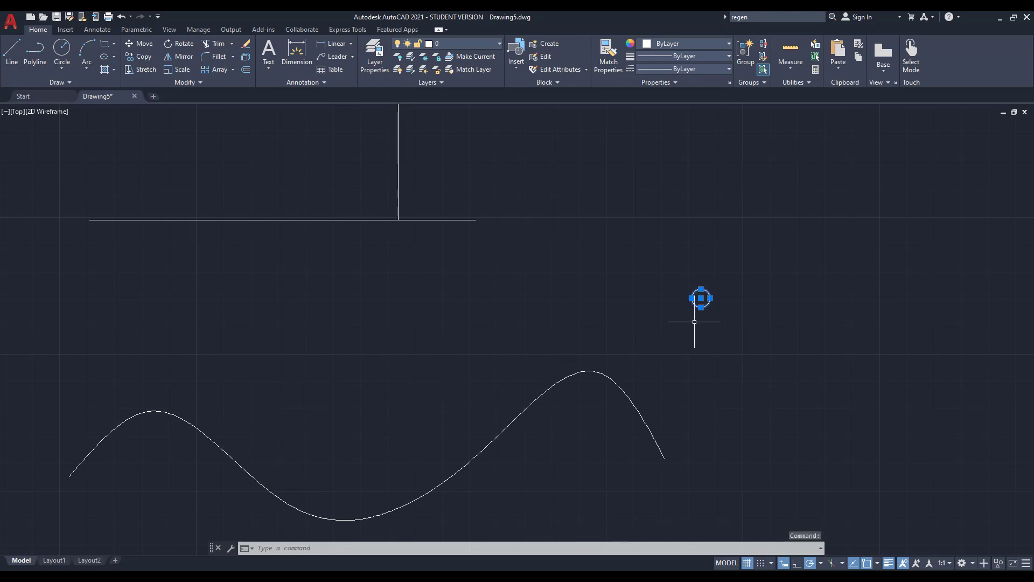
{"action": "type", "text": "co"}
{"action": "key", "text": "Return"}
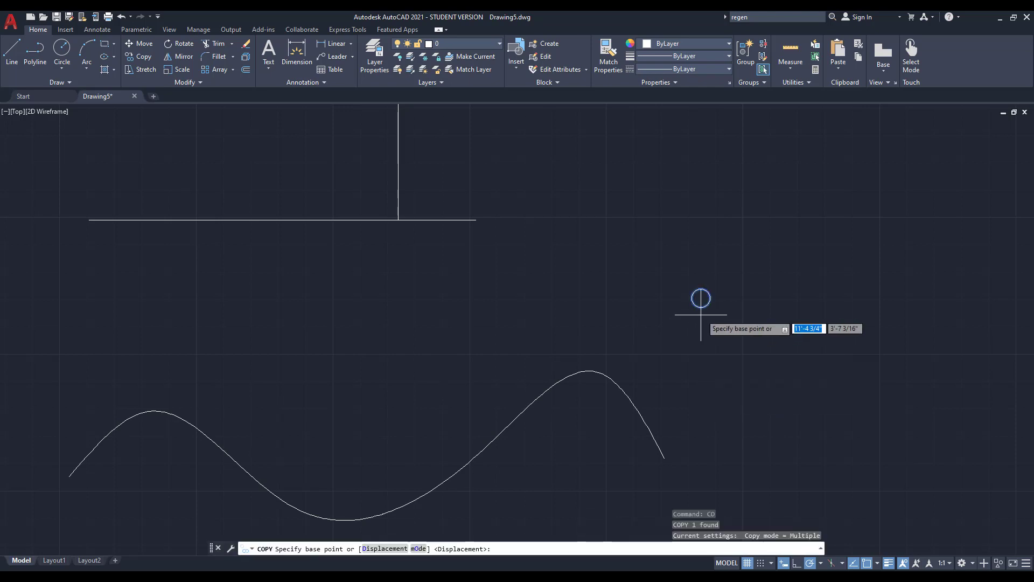
{"action": "left_click", "coordinate": [701, 298]}
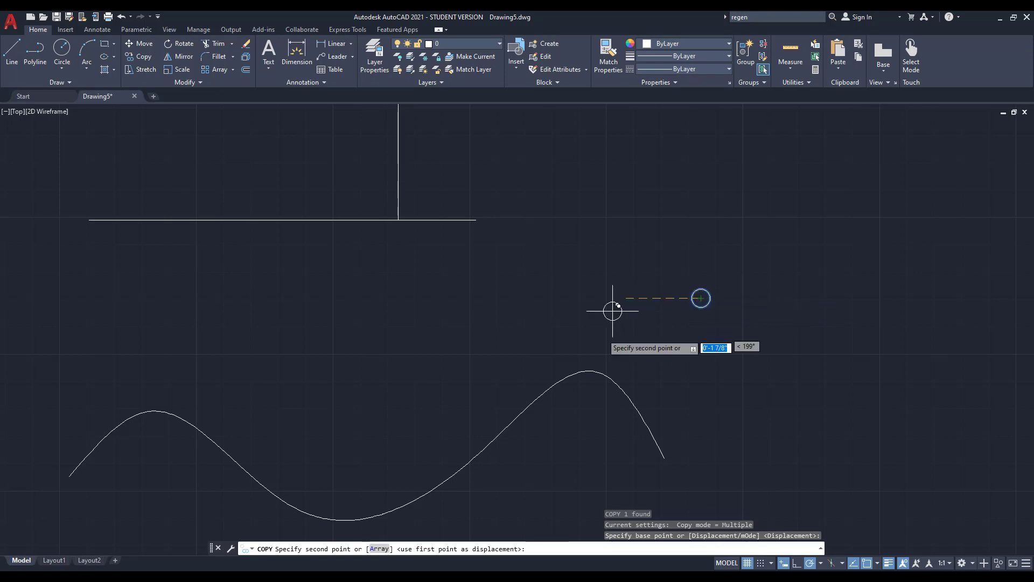
{"action": "left_click", "coordinate": [584, 371]}
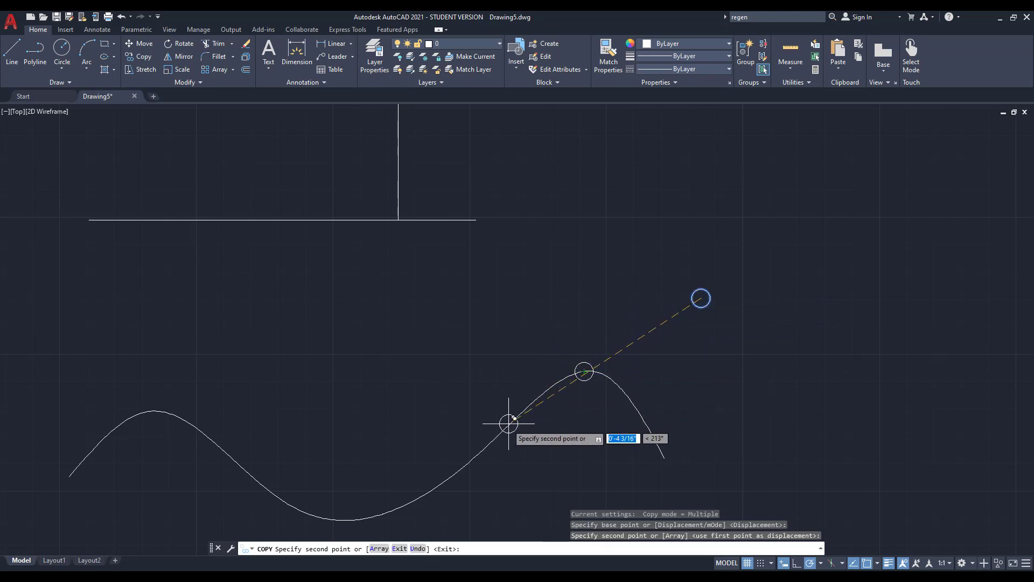
{"action": "left_click", "coordinate": [486, 446]}
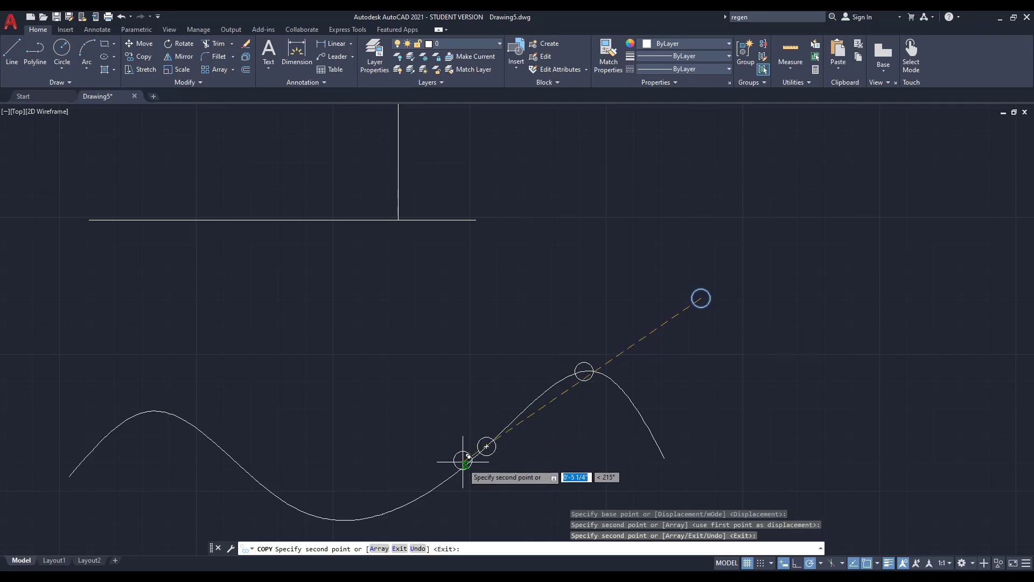
{"action": "left_click", "coordinate": [382, 514]}
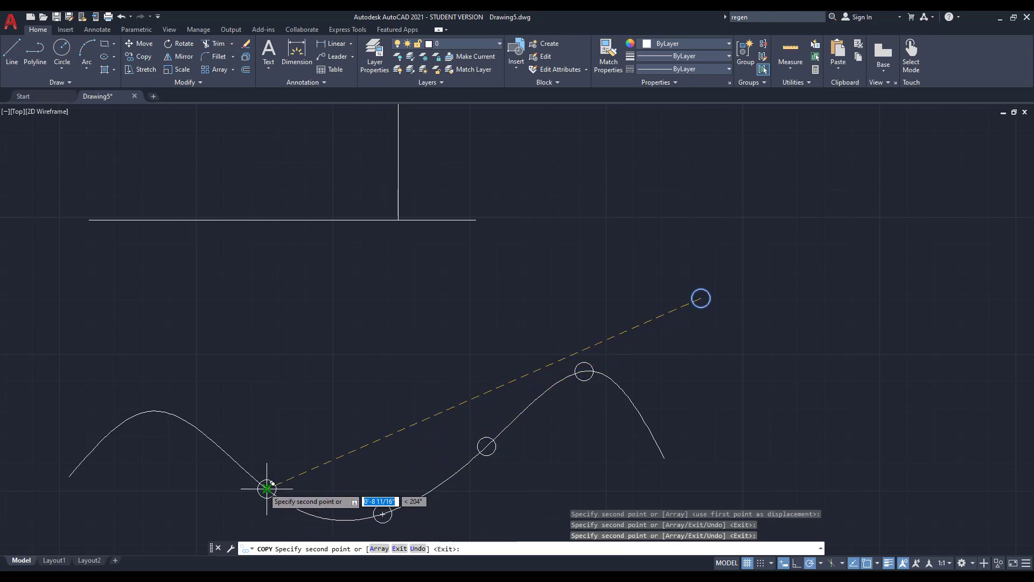
{"action": "left_click", "coordinate": [266, 488]}
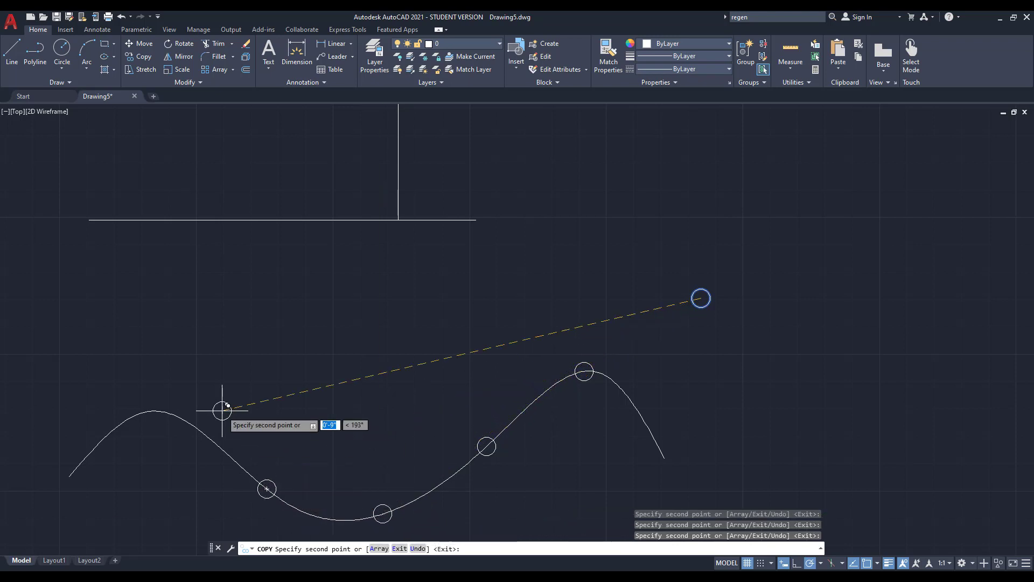
{"action": "left_click", "coordinate": [168, 413]}
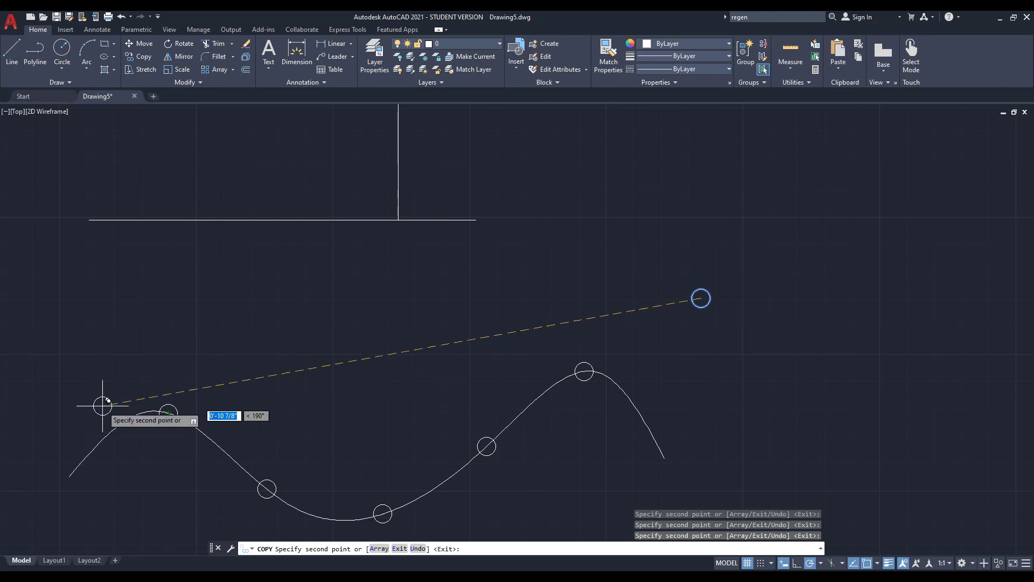
{"action": "left_click", "coordinate": [69, 476]}
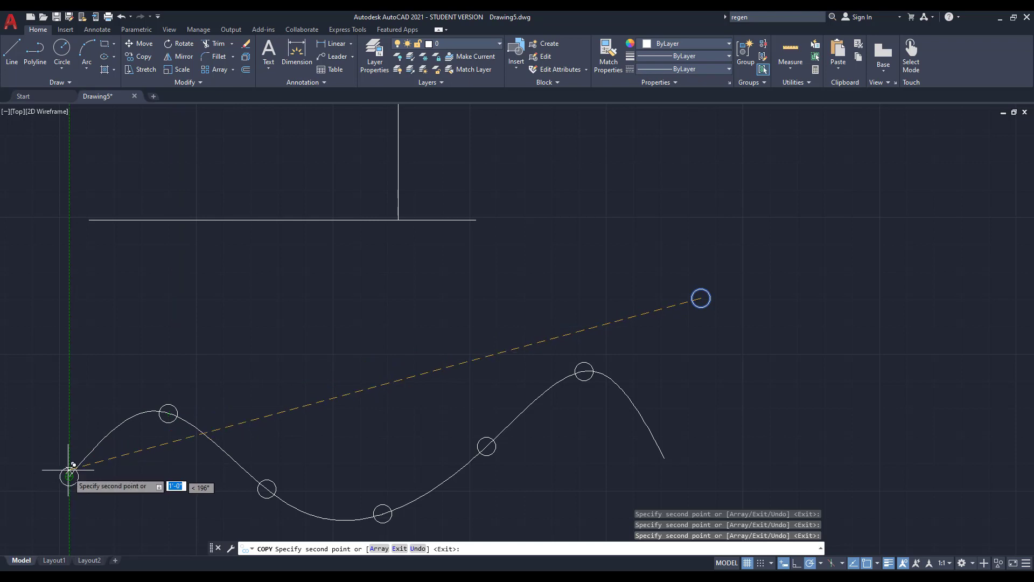
{"action": "scroll", "coordinate": [356, 371], "scroll_direction": "down", "scroll_amount": 3}
{"action": "key", "text": "Escape"}
Erase the original small circle that lies off the spline.
{"action": "scroll", "coordinate": [558, 360], "scroll_direction": "up", "scroll_amount": 2}
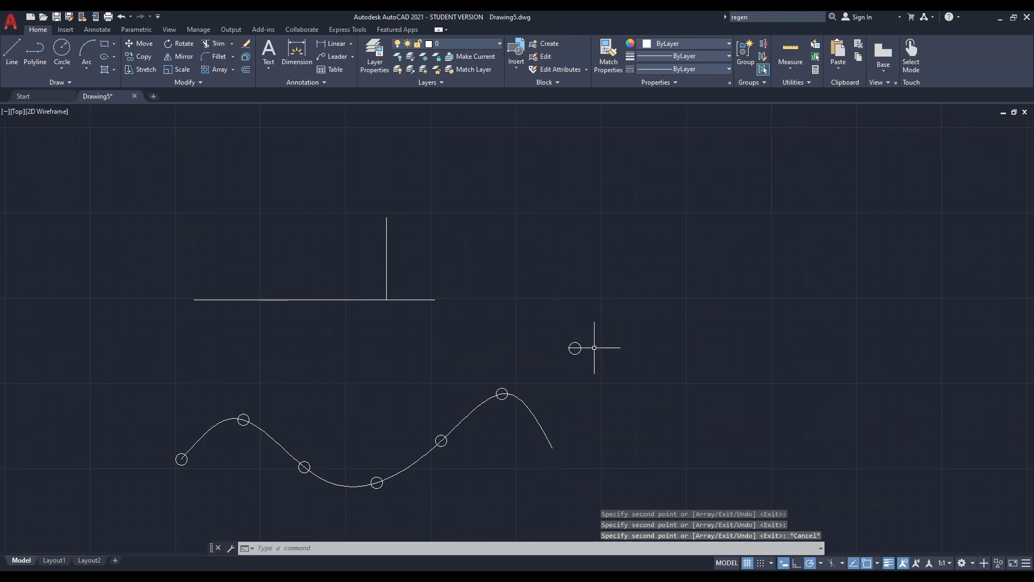
{"action": "left_click", "coordinate": [596, 347]}
{"action": "left_click", "coordinate": [578, 357]}
{"action": "key", "text": "Delete"}
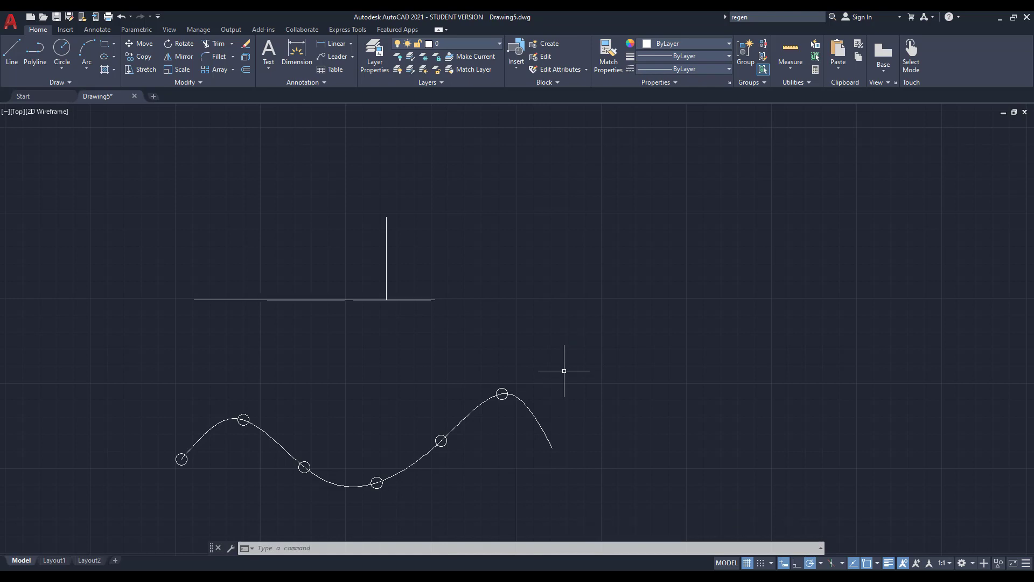
Draw a line about 9 inches long, sloping gently down to the right, beside the horizontal line and the spline.
{"action": "type", "text": "l"}
{"action": "key", "text": "Return"}
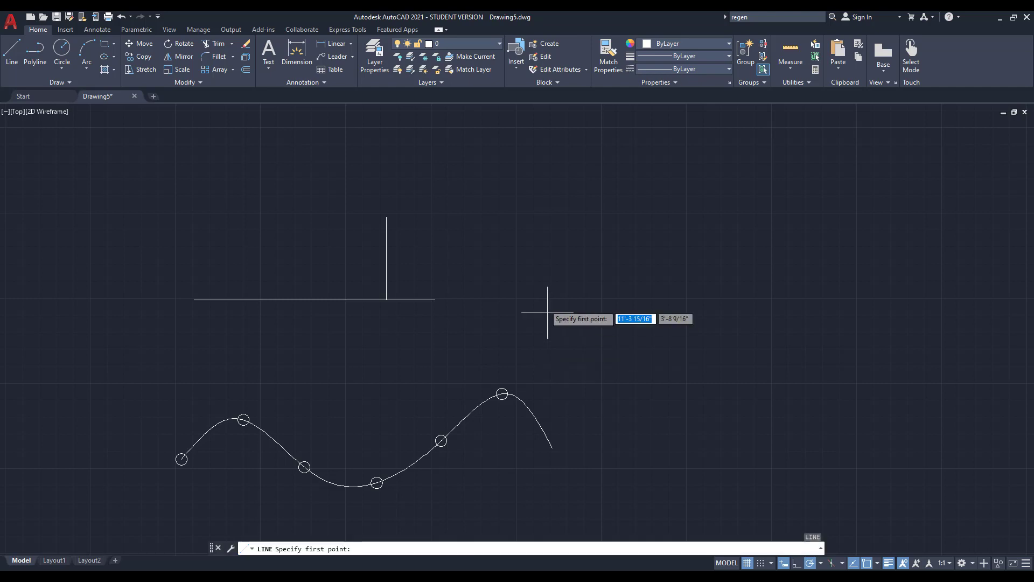
{"action": "scroll", "coordinate": [414, 274], "scroll_direction": "down", "scroll_amount": 3}
{"action": "scroll", "coordinate": [501, 276], "scroll_direction": "up", "scroll_amount": 3}
{"action": "left_click", "coordinate": [536, 268]}
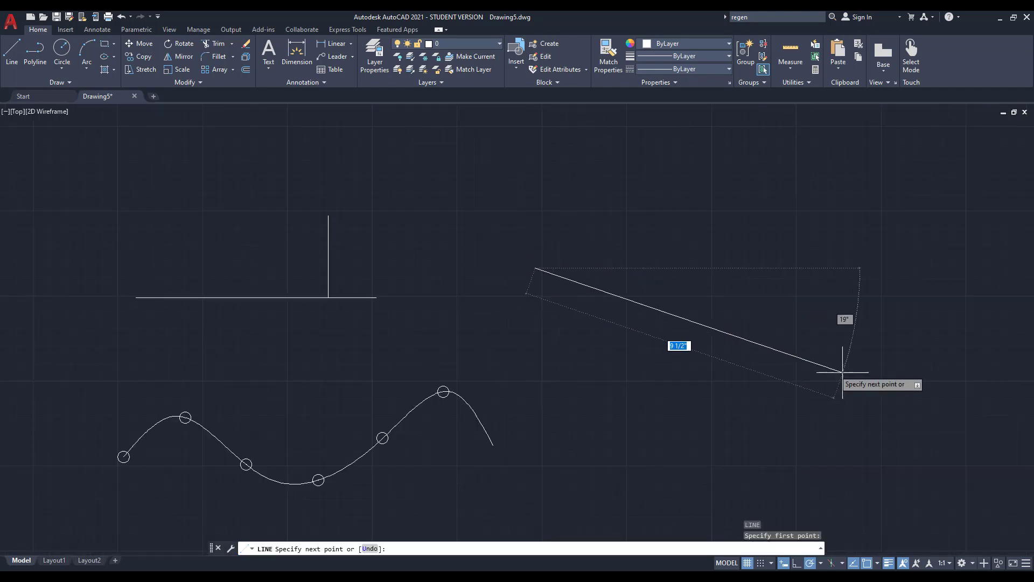
{"action": "left_click", "coordinate": [822, 358]}
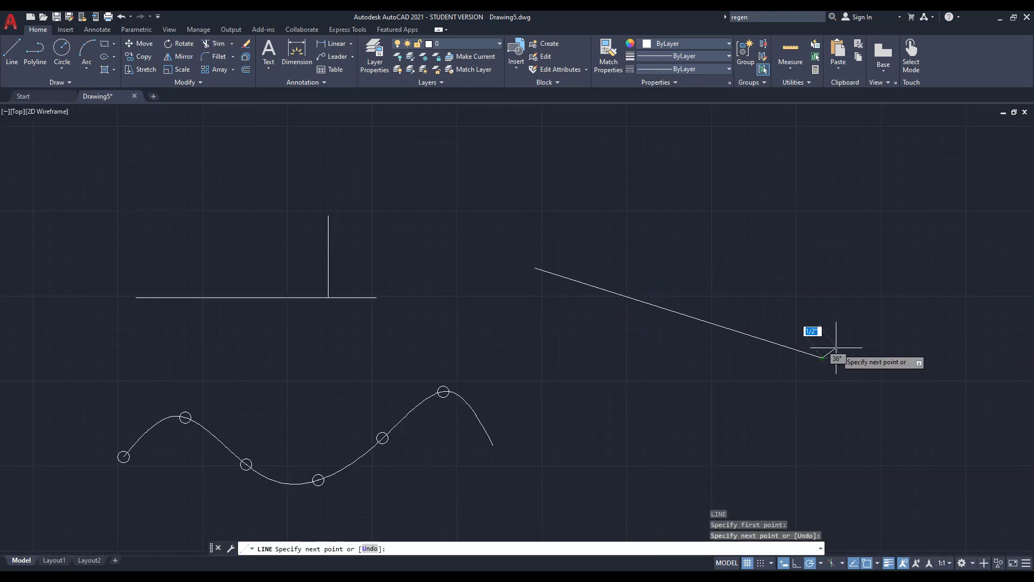
{"action": "key", "text": "Return"}
{"action": "scroll", "coordinate": [824, 342], "scroll_direction": "up", "scroll_amount": 2}
{"action": "scroll", "coordinate": [458, 315], "scroll_direction": "down", "scroll_amount": 2}
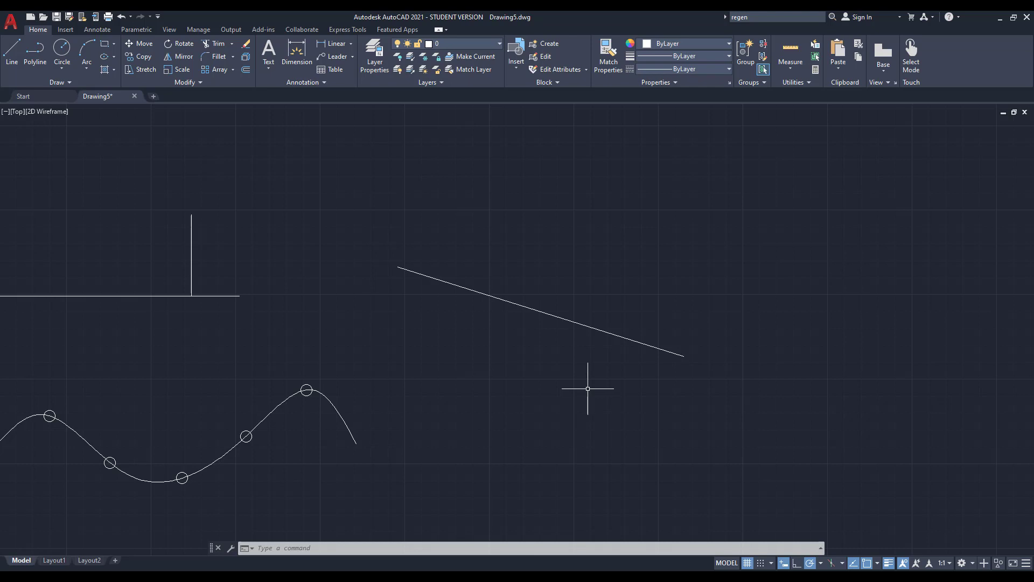
Divide the sloping line into 4 equal segments with the Divide command.
{"action": "type", "text": "div"}
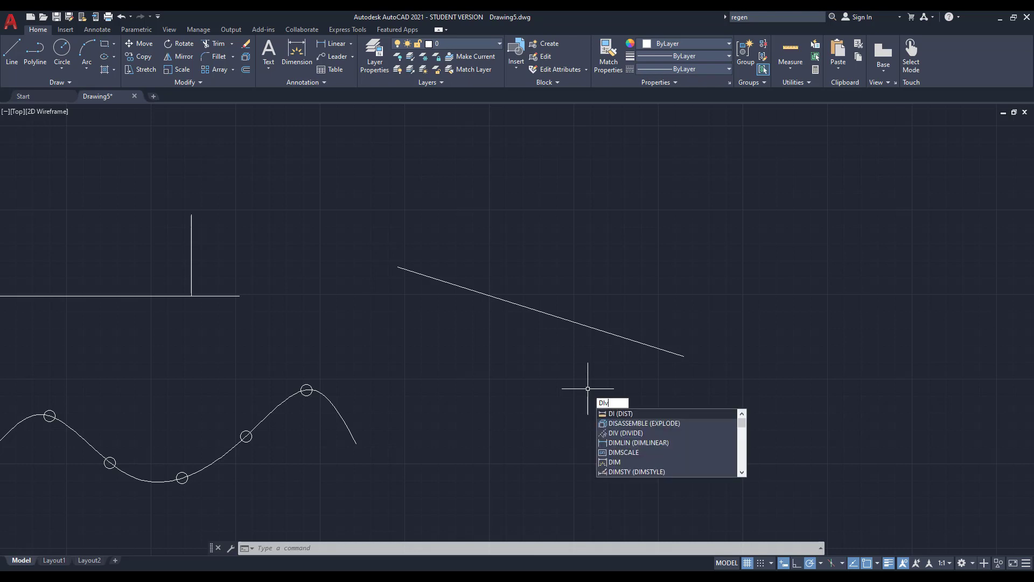
{"action": "key", "text": "Return"}
{"action": "left_click", "coordinate": [599, 330]}
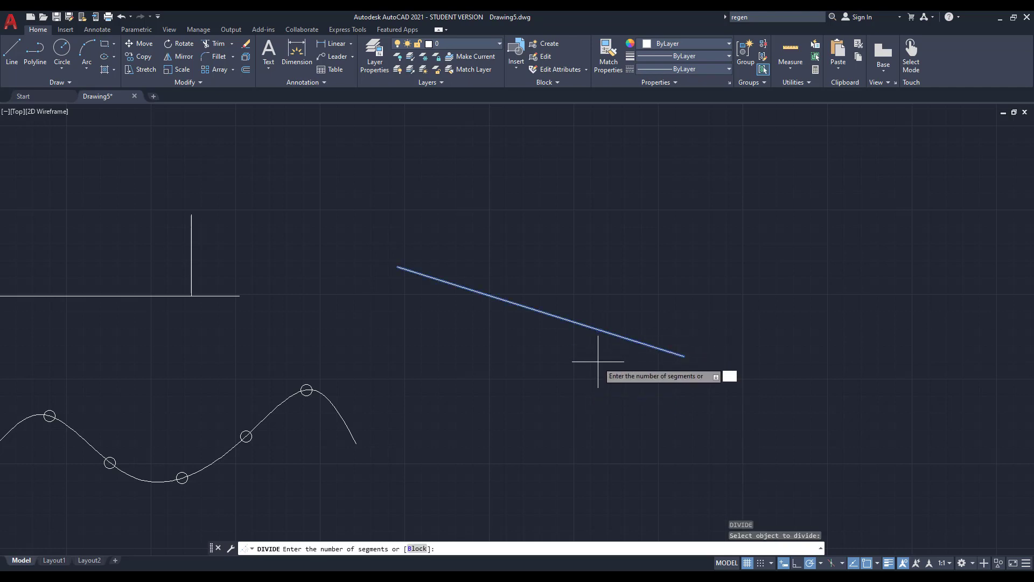
{"action": "key", "text": "Return"}
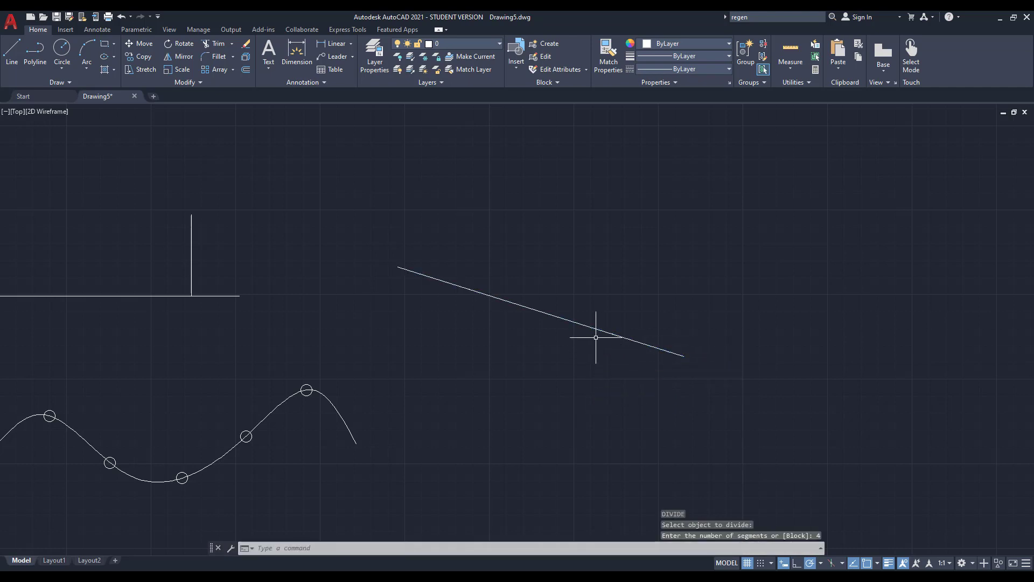
Set the point style to the circle with a plus-shaped cross.
{"action": "left_click", "coordinate": [799, 84]}
{"action": "left_click", "coordinate": [798, 109]}
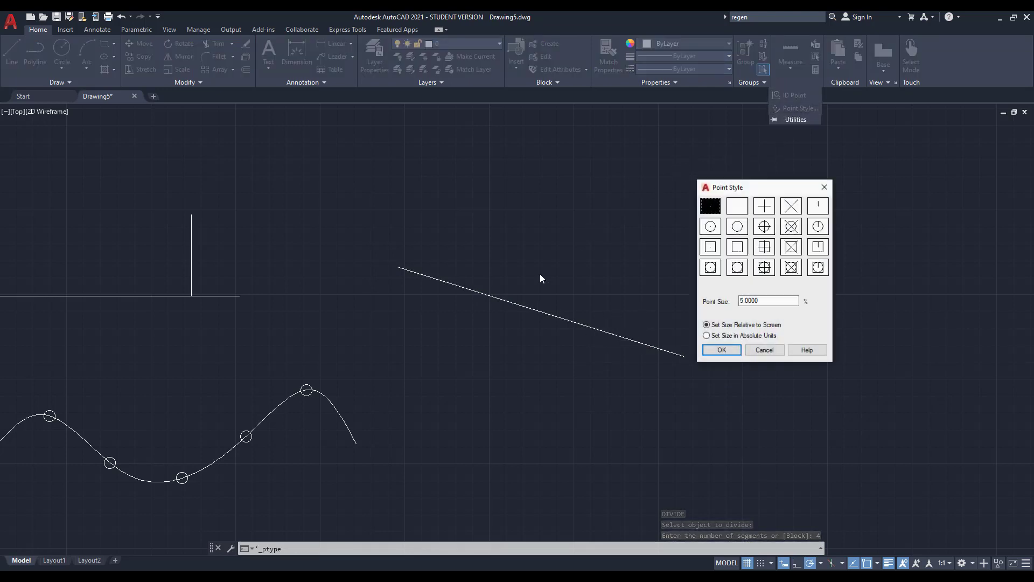
{"action": "left_click", "coordinate": [724, 351]}
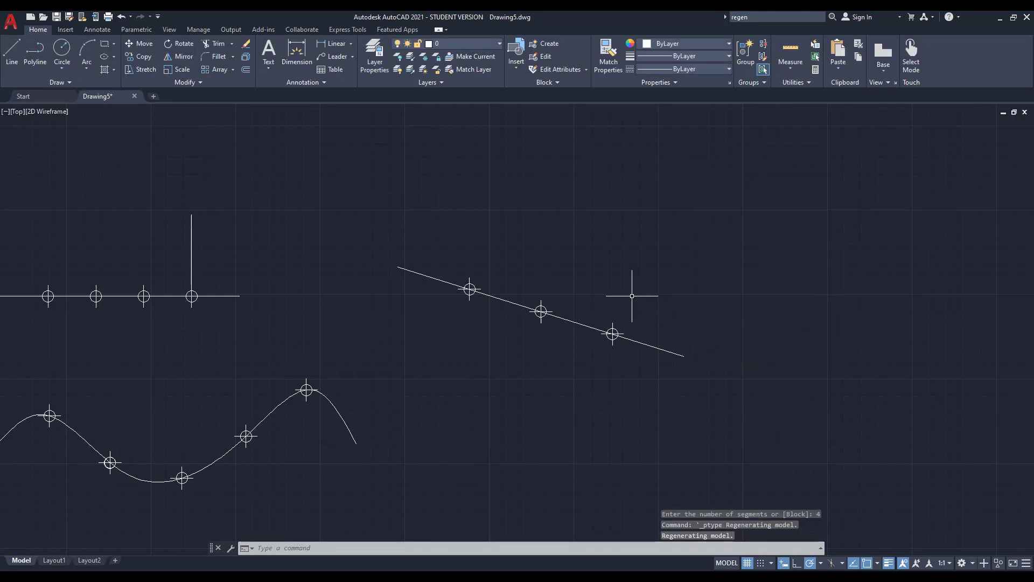
Draw vertical construction lines through the three division points of the sloping line.
{"action": "type", "text": "xl"}
{"action": "key", "text": "Return"}
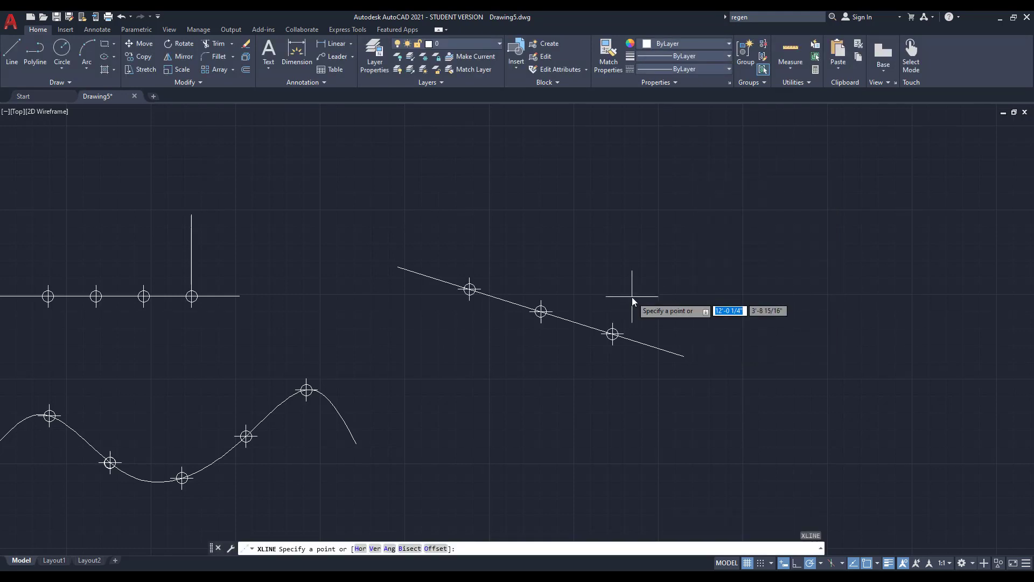
{"action": "type", "text": "v"}
{"action": "key", "text": "Return"}
{"action": "left_click", "coordinate": [613, 334]}
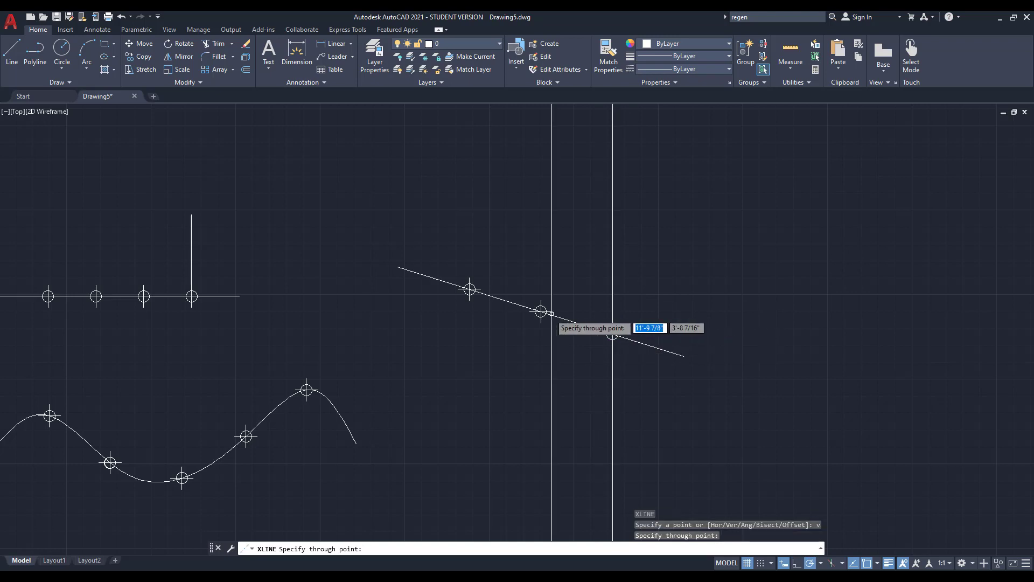
{"action": "left_click", "coordinate": [541, 311]}
{"action": "left_click", "coordinate": [470, 289]}
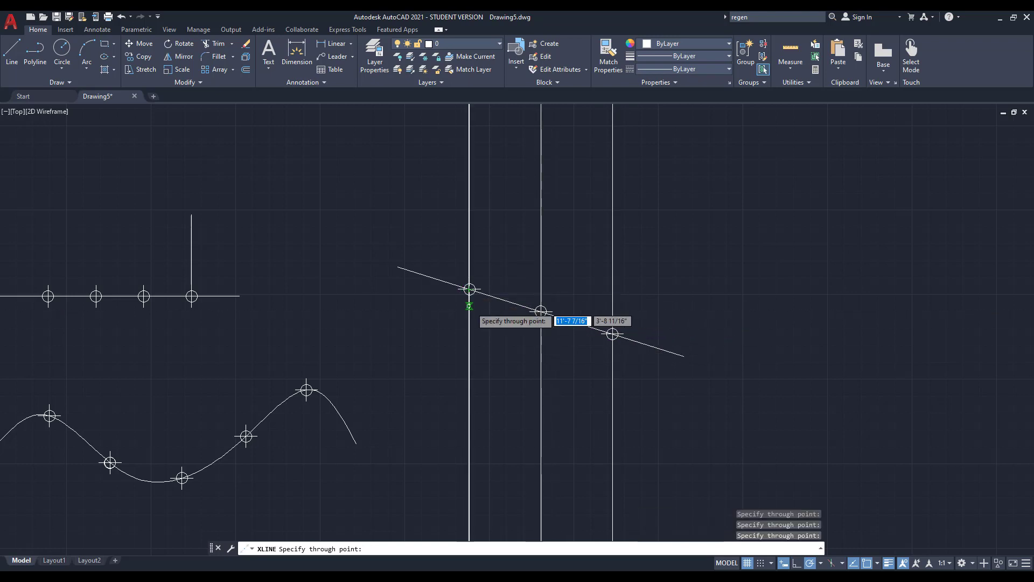
{"action": "key", "text": "Escape"}
Erase the three vertical construction lines, leaving the sloping line and its division points.
{"action": "scroll", "coordinate": [671, 282], "scroll_direction": "down", "scroll_amount": 2}
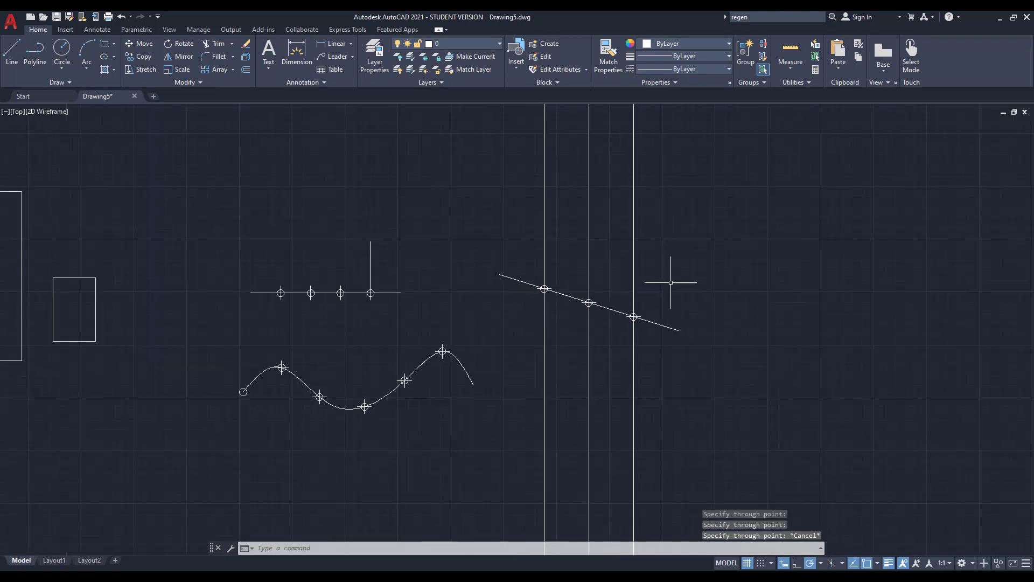
{"action": "left_click", "coordinate": [670, 230]}
{"action": "left_click", "coordinate": [532, 245]}
{"action": "key", "text": "Delete"}
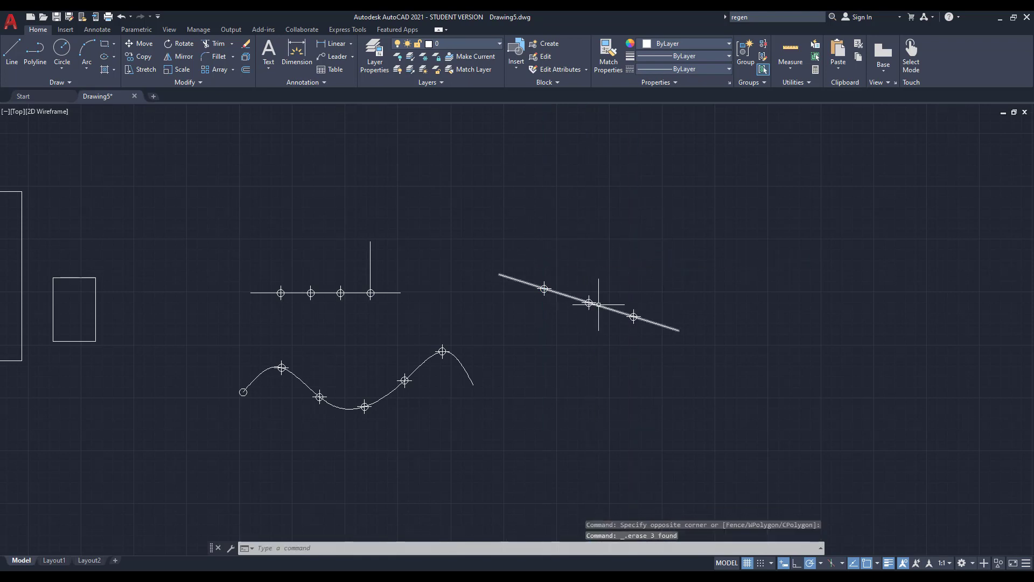
Select the divided sloping line near its lower end to check whether it is still a single object.
{"action": "scroll", "coordinate": [601, 308], "scroll_direction": "up", "scroll_amount": 4}
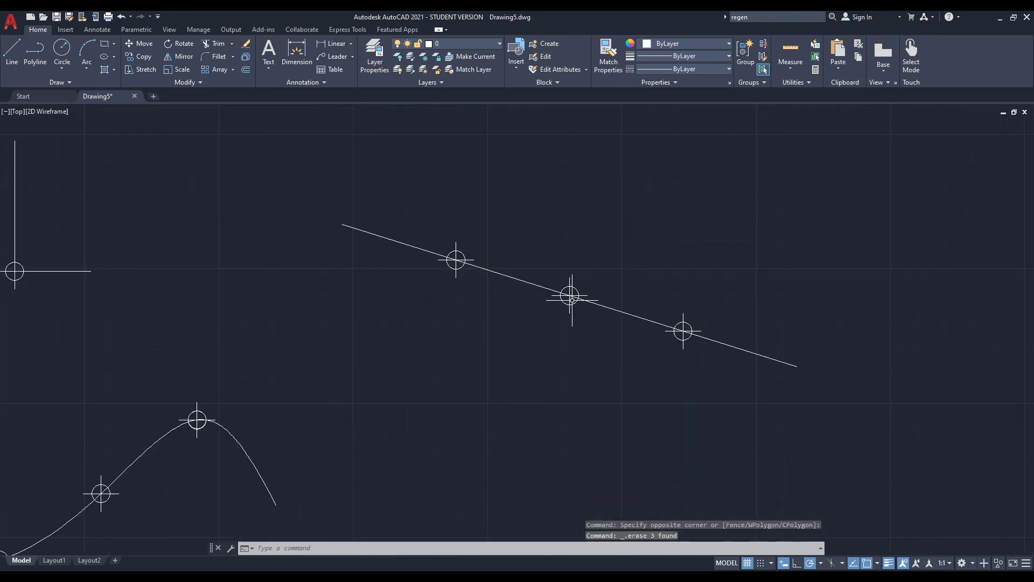
{"action": "left_click", "coordinate": [768, 338]}
{"action": "left_click", "coordinate": [752, 370]}
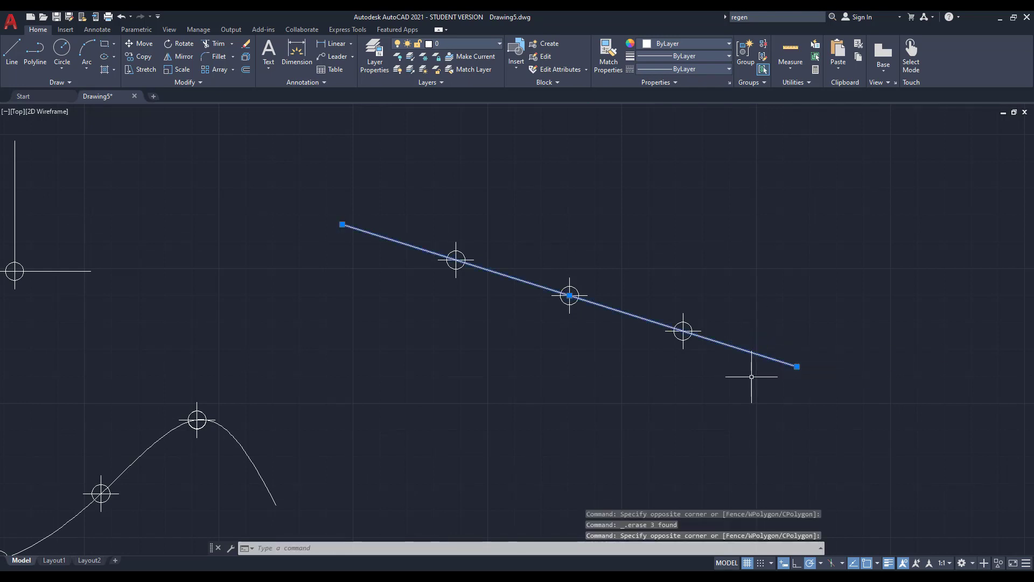
{"action": "scroll", "coordinate": [620, 360], "scroll_direction": "down", "scroll_amount": 2}
{"action": "scroll", "coordinate": [680, 372], "scroll_direction": "up", "scroll_amount": 2}
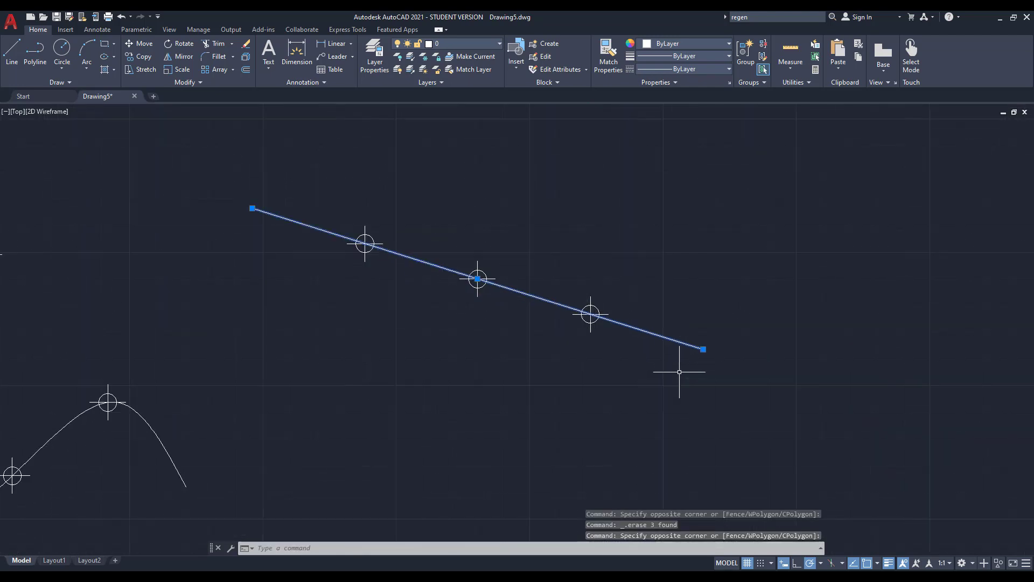
Erase the divided sloping line without its three division points, and undo the erasure.
{"action": "key", "text": "Escape"}
{"action": "left_click", "coordinate": [688, 323]}
{"action": "left_click", "coordinate": [672, 355]}
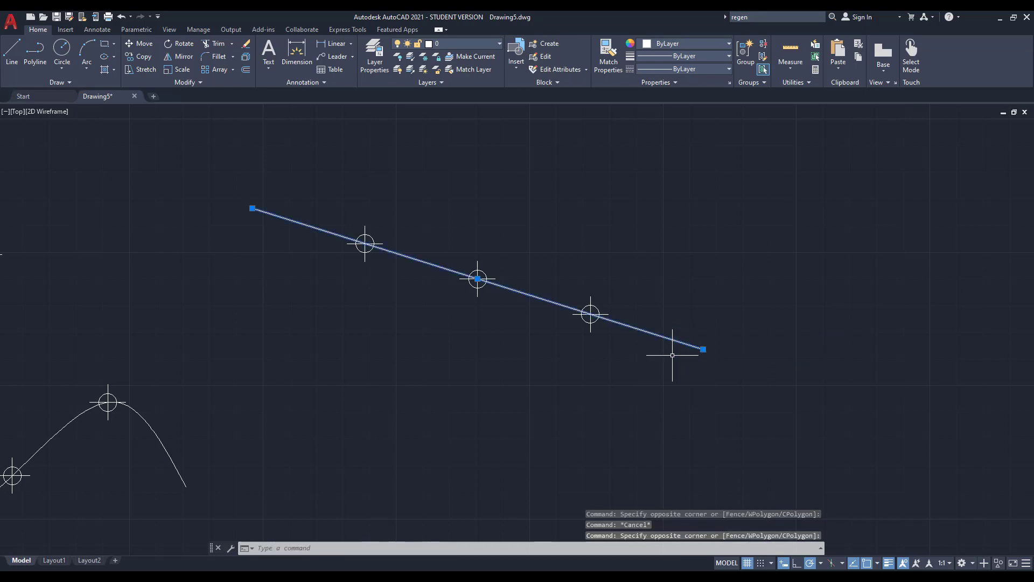
{"action": "key", "text": "Delete"}
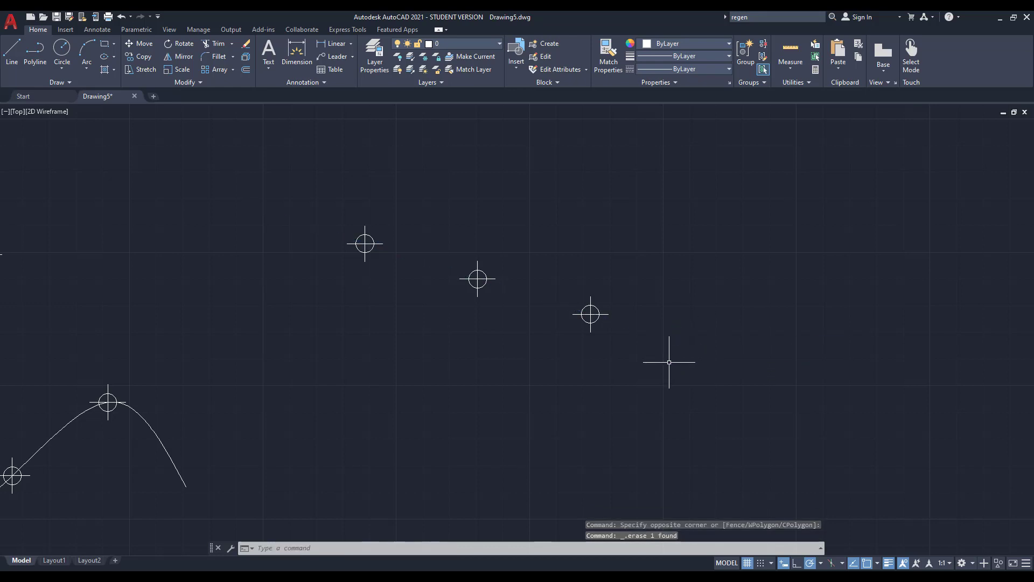
{"action": "key", "text": "ctrl+z"}
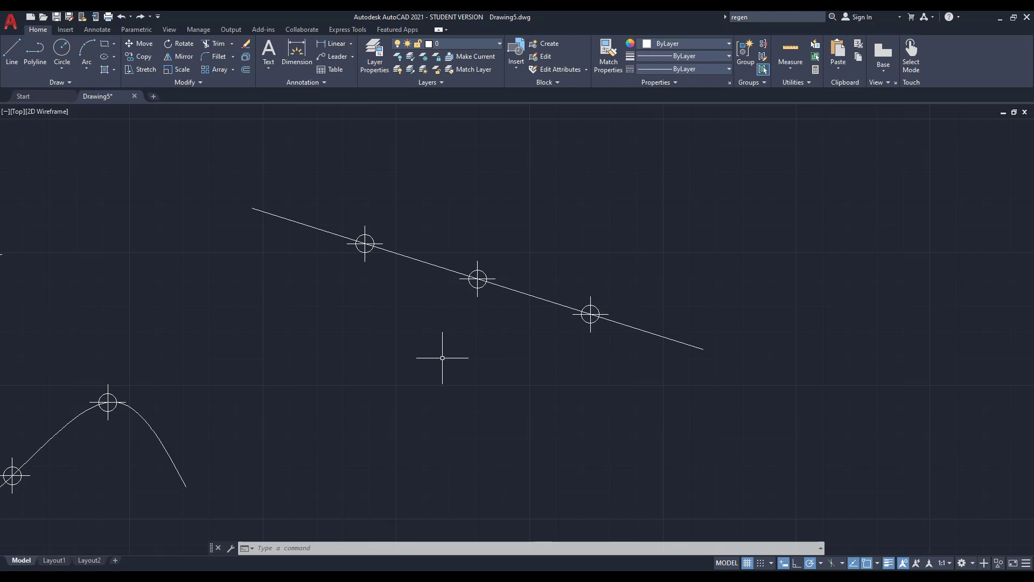
Draw a single long horizontal line in an empty area of the drawing, away from the divided objects.
{"action": "scroll", "coordinate": [420, 374], "scroll_direction": "down", "scroll_amount": 5}
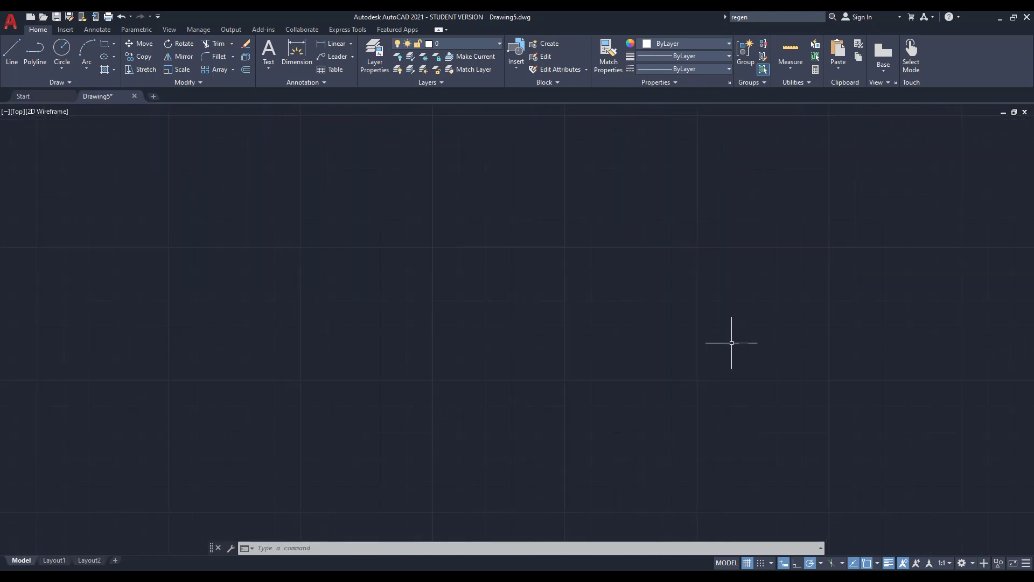
{"action": "type", "text": "l"}
{"action": "key", "text": "Return"}
{"action": "left_click", "coordinate": [279, 351]}
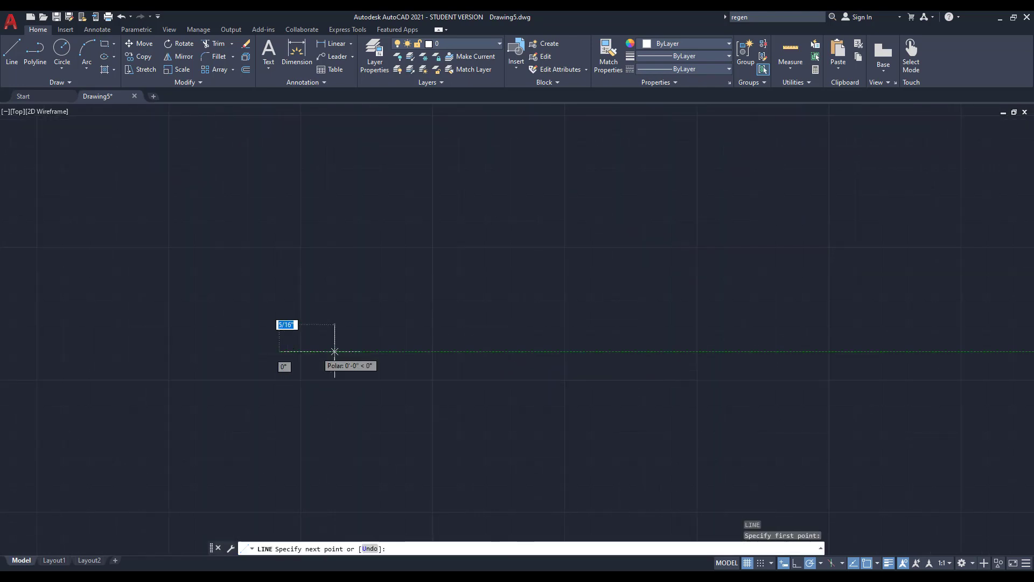
{"action": "left_click", "coordinate": [717, 351]}
{"action": "key", "text": "Return"}
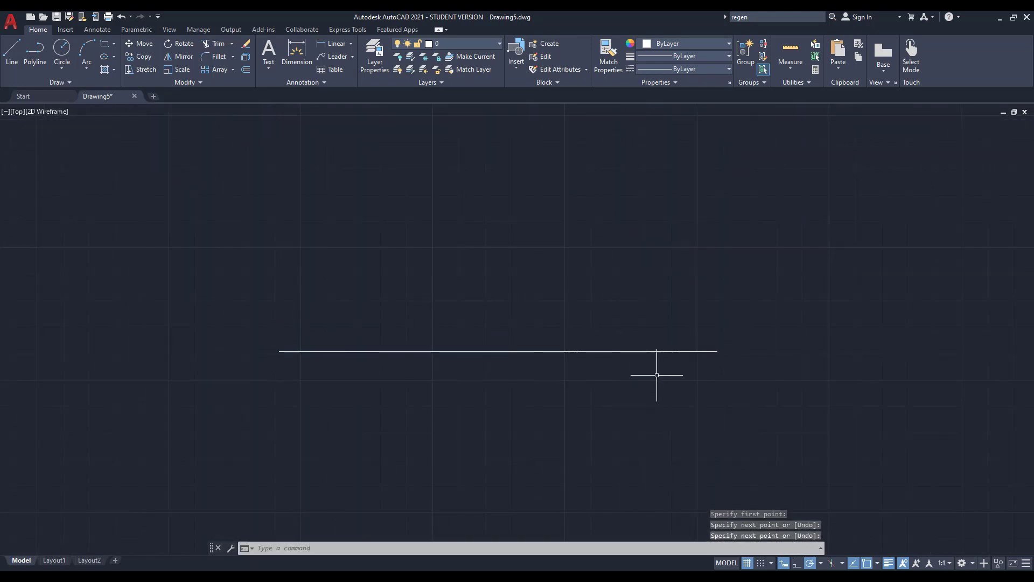
{"action": "scroll", "coordinate": [586, 308], "scroll_direction": "down", "scroll_amount": 2}
{"action": "scroll", "coordinate": [575, 368], "scroll_direction": "up", "scroll_amount": 2}
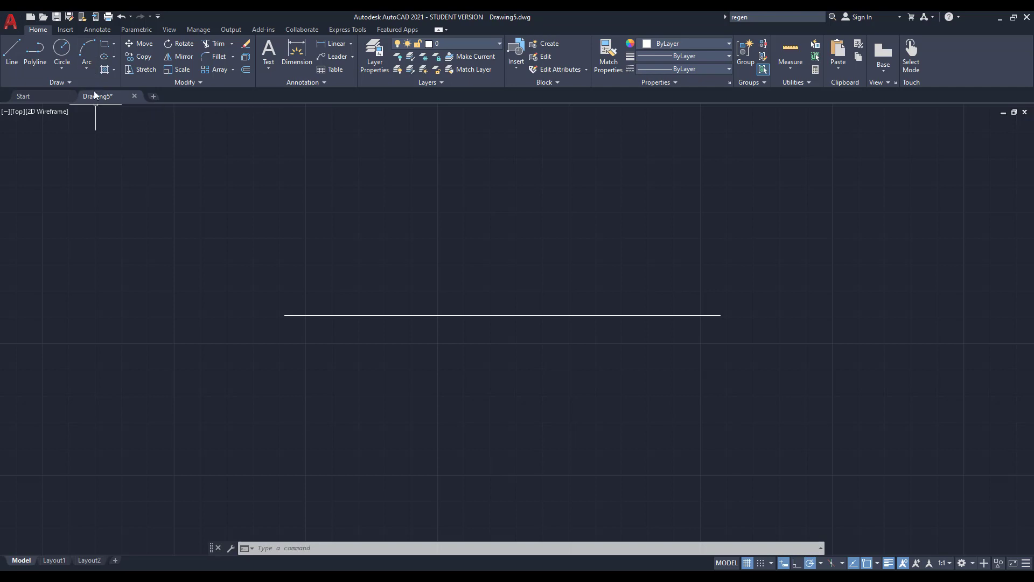
Break the horizontal line from a point left of its middle, entering 1 as the second break distance, and undo the break.
{"action": "left_click", "coordinate": [193, 83]}
{"action": "type", "text": "BR"}
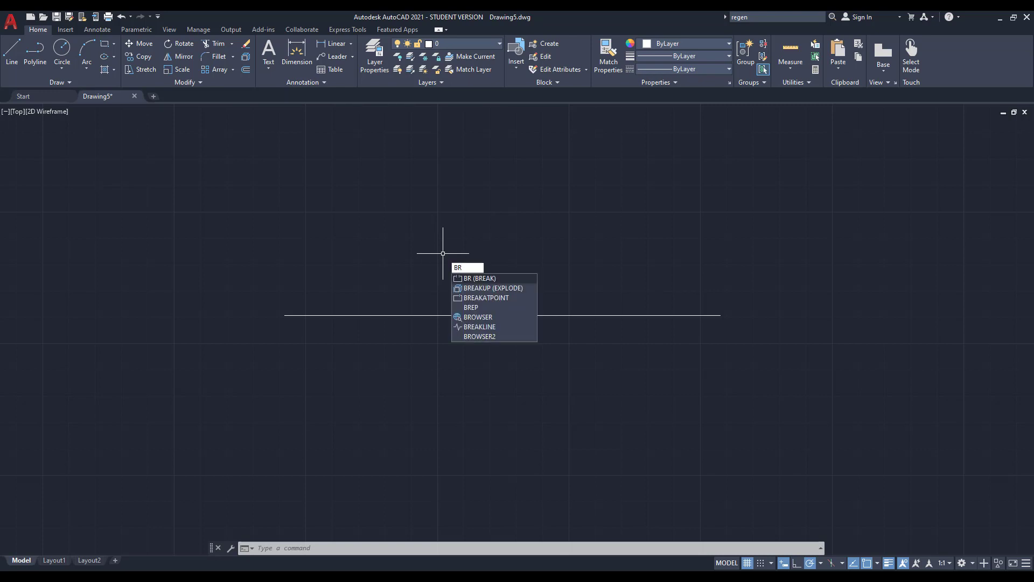
{"action": "key", "text": "Return"}
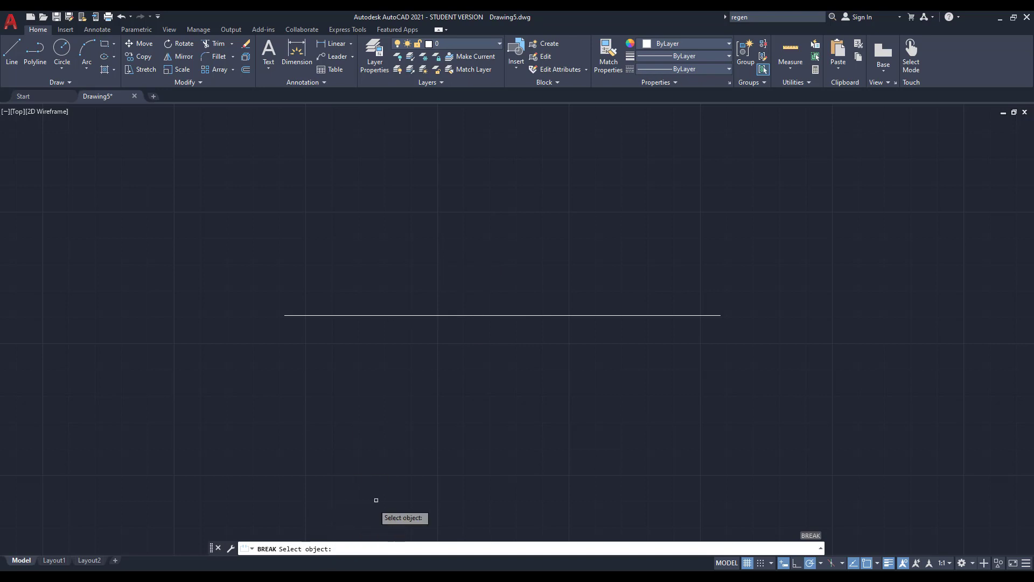
{"action": "left_click", "coordinate": [416, 316]}
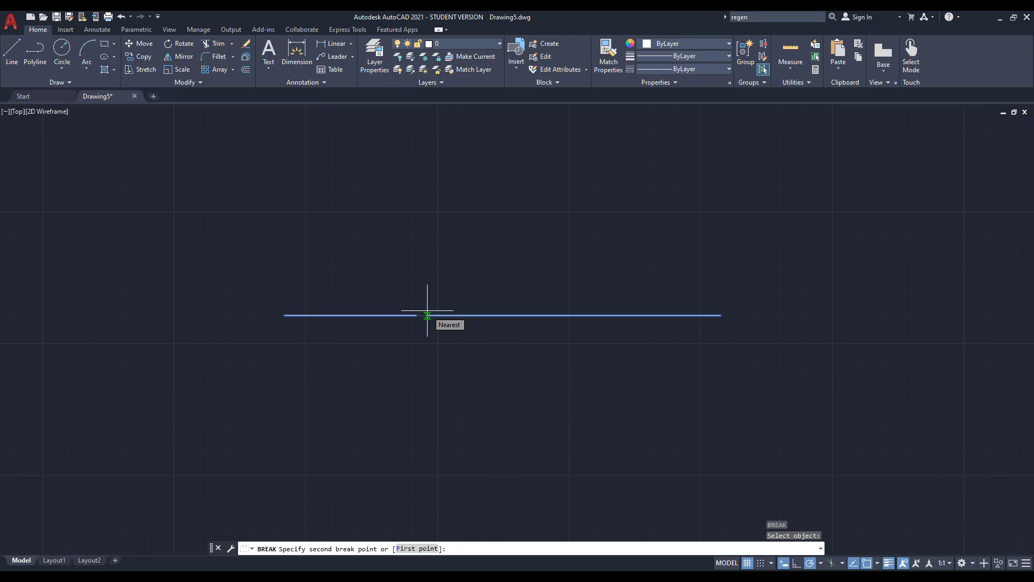
{"action": "left_click", "coordinate": [414, 347]}
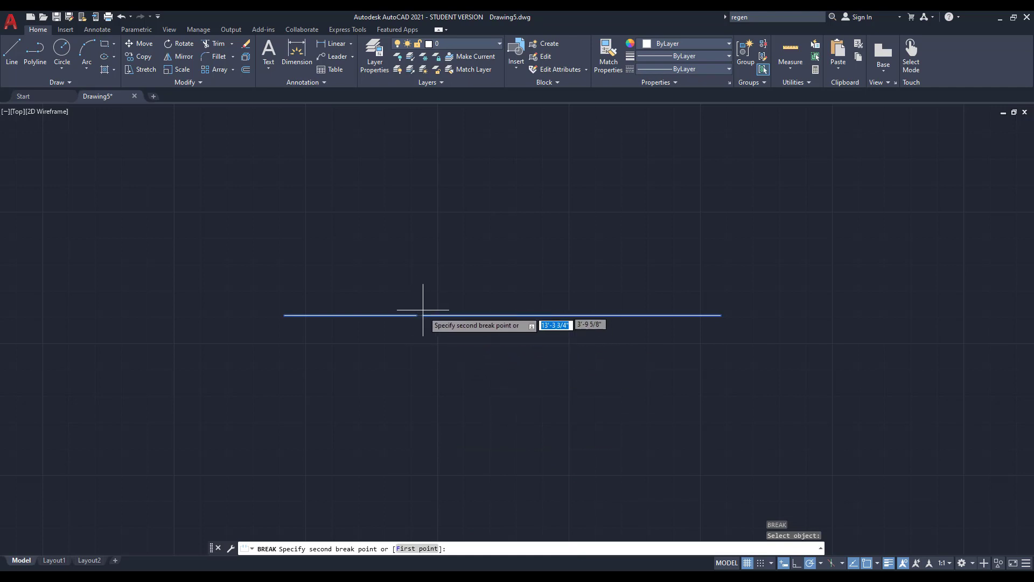
{"action": "scroll", "coordinate": [430, 306], "scroll_direction": "up", "scroll_amount": 3}
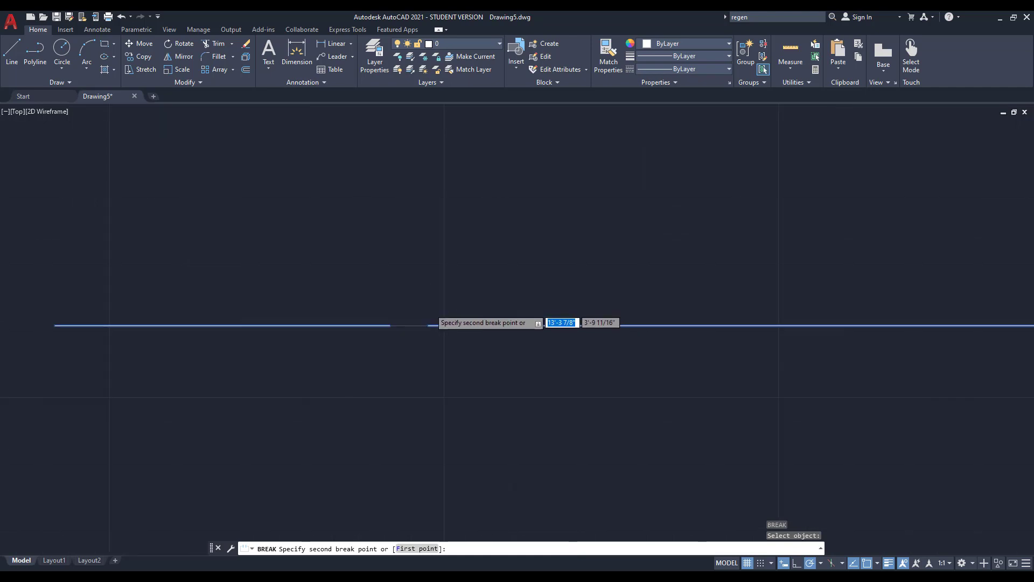
{"action": "scroll", "coordinate": [423, 318], "scroll_direction": "down", "scroll_amount": 2}
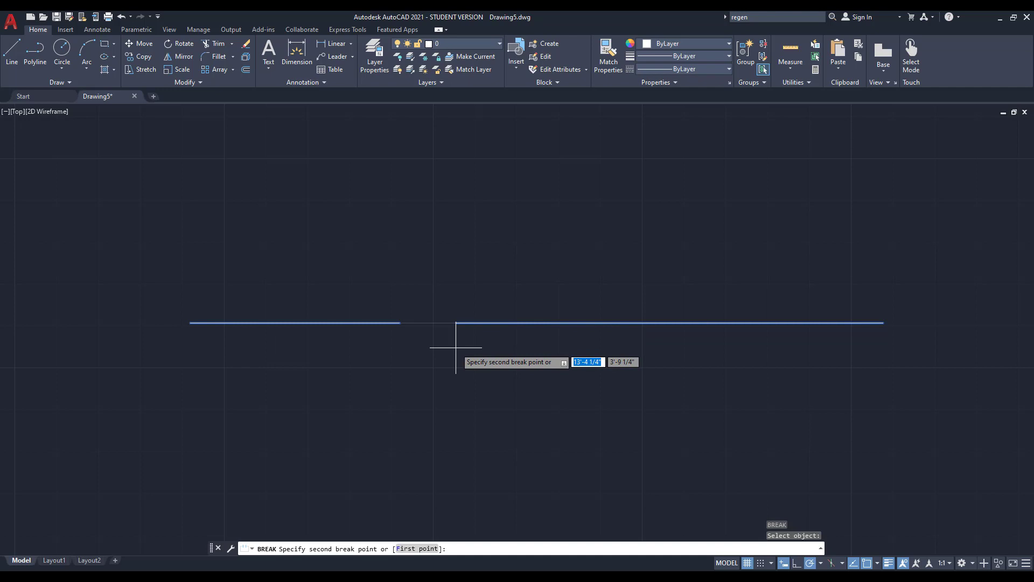
{"action": "type", "text": "2"}
{"action": "key", "text": "BackSpace"}
{"action": "key", "text": "Return"}
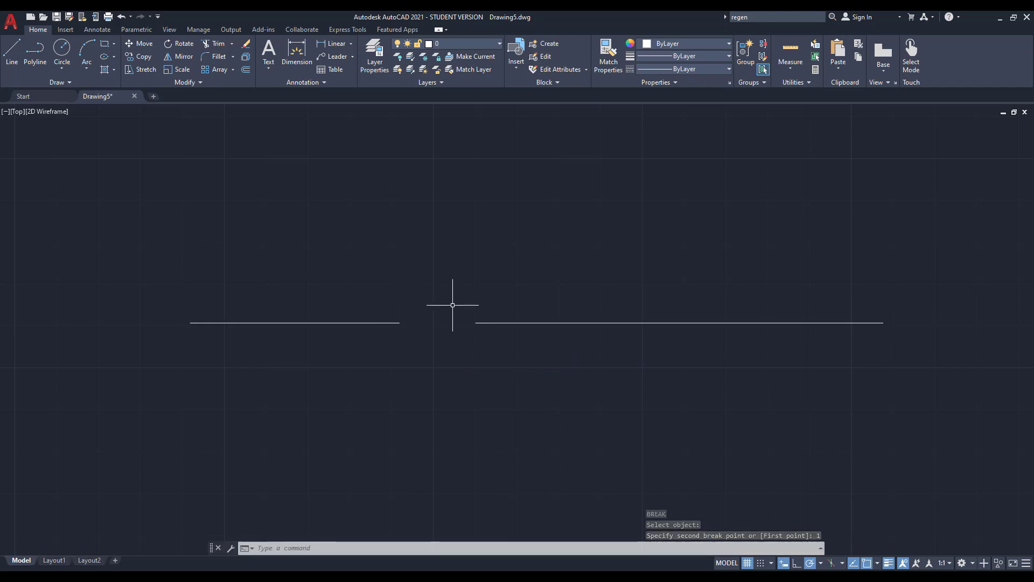
{"action": "key", "text": "ctrl+z"}
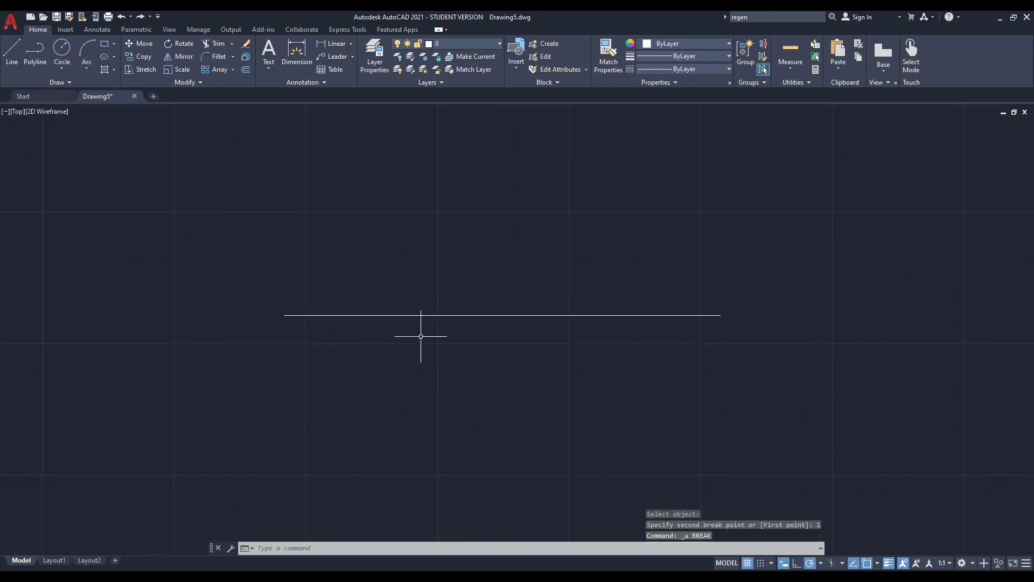
Break the horizontal line with a small gap about a third of the way along, picking both break points on it.
{"action": "type", "text": "br"}
{"action": "key", "text": "Return"}
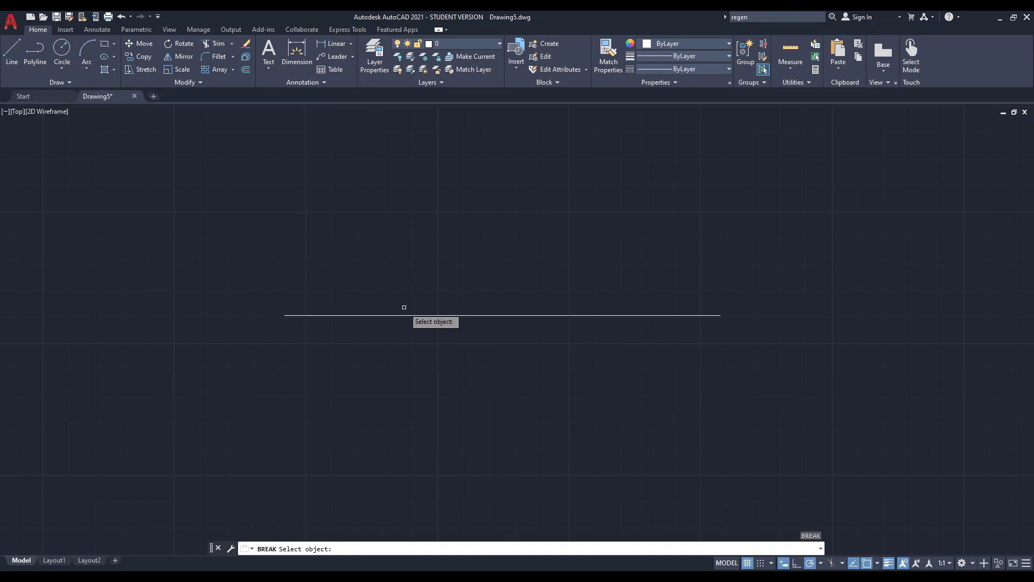
{"action": "scroll", "coordinate": [404, 307], "scroll_direction": "up", "scroll_amount": 2}
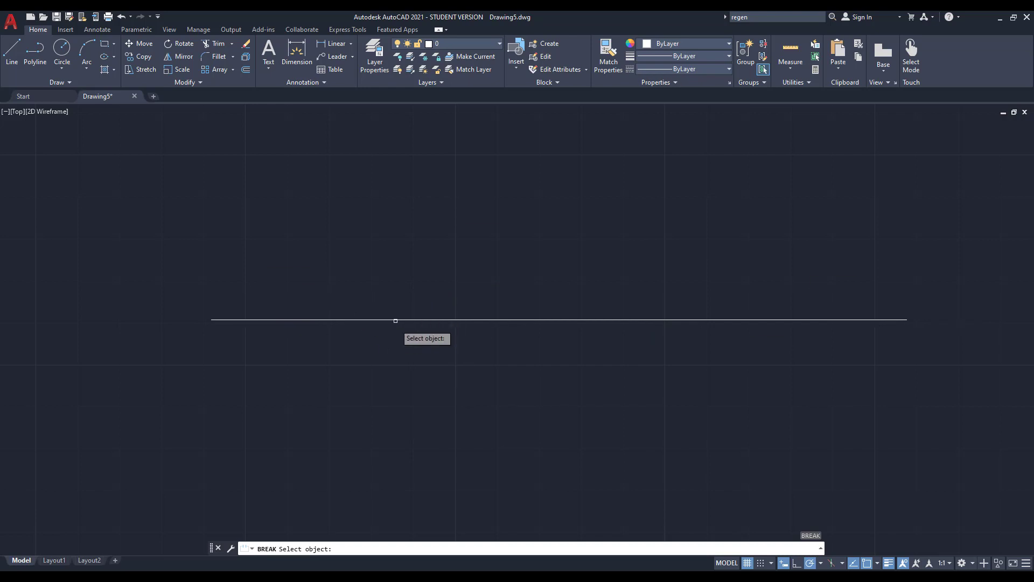
{"action": "left_click", "coordinate": [435, 319]}
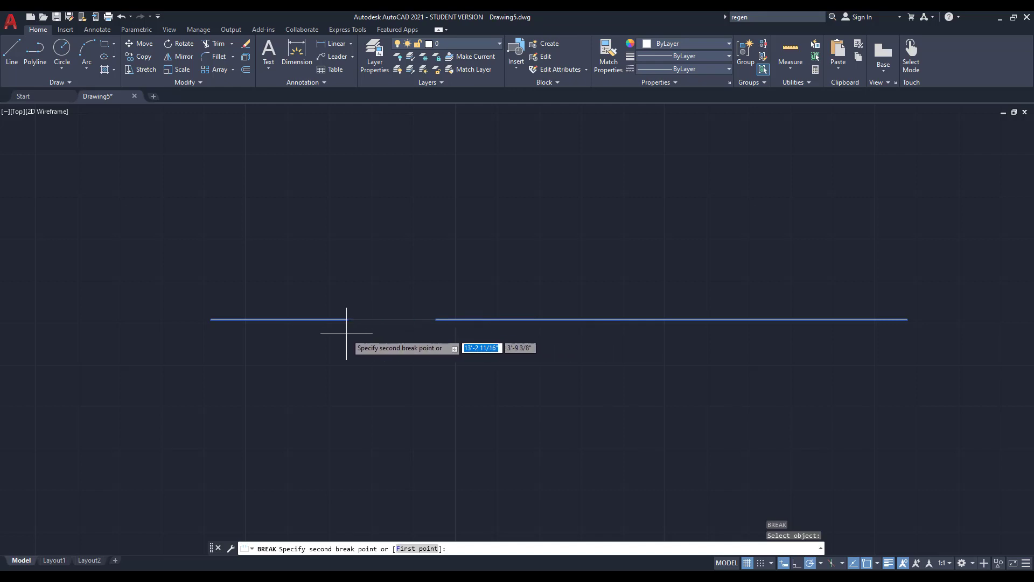
{"action": "left_click", "coordinate": [403, 325]}
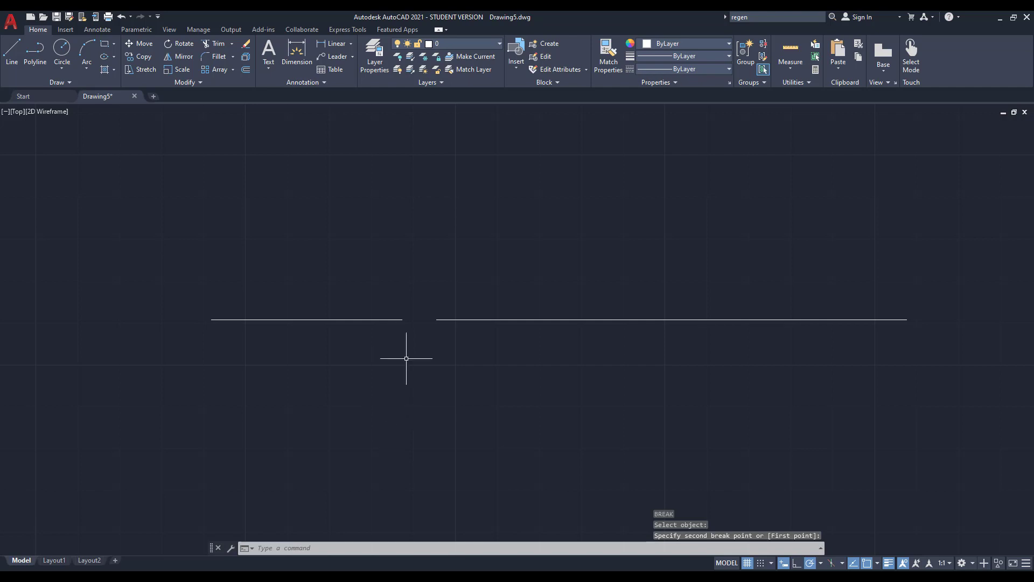
Select the longer right piece and the shorter left piece of the broken line in turn to check whether they are separate objects.
{"action": "left_click", "coordinate": [534, 298]}
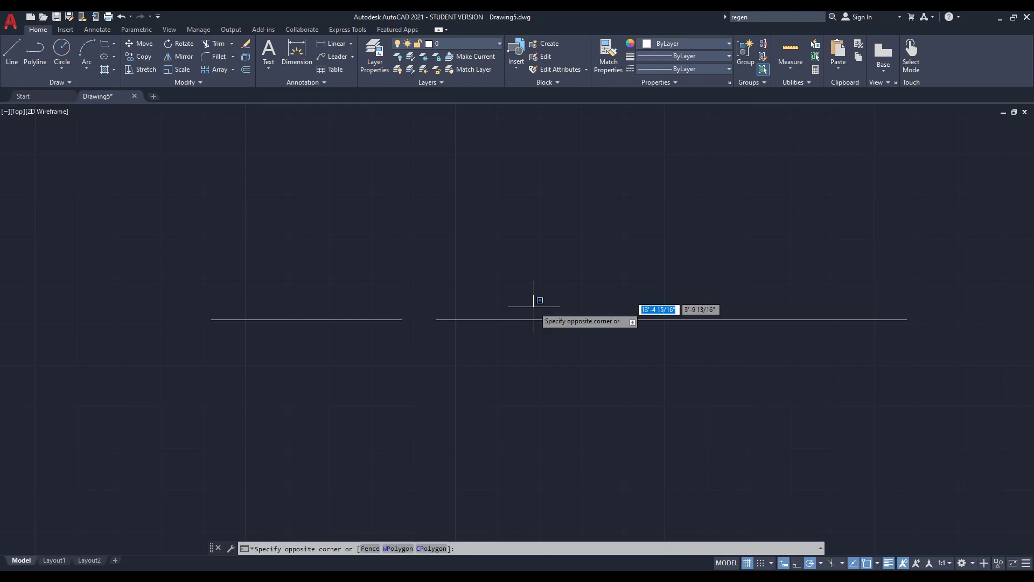
{"action": "left_click", "coordinate": [533, 342]}
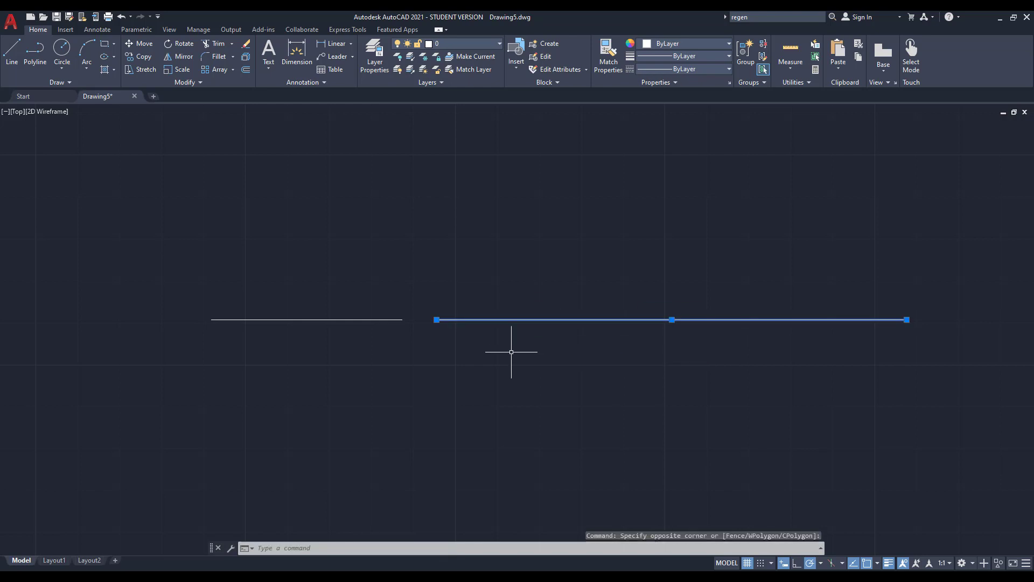
{"action": "key", "text": "Escape"}
{"action": "left_click", "coordinate": [386, 303]}
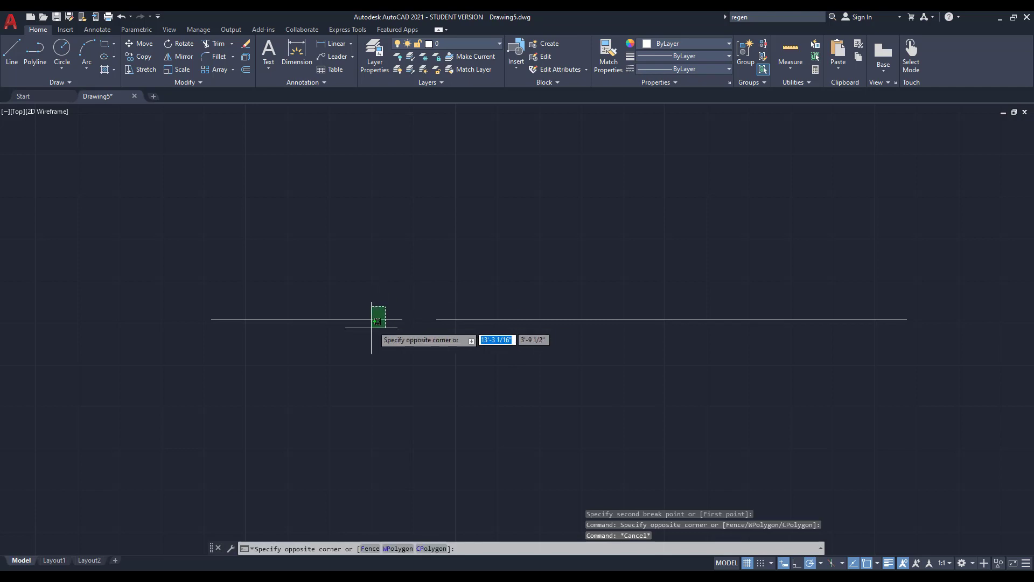
{"action": "left_click", "coordinate": [370, 327]}
{"action": "key", "text": "Escape"}
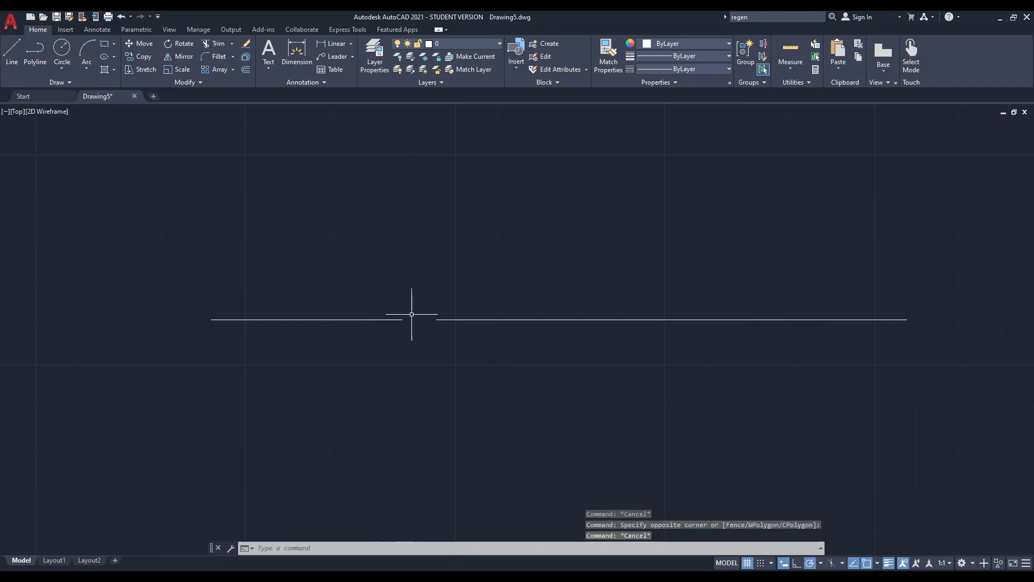
Erase the longer right piece of the broken line and undo the erasure.
{"action": "left_click", "coordinate": [484, 291]}
{"action": "left_click", "coordinate": [466, 350]}
{"action": "key", "text": "Delete"}
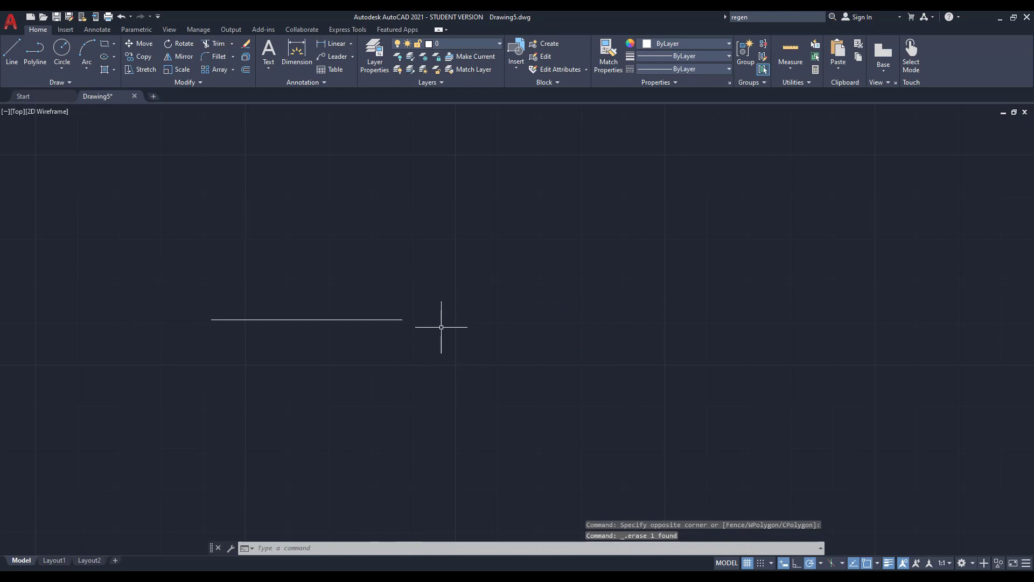
{"action": "key", "text": "ctrl+z"}
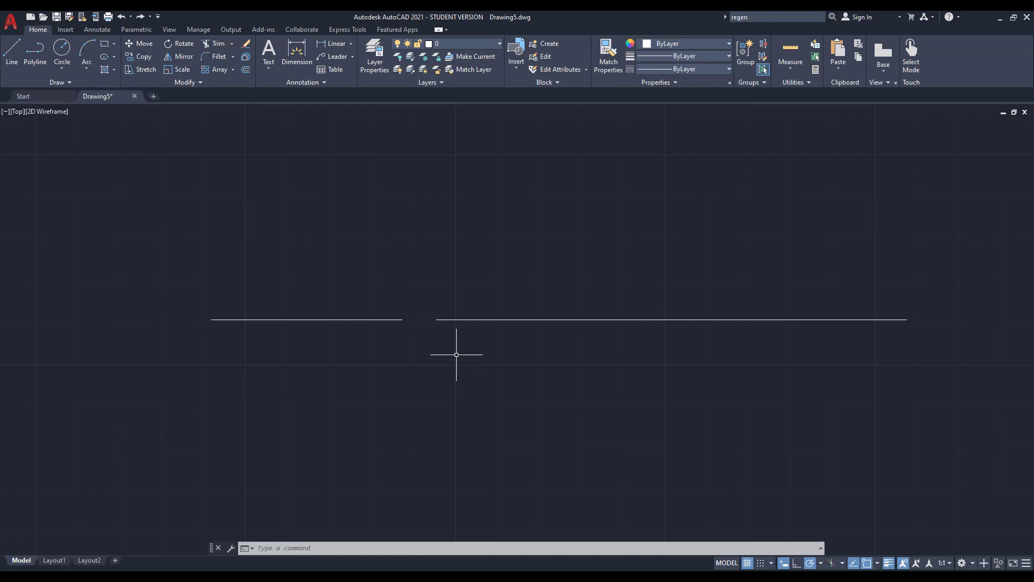
Draw a second horizontal line about 8 5/16" long below the broken line, with its ends aligned to the outer ends above.
{"action": "type", "text": "l"}
{"action": "key", "text": "Return"}
{"action": "scroll", "coordinate": [416, 270], "scroll_direction": "down", "scroll_amount": 2}
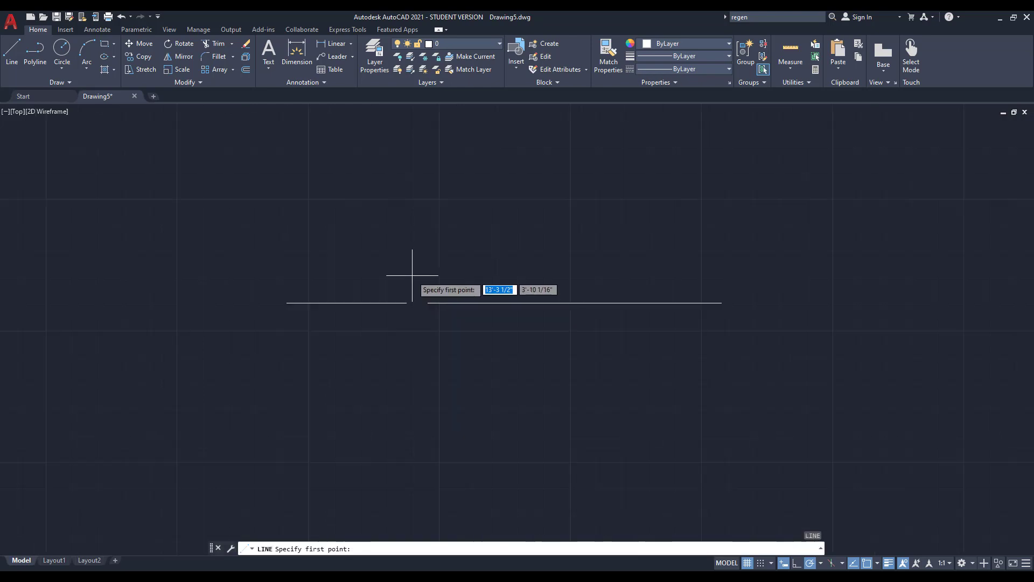
{"action": "scroll", "coordinate": [476, 348], "scroll_direction": "up", "scroll_amount": 2}
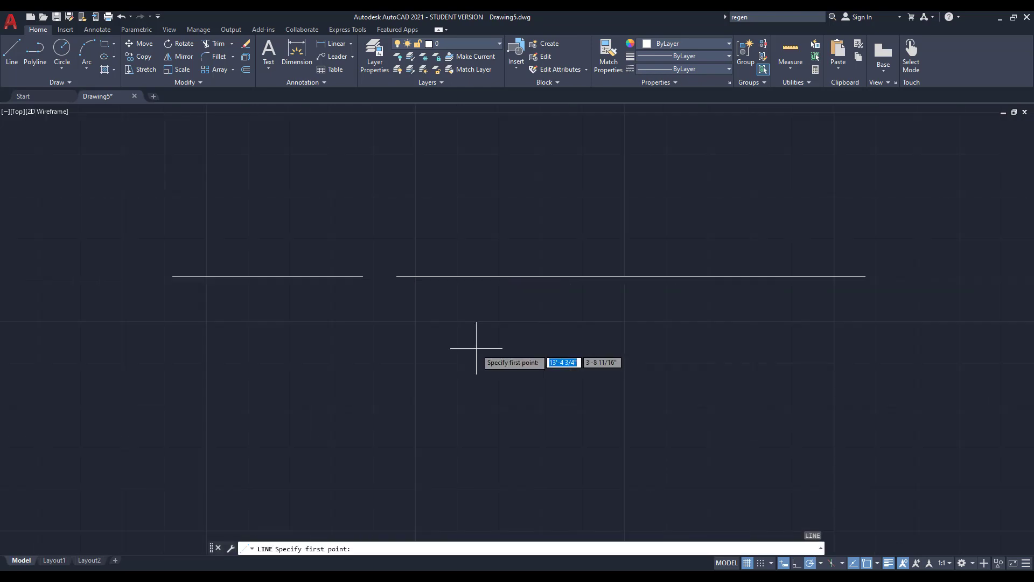
{"action": "left_click", "coordinate": [172, 383]}
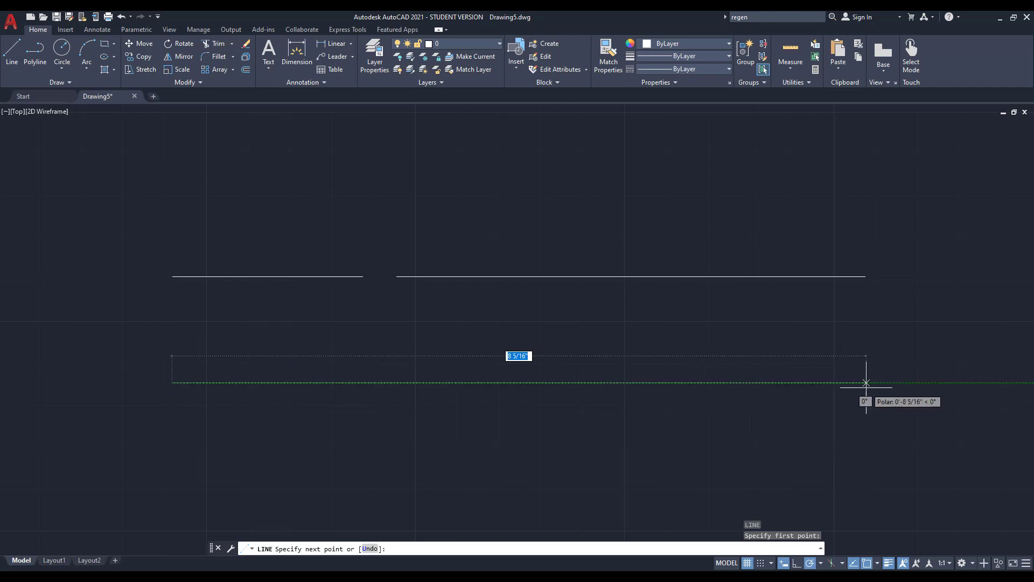
{"action": "left_click", "coordinate": [866, 382]}
{"action": "key", "text": "Return"}
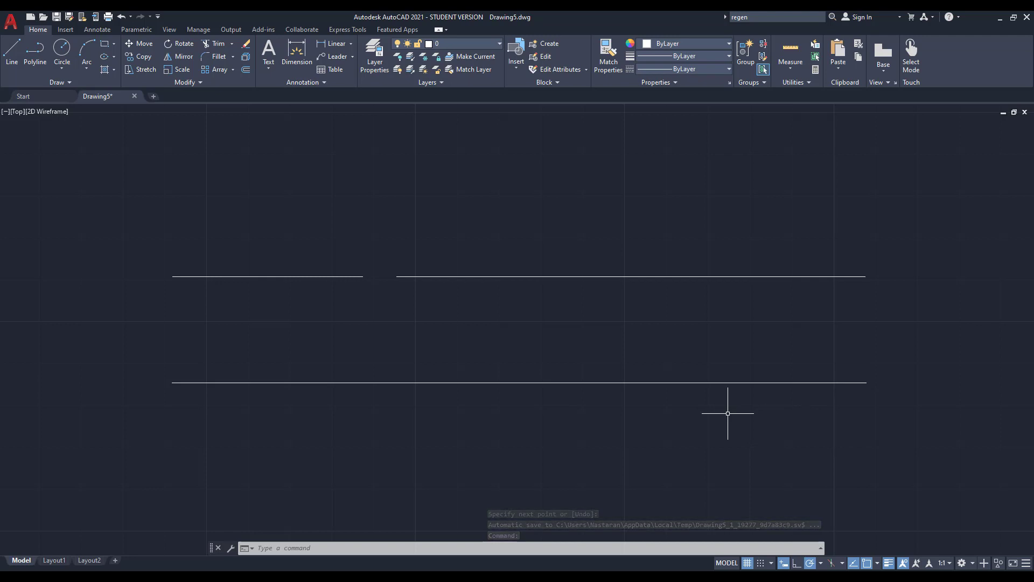
Split the lower horizontal line without a gap using Break at Point, about a third of the way from its left end.
{"action": "left_click", "coordinate": [200, 83]}
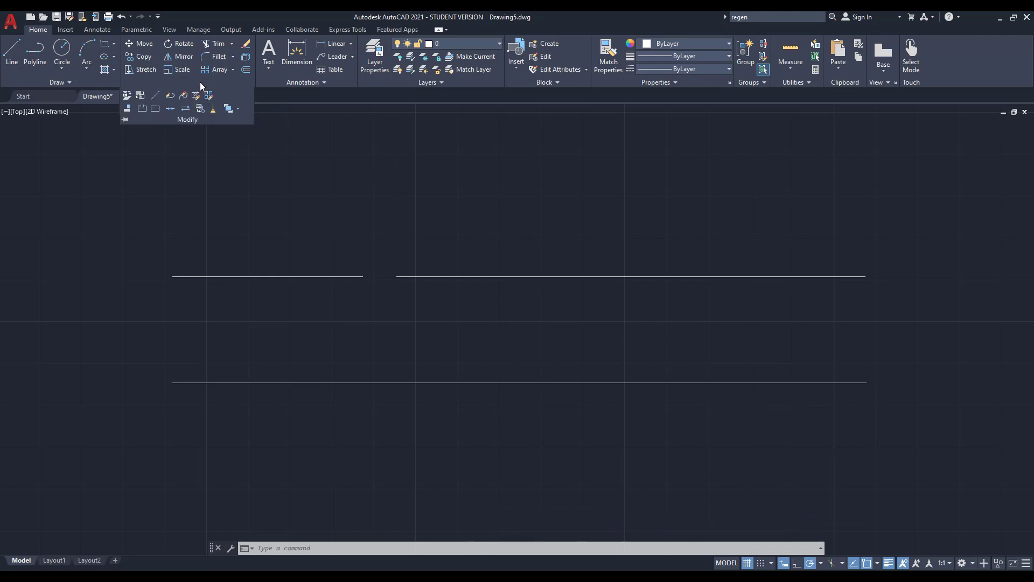
{"action": "left_click", "coordinate": [157, 111]}
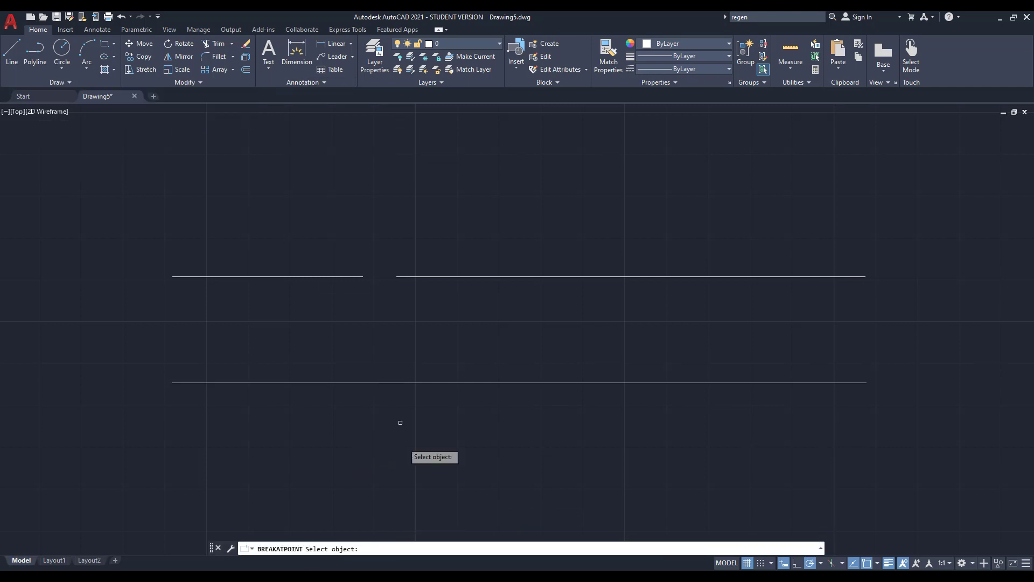
{"action": "left_click", "coordinate": [416, 383]}
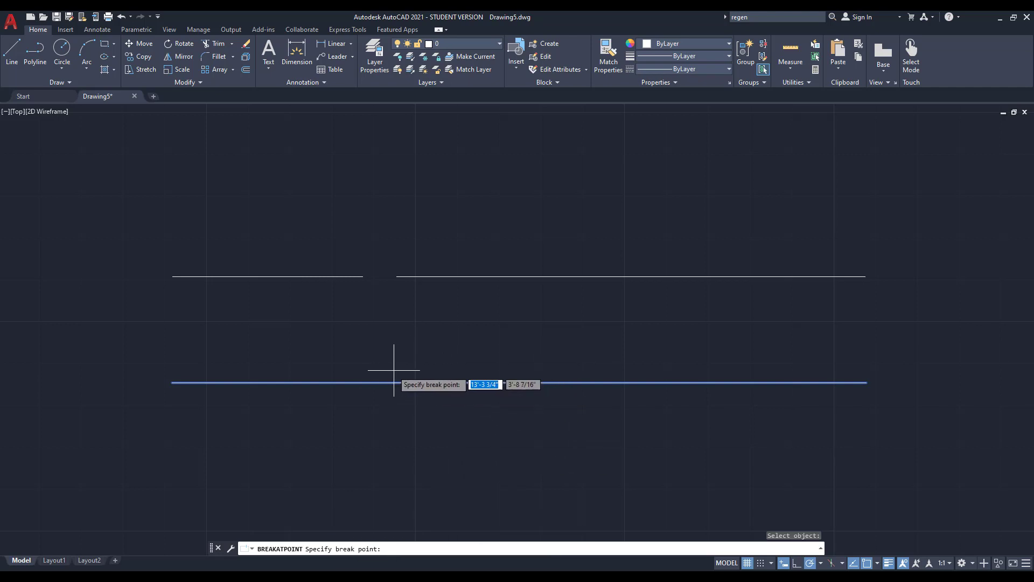
{"action": "left_click", "coordinate": [383, 382]}
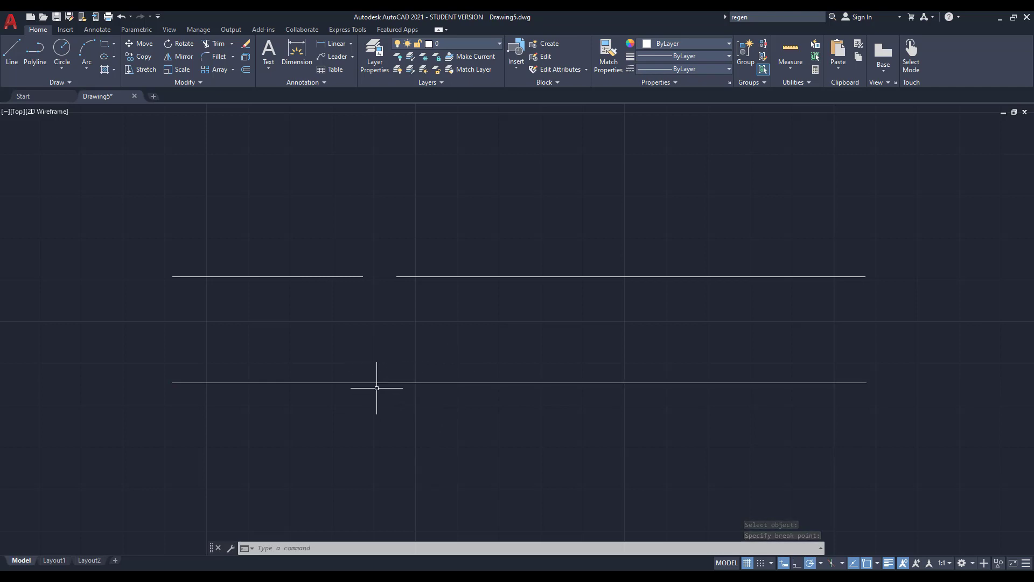
Select the lower line to the right of the break point to check where the piece starts, and clear the selection.
{"action": "left_click", "coordinate": [453, 377]}
{"action": "left_click", "coordinate": [438, 399]}
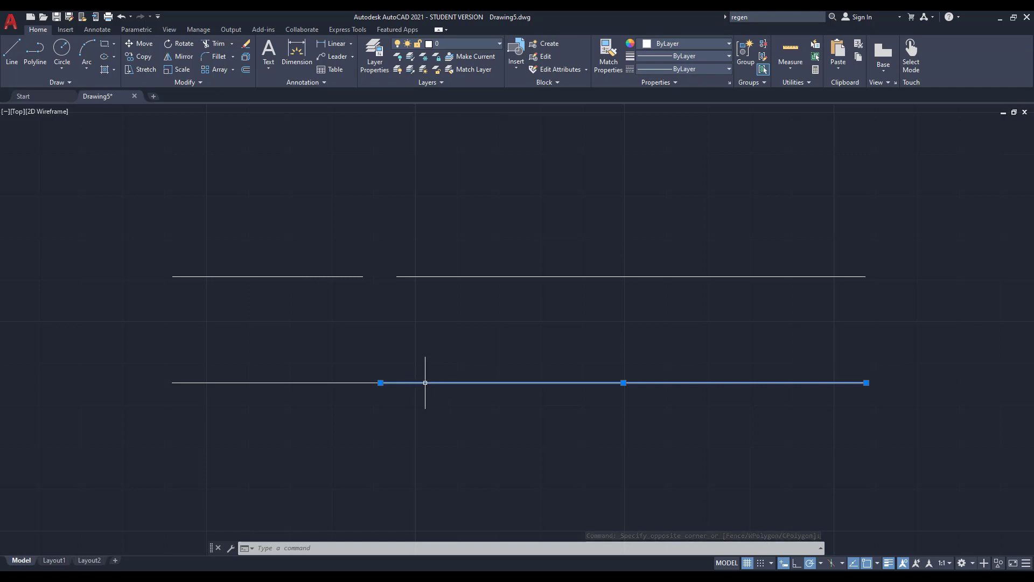
{"action": "key", "text": "Escape"}
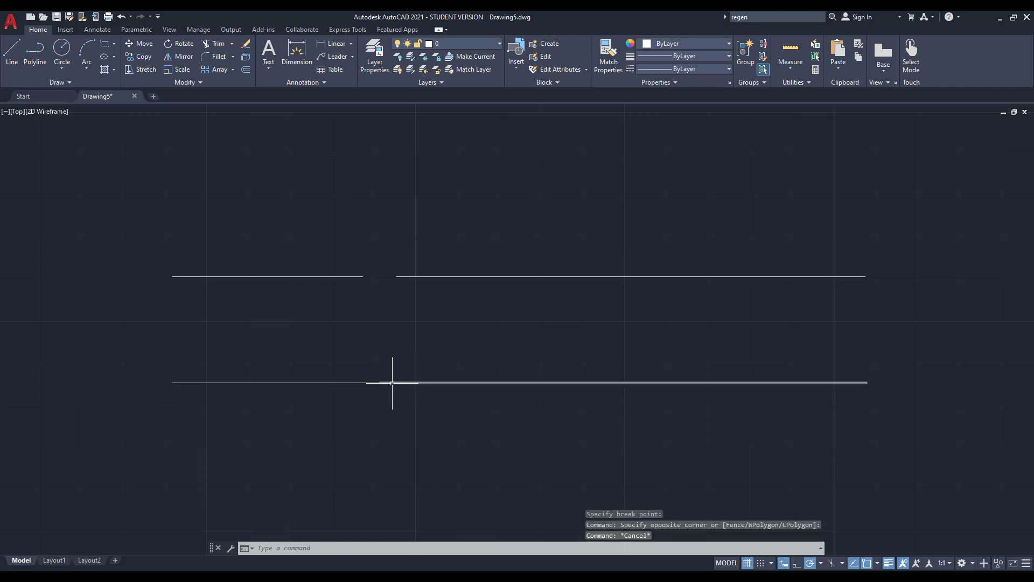
Select the lower line's pieces on each side of the break point in turn to check they are separate, clearing the selection each time.
{"action": "left_click", "coordinate": [422, 373]}
{"action": "left_click", "coordinate": [405, 396]}
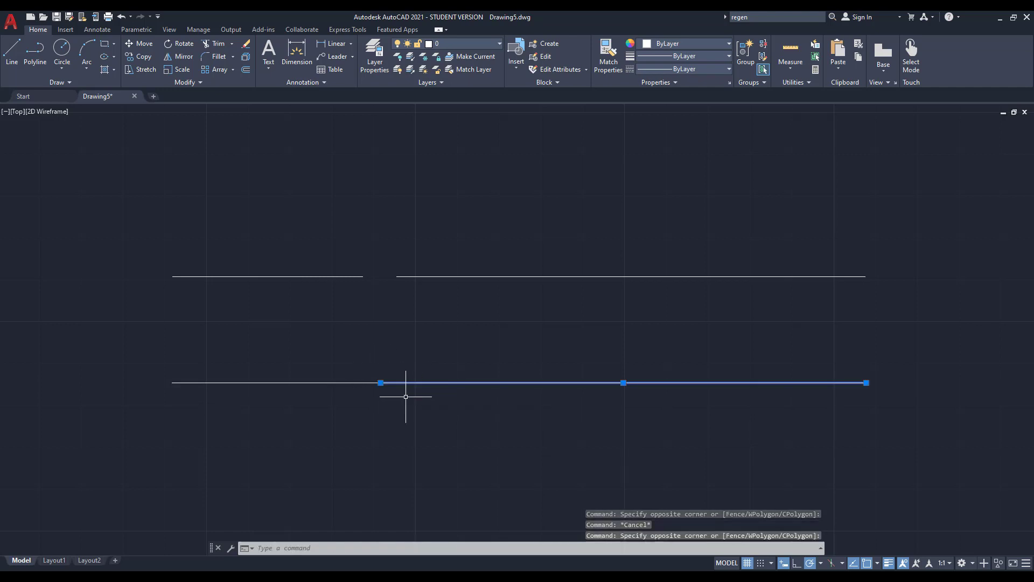
{"action": "key", "text": "Escape"}
{"action": "left_click", "coordinate": [342, 370]}
{"action": "left_click", "coordinate": [325, 401]}
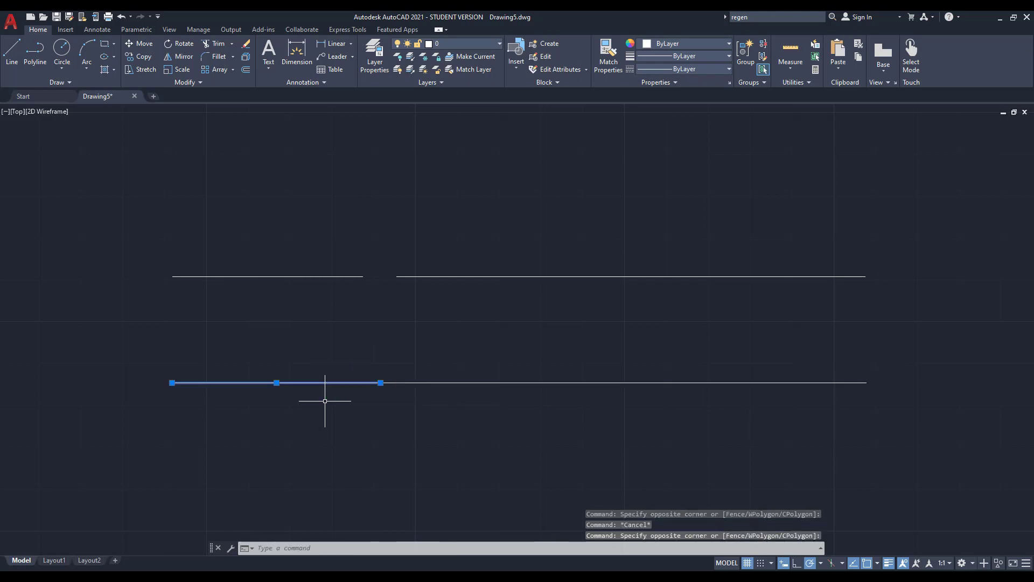
{"action": "key", "text": "Escape"}
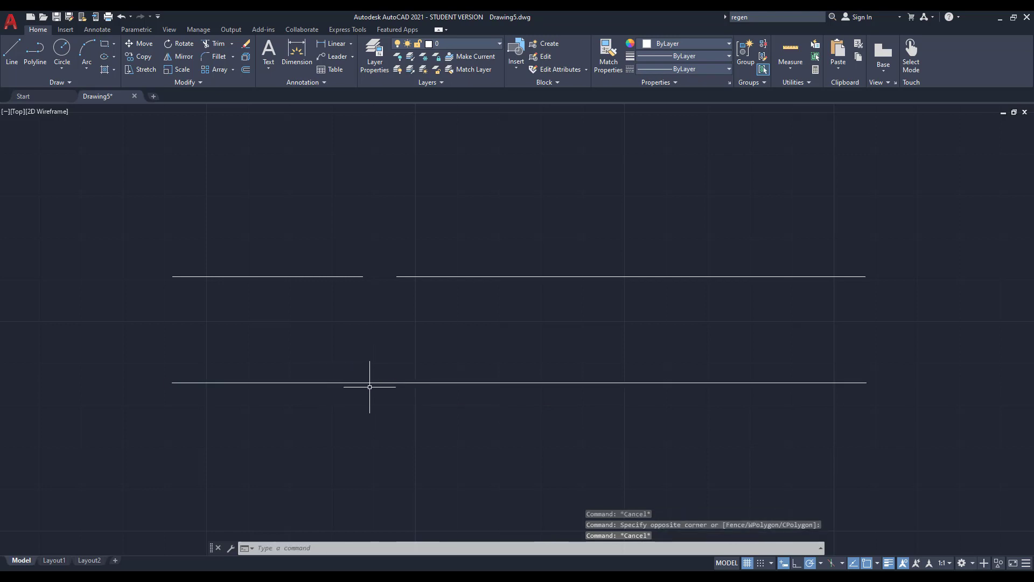
{"action": "left_click", "coordinate": [397, 380]}
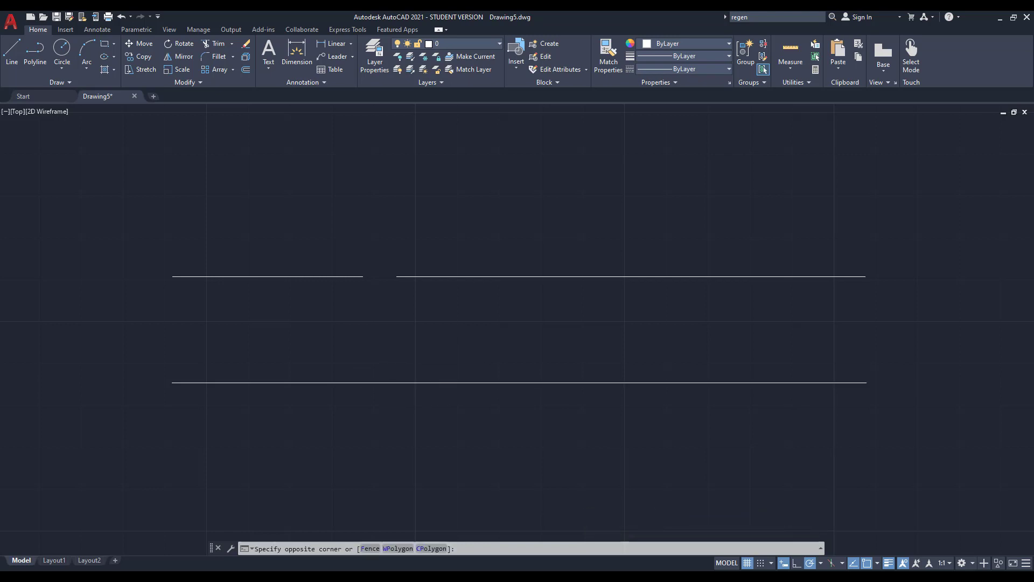
{"action": "left_click", "coordinate": [388, 381]}
{"action": "key", "text": "Escape"}
{"action": "left_click", "coordinate": [350, 377]}
{"action": "left_click", "coordinate": [346, 391]}
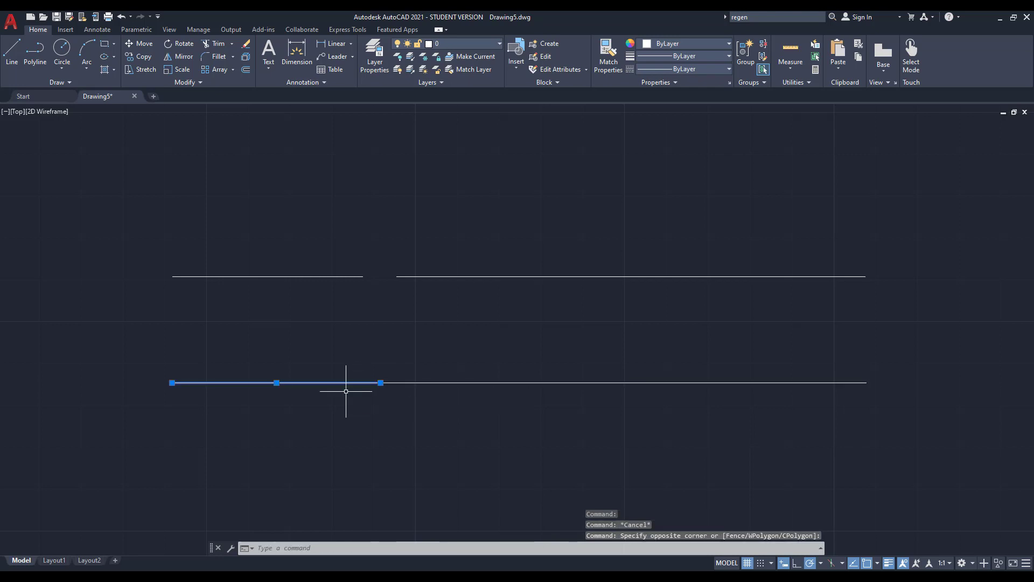
{"action": "key", "text": "Escape"}
Erase the lower line's piece to the right of the break point and undo the erasure.
{"action": "left_click", "coordinate": [438, 358]}
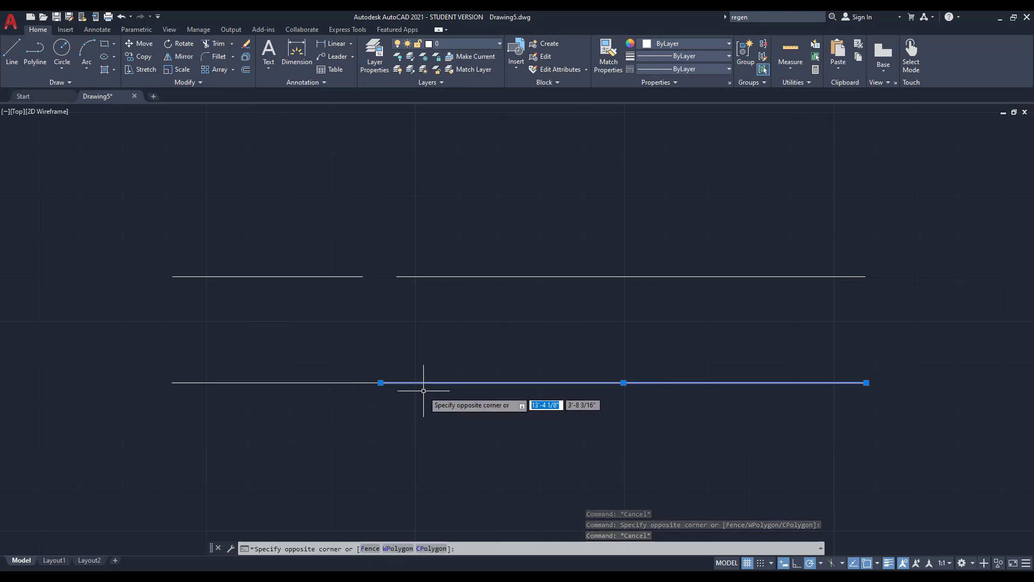
{"action": "left_click", "coordinate": [423, 391]}
{"action": "key", "text": "Delete"}
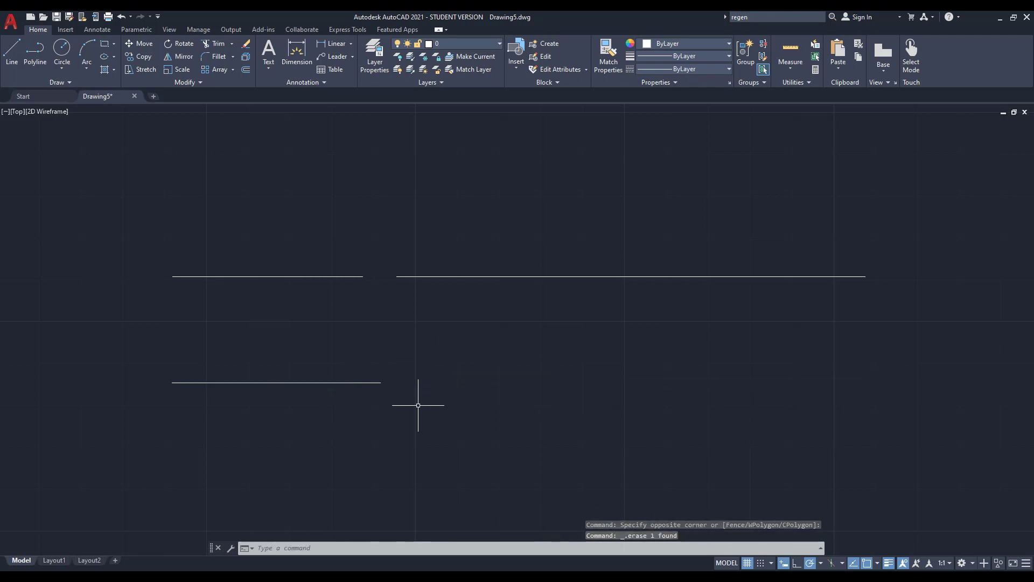
{"action": "key", "text": "ctrl+z"}
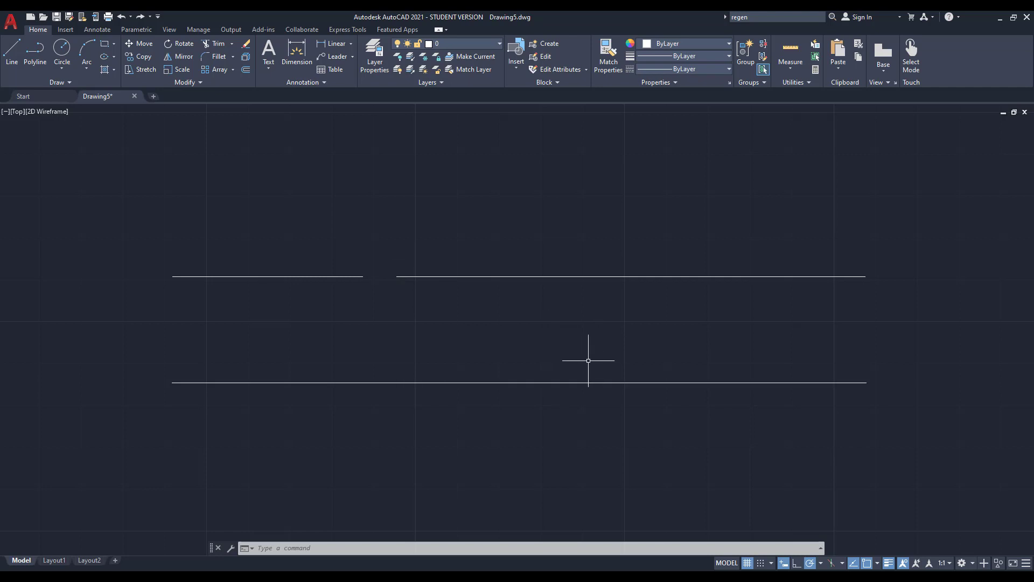
Split the longer right piece of the lower line without a gap using Break at Point, about 70% along its length.
{"action": "left_click", "coordinate": [192, 81]}
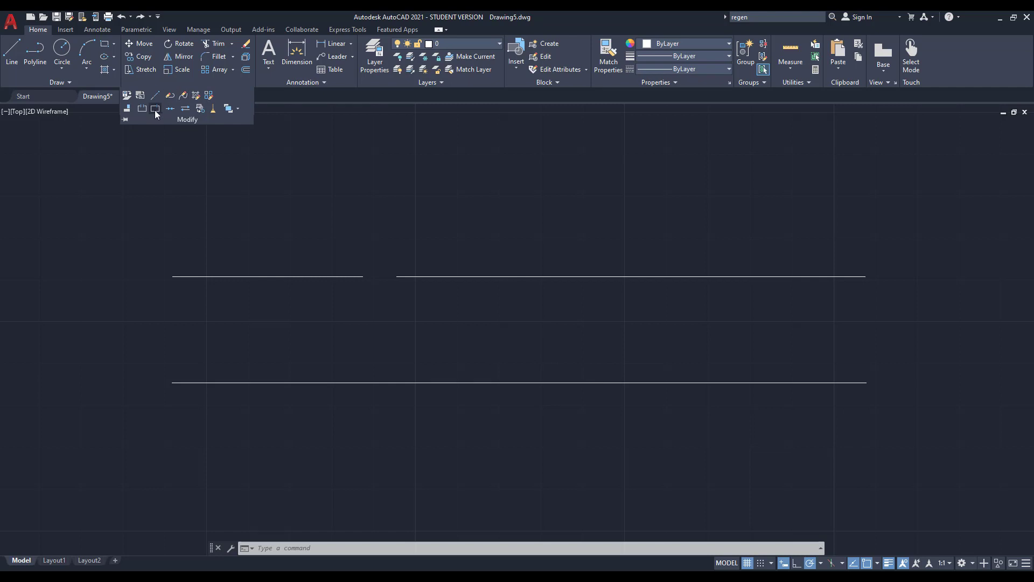
{"action": "left_click", "coordinate": [155, 110]}
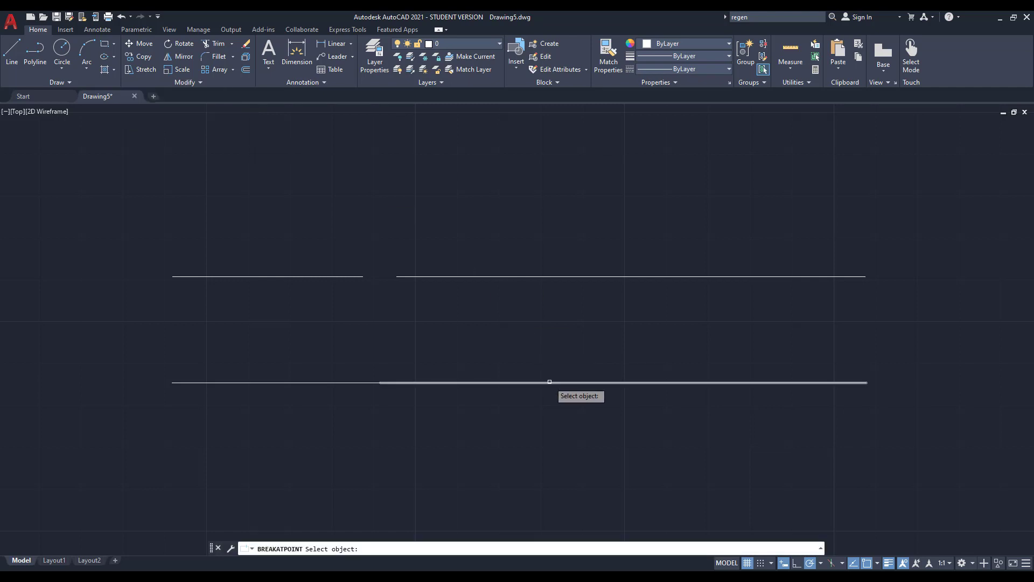
{"action": "left_click", "coordinate": [516, 383]}
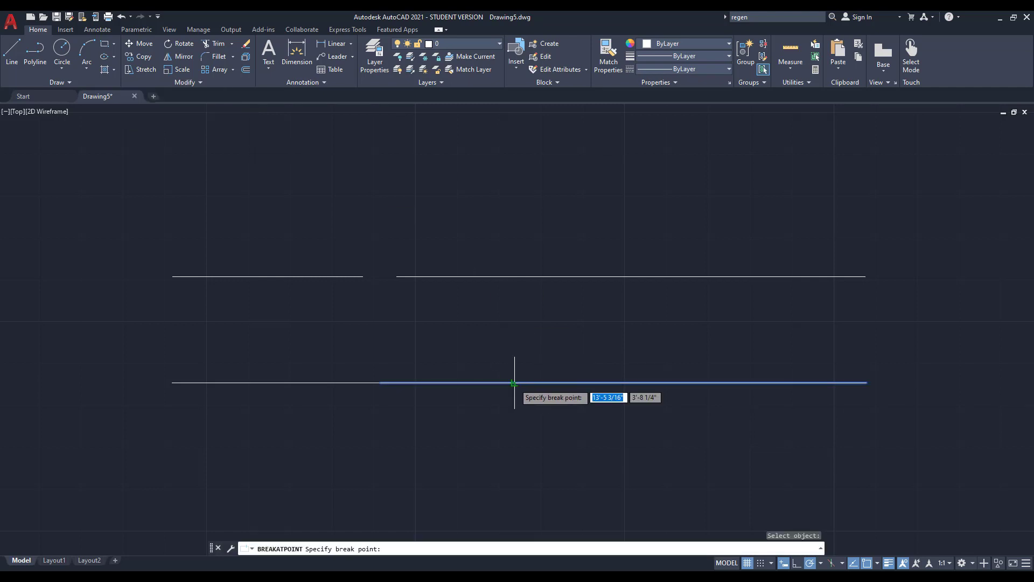
{"action": "left_click", "coordinate": [720, 383]}
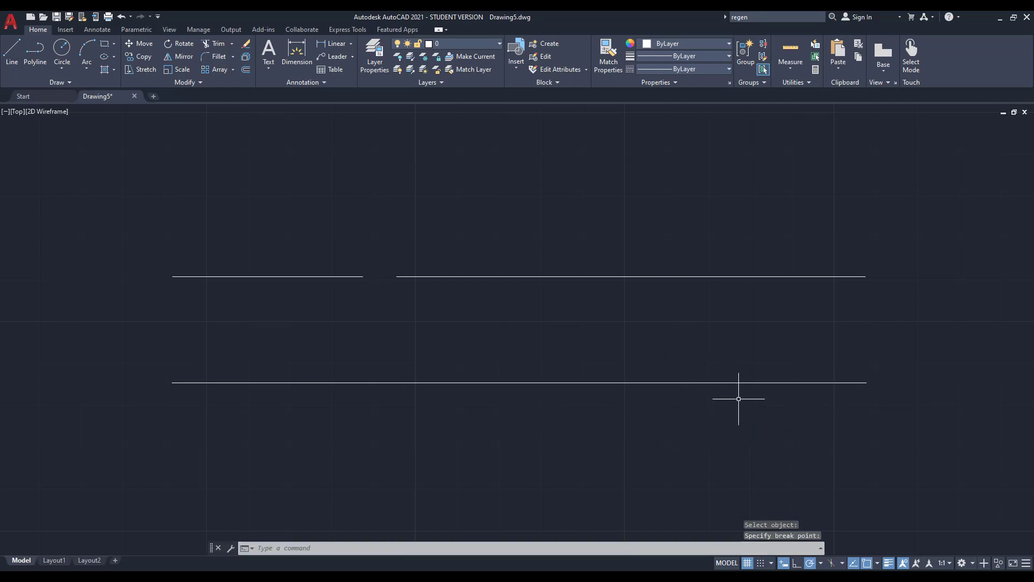
Select all the pieces of the lower line to check where each one starts and ends, and clear the selection.
{"action": "left_click", "coordinate": [748, 383]}
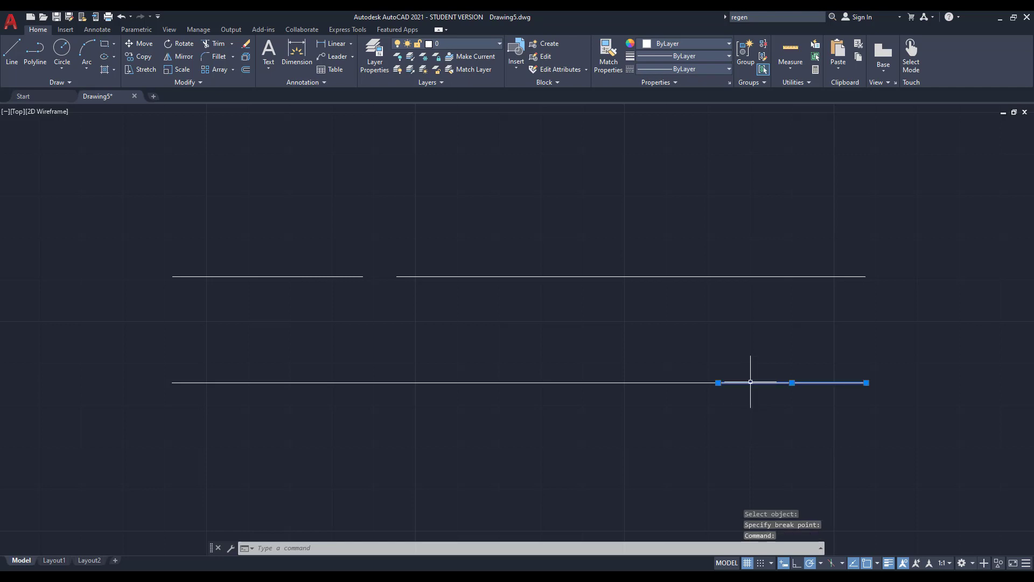
{"action": "left_click", "coordinate": [677, 386]}
{"action": "left_click", "coordinate": [669, 371]}
{"action": "left_click", "coordinate": [327, 404]}
{"action": "left_click", "coordinate": [319, 357]}
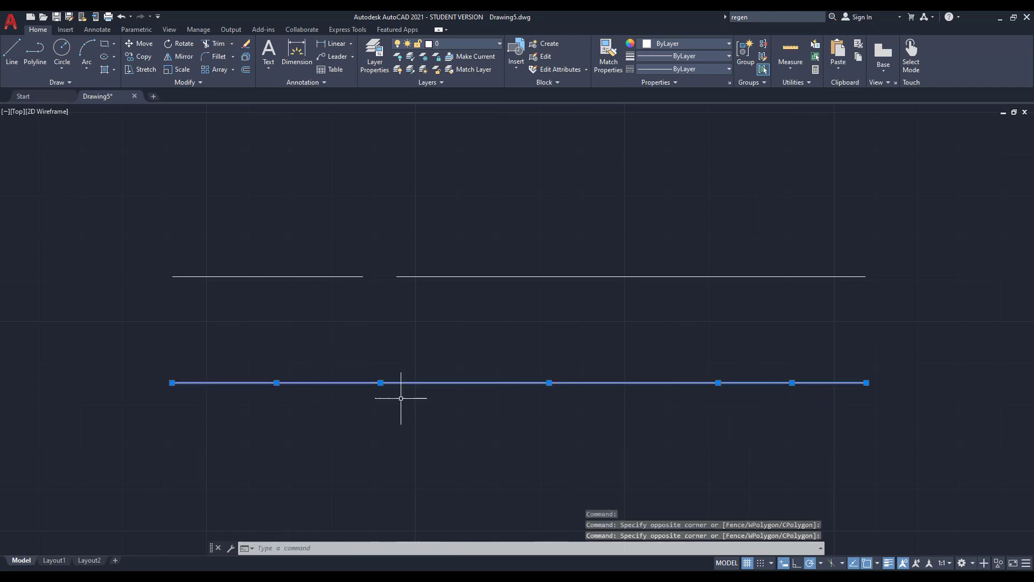
{"action": "key", "text": "Escape"}
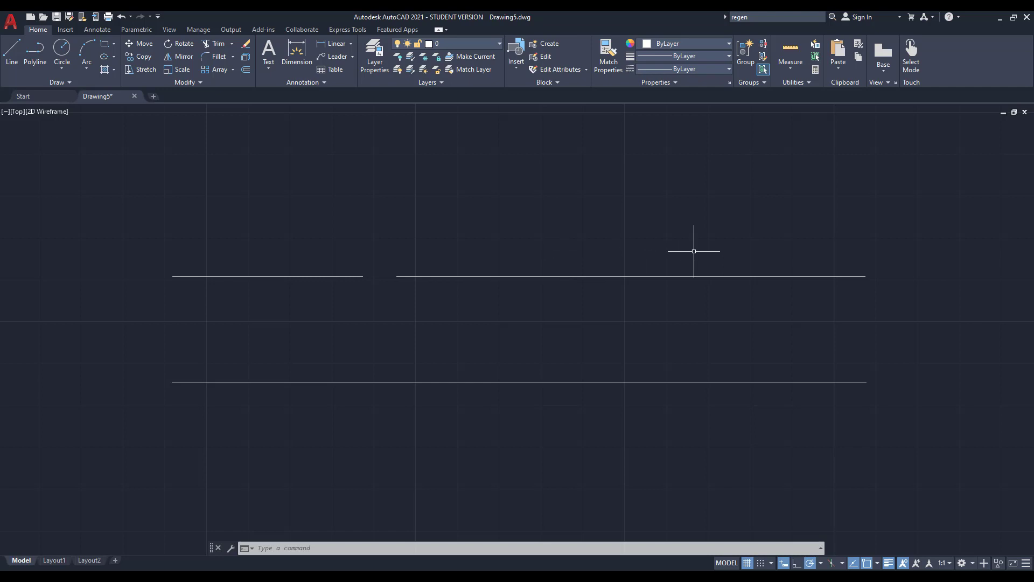
Try a 5-sided polygon centred to the left of the Circumscribed pentagon example, stopping at the inscribed or circumscribed choice.
{"action": "scroll", "coordinate": [772, 292], "scroll_direction": "down", "scroll_amount": 6}
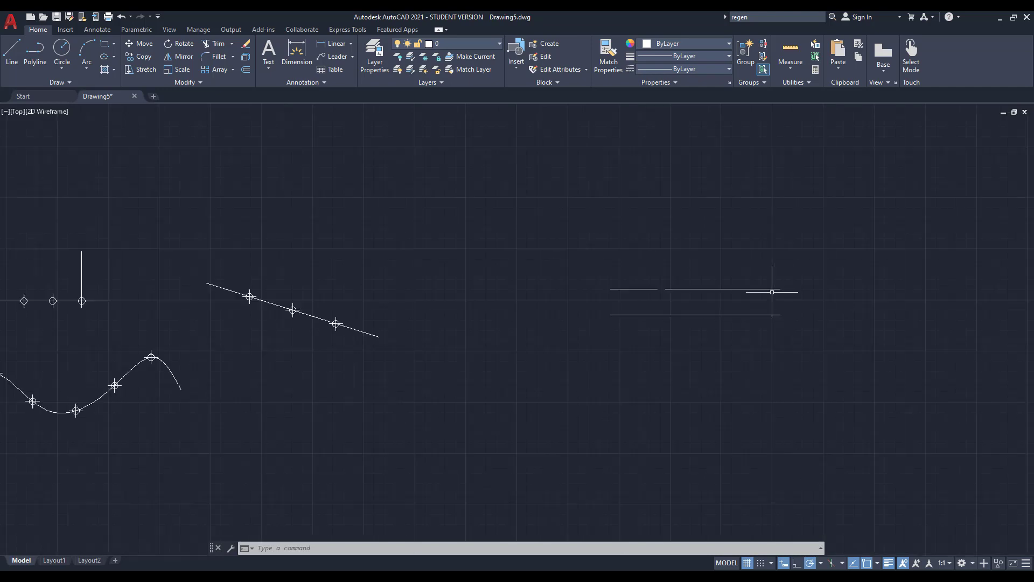
{"action": "scroll", "coordinate": [772, 292], "scroll_direction": "down", "scroll_amount": 8}
{"action": "scroll", "coordinate": [380, 305], "scroll_direction": "up", "scroll_amount": 2}
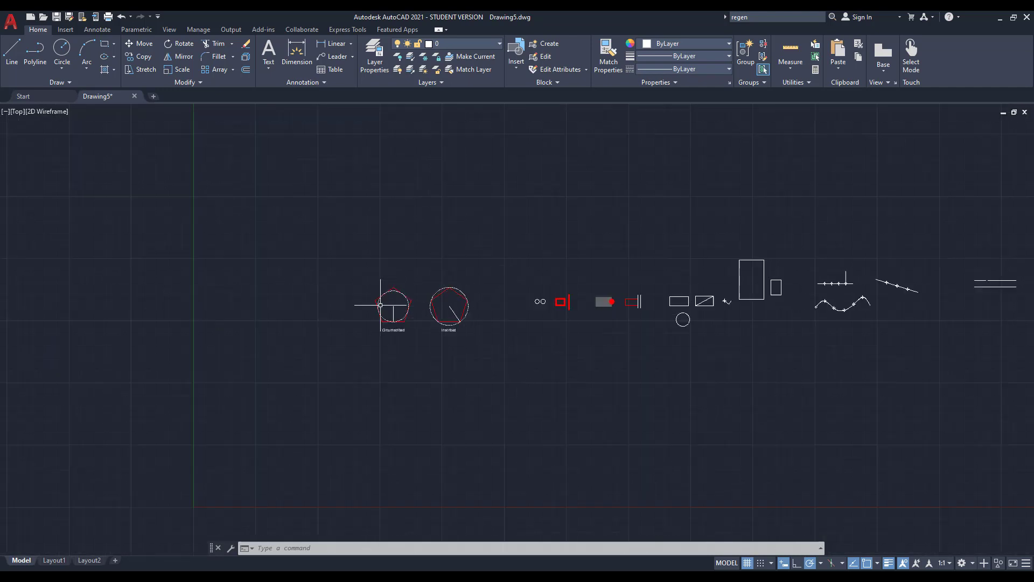
{"action": "scroll", "coordinate": [380, 305], "scroll_direction": "up", "scroll_amount": 8}
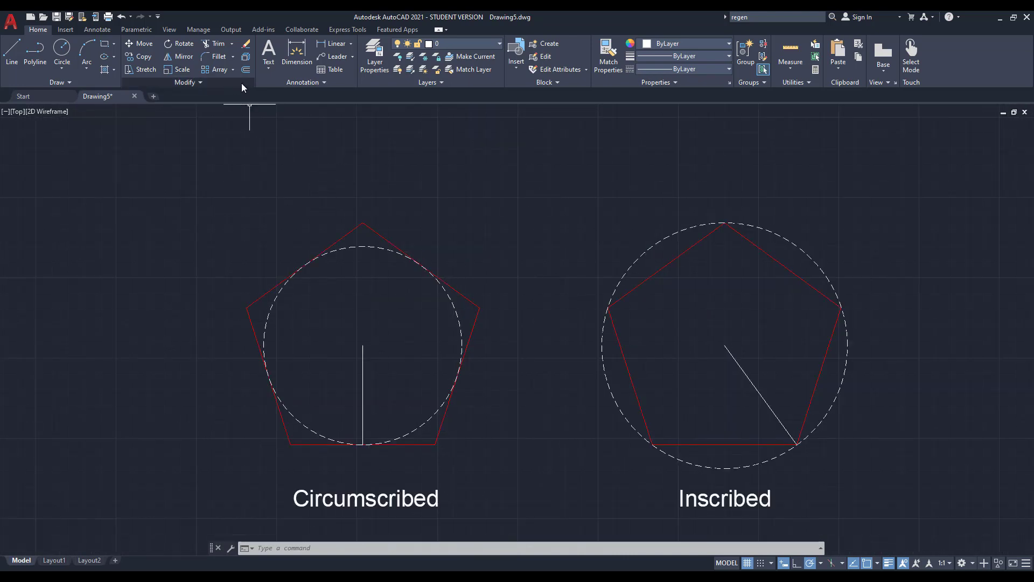
{"action": "left_click", "coordinate": [114, 43]}
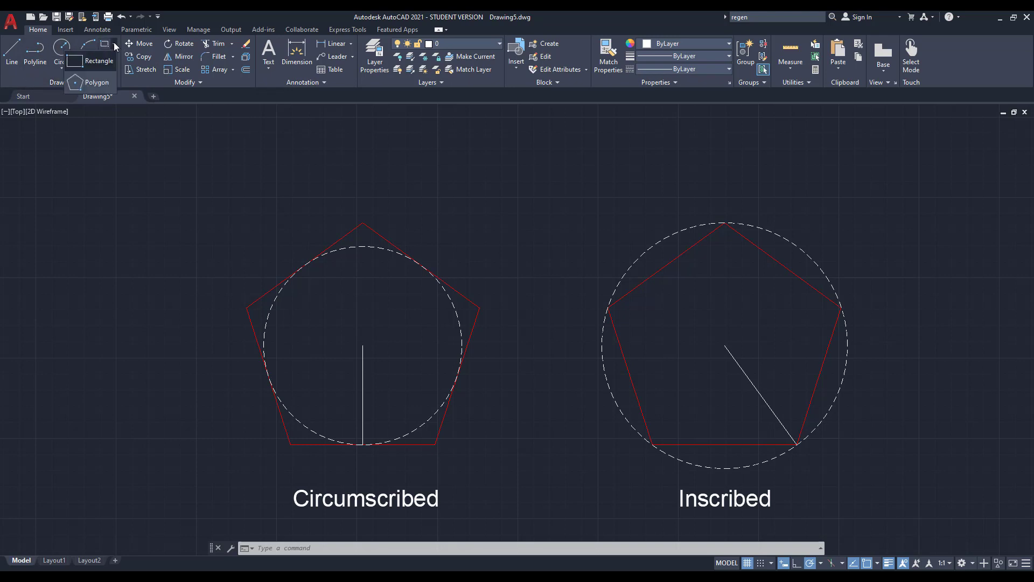
{"action": "left_click", "coordinate": [87, 83]}
{"action": "scroll", "coordinate": [441, 229], "scroll_direction": "down", "scroll_amount": 4}
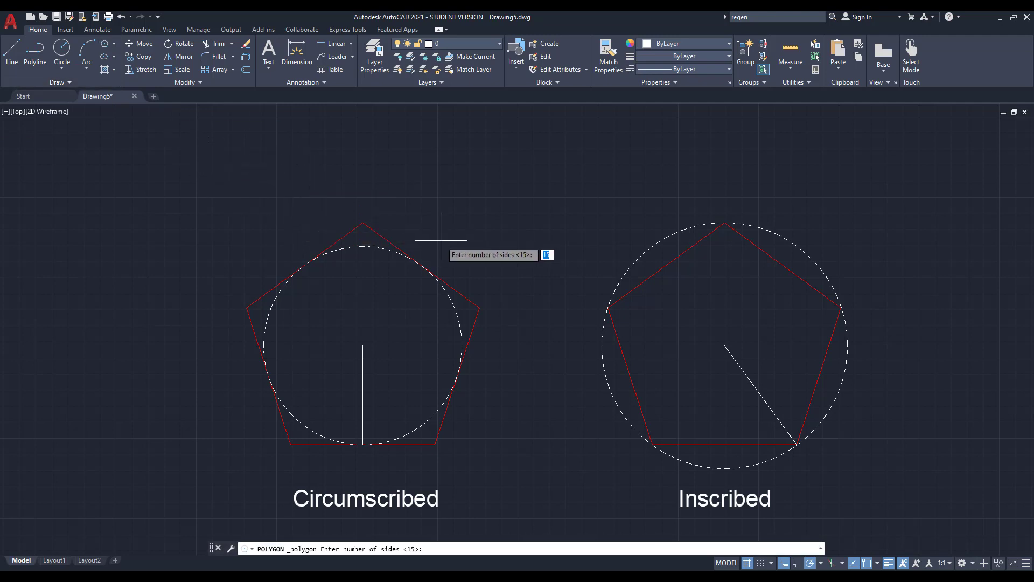
{"action": "scroll", "coordinate": [242, 186], "scroll_direction": "up", "scroll_amount": 2}
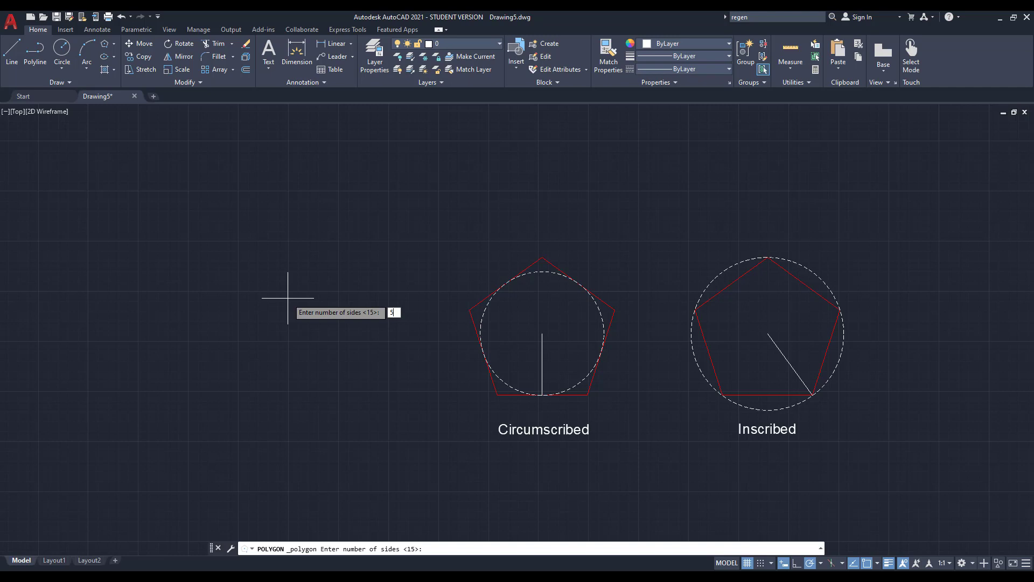
{"action": "key", "text": "Return"}
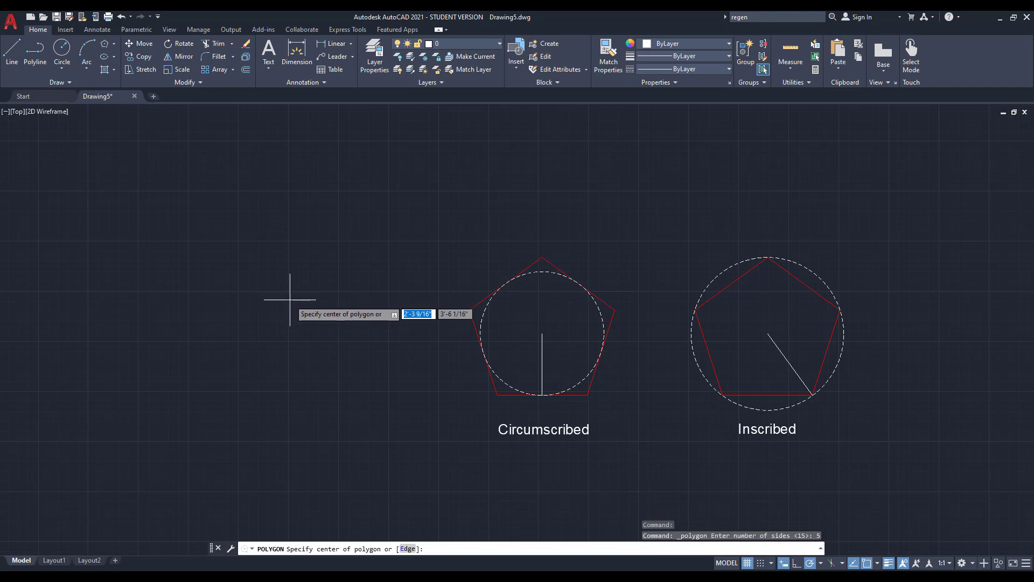
{"action": "left_click", "coordinate": [219, 251]}
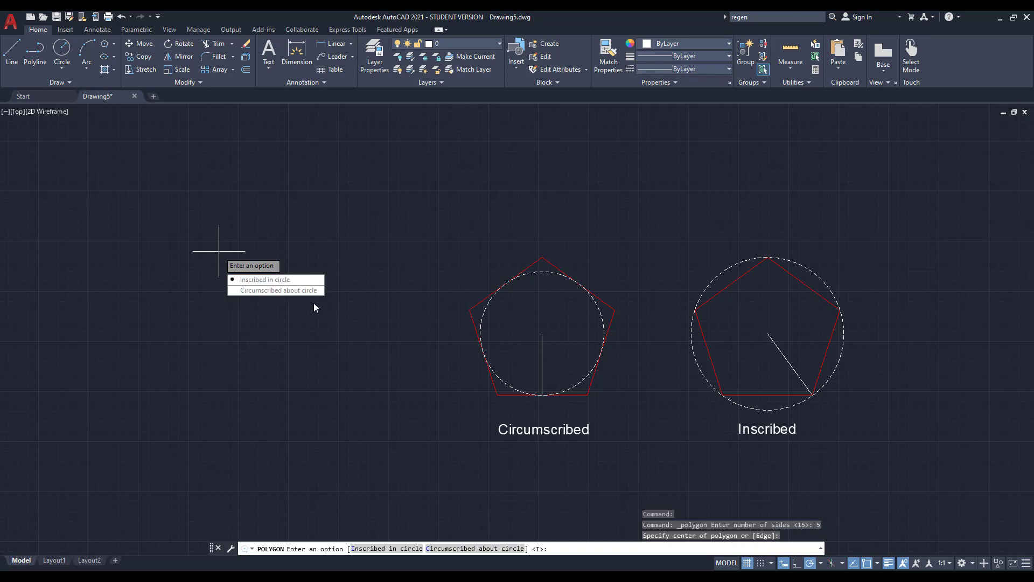
{"action": "key", "text": "Escape"}
Compare how the Circumscribed and Inscribed pentagon examples relate to their dashed circles and radius lines.
{"action": "scroll", "coordinate": [280, 341], "scroll_direction": "down", "scroll_amount": 2}
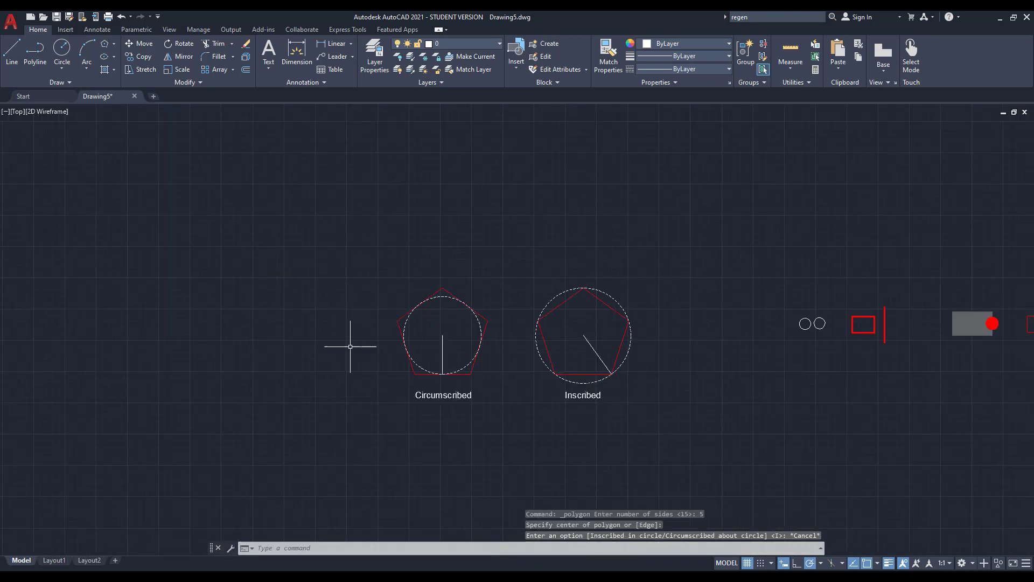
{"action": "scroll", "coordinate": [488, 363], "scroll_direction": "up", "scroll_amount": 2}
{"action": "scroll", "coordinate": [450, 342], "scroll_direction": "up", "scroll_amount": 2}
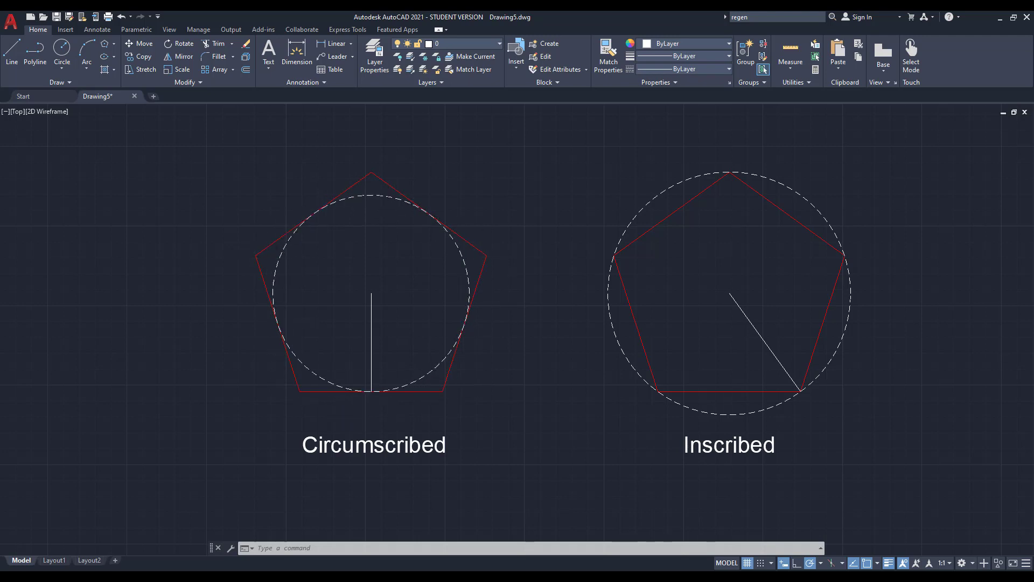
{"action": "scroll", "coordinate": [376, 390], "scroll_direction": "up", "scroll_amount": 6}
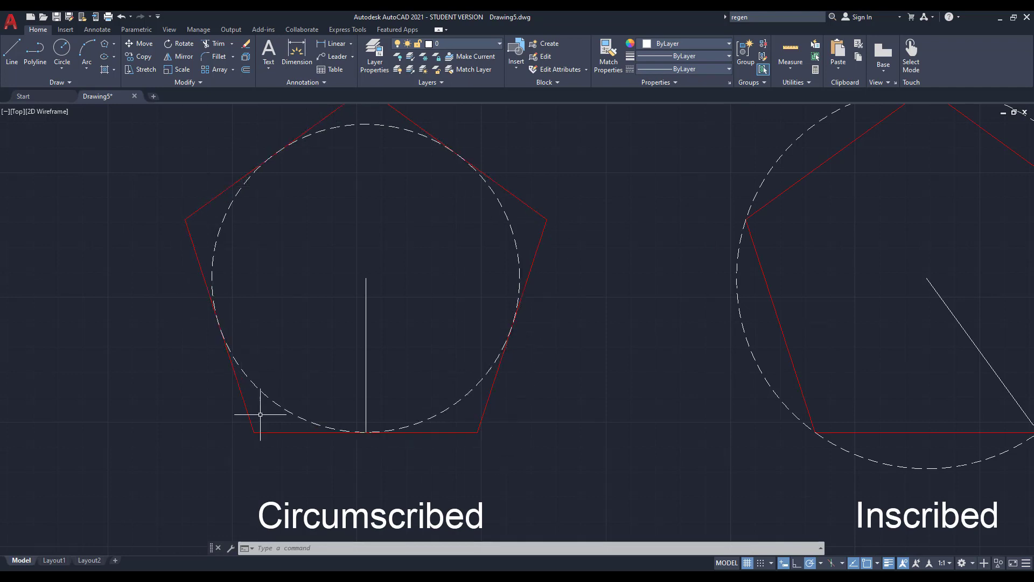
{"action": "scroll", "coordinate": [374, 380], "scroll_direction": "down", "scroll_amount": 2}
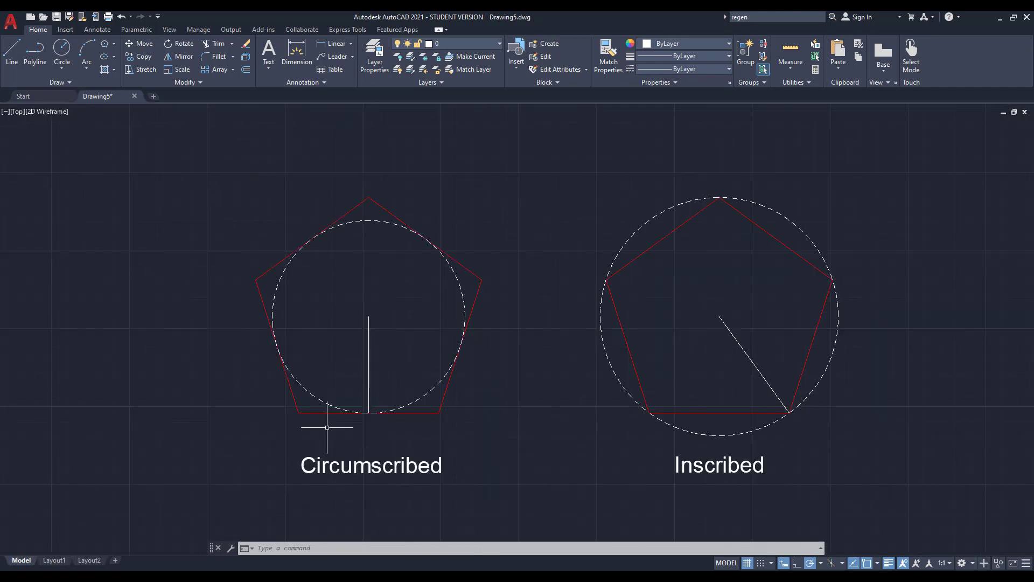
{"action": "scroll", "coordinate": [288, 470], "scroll_direction": "down", "scroll_amount": 2}
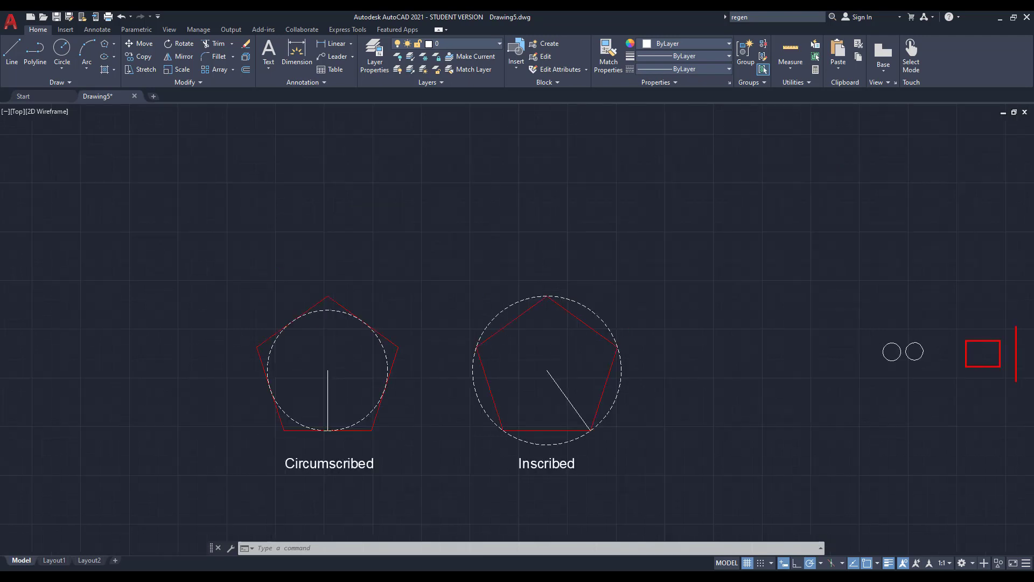
{"action": "middle_click_drag", "start_coordinate": [519, 506], "coordinate": [388, 488]}
{"action": "scroll", "coordinate": [388, 480], "scroll_direction": "up", "scroll_amount": 2}
{"action": "middle_click_drag", "start_coordinate": [339, 427], "coordinate": [418, 453]}
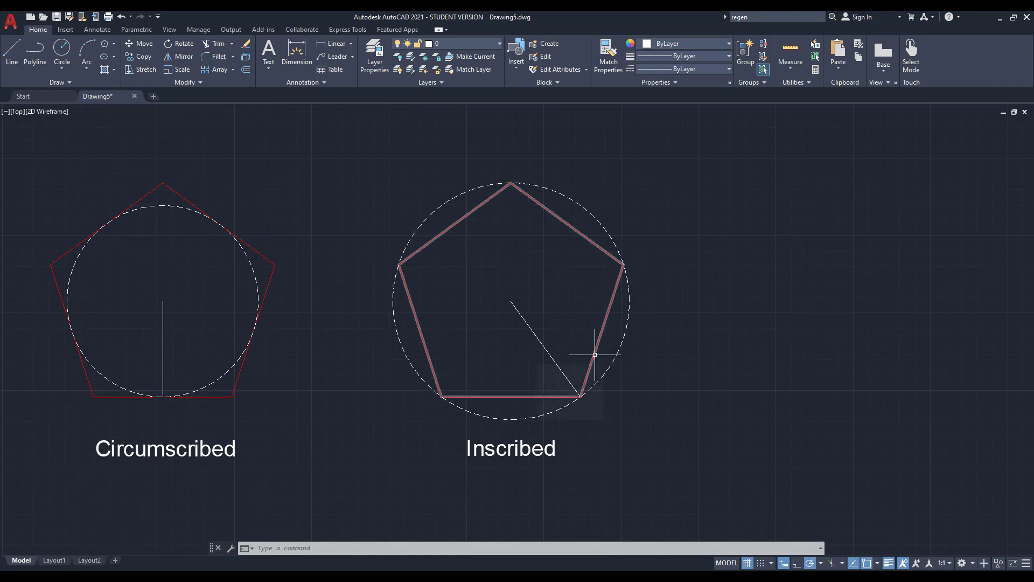
{"action": "mouse_move", "coordinate": [595, 355]}
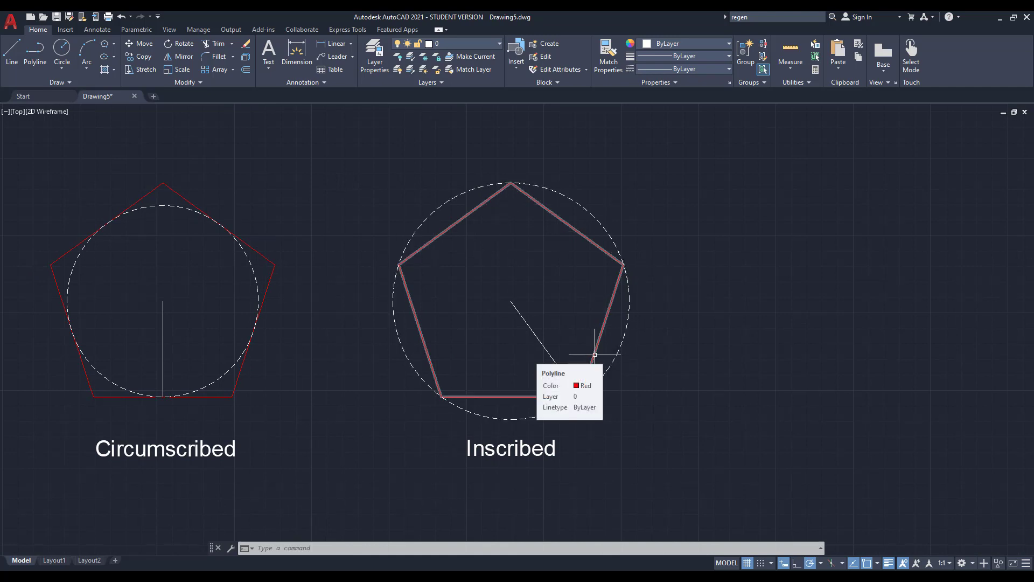
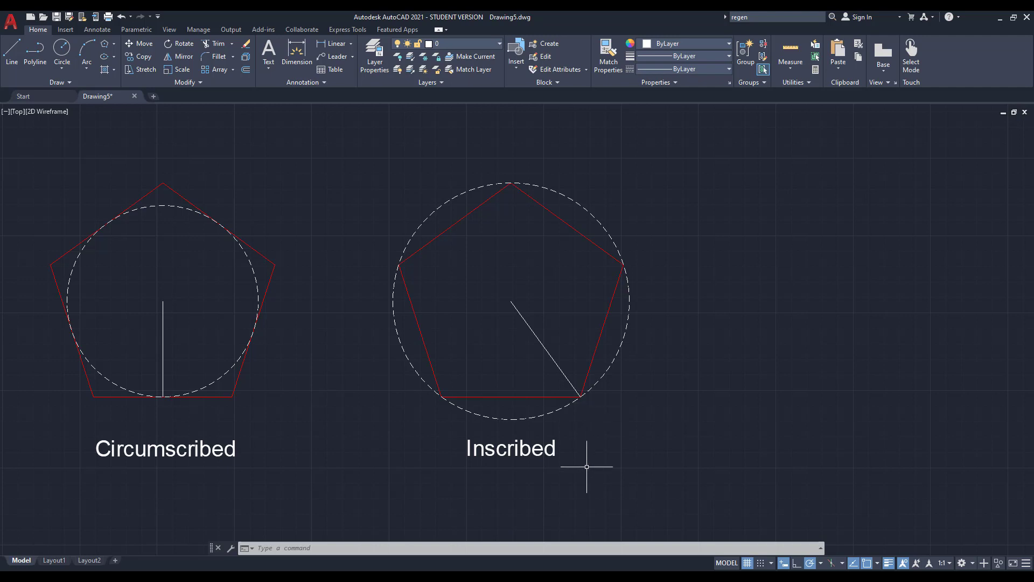
{"action": "scroll", "coordinate": [358, 394], "scroll_direction": "down", "scroll_amount": 2}
{"action": "scroll", "coordinate": [558, 394], "scroll_direction": "up", "scroll_amount": 2}
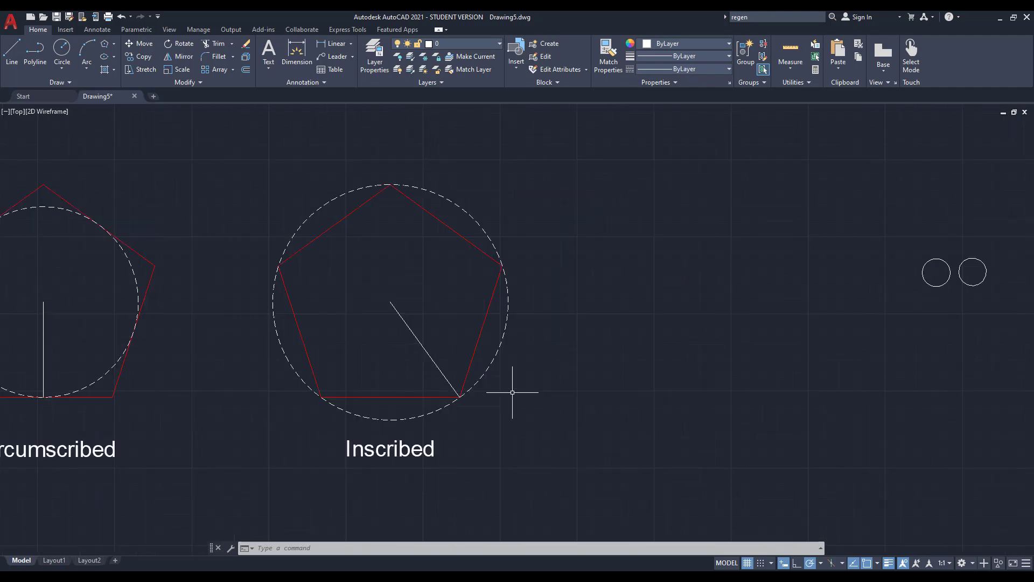
{"action": "scroll", "coordinate": [534, 365], "scroll_direction": "down", "scroll_amount": 3}
{"action": "scroll", "coordinate": [461, 349], "scroll_direction": "up", "scroll_amount": 4}
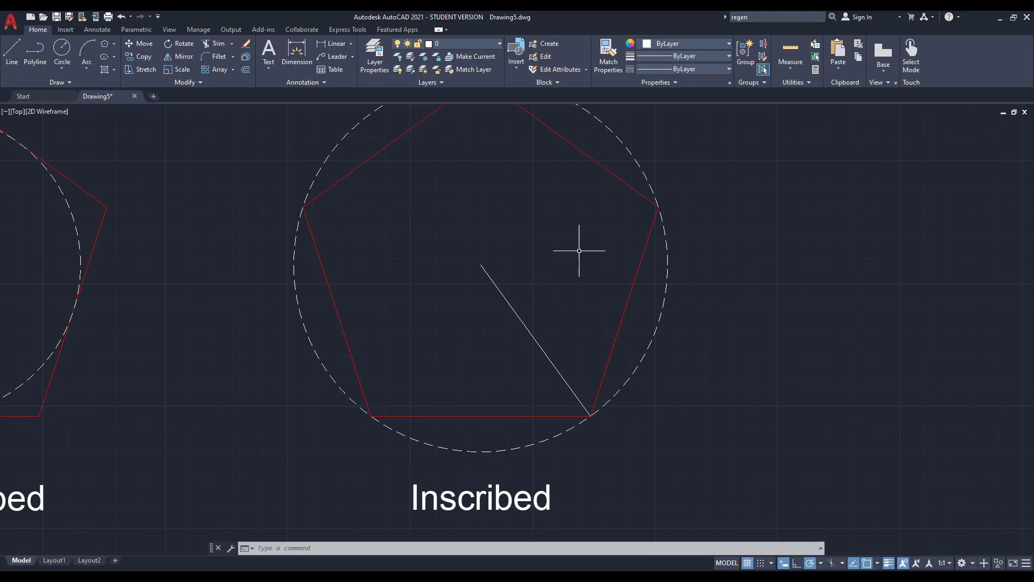
Start a new polygon near the Circumscribed and Inscribed pentagon examples.
{"action": "scroll", "coordinate": [579, 251], "scroll_direction": "down", "scroll_amount": 6}
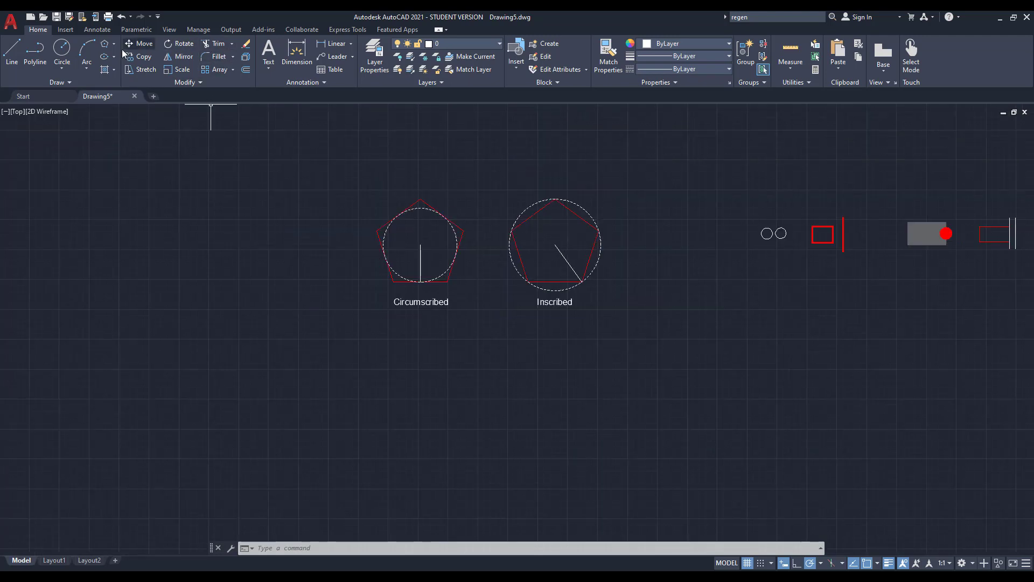
{"action": "left_click", "coordinate": [105, 42]}
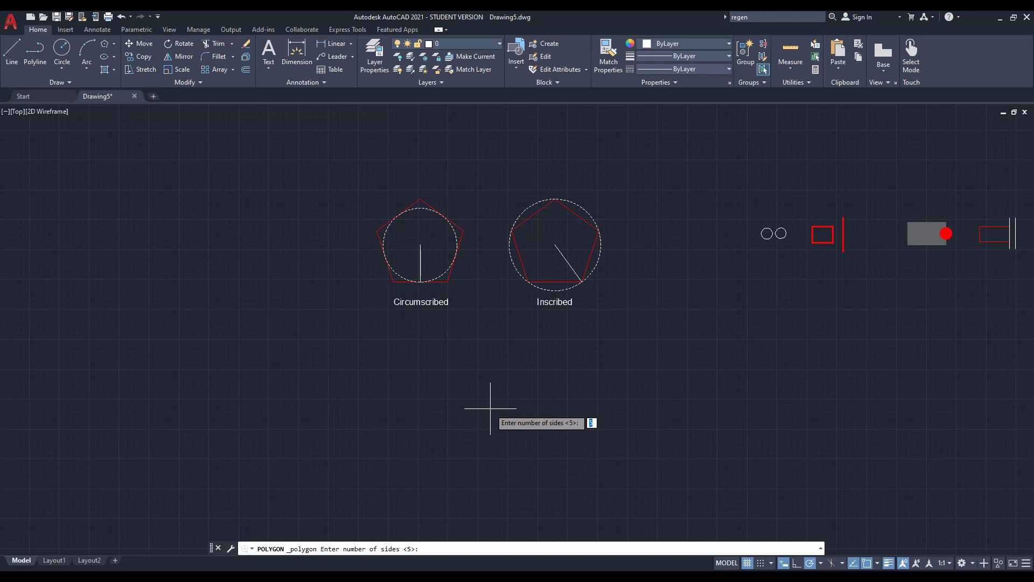
Draw a five-sided polygon inscribed in a circle of radius 3, in the empty area below the two labelled samples.
{"action": "key", "text": "Return"}
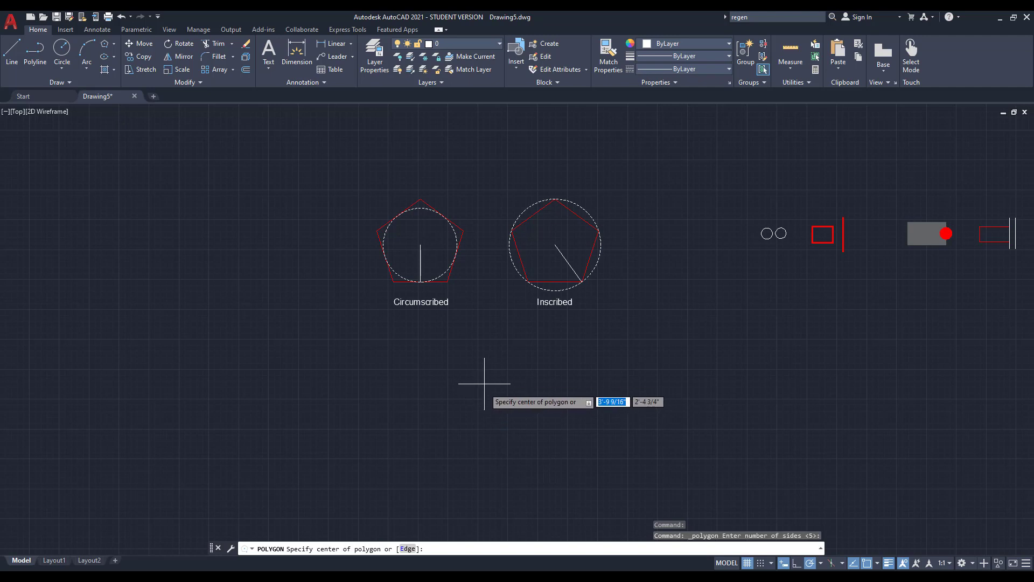
{"action": "left_click", "coordinate": [478, 391]}
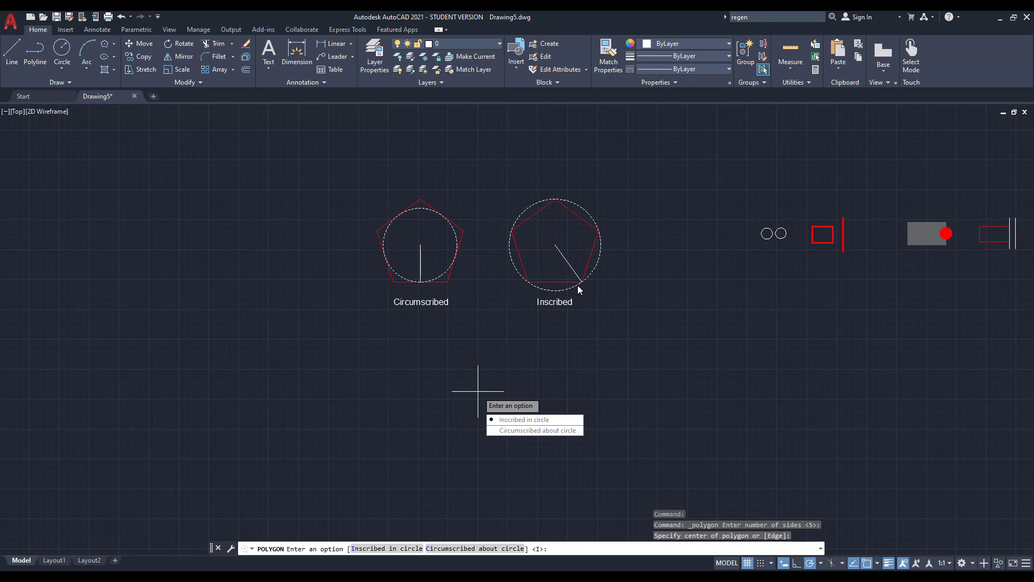
{"action": "left_click", "coordinate": [528, 424]}
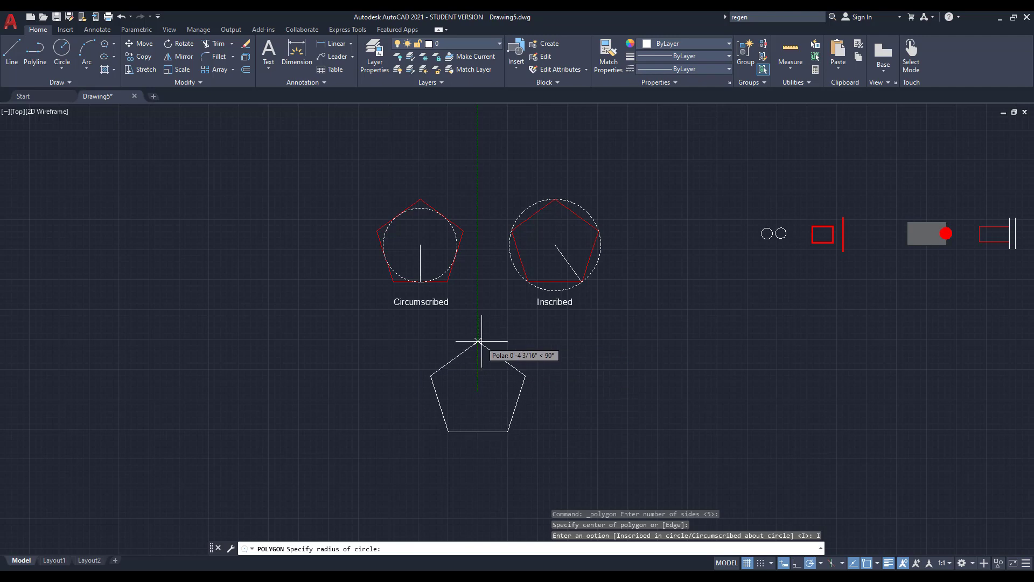
{"action": "type", "text": "3"}
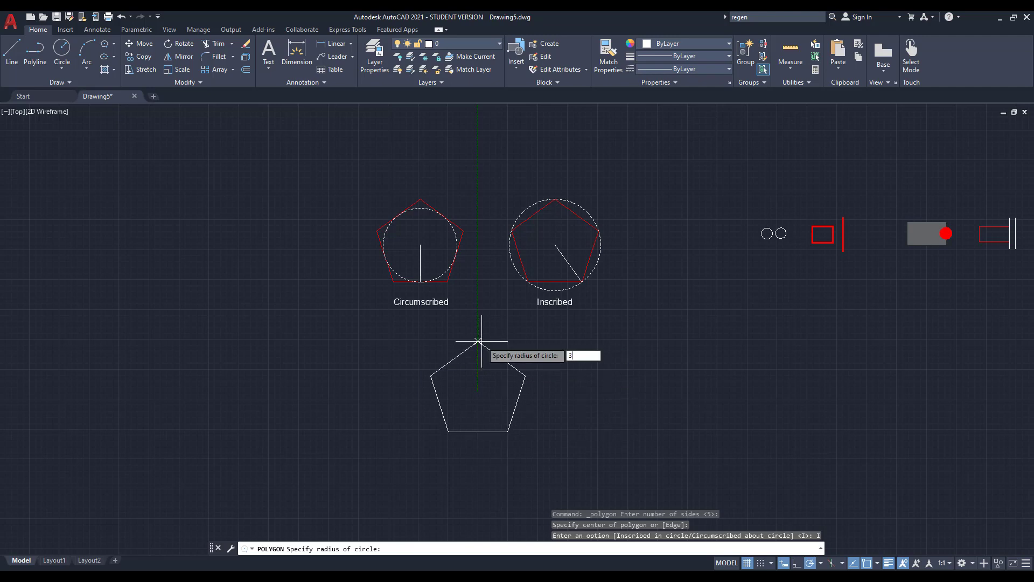
{"action": "key", "text": "Return"}
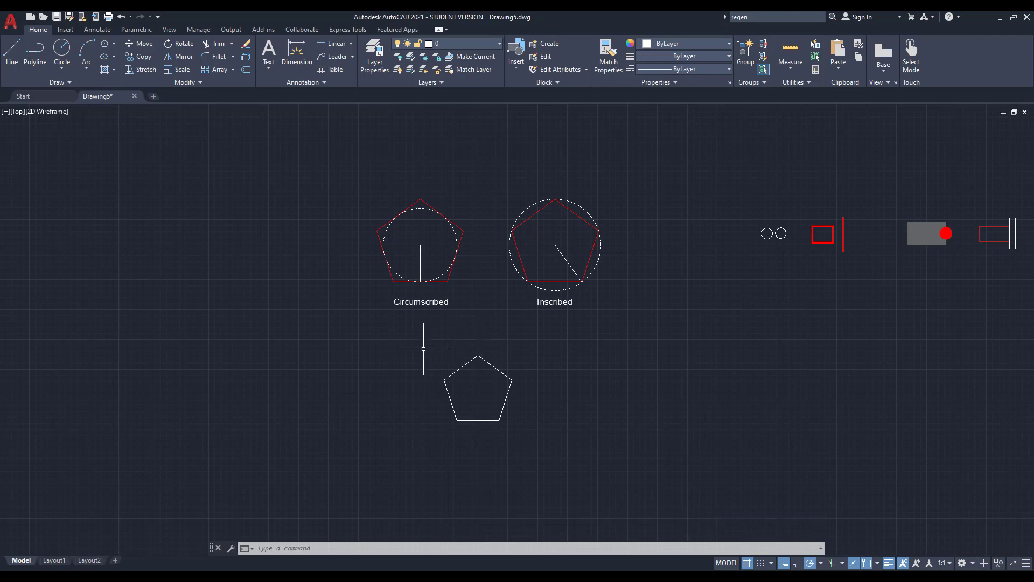
Draw a second five-sided polygon, inscribed in a circle of radius 5 with a vertex pointing straight up, to the right of the first.
{"action": "key", "text": "space"}
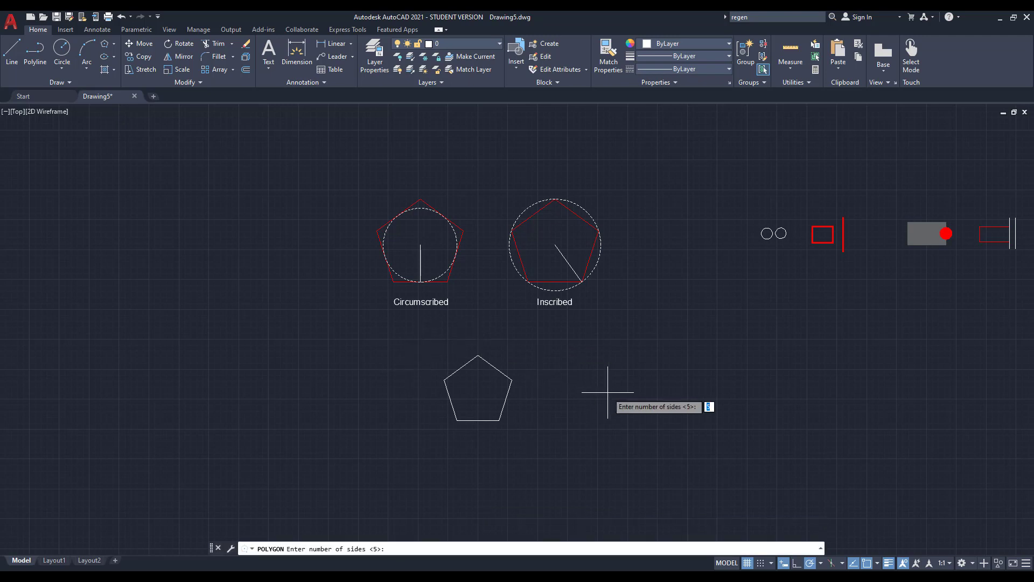
{"action": "scroll", "coordinate": [608, 386], "scroll_direction": "up", "scroll_amount": 4}
{"action": "scroll", "coordinate": [345, 358], "scroll_direction": "down", "scroll_amount": 2}
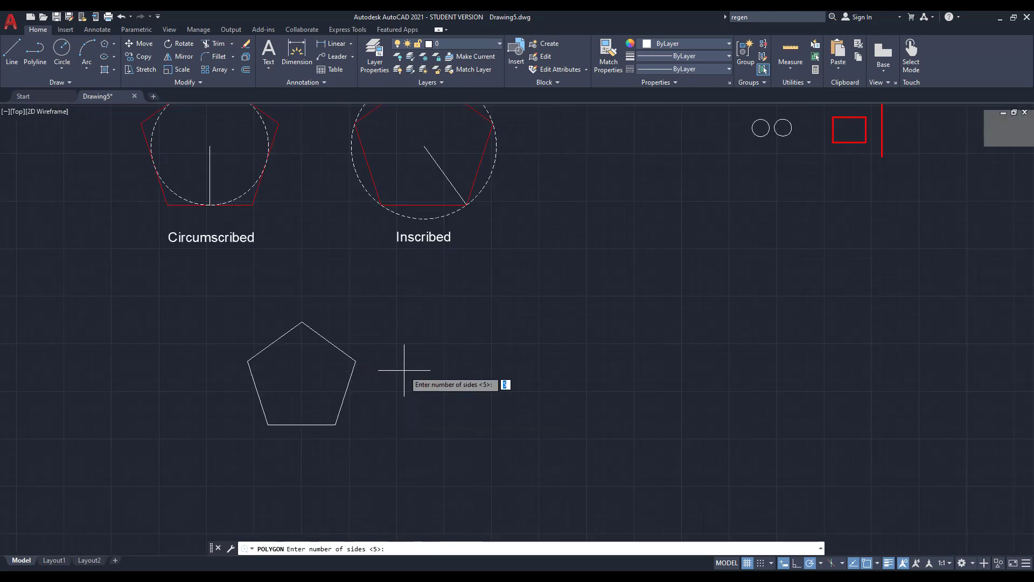
{"action": "key", "text": "Return"}
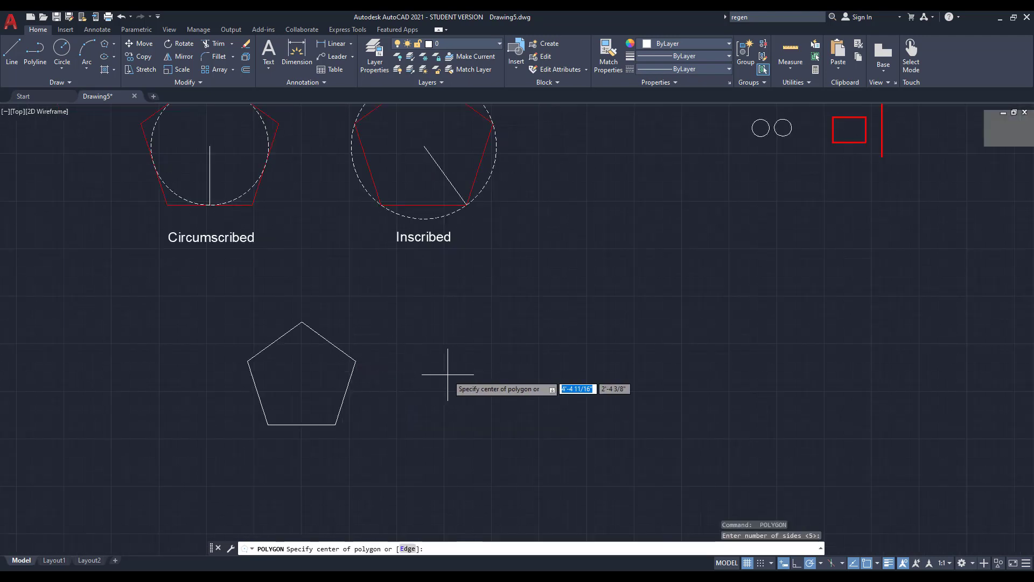
{"action": "left_click", "coordinate": [444, 376]}
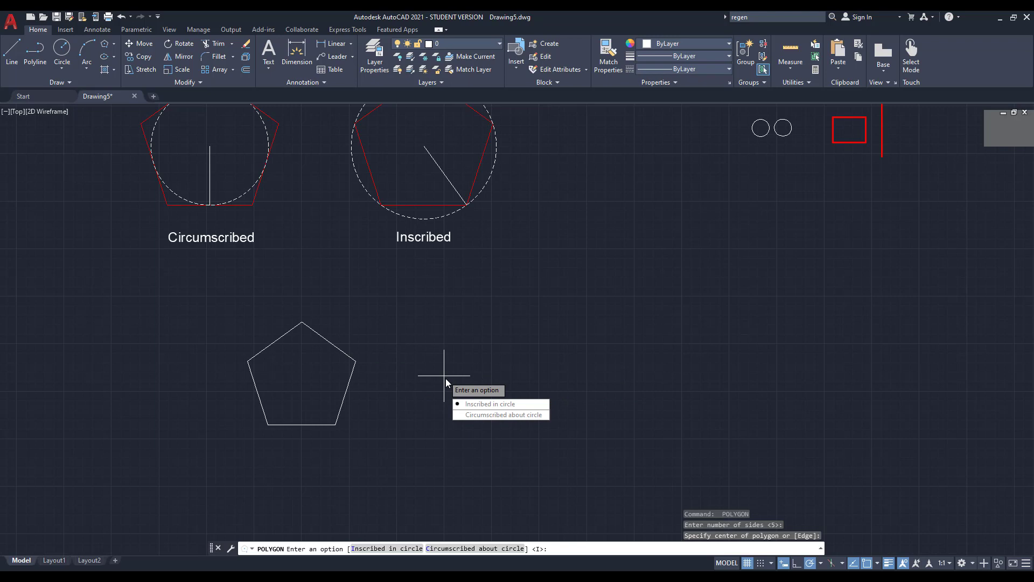
{"action": "left_click", "coordinate": [497, 406]}
{"action": "scroll", "coordinate": [451, 328], "scroll_direction": "up", "scroll_amount": 4}
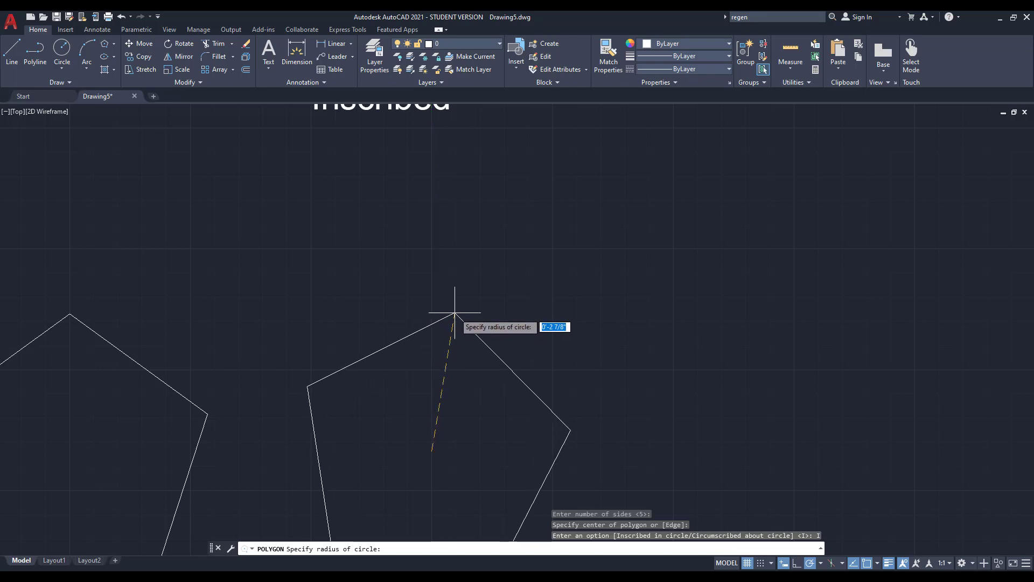
{"action": "scroll", "coordinate": [454, 312], "scroll_direction": "down", "scroll_amount": 2}
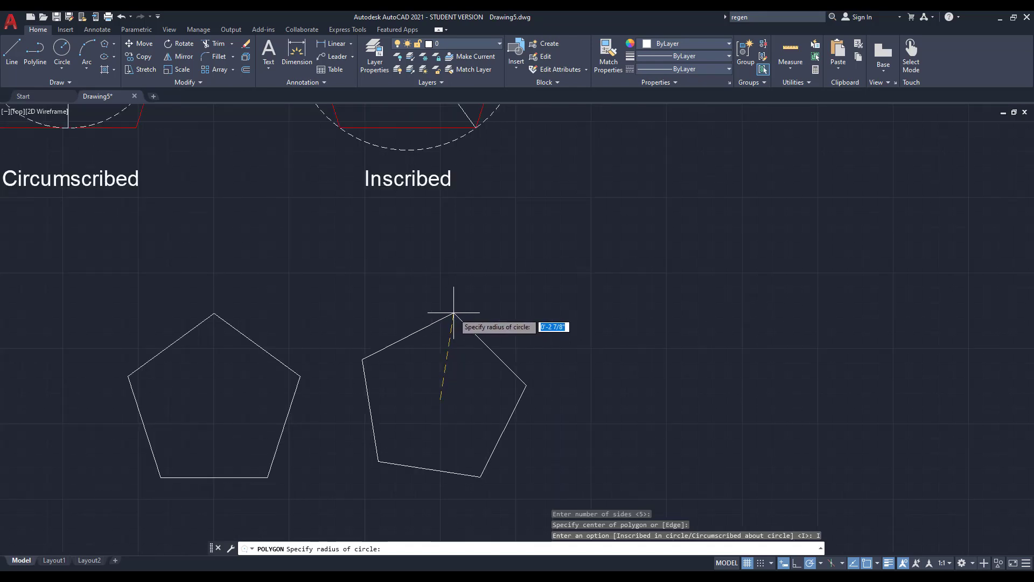
{"action": "scroll", "coordinate": [454, 313], "scroll_direction": "up", "scroll_amount": 2}
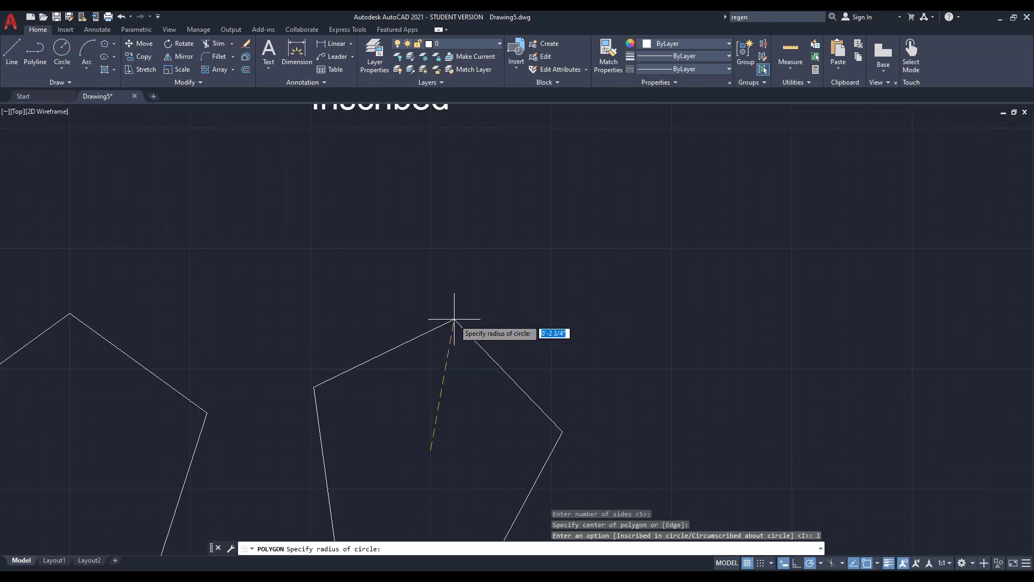
{"action": "scroll", "coordinate": [448, 317], "scroll_direction": "down", "scroll_amount": 2}
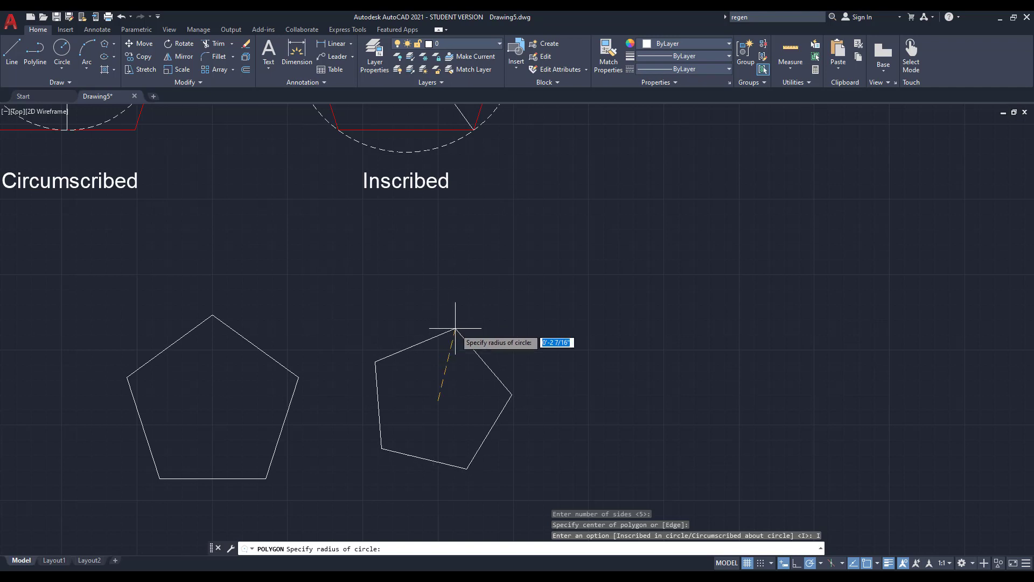
{"action": "scroll", "coordinate": [450, 324], "scroll_direction": "up", "scroll_amount": 2}
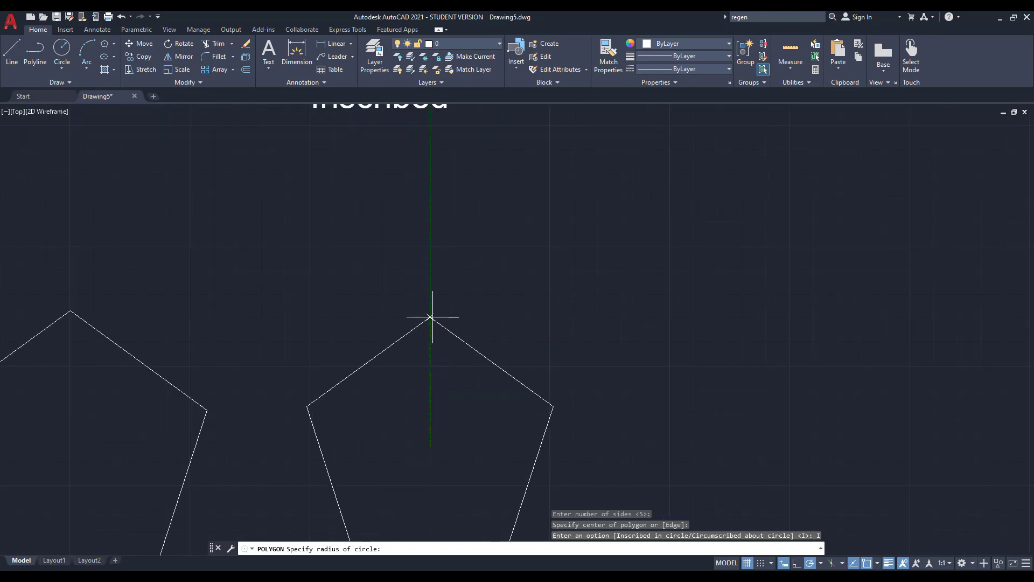
{"action": "scroll", "coordinate": [485, 318], "scroll_direction": "down", "scroll_amount": 2}
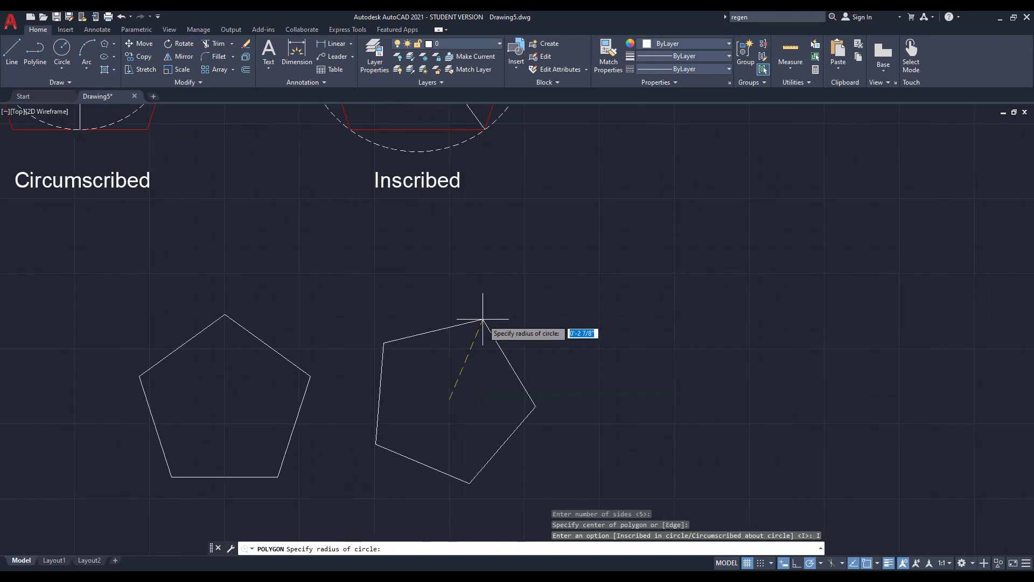
{"action": "scroll", "coordinate": [493, 325], "scroll_direction": "down", "scroll_amount": 2}
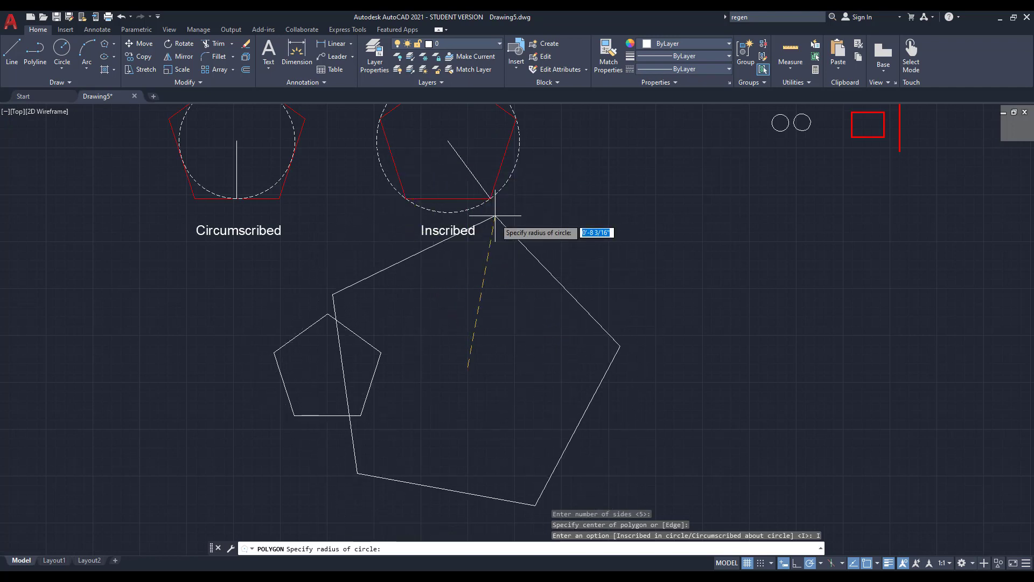
{"action": "scroll", "coordinate": [487, 277], "scroll_direction": "down", "scroll_amount": 2}
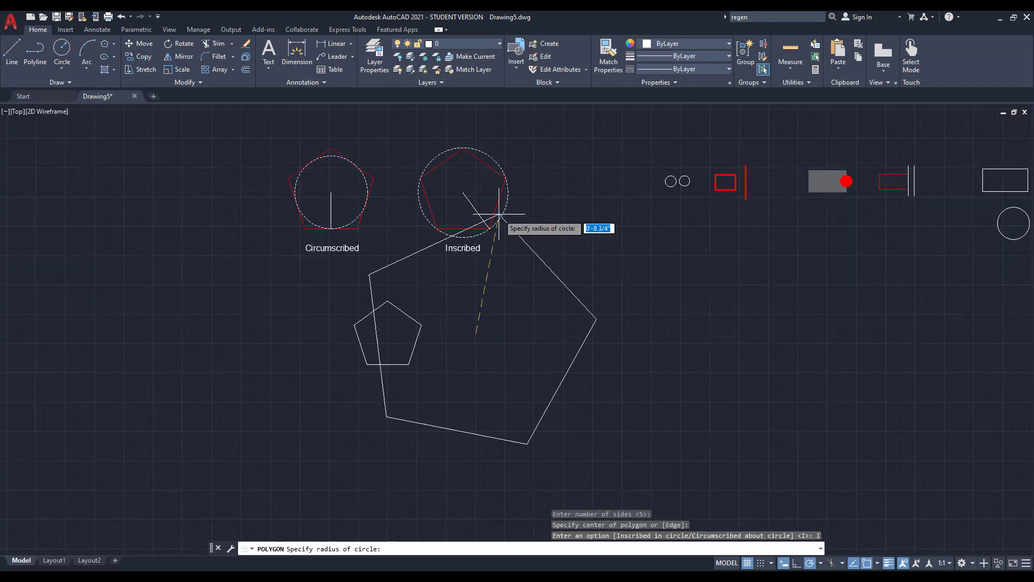
{"action": "scroll", "coordinate": [442, 213], "scroll_direction": "up", "scroll_amount": 4}
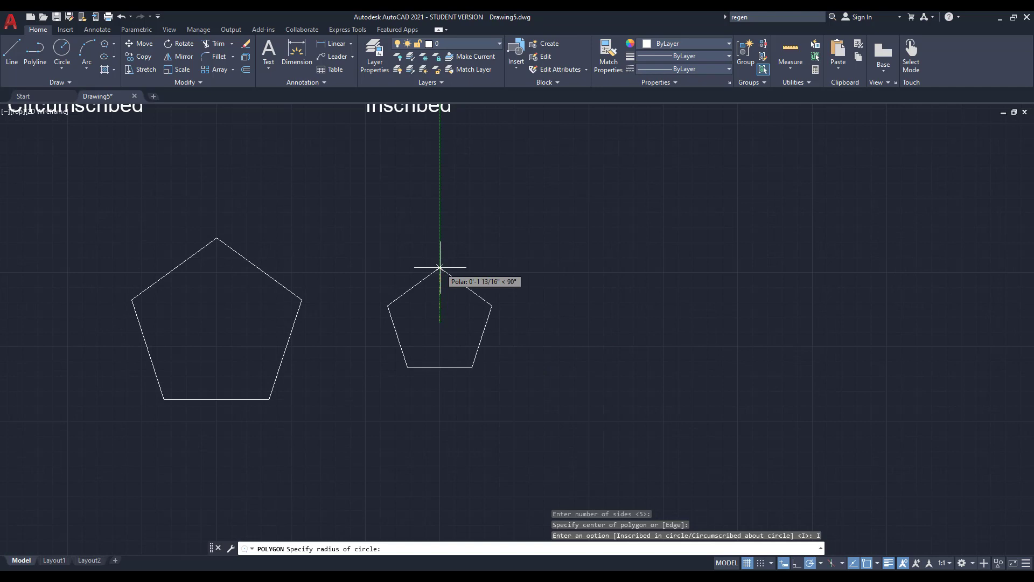
{"action": "left_click", "coordinate": [440, 268]}
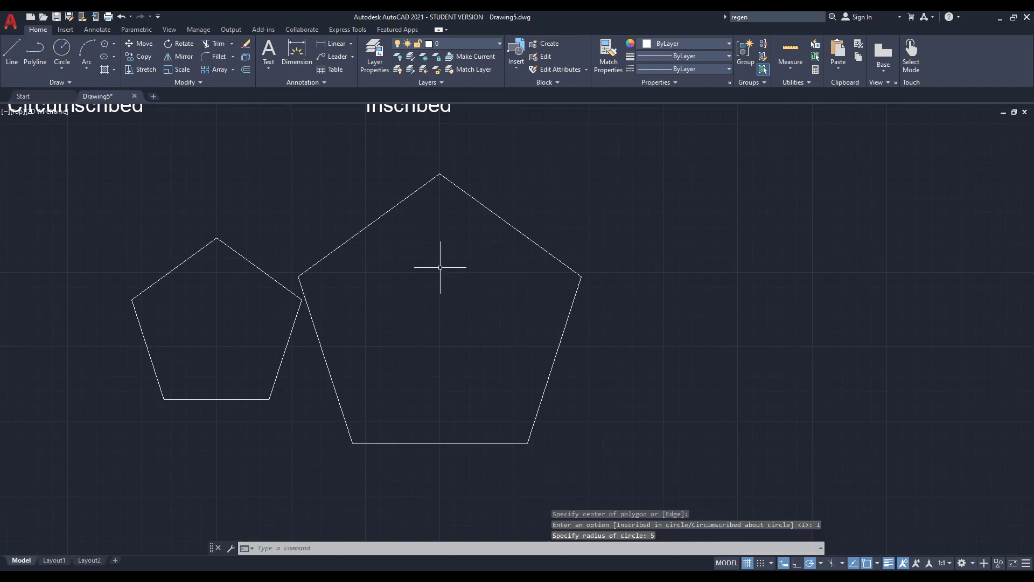
Draw a five-sided polygon circumscribed about a circle of radius 3, with a flat base, in the empty area left of the others.
{"action": "scroll", "coordinate": [609, 326], "scroll_direction": "down", "scroll_amount": 4}
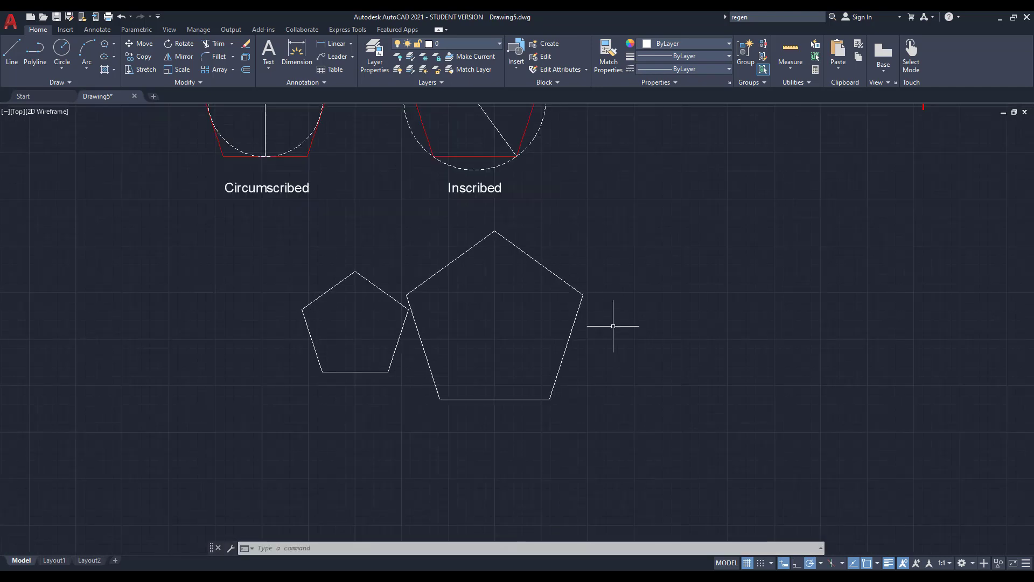
{"action": "left_click", "coordinate": [108, 45]}
{"action": "scroll", "coordinate": [364, 325], "scroll_direction": "up", "scroll_amount": 2}
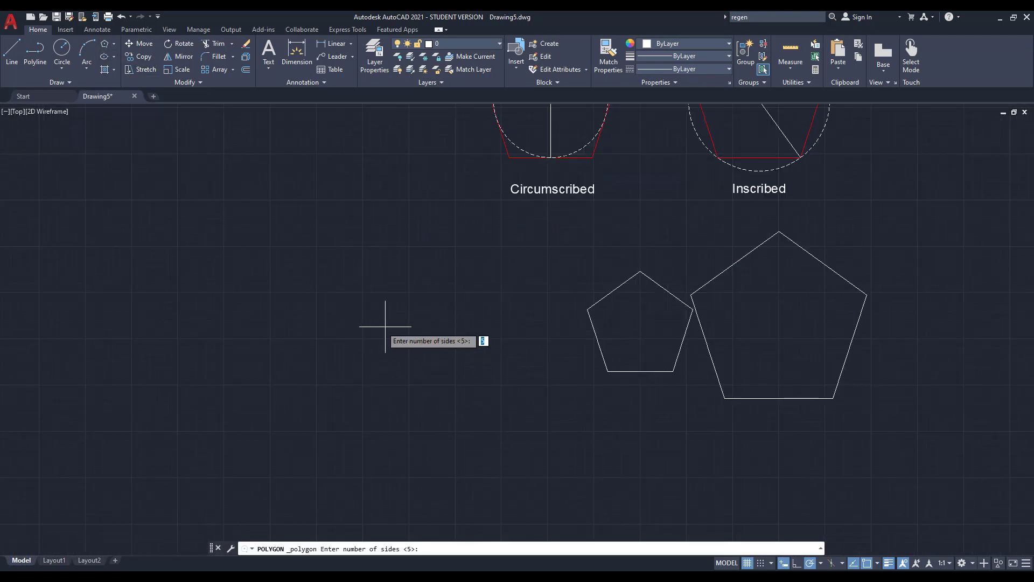
{"action": "scroll", "coordinate": [488, 392], "scroll_direction": "down", "scroll_amount": 2}
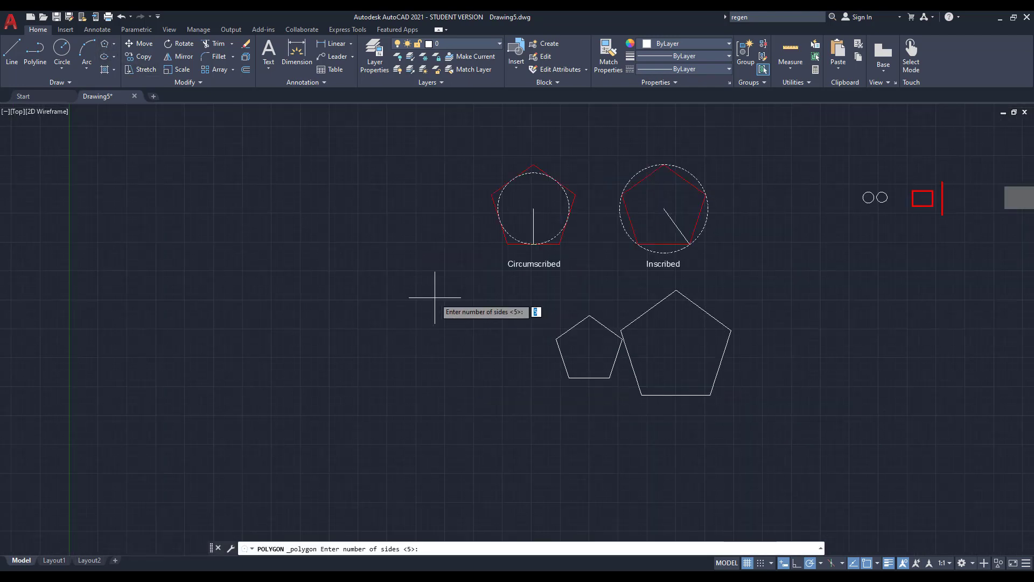
{"action": "scroll", "coordinate": [435, 297], "scroll_direction": "up", "scroll_amount": 2}
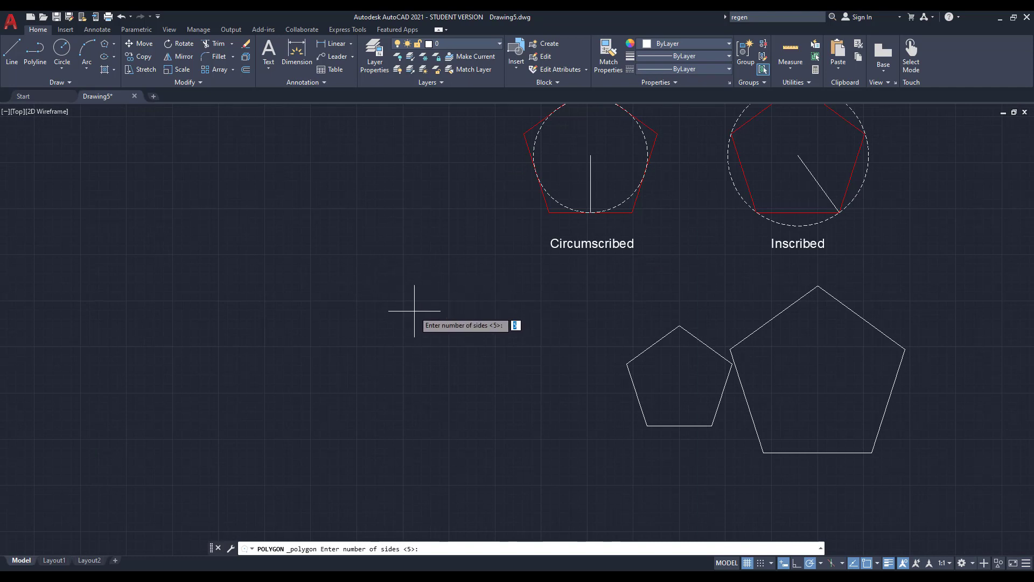
{"action": "key", "text": "Return"}
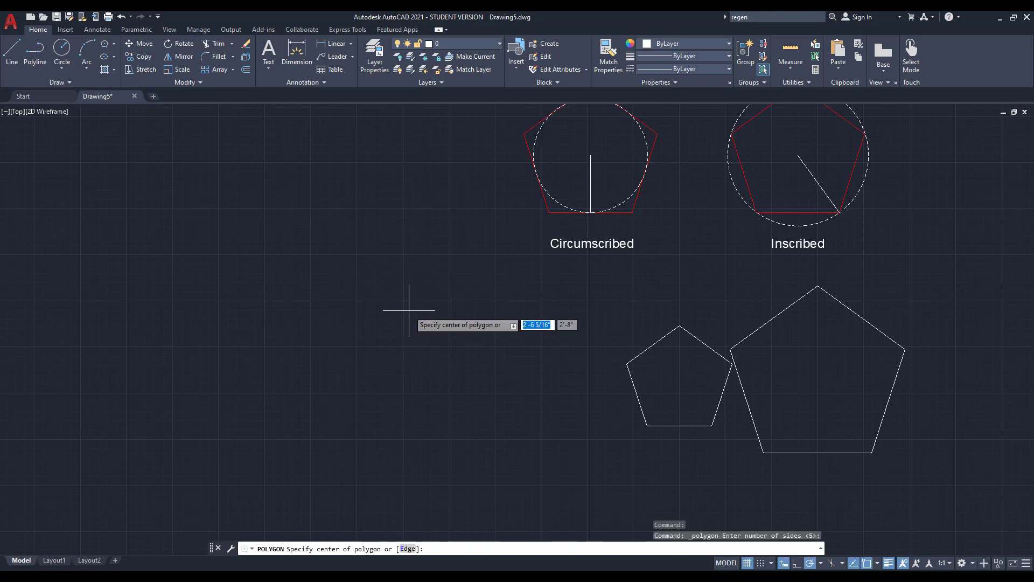
{"action": "left_click", "coordinate": [395, 293]}
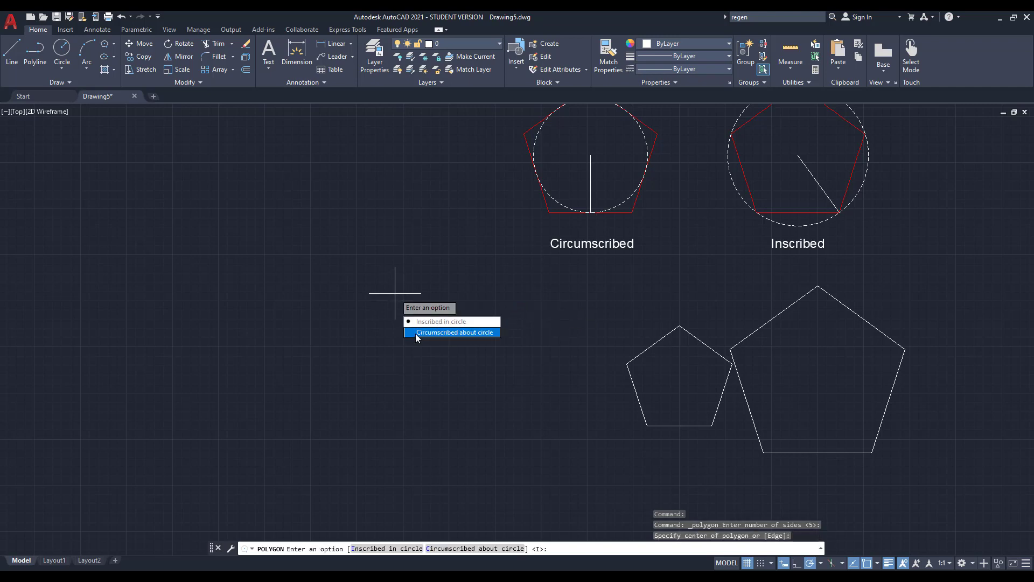
{"action": "left_click", "coordinate": [455, 333]}
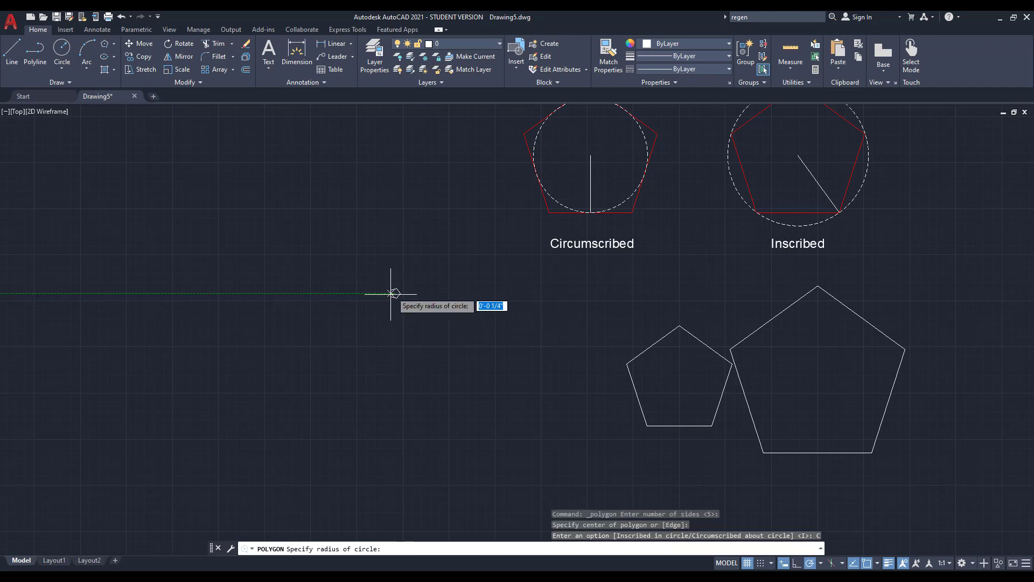
{"action": "scroll", "coordinate": [405, 263], "scroll_direction": "up", "scroll_amount": 6}
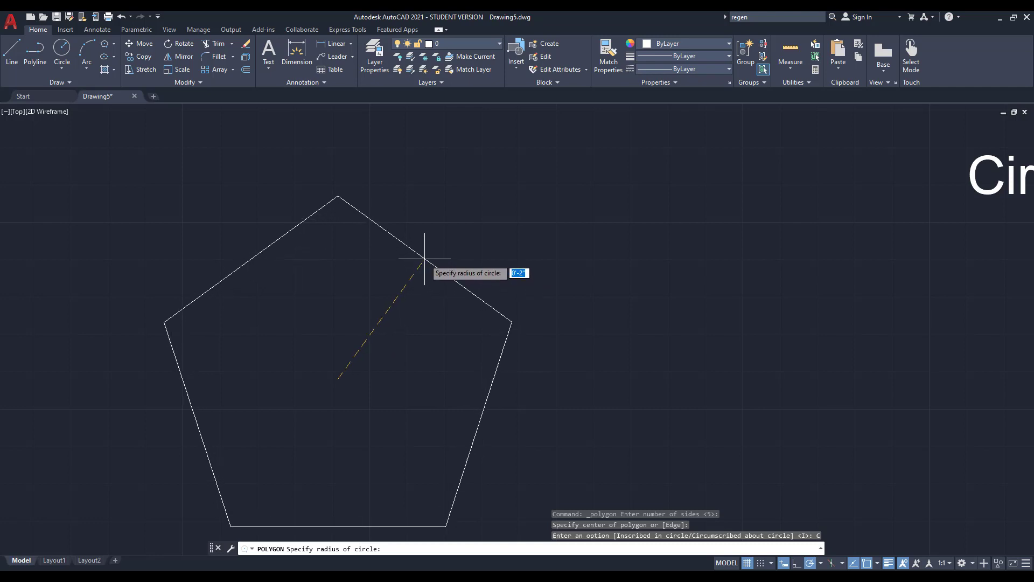
{"action": "scroll", "coordinate": [426, 271], "scroll_direction": "down", "scroll_amount": 2}
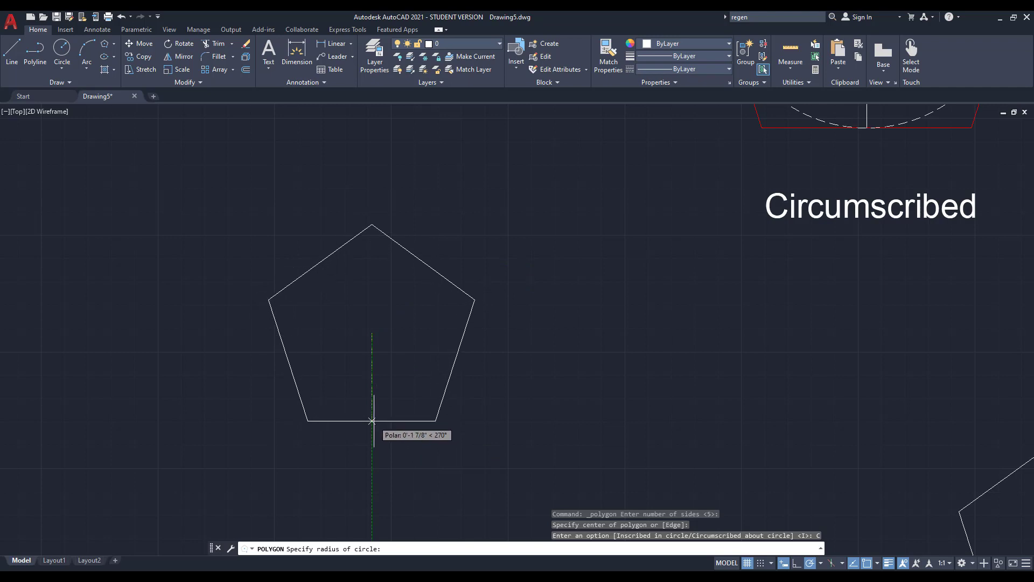
{"action": "type", "text": "3"}
{"action": "key", "text": "Return"}
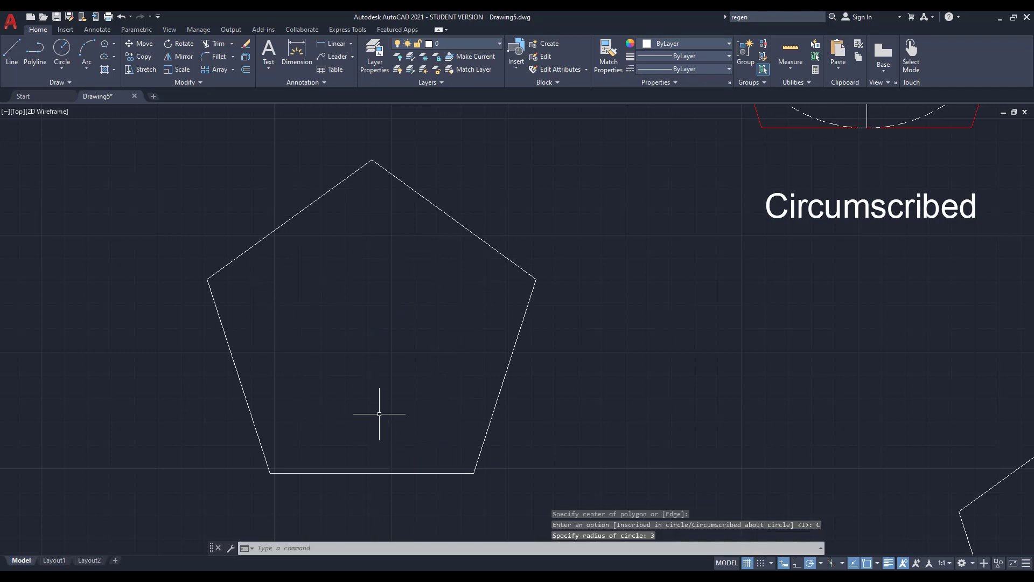
{"action": "scroll", "coordinate": [409, 394], "scroll_direction": "down", "scroll_amount": 2}
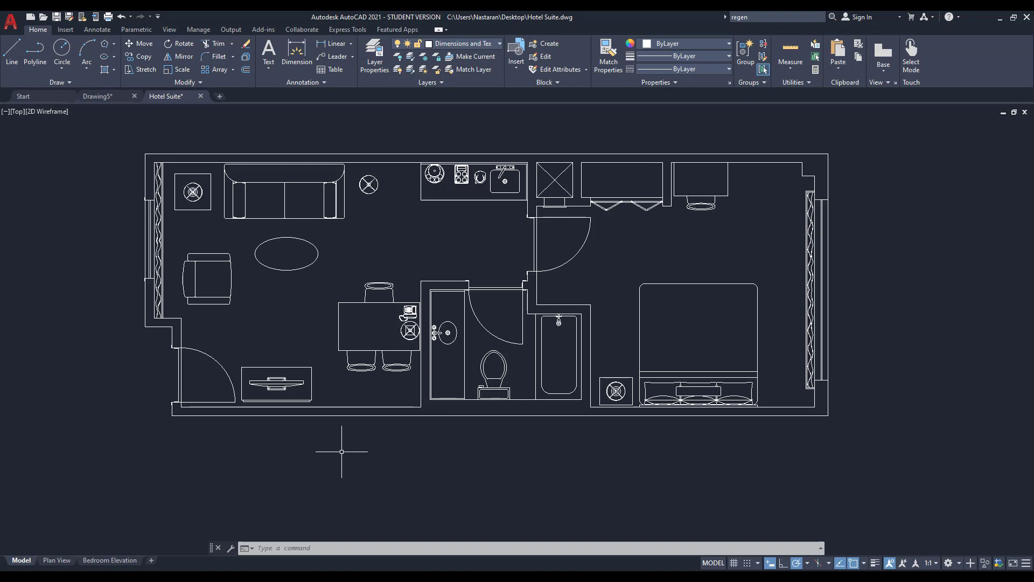
{"action": "type", "text": "s"}
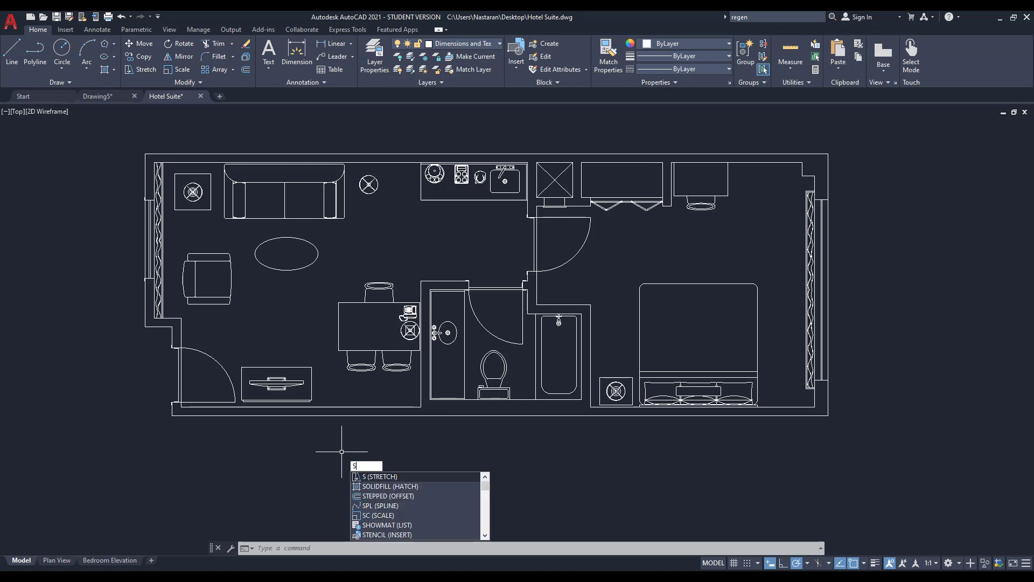
{"action": "key", "text": "Escape"}
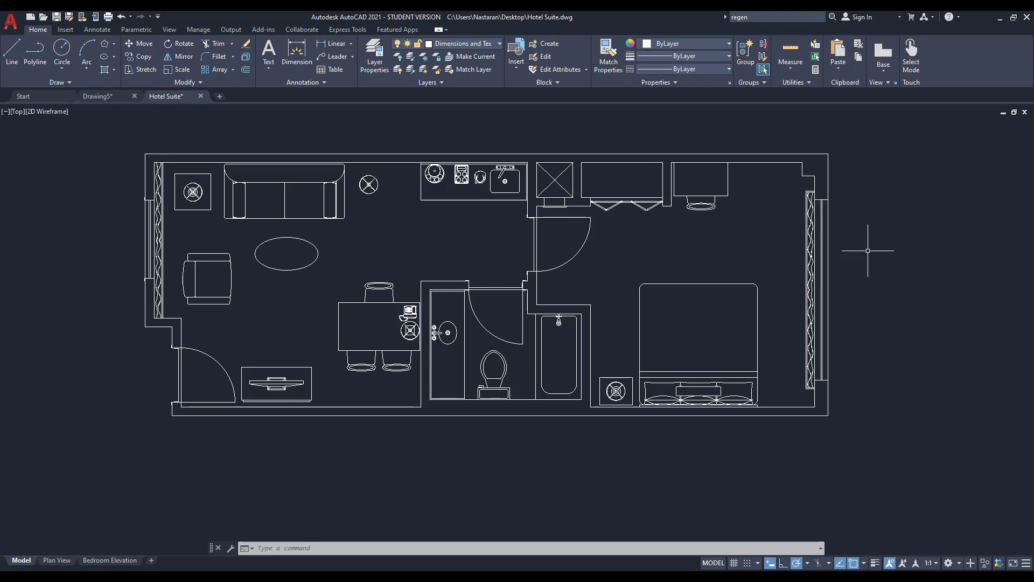
Move the bedroom's outer window wall together with its window and curtain about 6'-4 7/16" horizontally to the right.
{"action": "left_click", "coordinate": [784, 136]}
{"action": "left_click", "coordinate": [875, 464]}
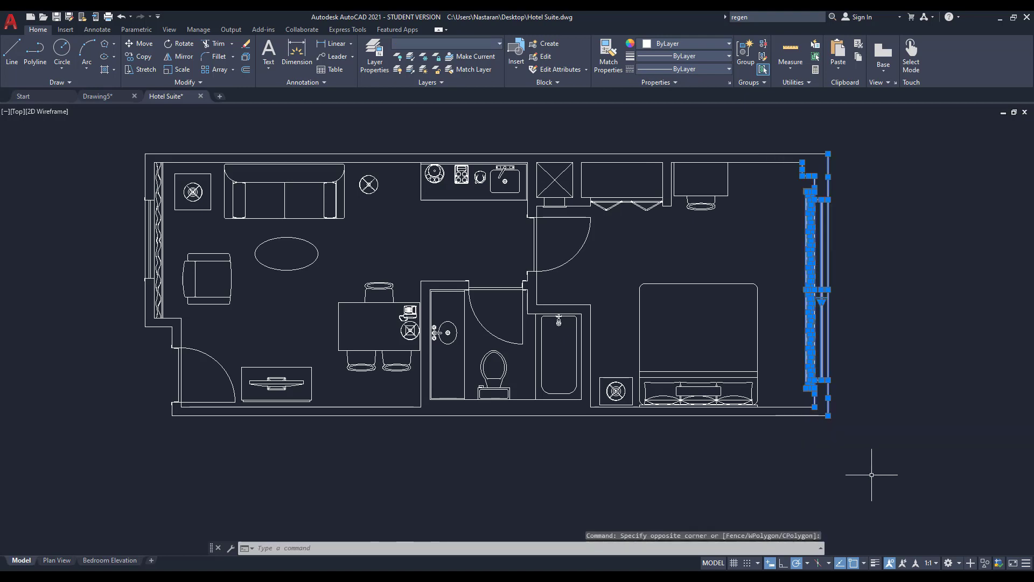
{"action": "type", "text": "m"}
{"action": "key", "text": "Return"}
{"action": "left_click", "coordinate": [850, 455]}
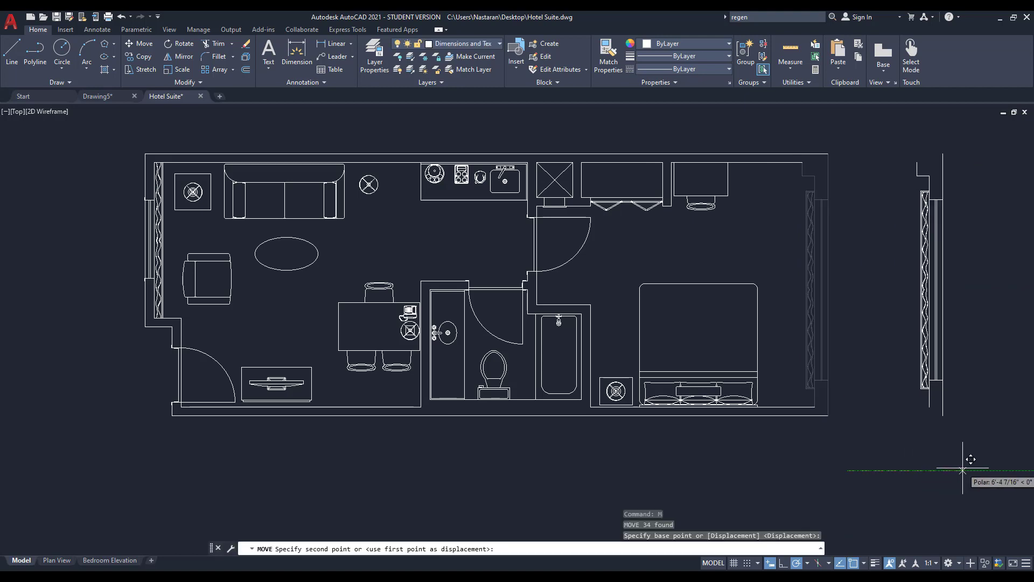
{"action": "left_click", "coordinate": [963, 467]}
{"action": "key", "text": "Escape"}
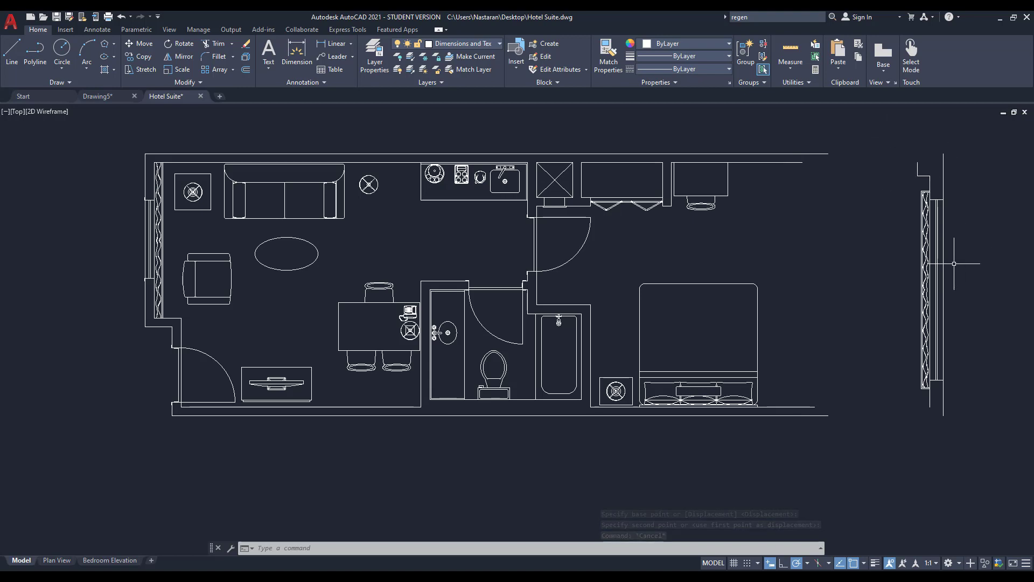
Undo the move of the bedroom's outer window wall, window and curtain.
{"action": "key", "text": "ctrl+z"}
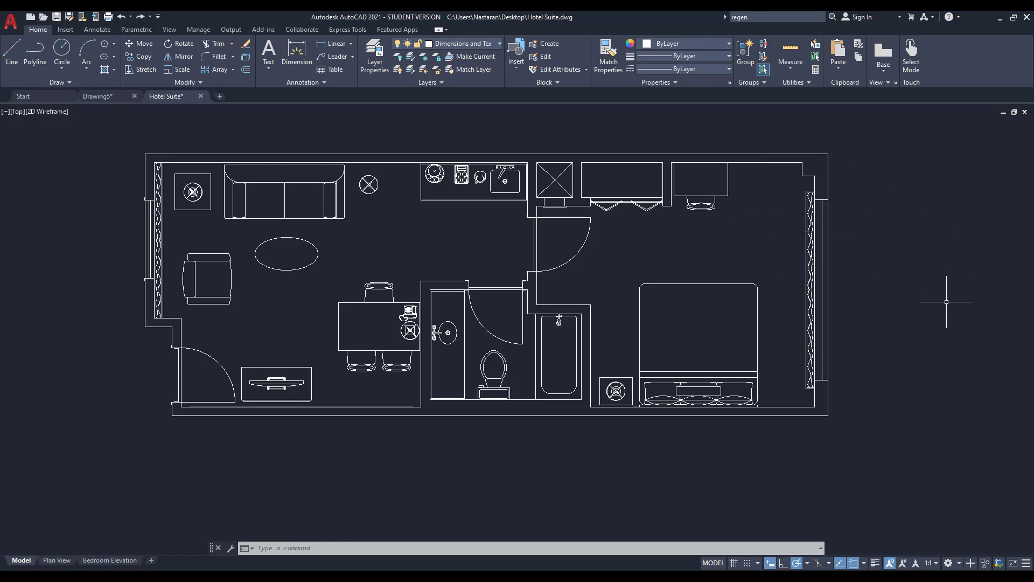
Stretch the bedroom's window end 6' horizontally outward from its lower outer wall corner, and undo the stretch.
{"action": "type", "text": "s"}
{"action": "key", "text": "Return"}
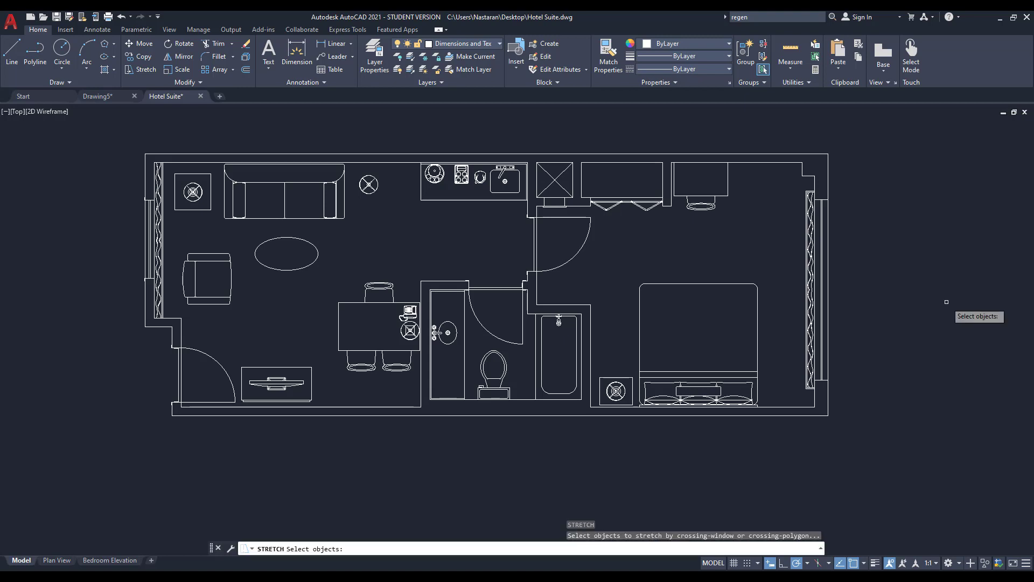
{"action": "left_click", "coordinate": [882, 117]}
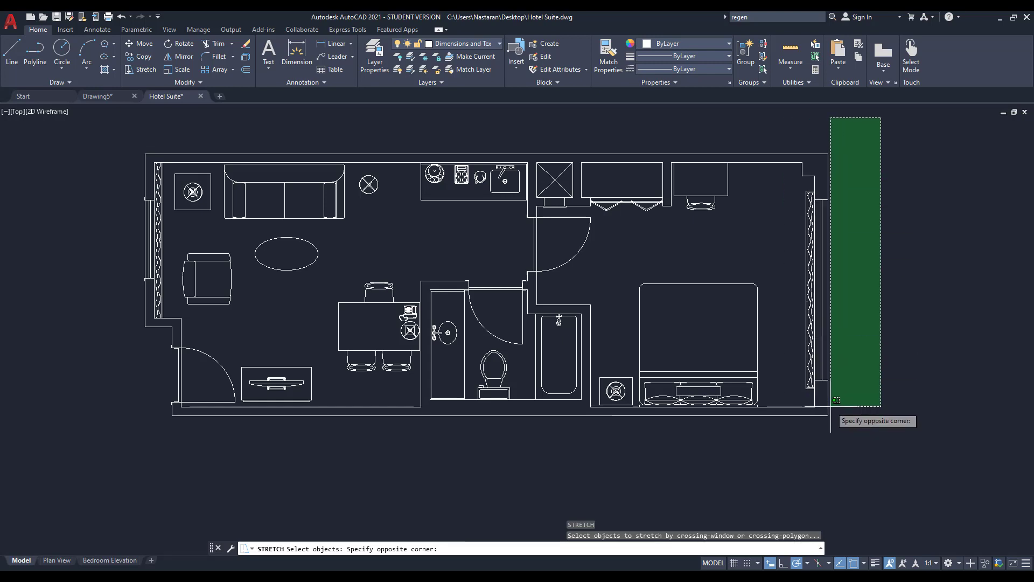
{"action": "left_click", "coordinate": [783, 462]}
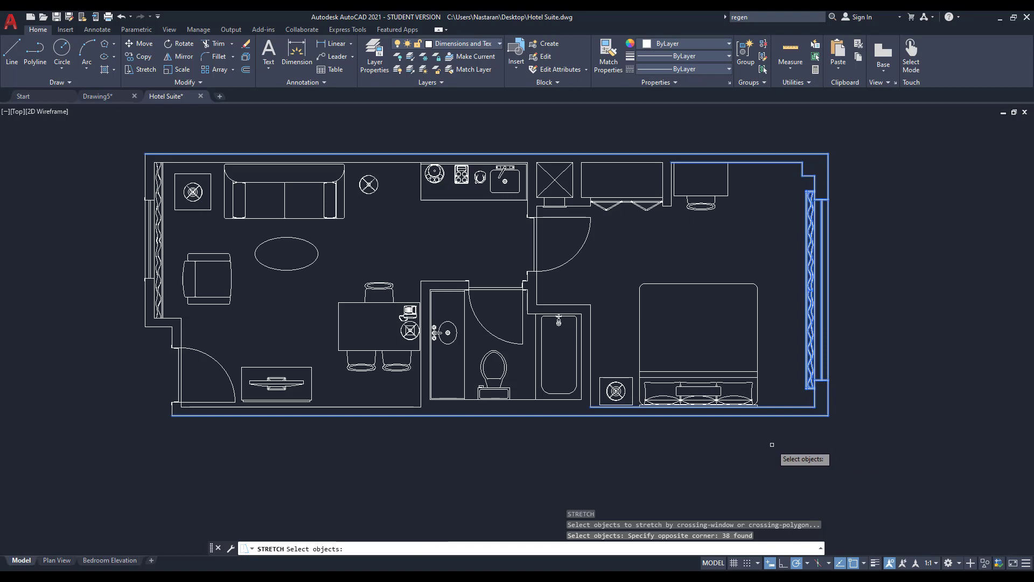
{"action": "key", "text": "Return"}
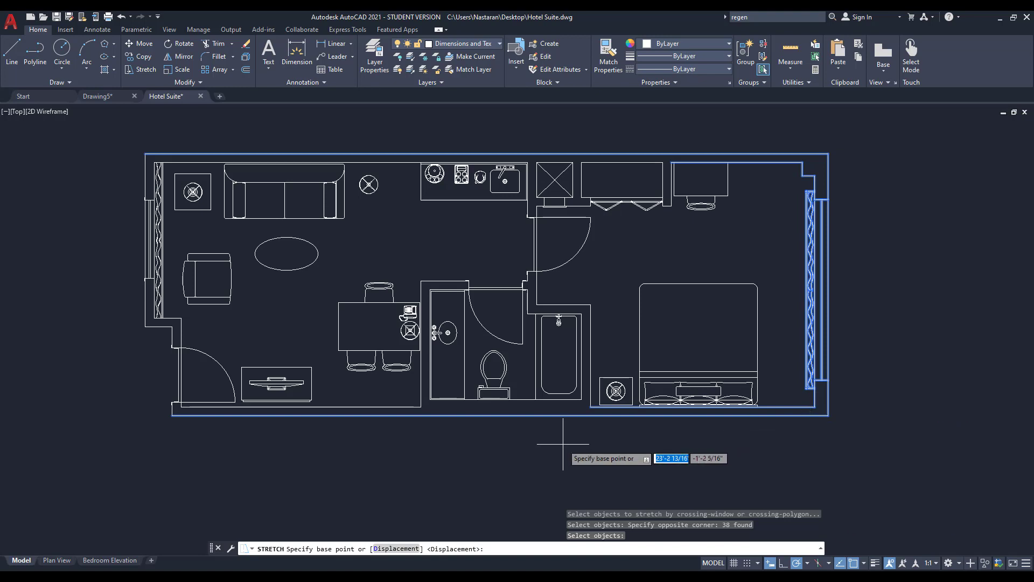
{"action": "left_click", "coordinate": [828, 416]}
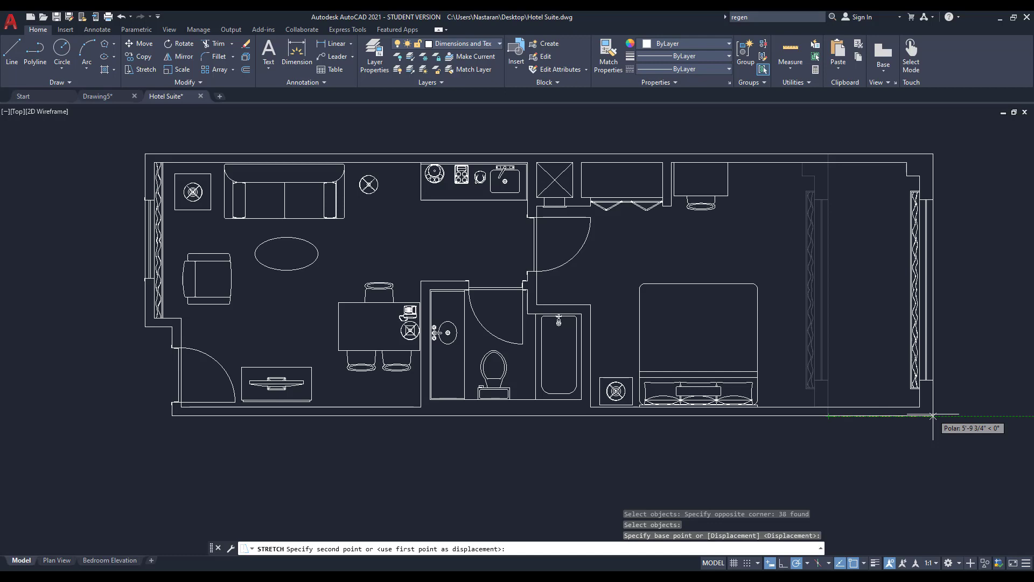
{"action": "type", "text": "6'"}
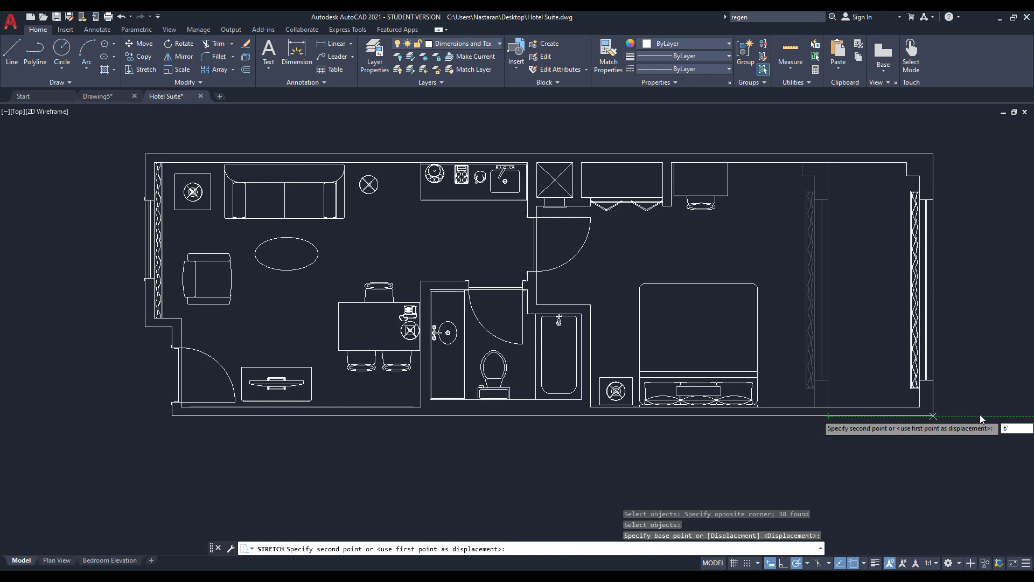
{"action": "key", "text": "Return"}
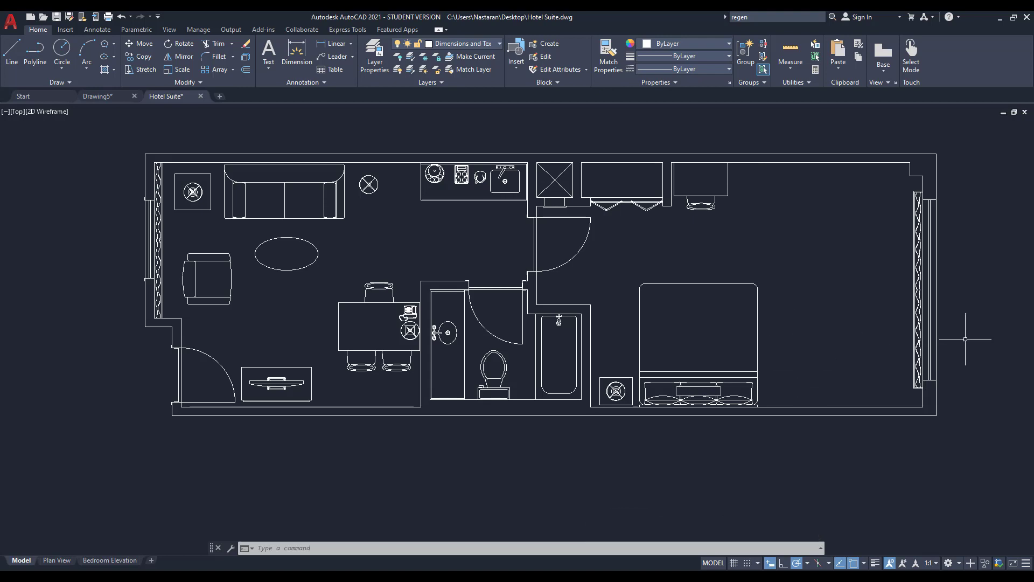
{"action": "key", "text": "ctrl+z"}
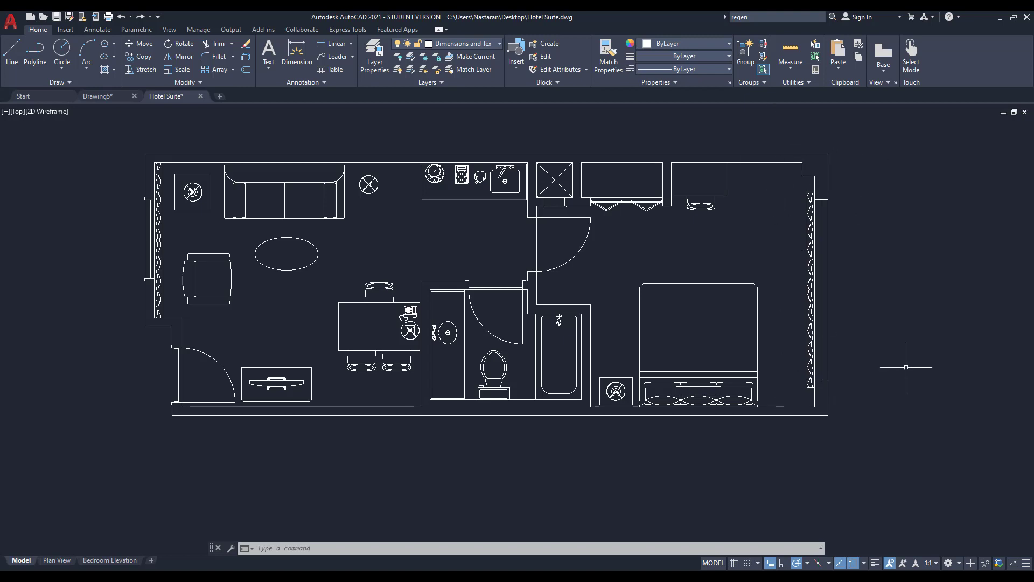
{"action": "type", "text": "s"}
{"action": "key", "text": "Return"}
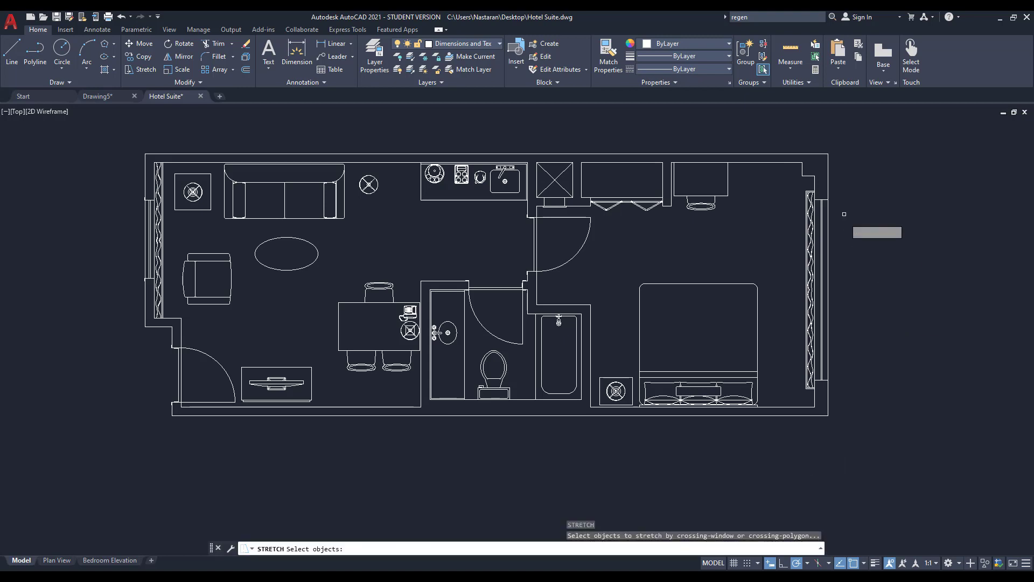
{"action": "left_click", "coordinate": [855, 163]}
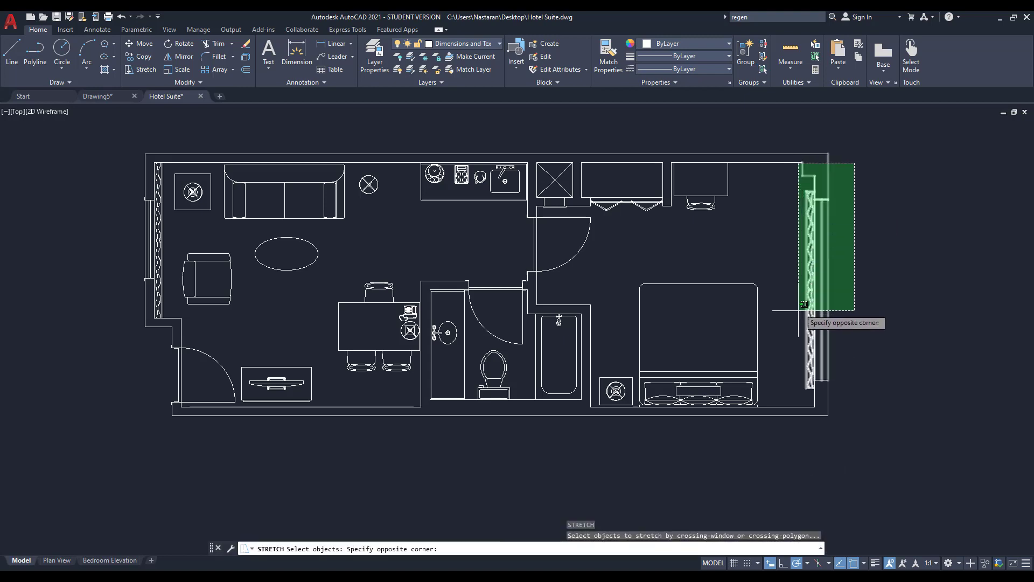
{"action": "left_click", "coordinate": [790, 400]}
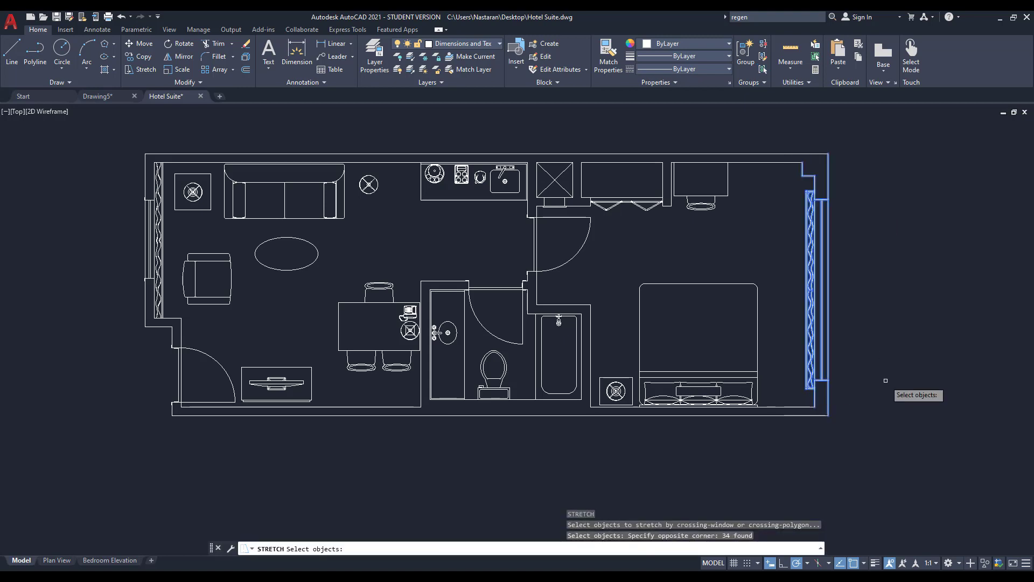
{"action": "key", "text": "Return"}
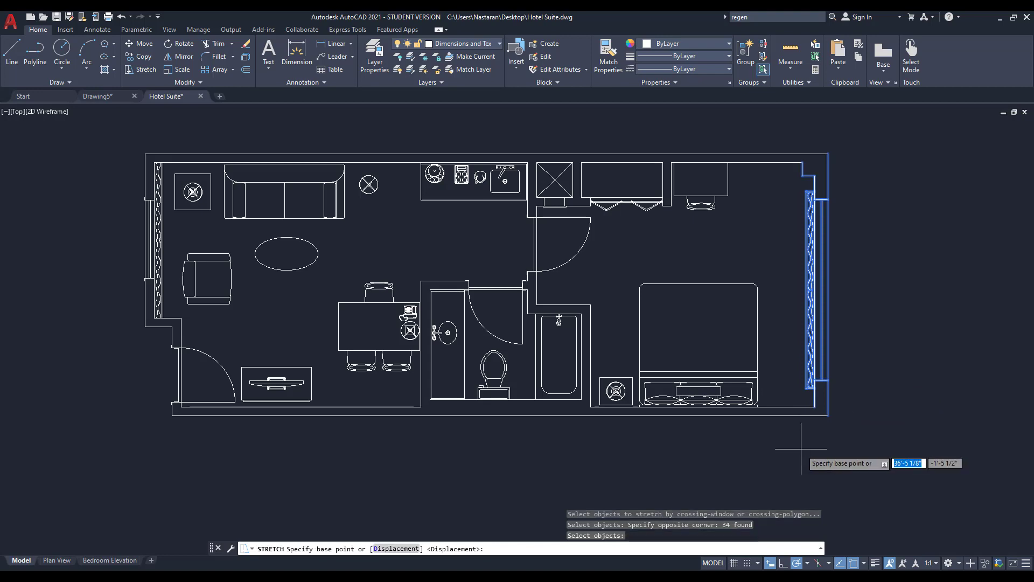
{"action": "left_click", "coordinate": [800, 449]}
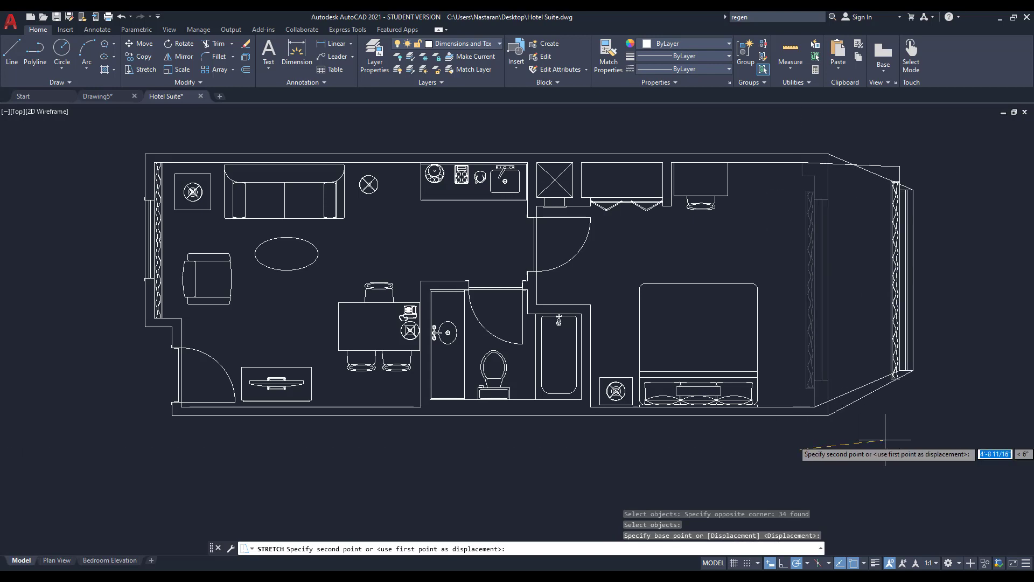
{"action": "key", "text": "Escape"}
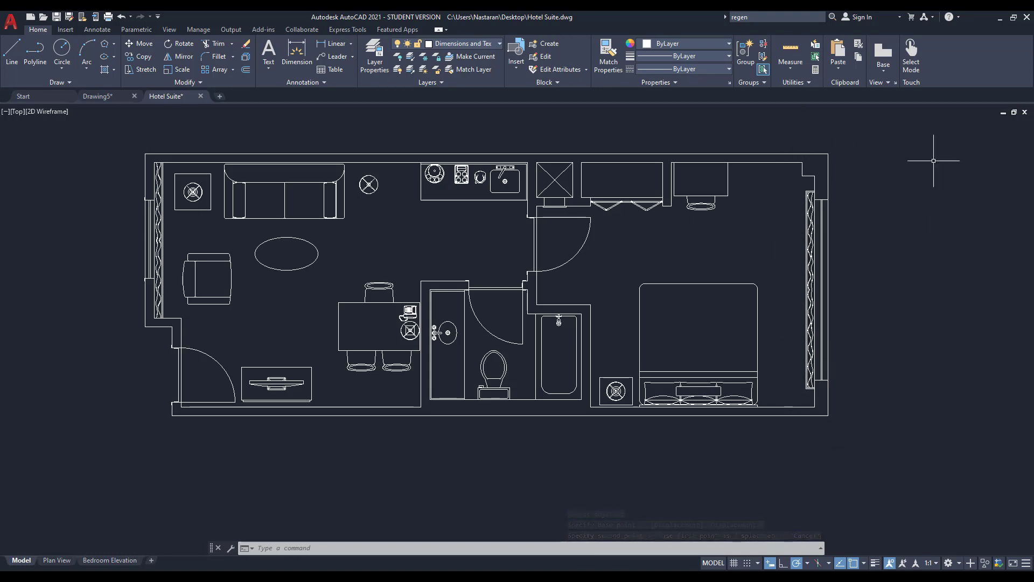
Stretch the bedroom's window end freehand about 6'-8" outward, crossing both long walls in the selection, with polar tracking turned off.
{"action": "type", "text": "s"}
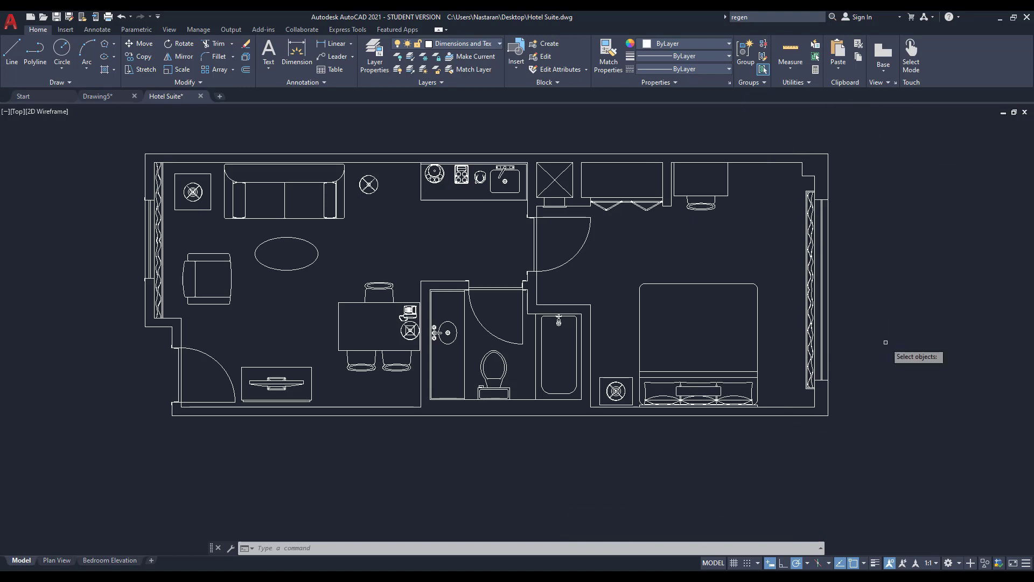
{"action": "key", "text": "Return"}
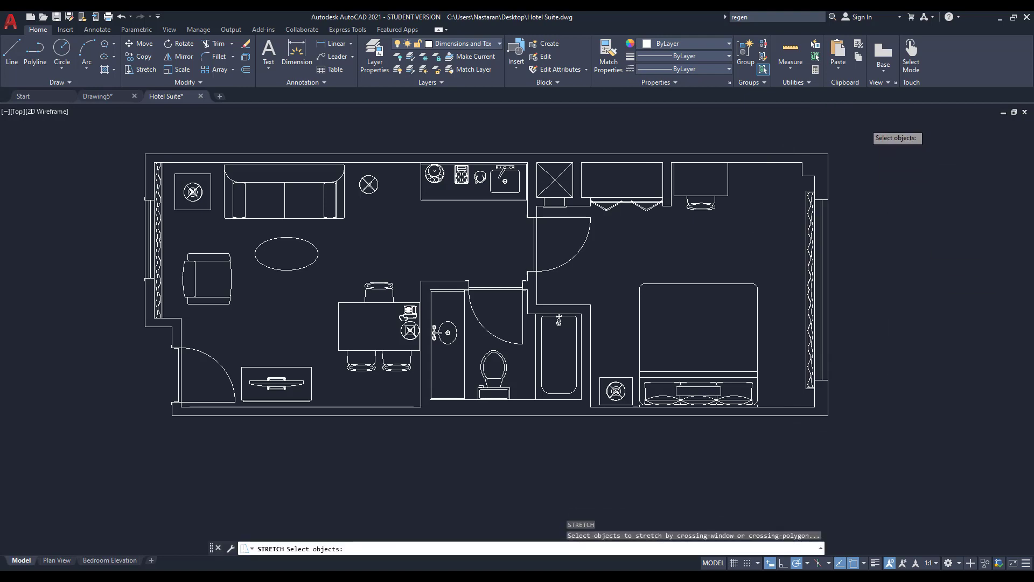
{"action": "left_click", "coordinate": [864, 125]}
{"action": "left_click", "coordinate": [785, 447]}
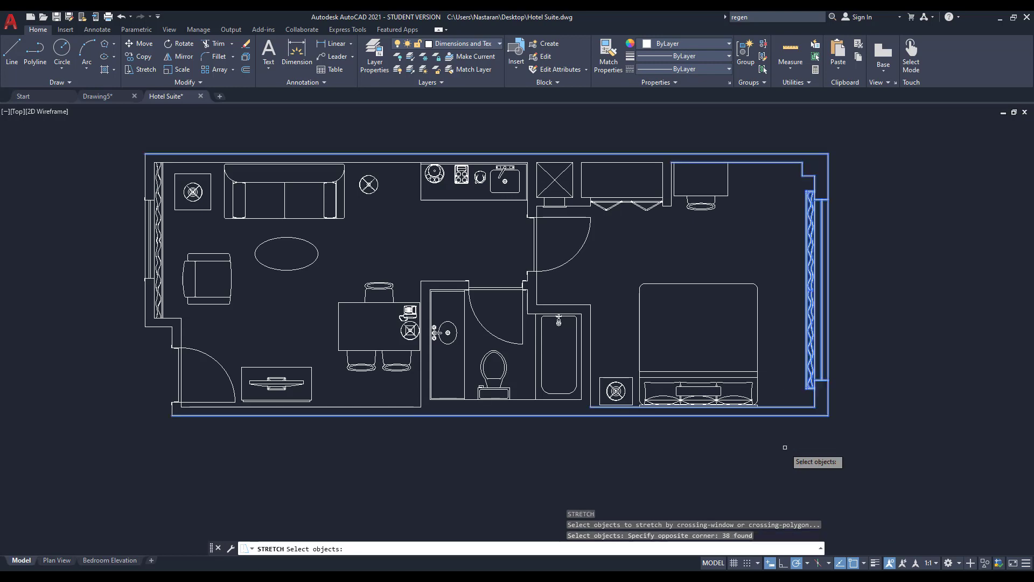
{"action": "key", "text": "Return"}
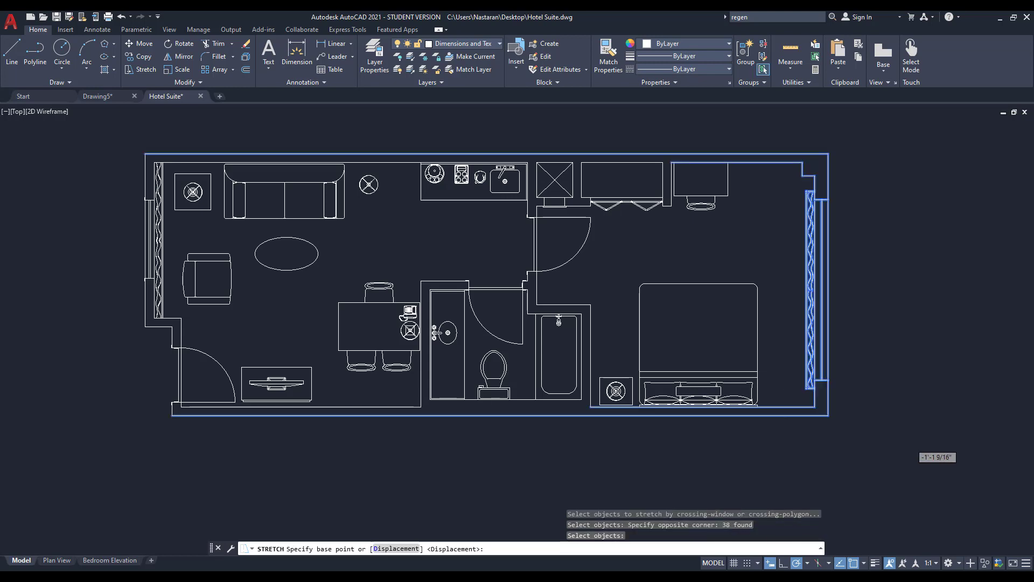
{"action": "left_click", "coordinate": [785, 442]}
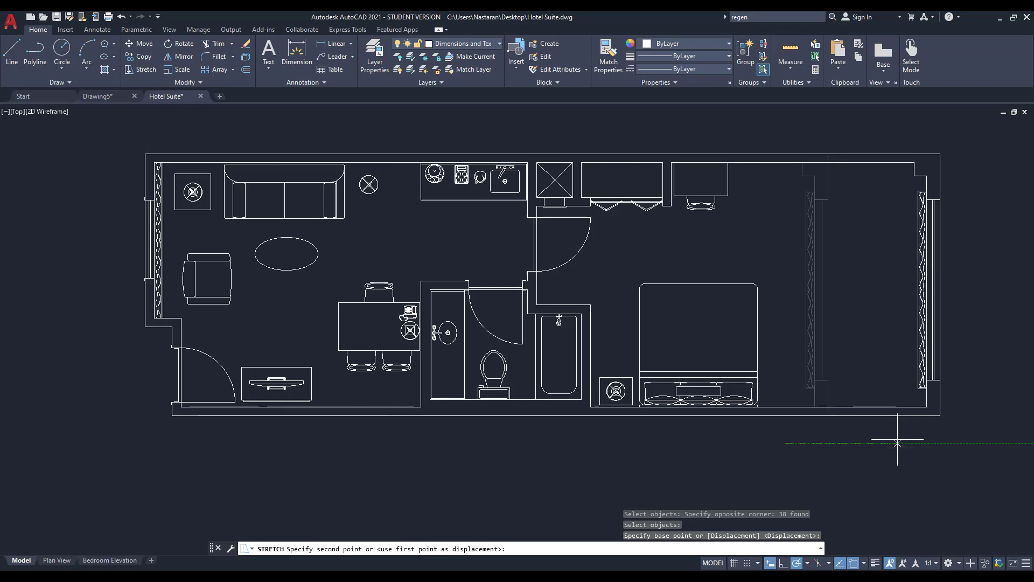
{"action": "left_click", "coordinate": [841, 563]}
{"action": "left_click", "coordinate": [840, 563]}
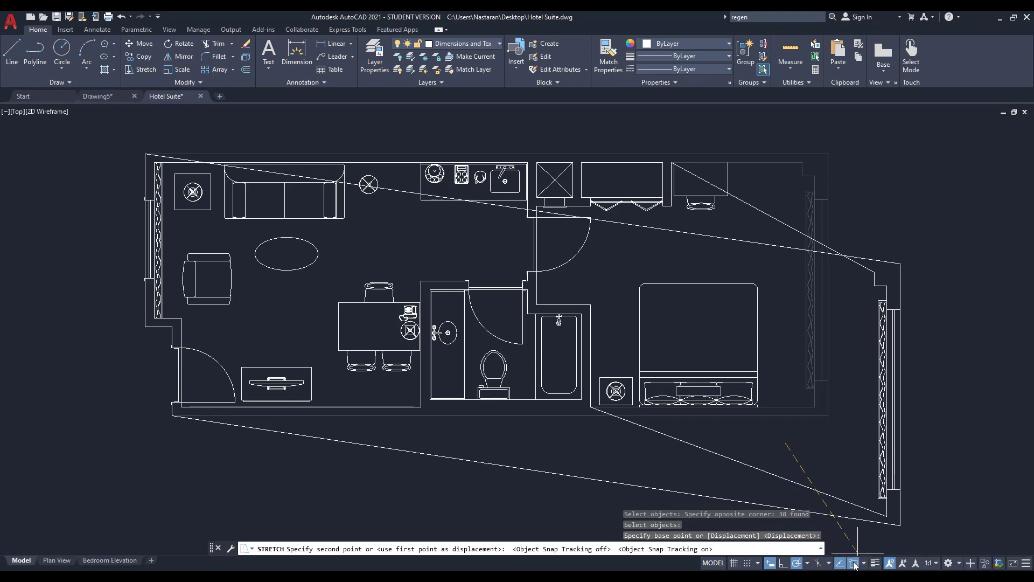
{"action": "left_click", "coordinate": [797, 563]}
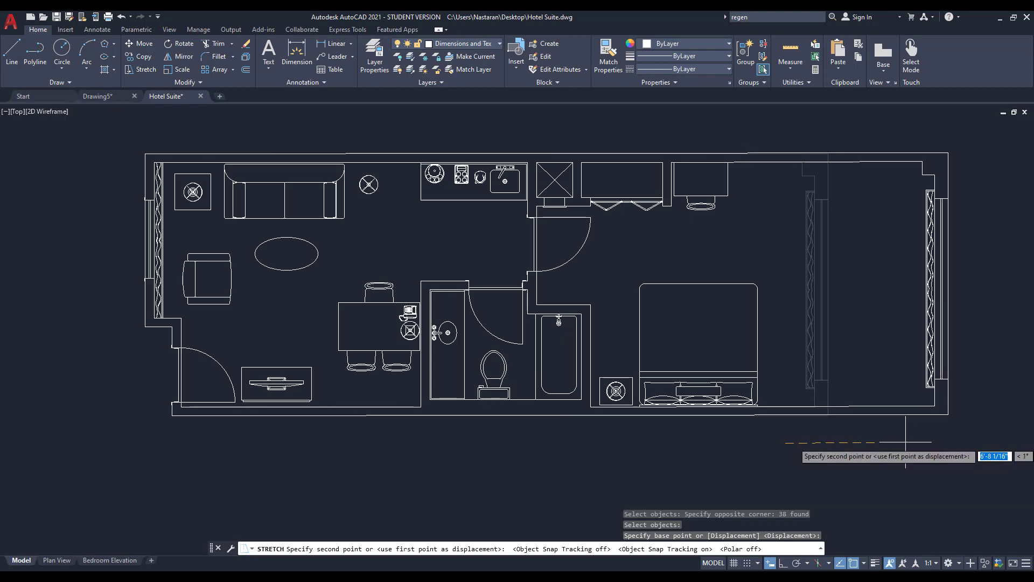
{"action": "left_click", "coordinate": [906, 442]}
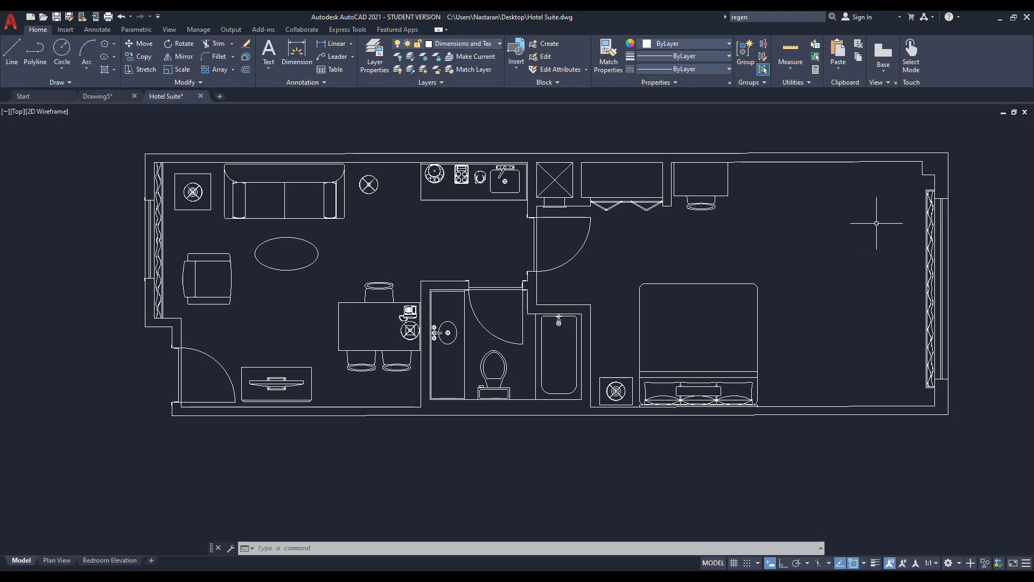
Check the straightness of the stretched wall beside the desk up close, and undo the freehand stretch.
{"action": "scroll", "coordinate": [881, 155], "scroll_direction": "up", "scroll_amount": 4}
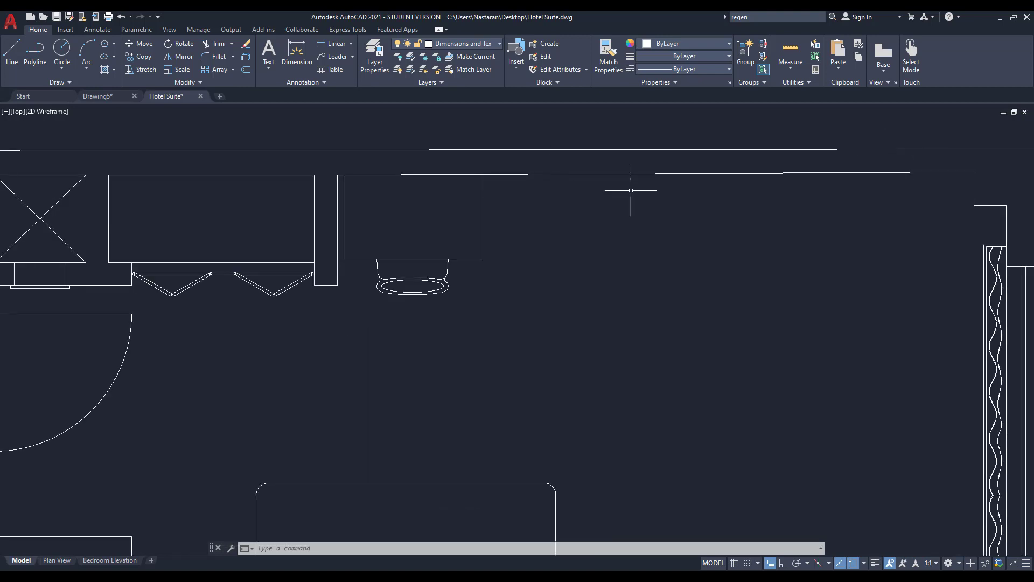
{"action": "scroll", "coordinate": [631, 190], "scroll_direction": "down", "scroll_amount": 4}
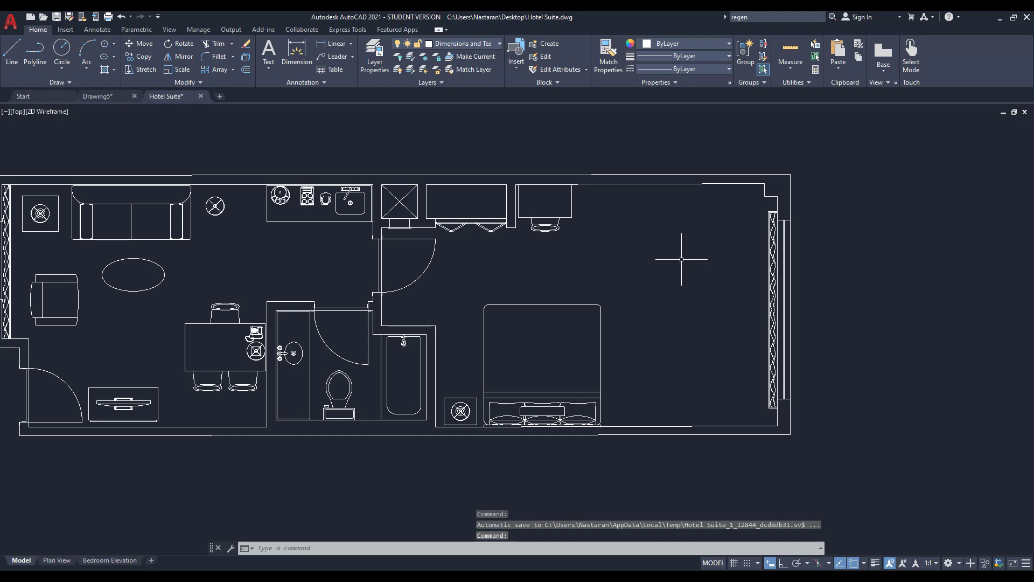
{"action": "key", "text": "ctrl+z"}
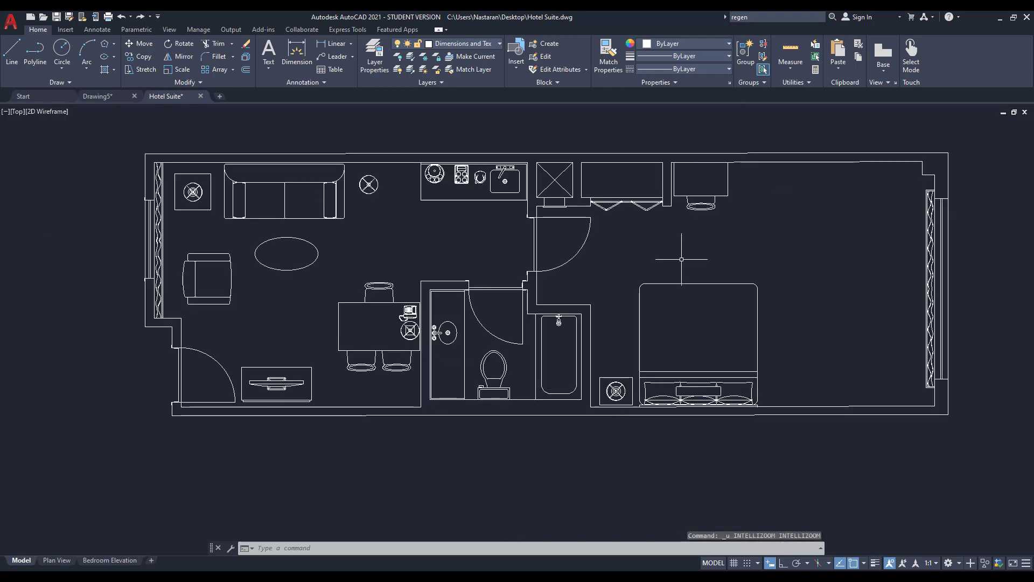
{"action": "key", "text": "ctrl+z"}
{"action": "scroll", "coordinate": [446, 399], "scroll_direction": "down", "scroll_amount": 2}
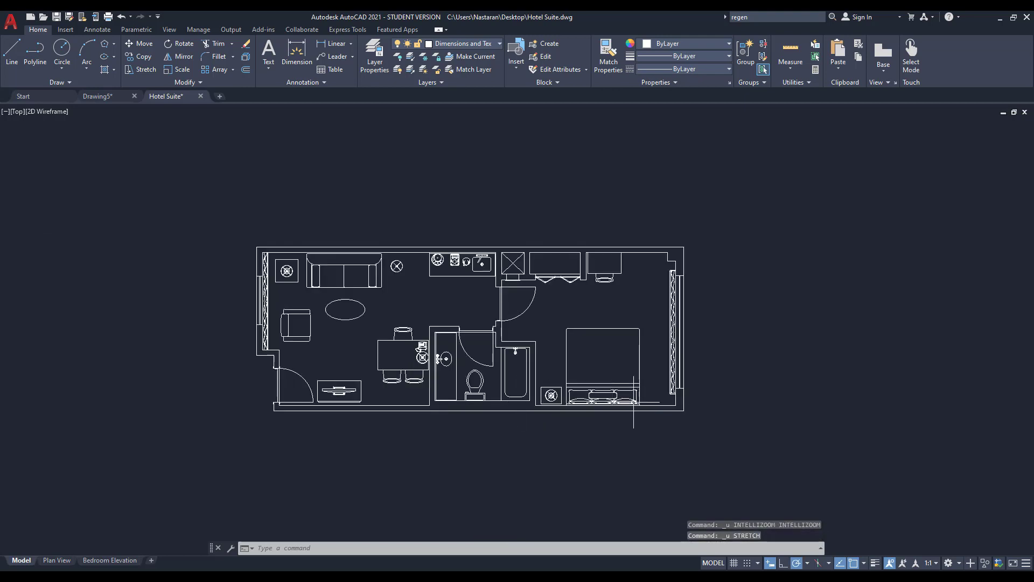
{"action": "scroll", "coordinate": [658, 406], "scroll_direction": "up", "scroll_amount": 4}
{"action": "scroll", "coordinate": [659, 406], "scroll_direction": "down", "scroll_amount": 2}
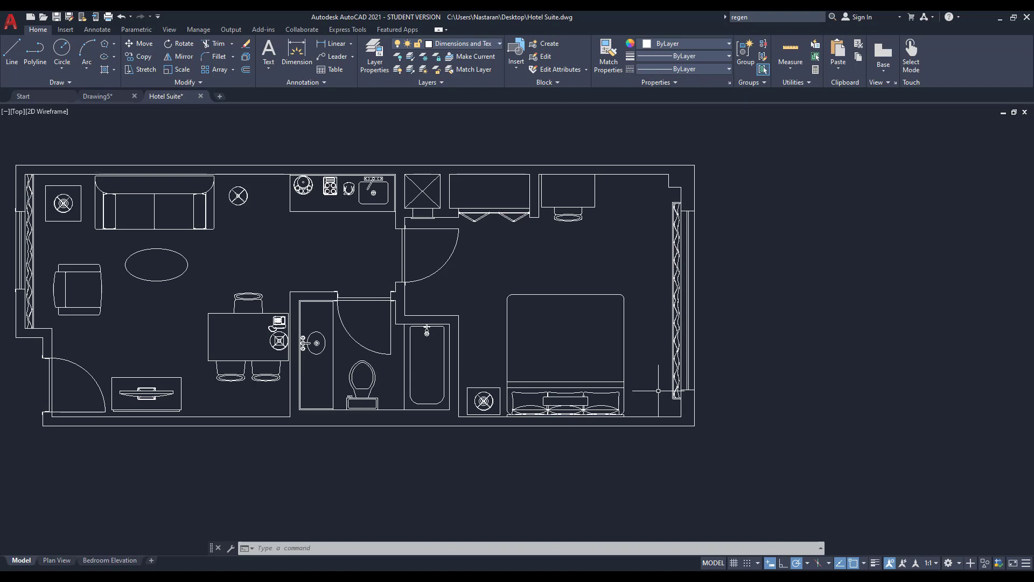
{"action": "key", "text": "Return"}
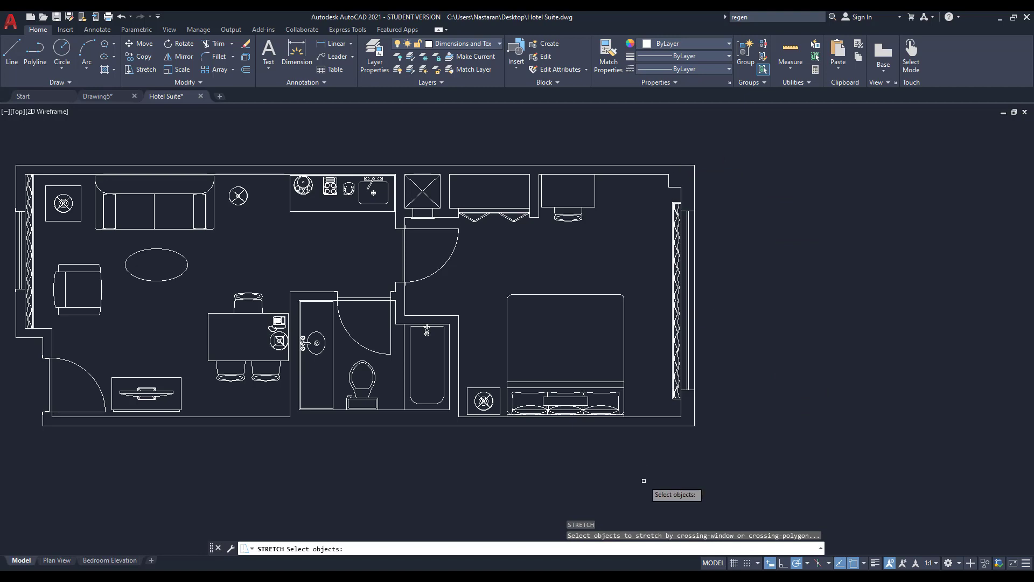
{"action": "left_click", "coordinate": [728, 130]}
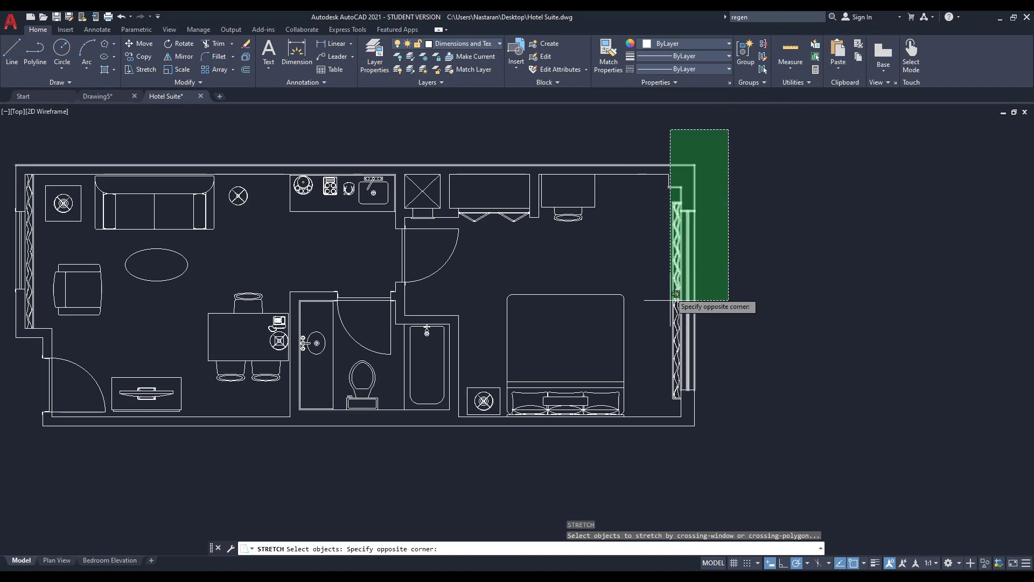
{"action": "left_click", "coordinate": [639, 459]}
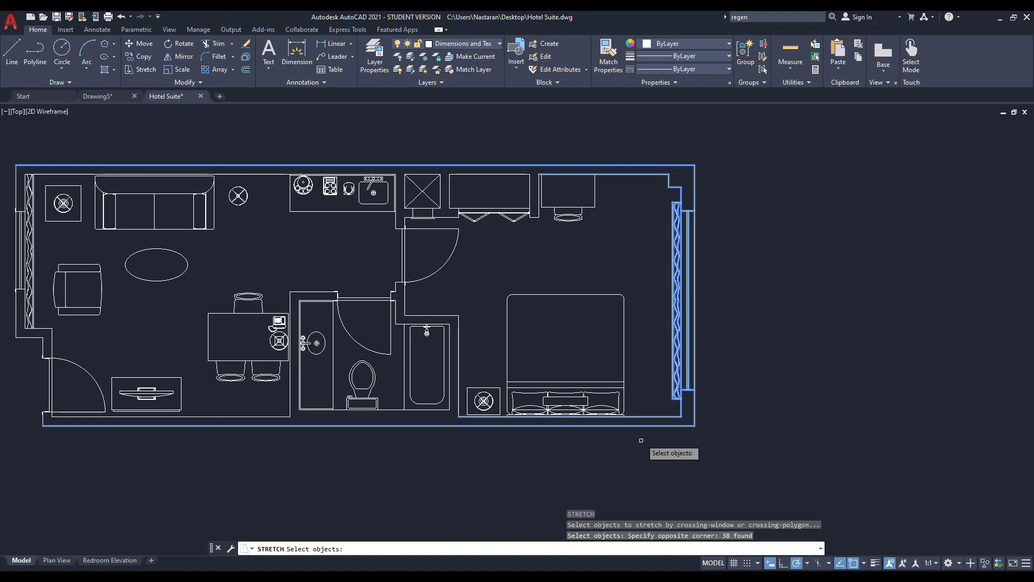
{"action": "key", "text": "Escape"}
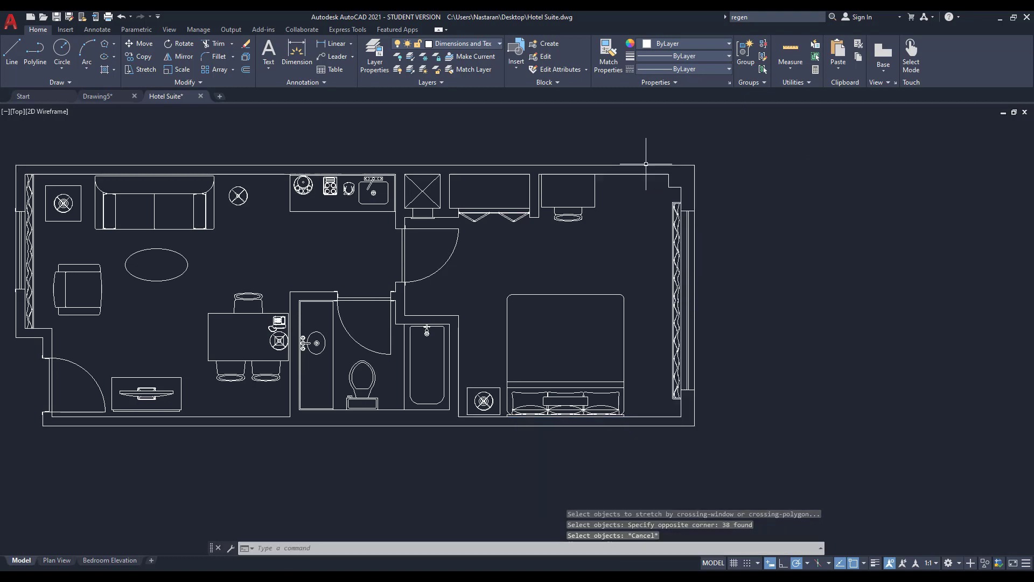
Try to select the bedroom's window end for Stretch with a fully enclosing window, and cancel the command.
{"action": "key", "text": "Return"}
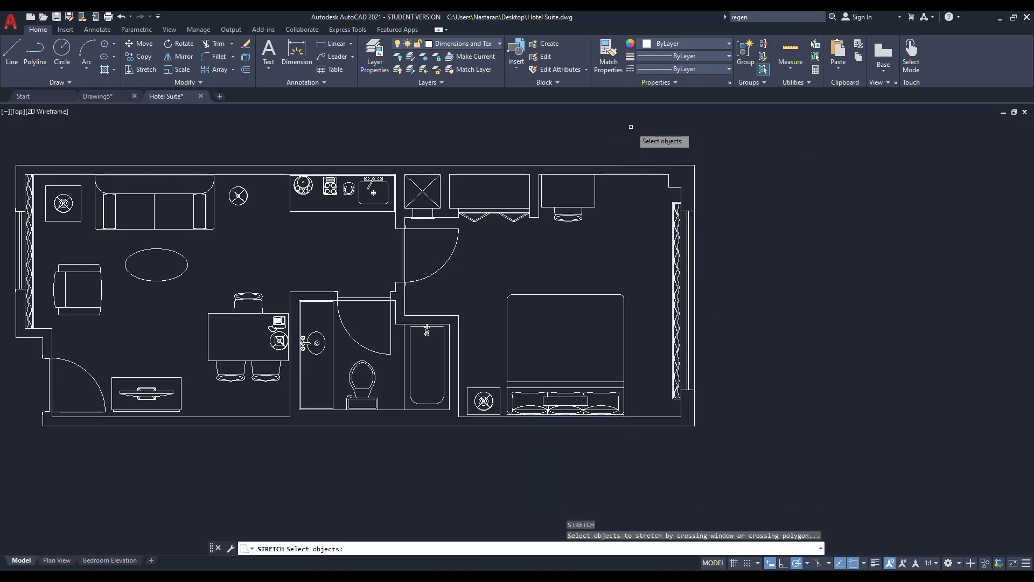
{"action": "left_click", "coordinate": [630, 127]}
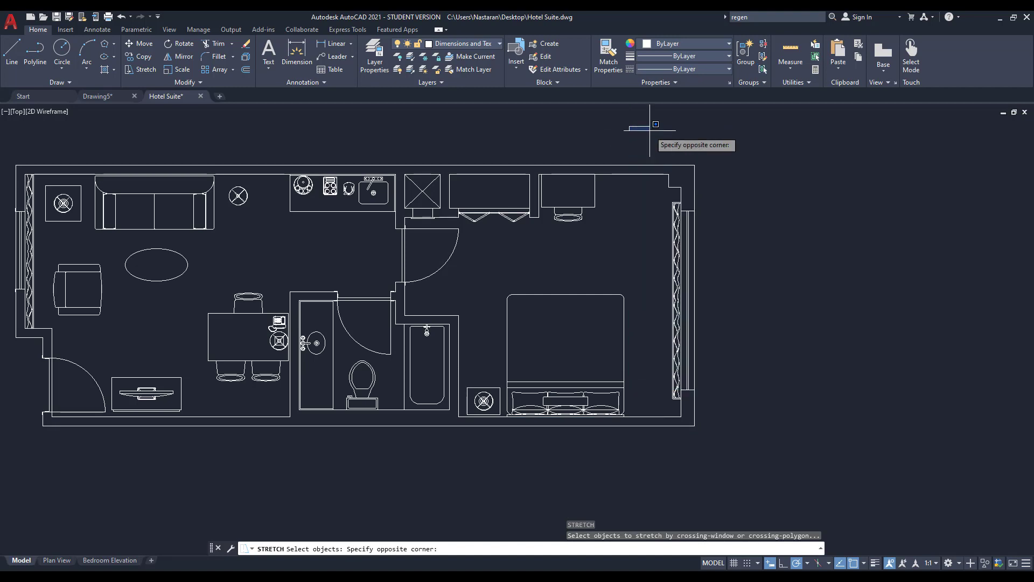
{"action": "left_click", "coordinate": [768, 475]}
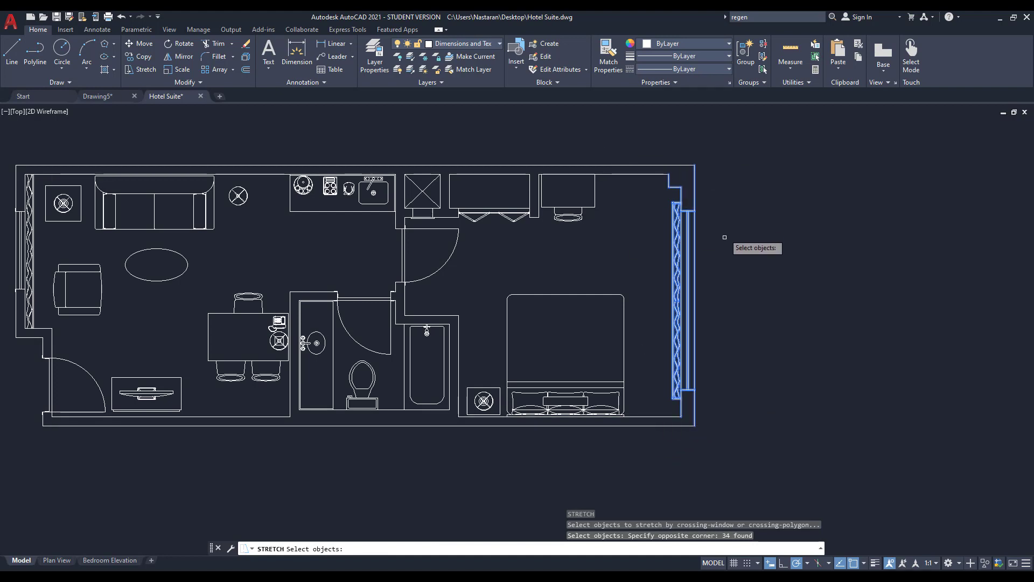
{"action": "key", "text": "Escape"}
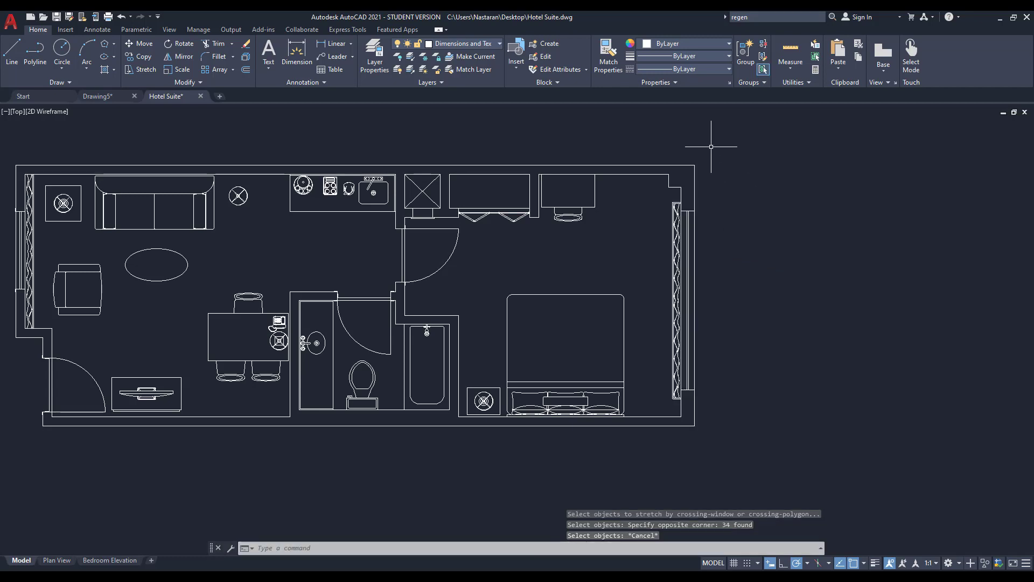
Try to stretch the bedroom's window end with a crossing selection over both long walls, and cancel the command.
{"action": "type", "text": "s"}
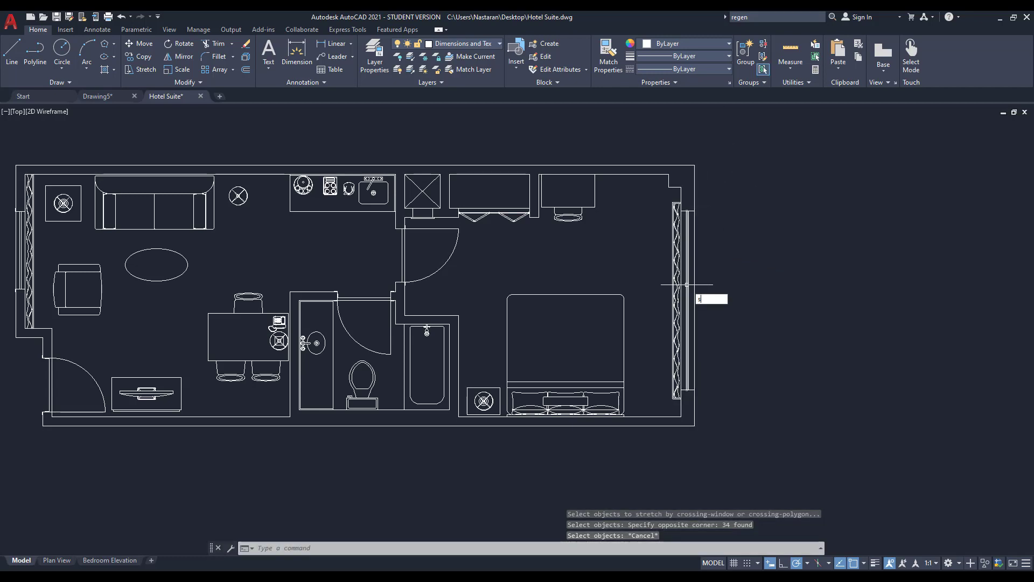
{"action": "key", "text": "Return"}
{"action": "left_click", "coordinate": [734, 134]}
{"action": "left_click", "coordinate": [658, 467]}
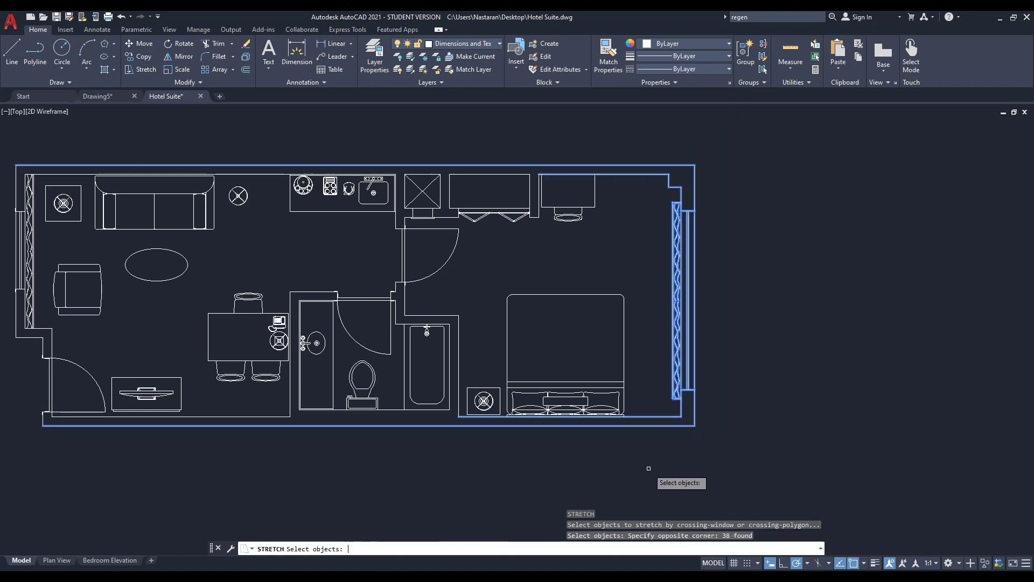
{"action": "key", "text": "Return"}
{"action": "left_click", "coordinate": [660, 465]}
{"action": "key", "text": "Escape"}
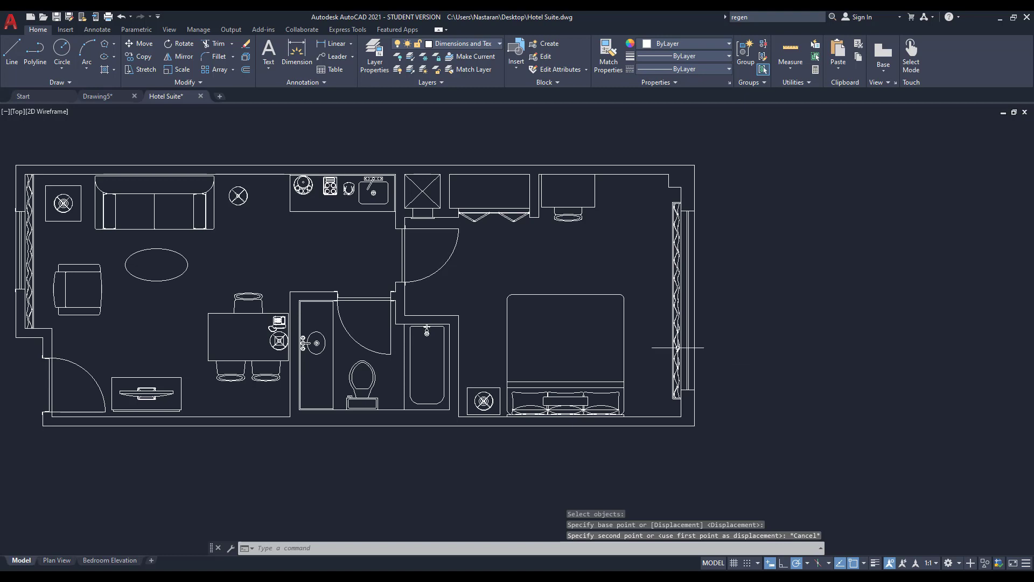
Select the bed and, separately, the desk with its chair using crossing selections, clearing each selection.
{"action": "left_click", "coordinate": [630, 331]}
{"action": "left_click", "coordinate": [601, 353]}
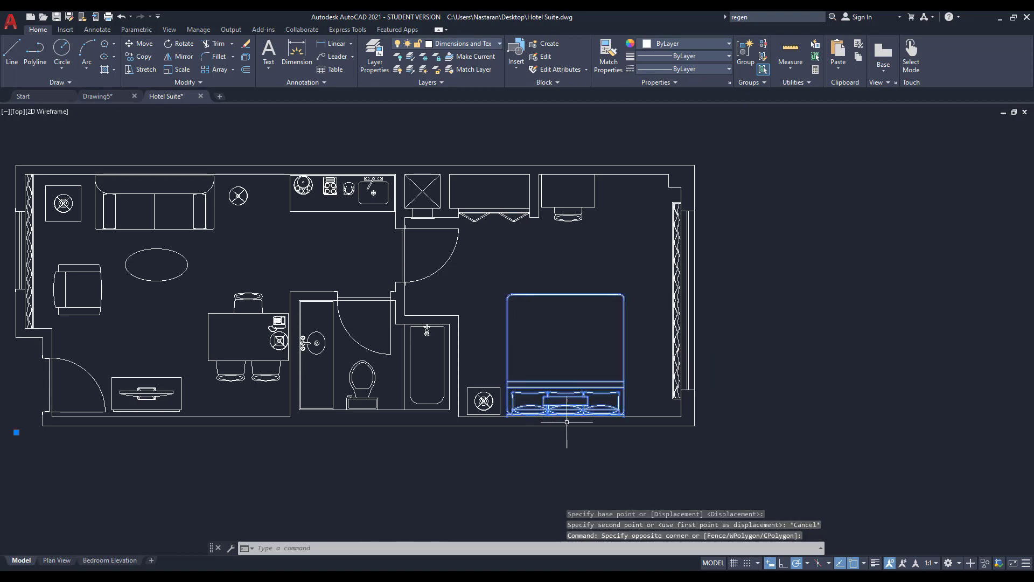
{"action": "key", "text": "Escape"}
{"action": "left_click", "coordinate": [606, 188]}
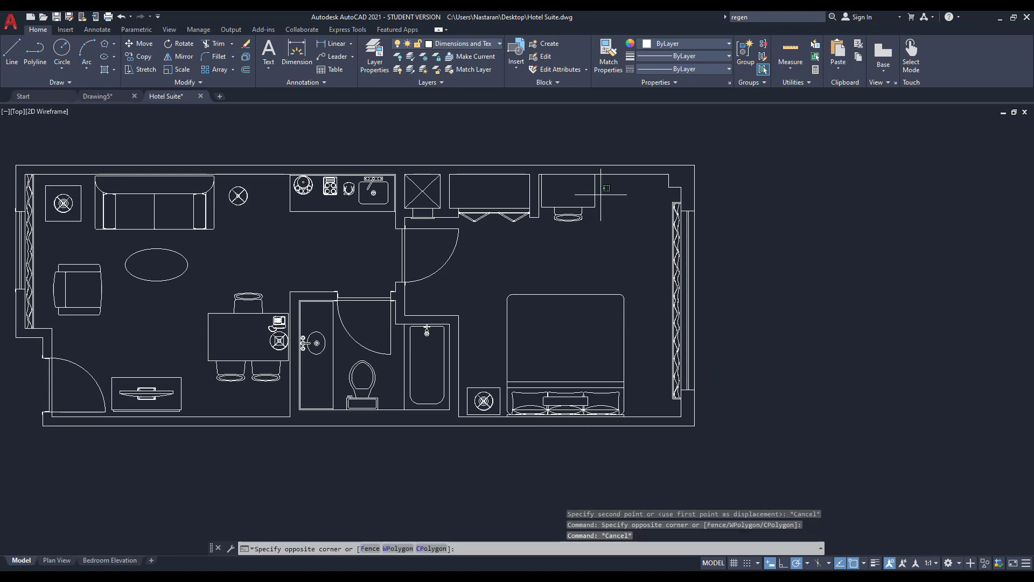
{"action": "left_click", "coordinate": [551, 240]}
{"action": "key", "text": "Escape"}
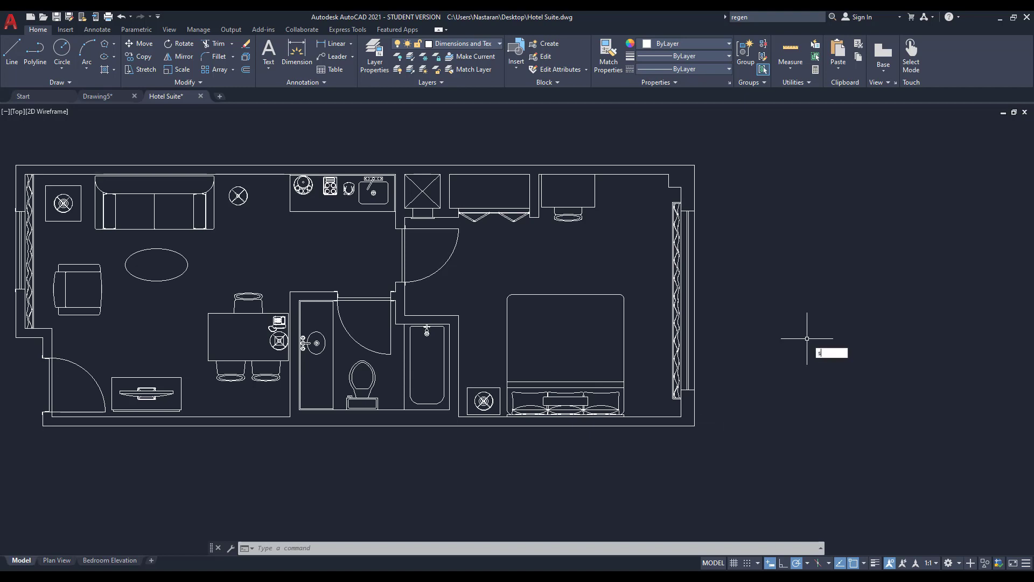
Stretch the bedroom's window end about 5'-8" horizontally outward with the desk, chair and bed partly crossed by the selection, and undo the stretch.
{"action": "key", "text": "Return"}
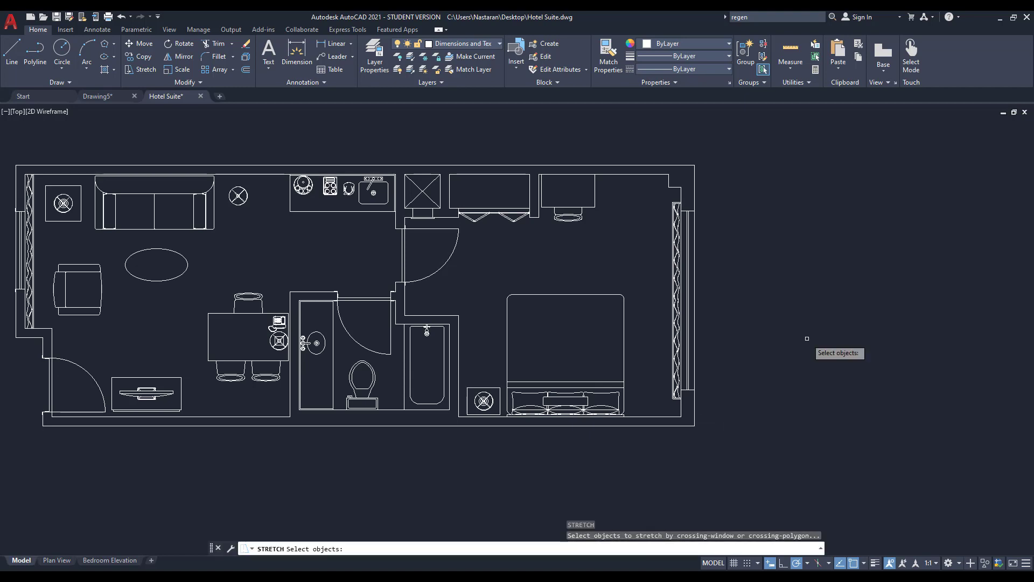
{"action": "left_click", "coordinate": [734, 129]}
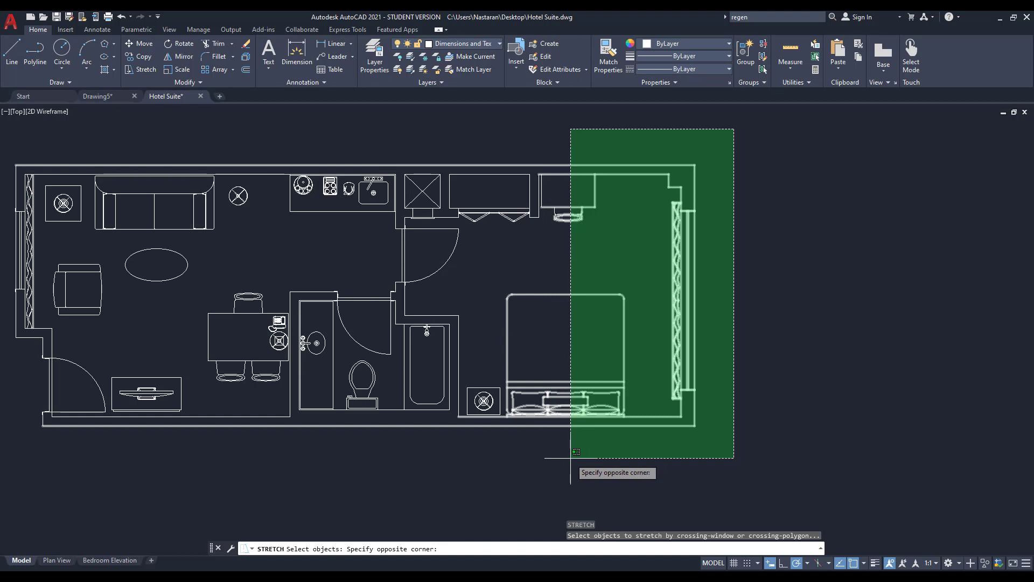
{"action": "scroll", "coordinate": [574, 237], "scroll_direction": "up", "scroll_amount": 5}
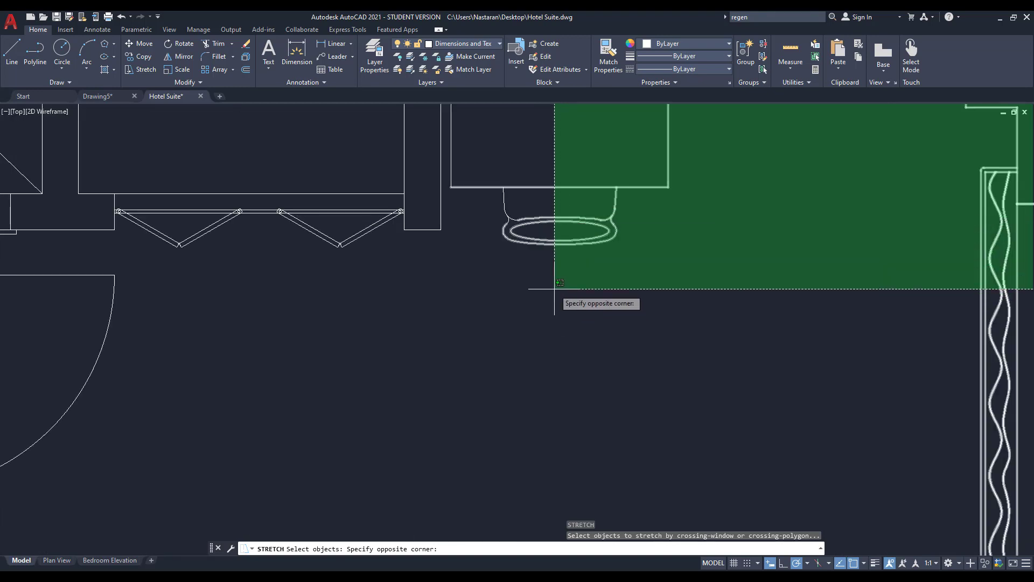
{"action": "scroll", "coordinate": [559, 284], "scroll_direction": "down", "scroll_amount": 2}
{"action": "scroll", "coordinate": [559, 284], "scroll_direction": "down", "scroll_amount": 2}
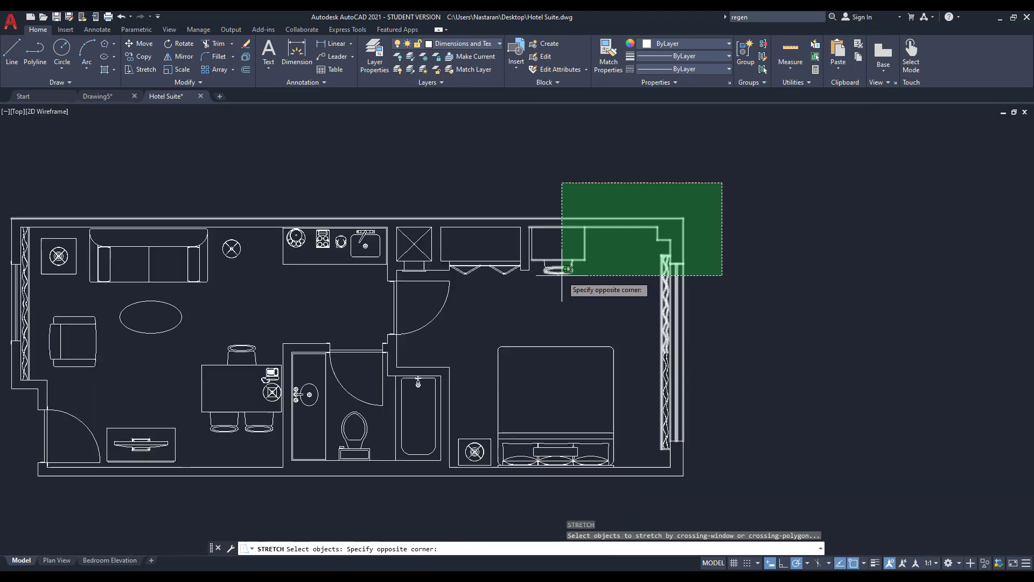
{"action": "left_click", "coordinate": [559, 499]}
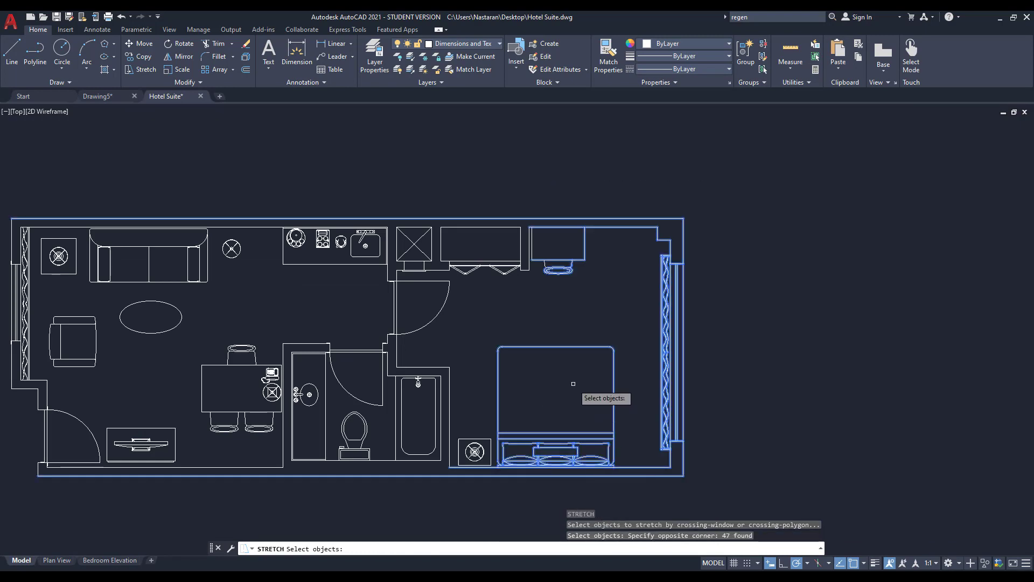
{"action": "scroll", "coordinate": [572, 383], "scroll_direction": "down", "scroll_amount": 2}
{"action": "scroll", "coordinate": [594, 463], "scroll_direction": "up", "scroll_amount": 2}
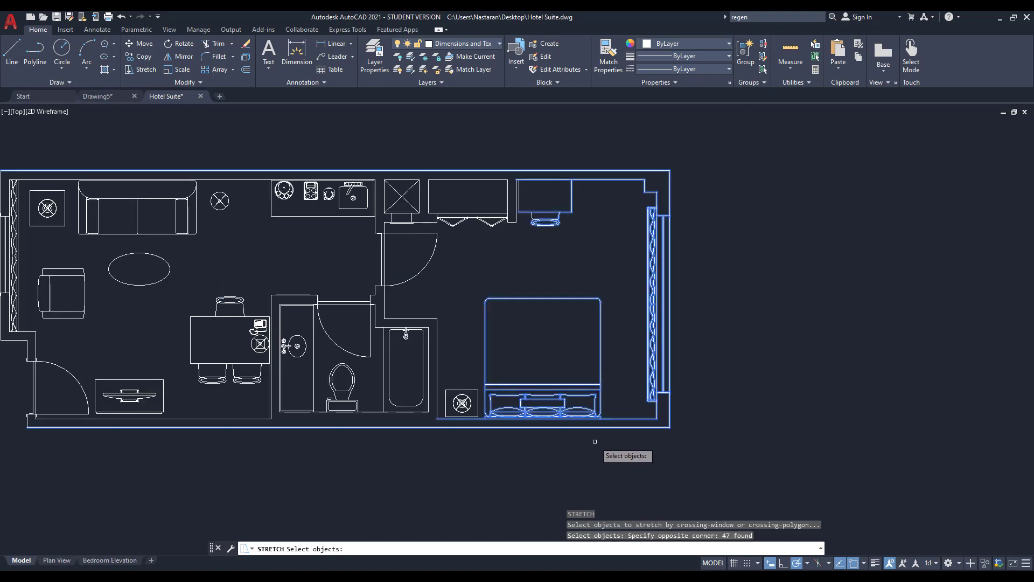
{"action": "key", "text": "Return"}
{"action": "left_click", "coordinate": [623, 456]}
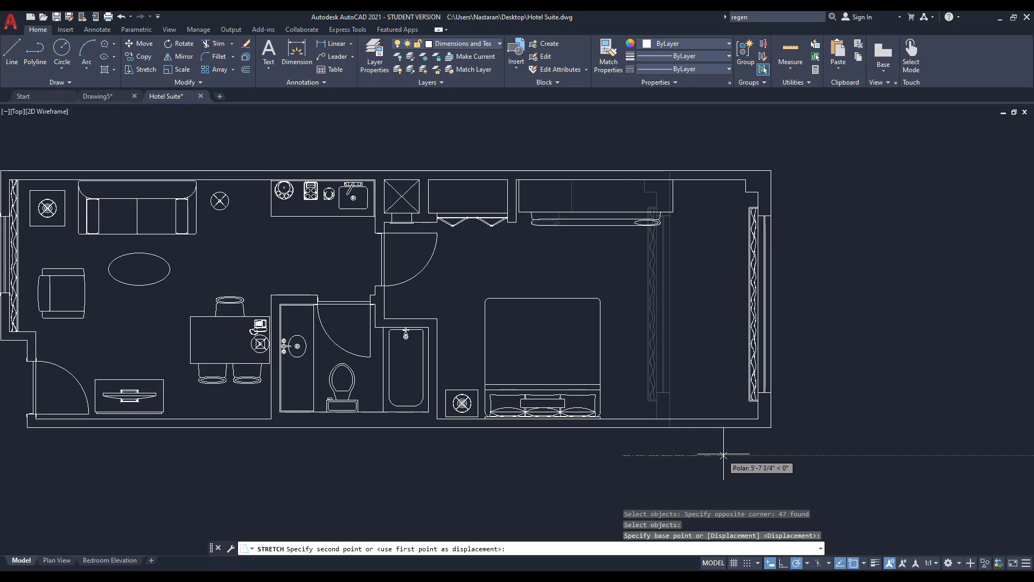
{"action": "left_click", "coordinate": [724, 453]}
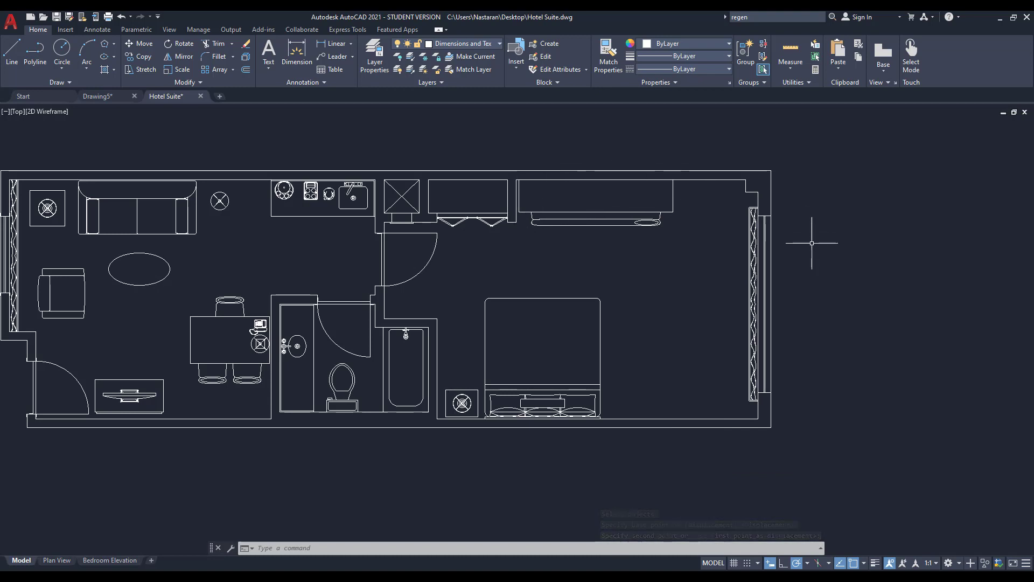
{"action": "key", "text": "ctrl+z"}
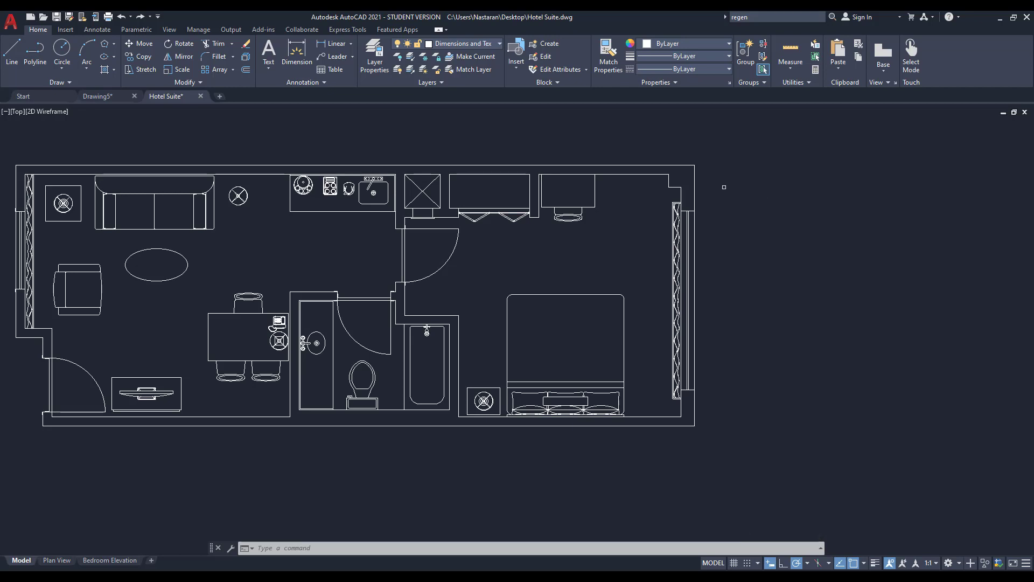
Stretch the bedroom's window end horizontally outward with a crossing selection, removing the desk, chair and bed from the selected objects.
{"action": "type", "text": "s"}
{"action": "key", "text": "Return"}
{"action": "left_click", "coordinate": [728, 141]}
{"action": "left_click", "coordinate": [571, 437]}
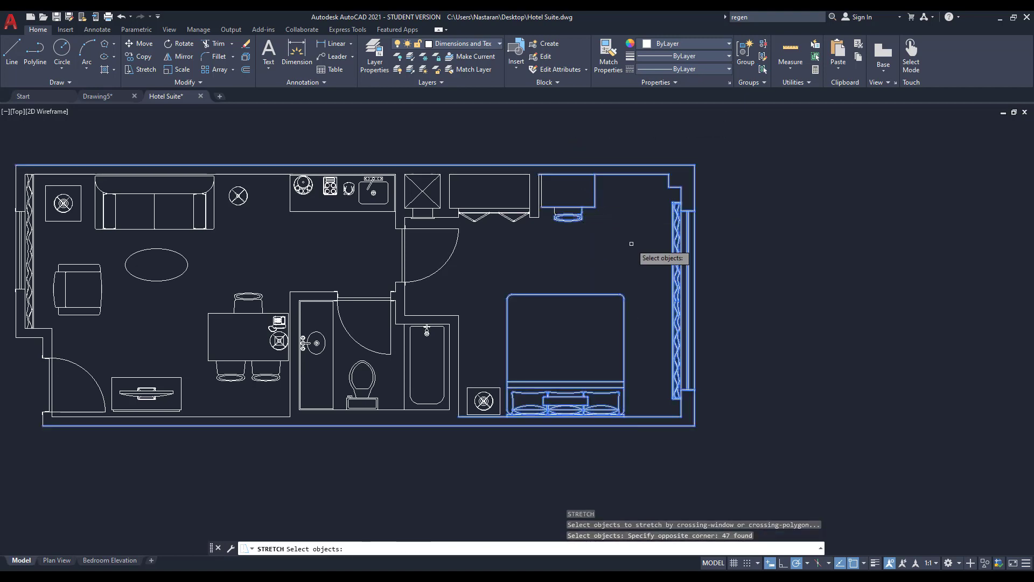
{"action": "left_click", "coordinate": [608, 186], "text": "shift"}
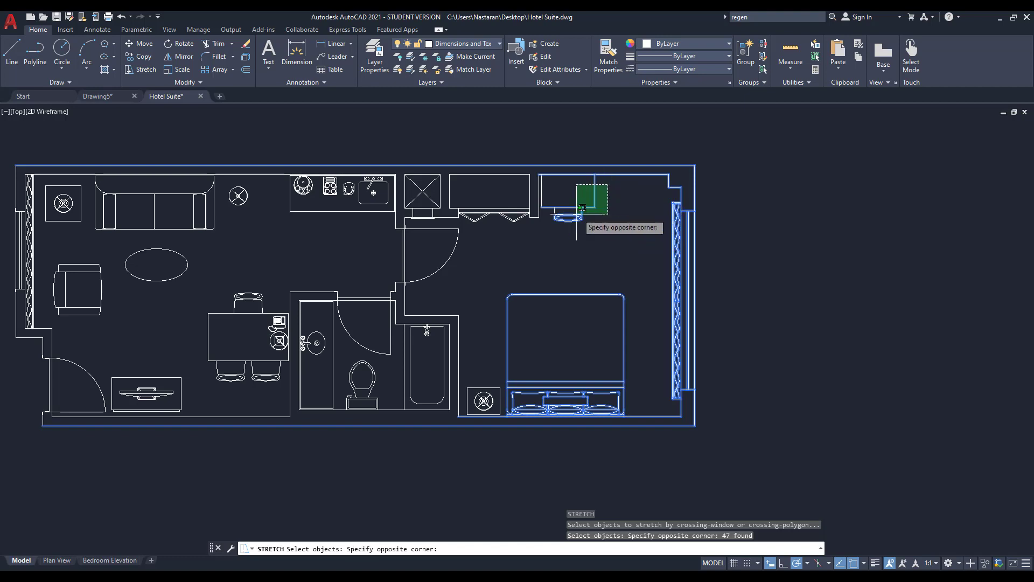
{"action": "left_click", "coordinate": [550, 227], "text": "shift"}
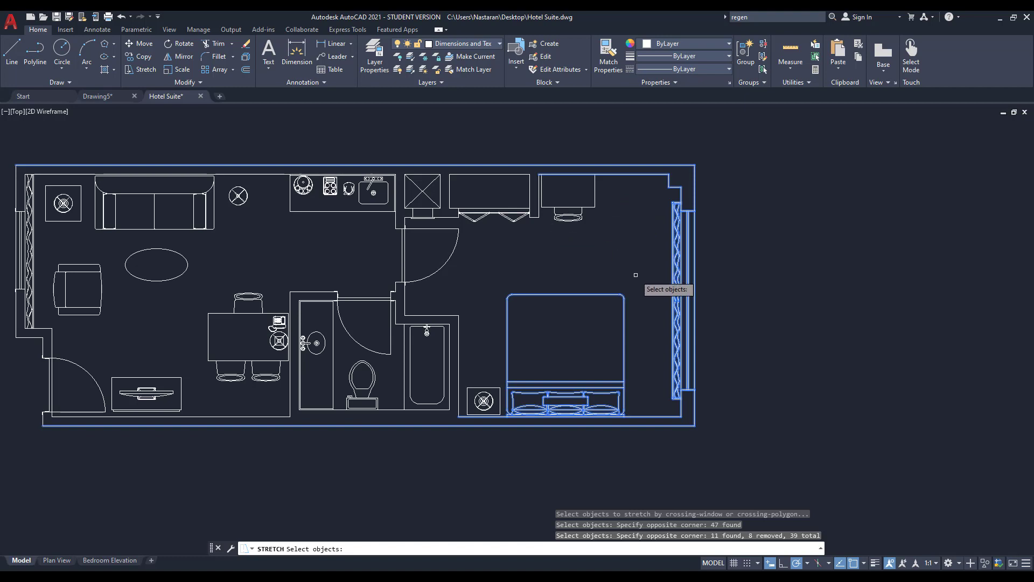
{"action": "left_click", "coordinate": [623, 305], "text": "shift"}
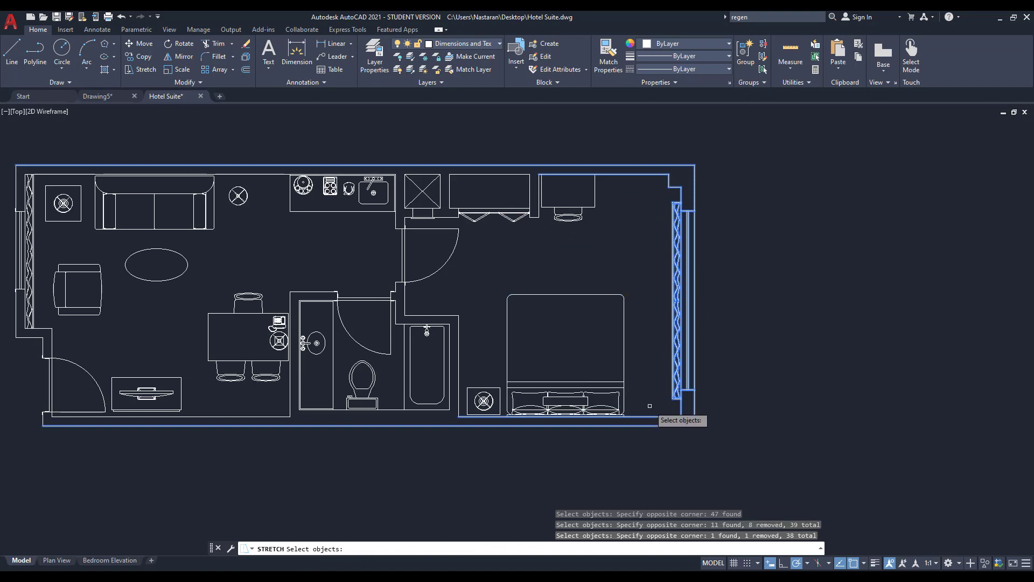
{"action": "key", "text": "Return"}
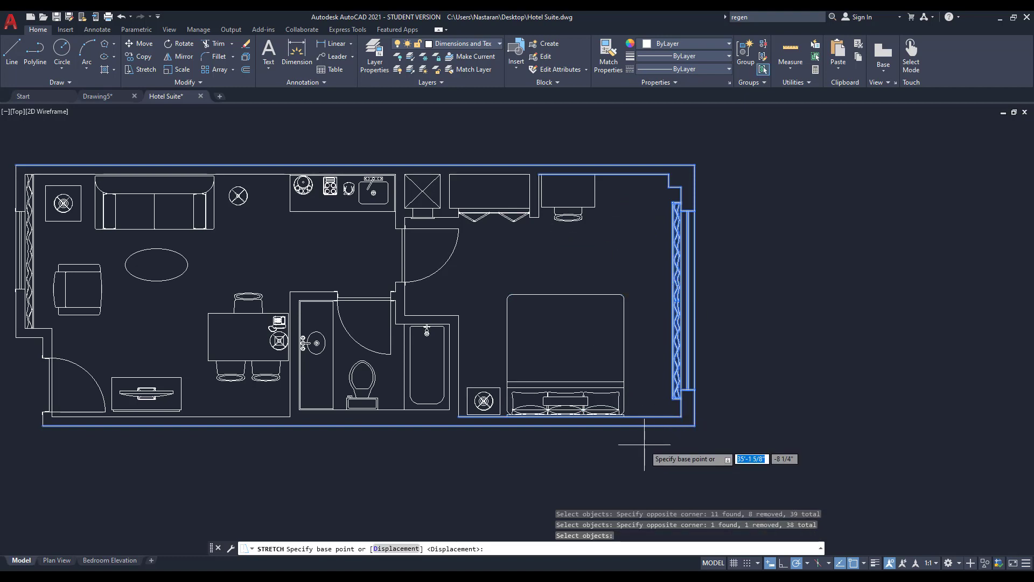
{"action": "left_click", "coordinate": [646, 443]}
{"action": "left_click", "coordinate": [779, 444]}
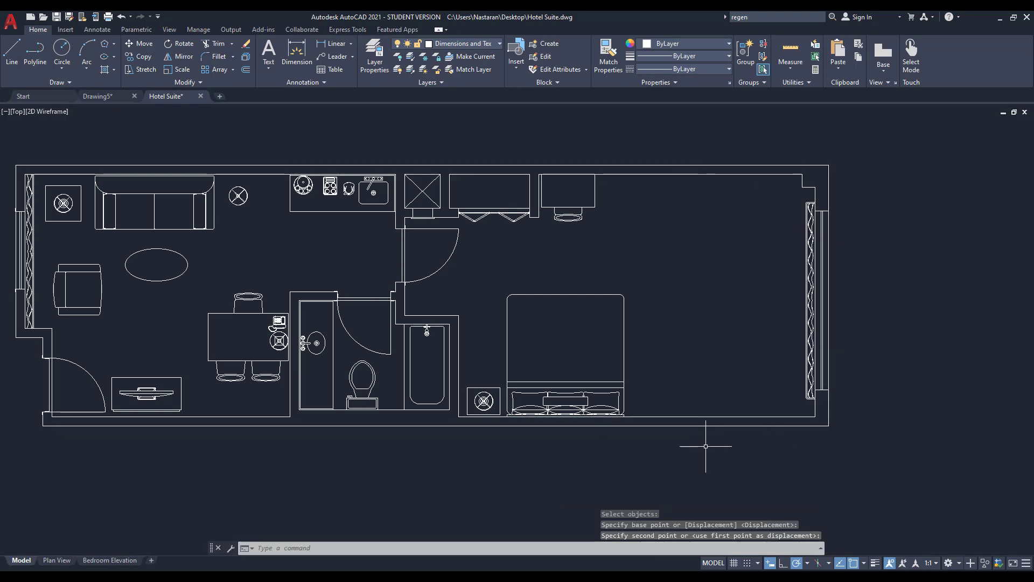
Try to stretch the living room's window end about 4'-4" horizontally outward, crossing the side table, armchair and entry door, and cancel the command.
{"action": "scroll", "coordinate": [803, 380], "scroll_direction": "down", "scroll_amount": 3}
{"action": "scroll", "coordinate": [302, 367], "scroll_direction": "up", "scroll_amount": 4}
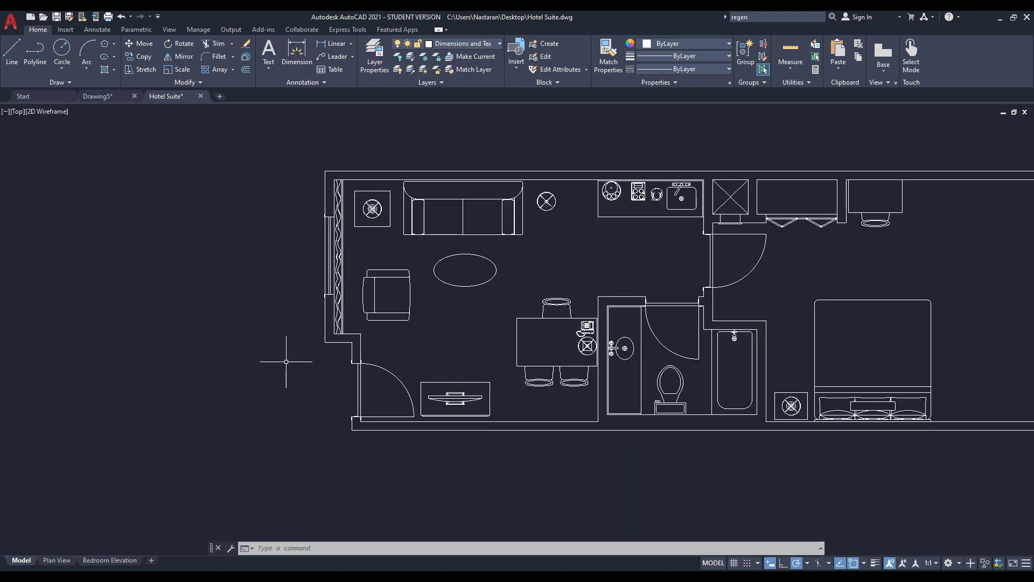
{"action": "scroll", "coordinate": [277, 346], "scroll_direction": "down", "scroll_amount": 2}
{"action": "scroll", "coordinate": [213, 335], "scroll_direction": "up", "scroll_amount": 3}
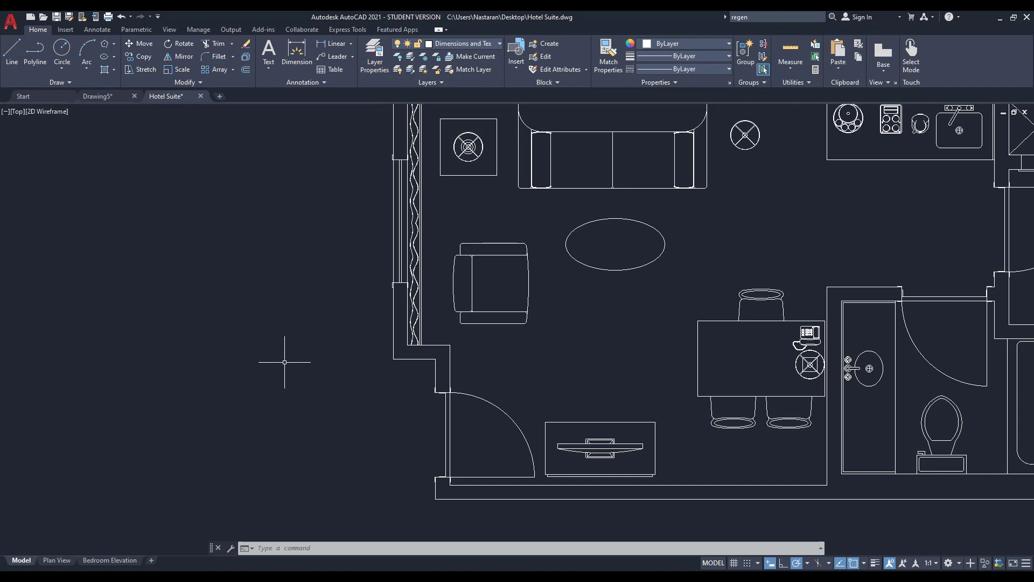
{"action": "scroll", "coordinate": [312, 372], "scroll_direction": "down", "scroll_amount": 3}
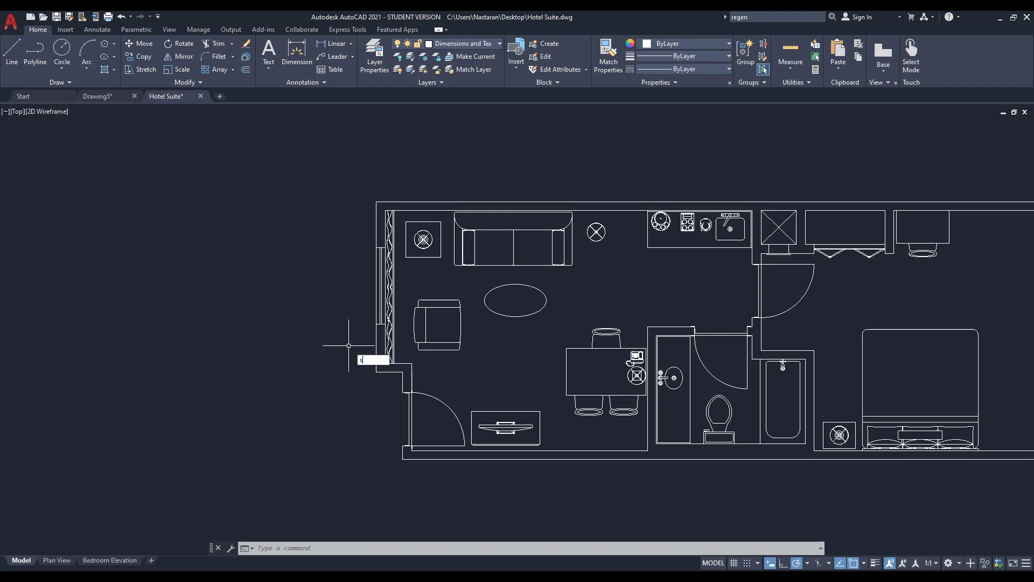
{"action": "key", "text": "Return"}
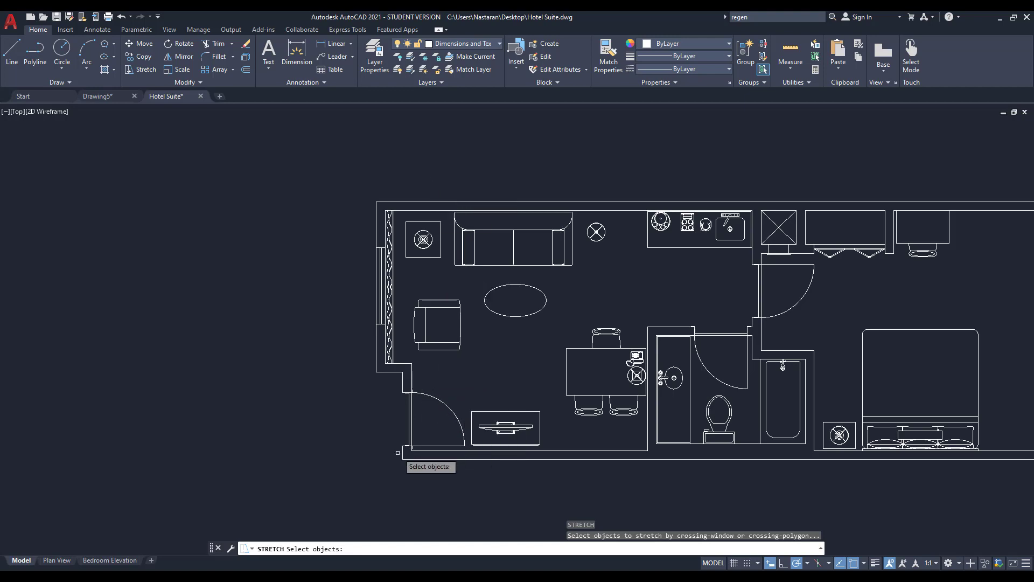
{"action": "scroll", "coordinate": [364, 401], "scroll_direction": "up", "scroll_amount": 2}
{"action": "scroll", "coordinate": [364, 401], "scroll_direction": "down", "scroll_amount": 2}
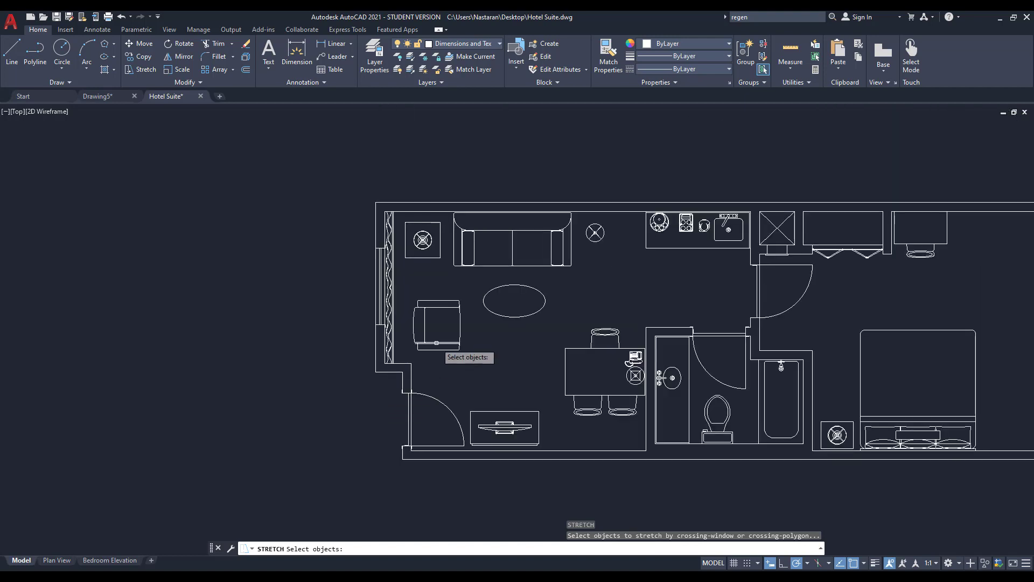
{"action": "scroll", "coordinate": [436, 343], "scroll_direction": "up", "scroll_amount": 2}
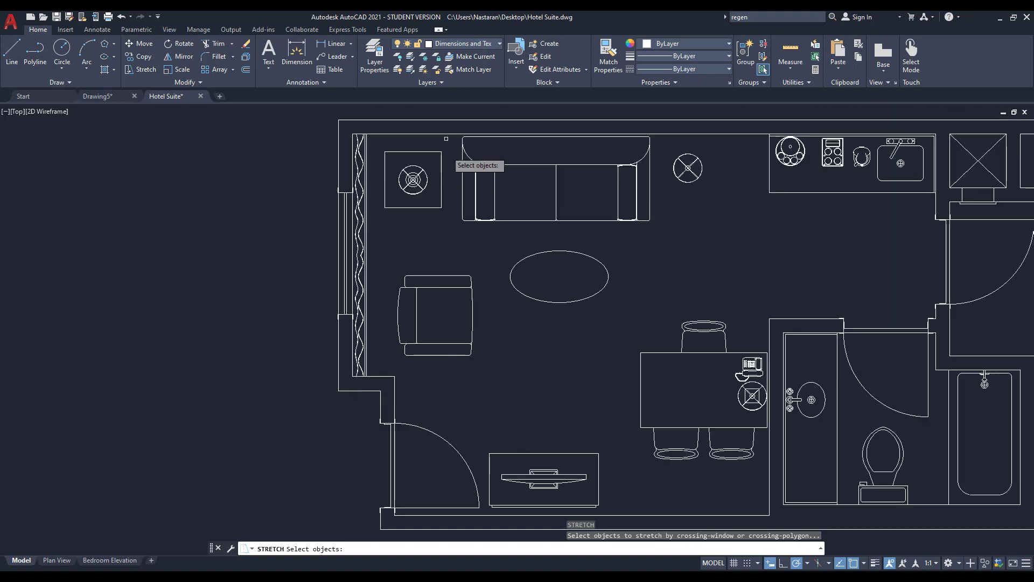
{"action": "left_click", "coordinate": [431, 111]}
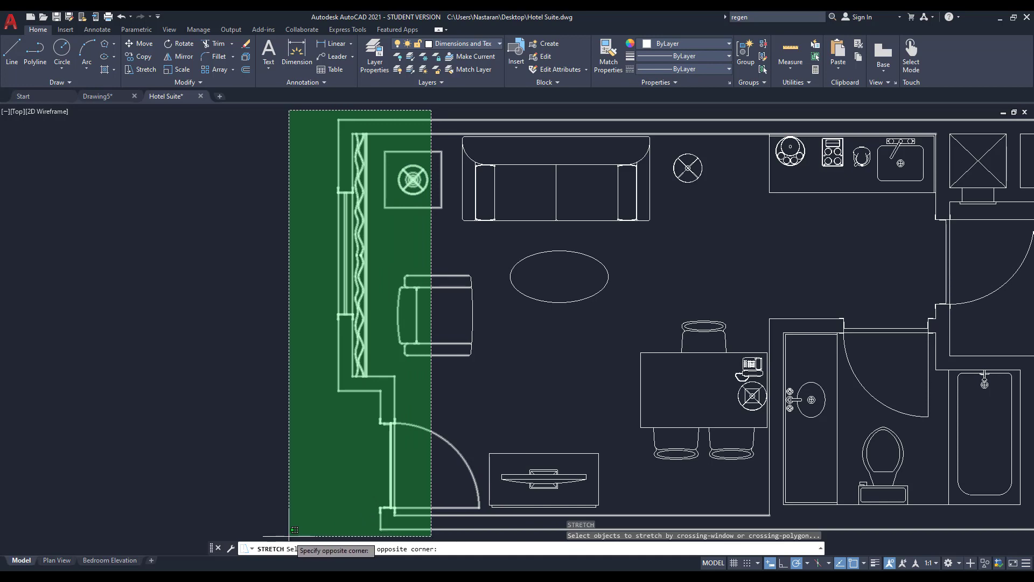
{"action": "left_click", "coordinate": [295, 530]}
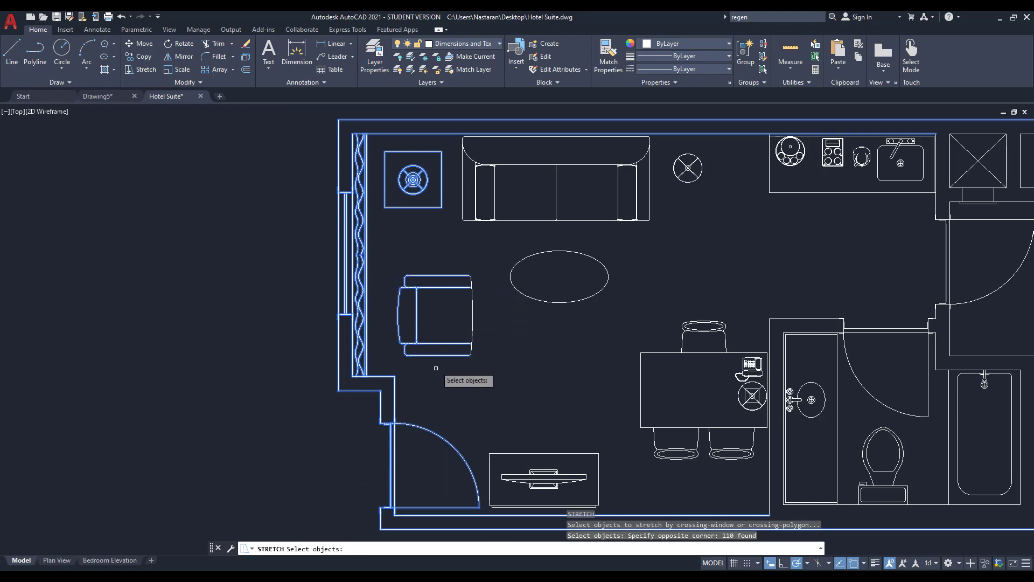
{"action": "key", "text": "Return"}
{"action": "left_click", "coordinate": [329, 460]}
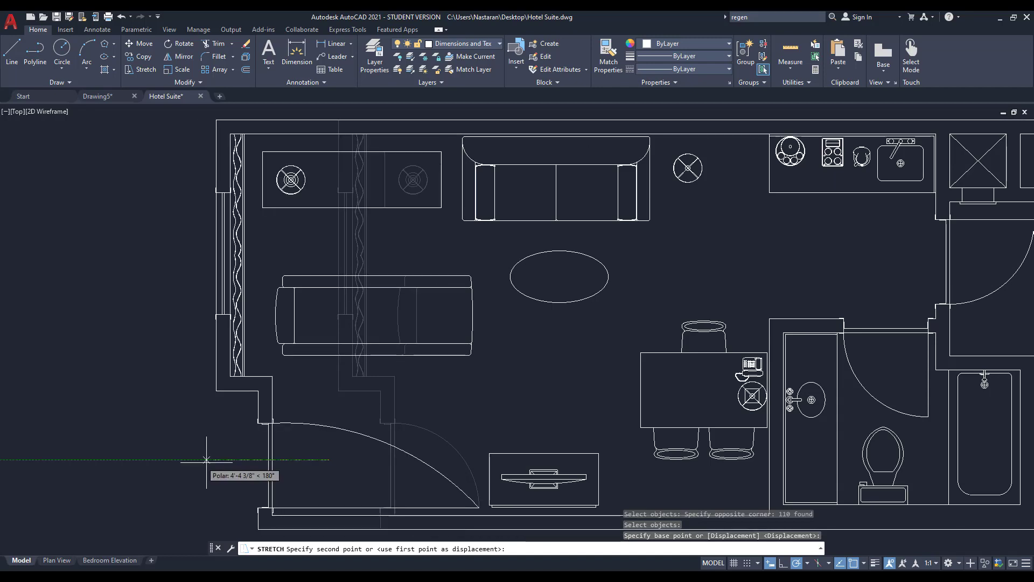
{"action": "key", "text": "Escape"}
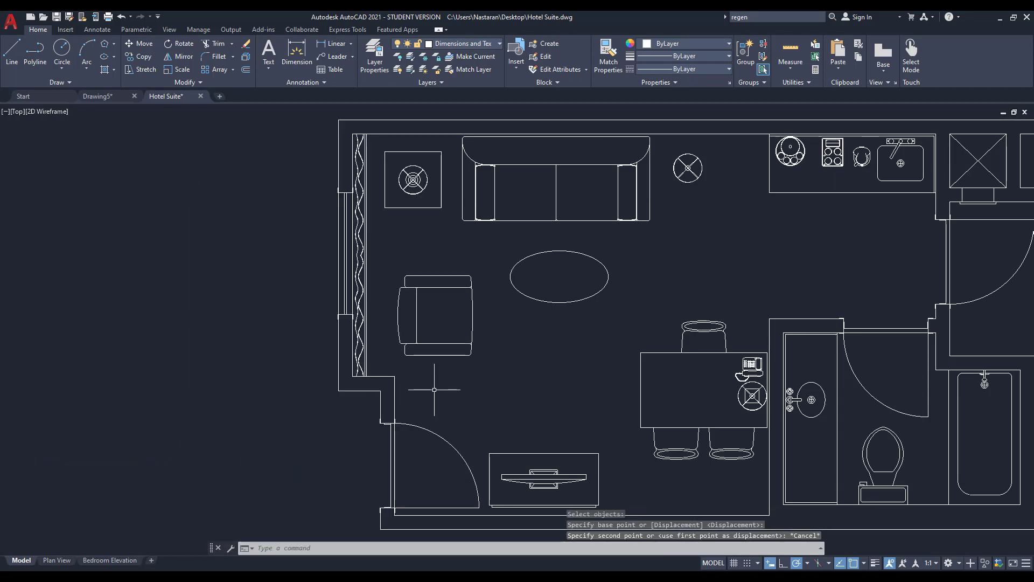
Try to stretch the living room's window end about 7'-4" horizontally outward with the side table, armchair and entry door crossed, cancelling the command.
{"action": "type", "text": "s"}
{"action": "key", "text": "Return"}
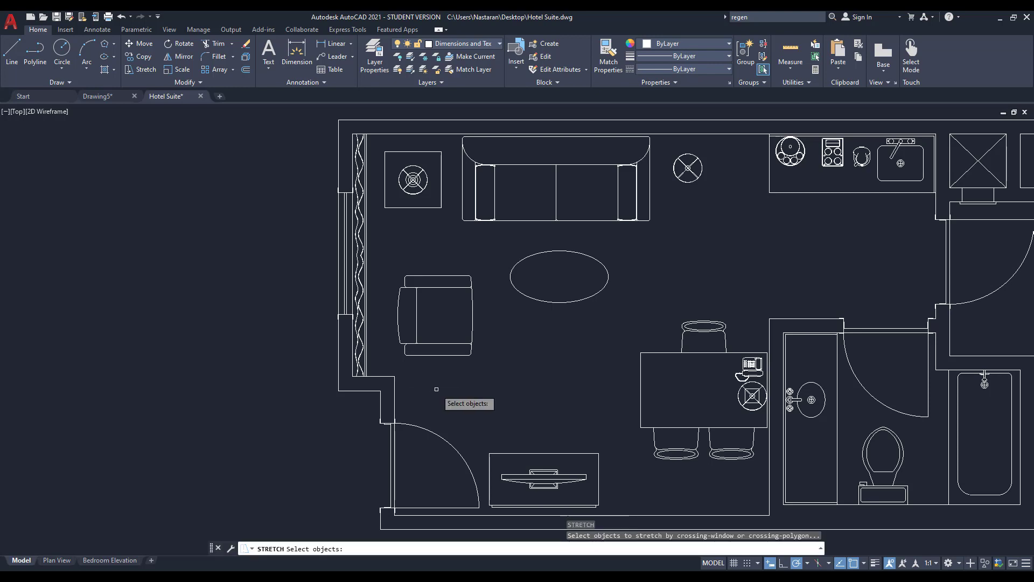
{"action": "left_click", "coordinate": [440, 107]}
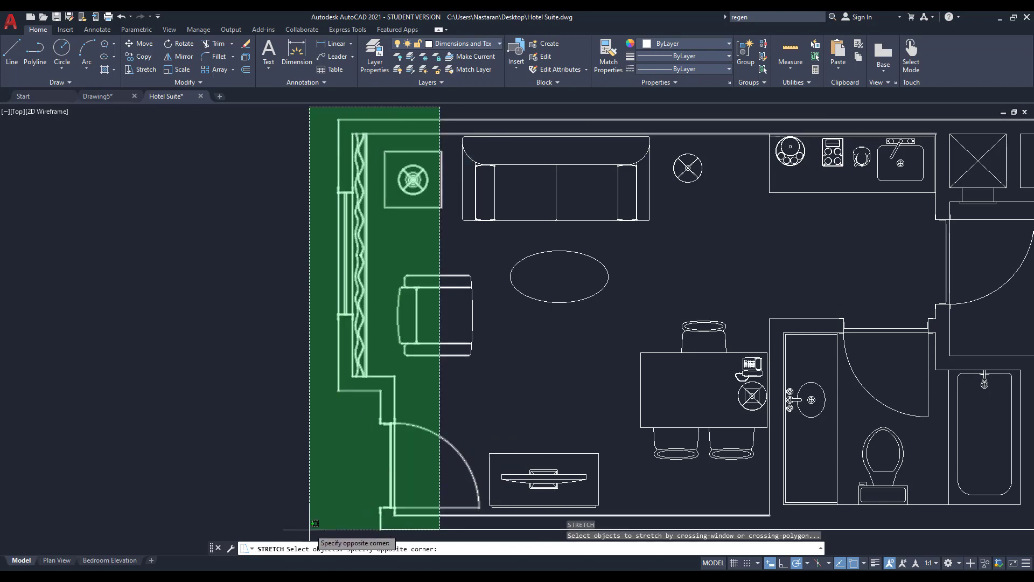
{"action": "left_click", "coordinate": [280, 528]}
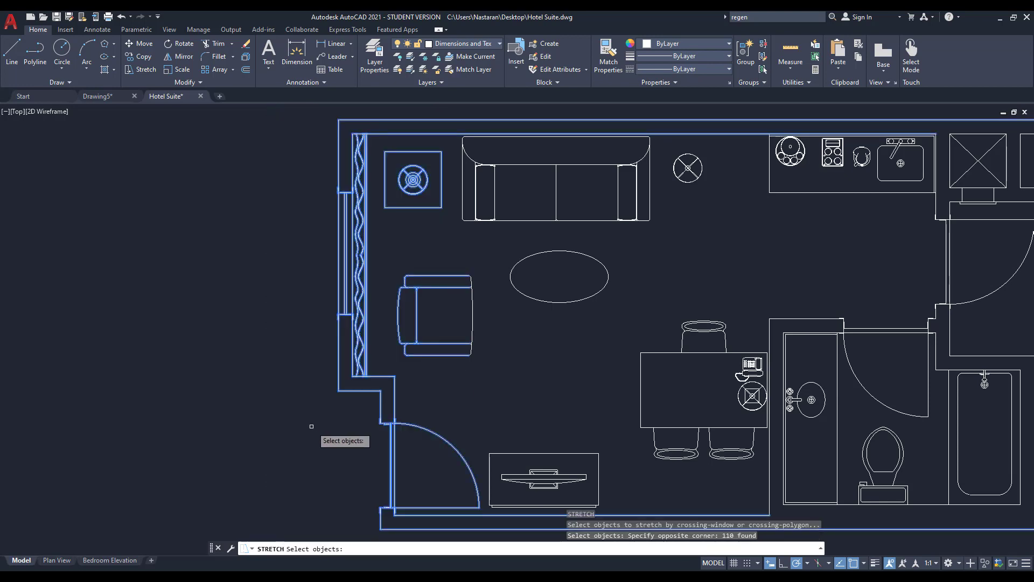
{"action": "key", "text": "Return"}
{"action": "left_click", "coordinate": [339, 438]}
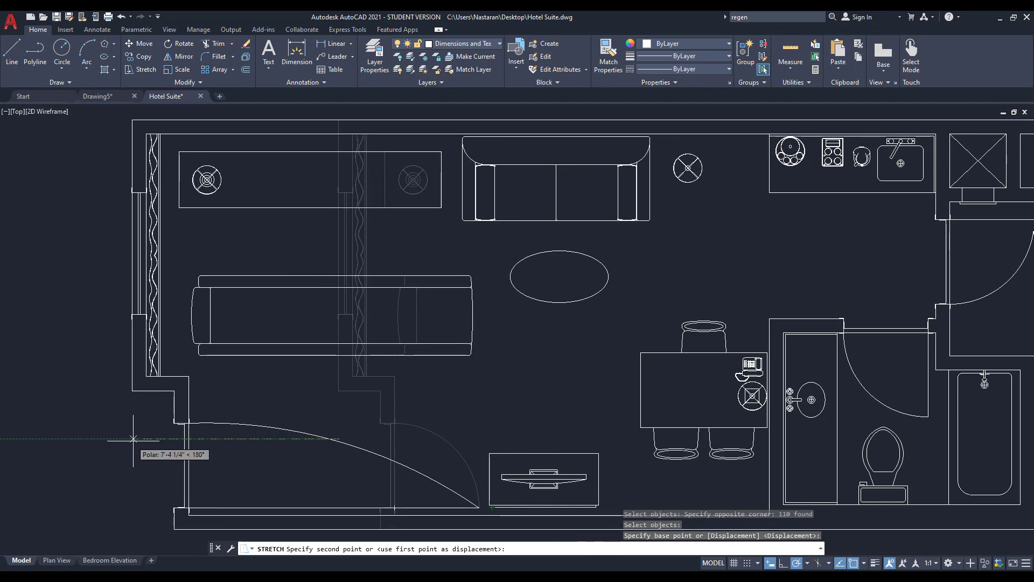
{"action": "key", "text": "Escape"}
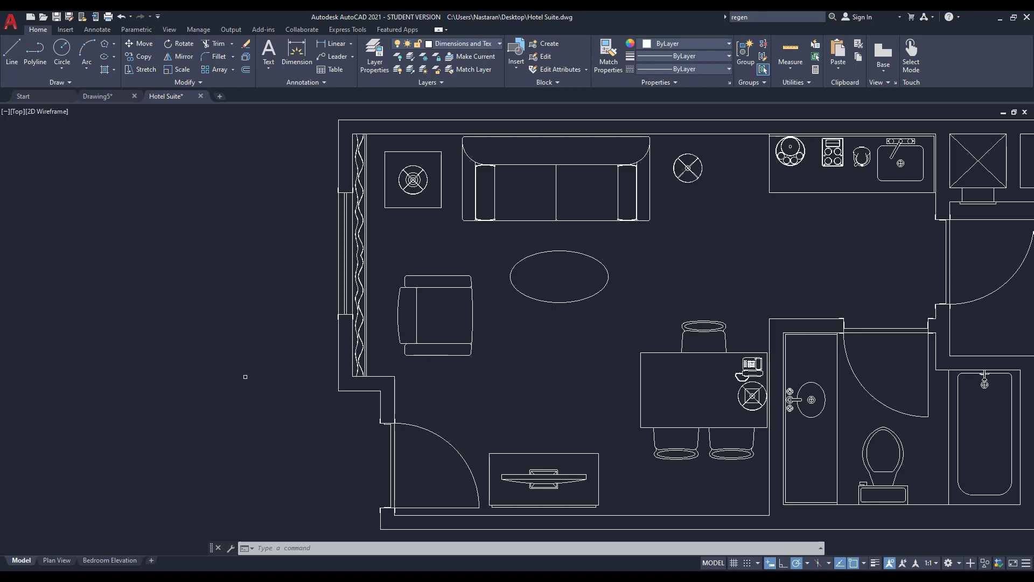
For a stretch, select the living room's window end with a crossing selection, removing the sofa and the side table with its lamp from it.
{"action": "type", "text": "s"}
{"action": "key", "text": "Return"}
{"action": "scroll", "coordinate": [418, 328], "scroll_direction": "down", "scroll_amount": 1}
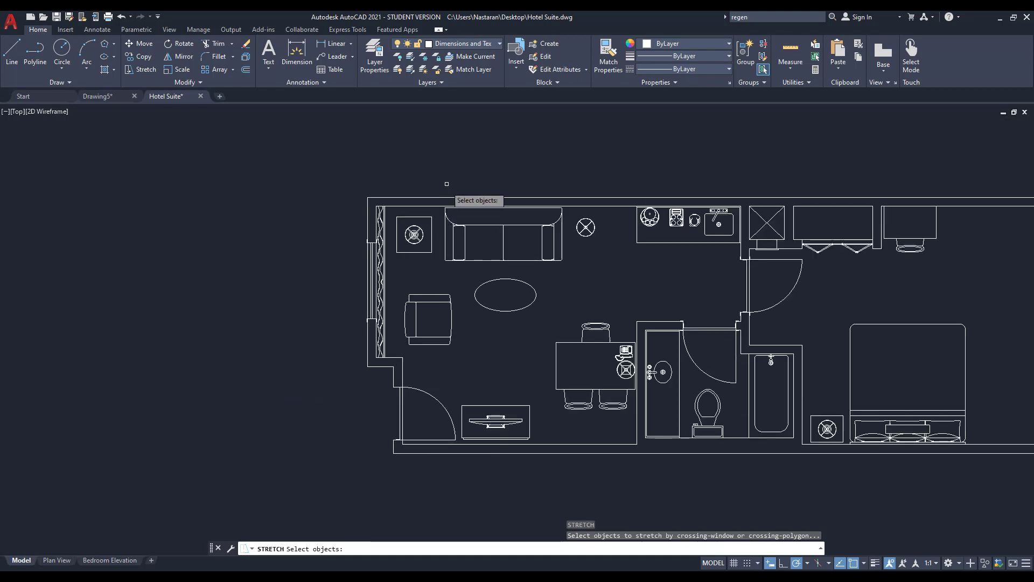
{"action": "left_click", "coordinate": [461, 171]}
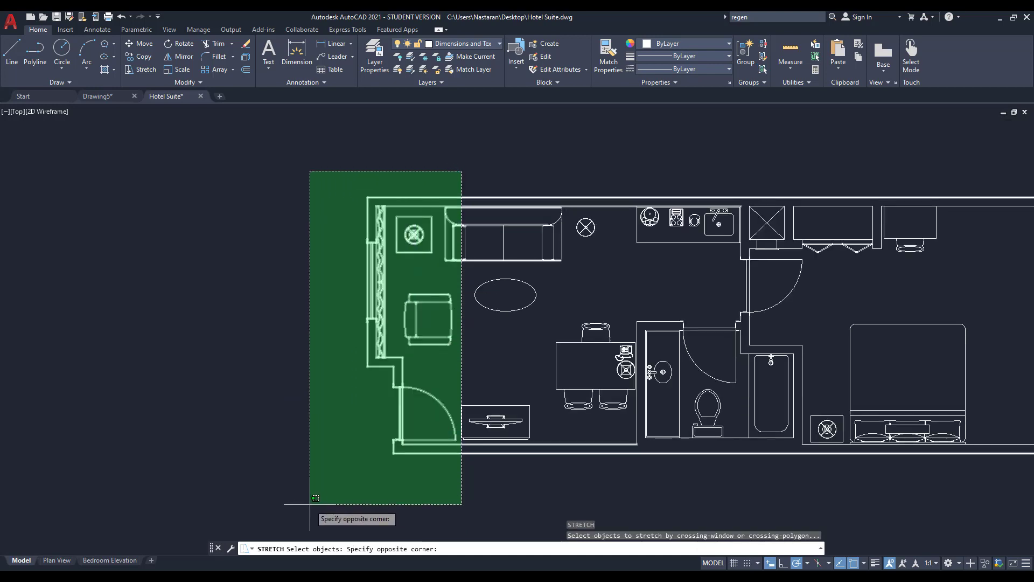
{"action": "scroll", "coordinate": [339, 431], "scroll_direction": "up", "scroll_amount": 2}
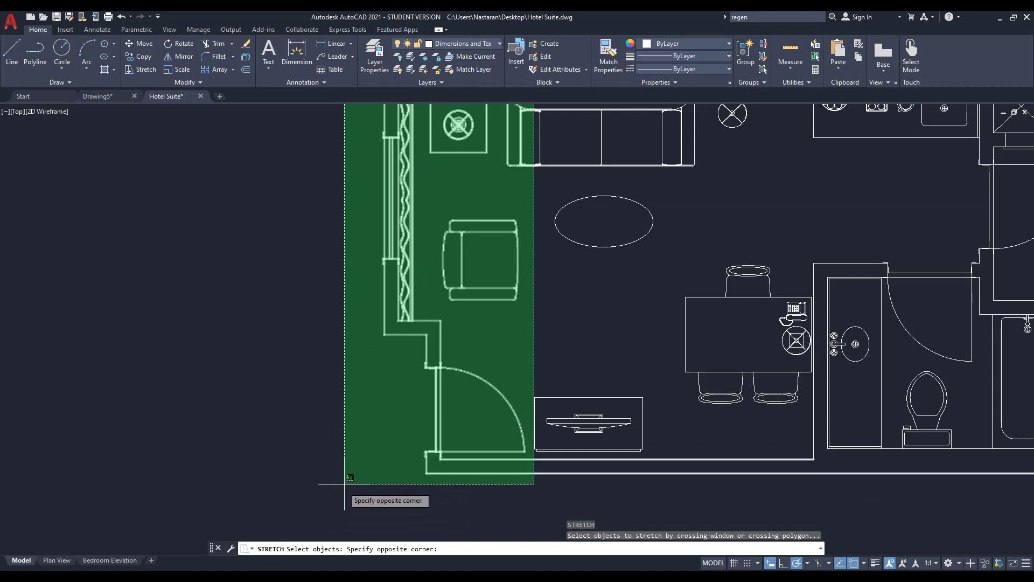
{"action": "scroll", "coordinate": [298, 497], "scroll_direction": "down", "scroll_amount": 1}
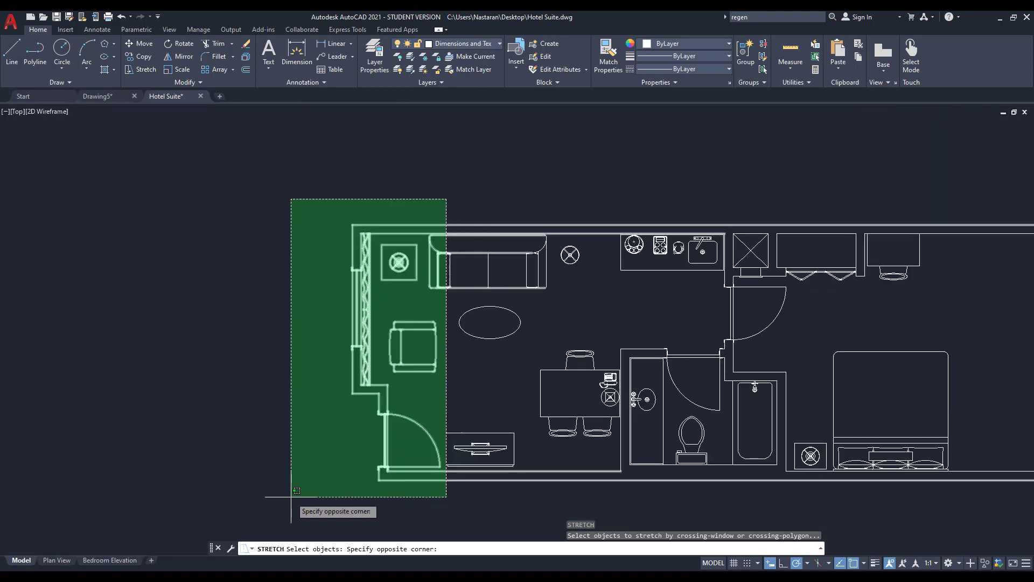
{"action": "left_click", "coordinate": [297, 491]}
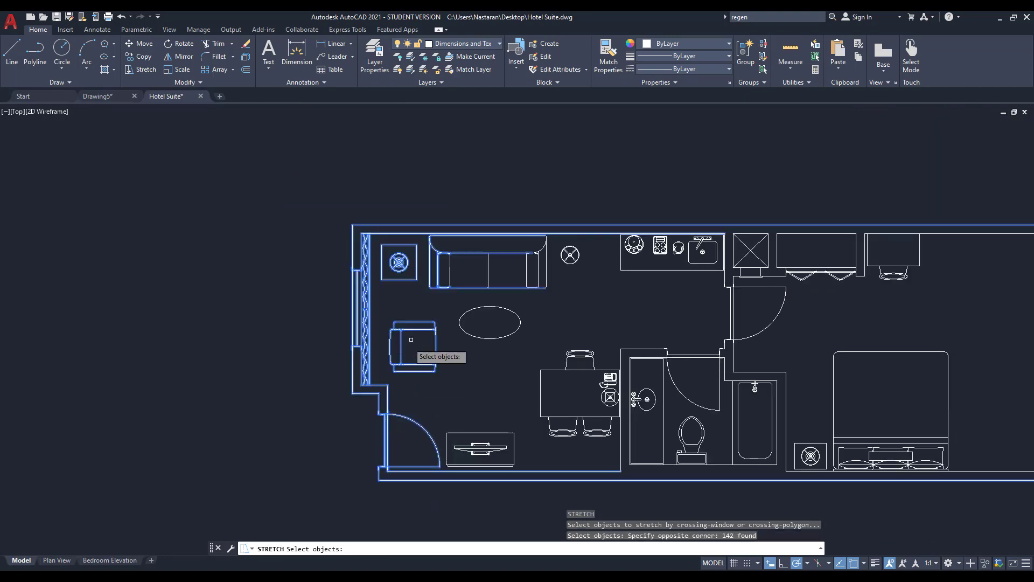
{"action": "scroll", "coordinate": [499, 253], "scroll_direction": "up", "scroll_amount": 2}
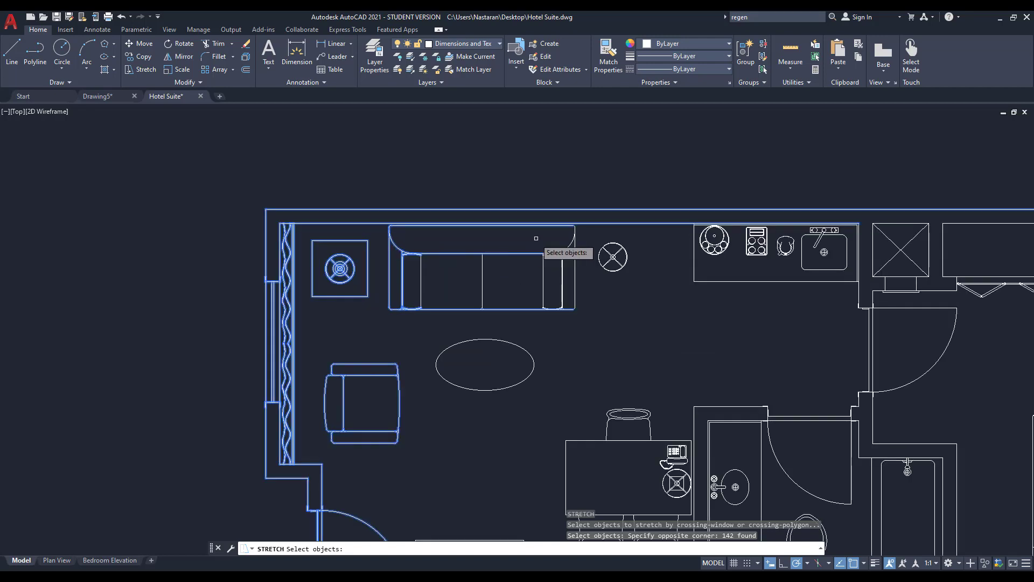
{"action": "left_click", "coordinate": [584, 230]}
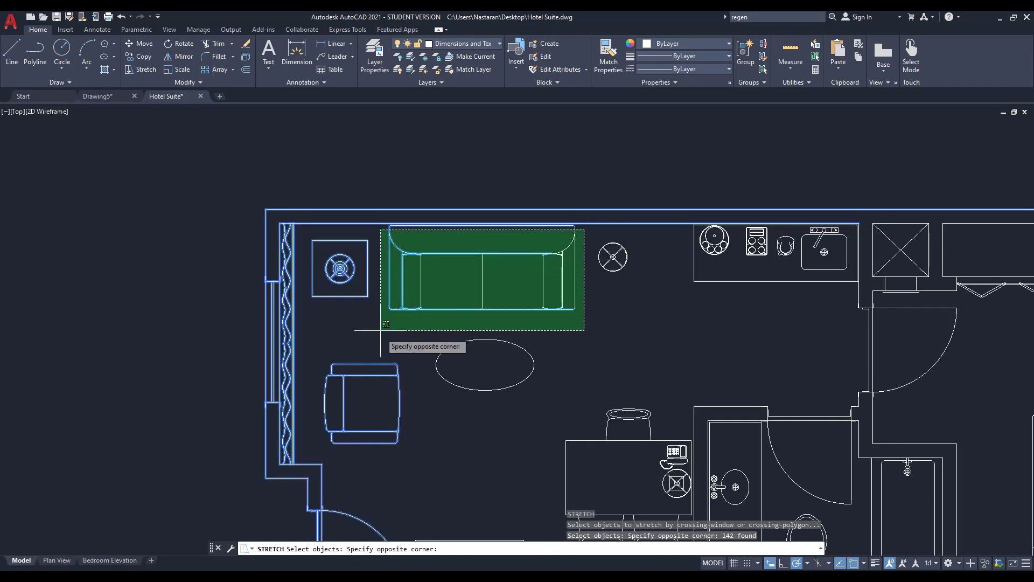
{"action": "left_click", "coordinate": [296, 325], "text": "shift"}
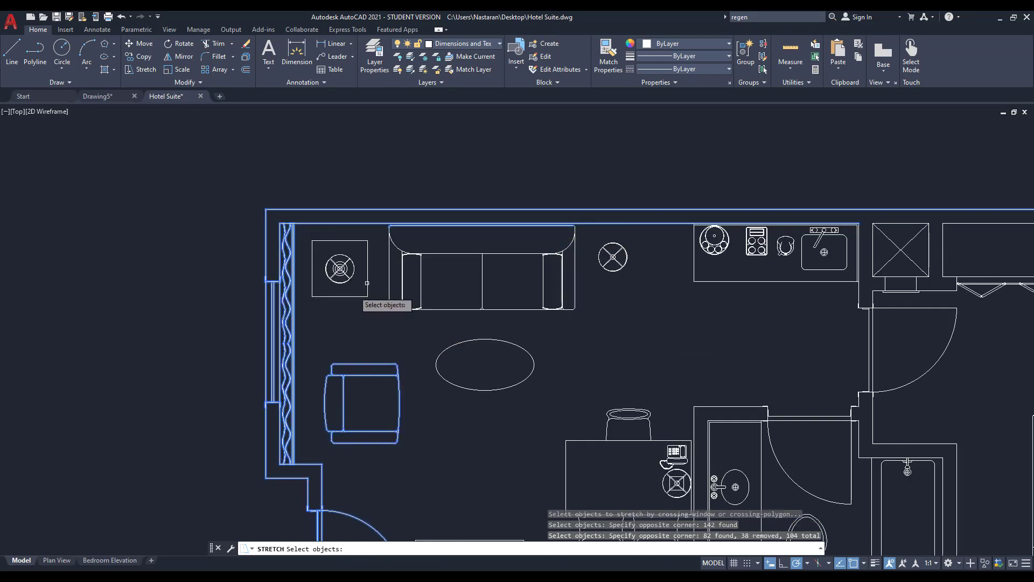
{"action": "left_click", "coordinate": [436, 225], "text": "shift"}
{"action": "scroll", "coordinate": [461, 276], "scroll_direction": "down", "scroll_amount": 2}
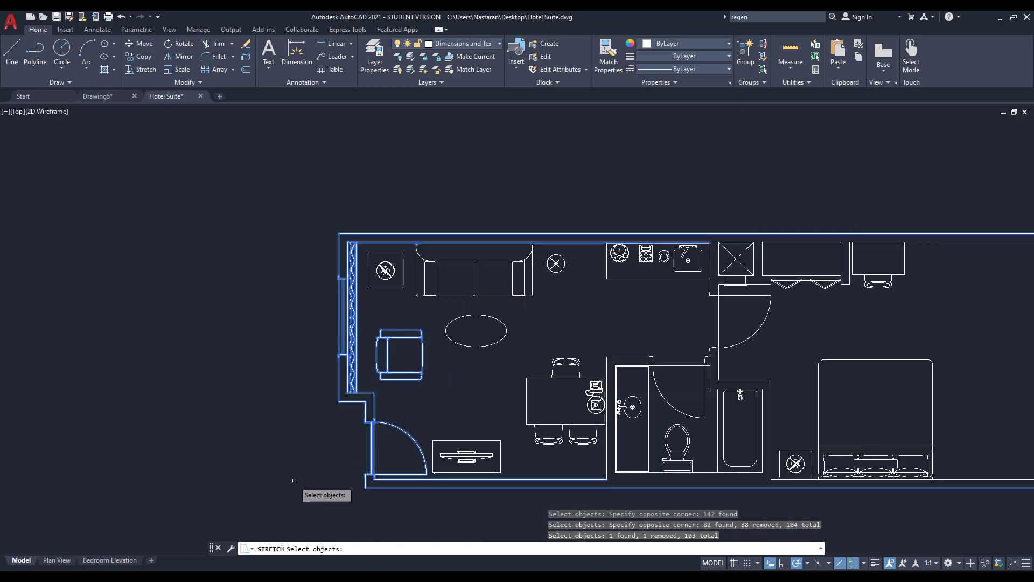
Stretch the selected living room end, with its window wall, armchair and entry door, about 8'-3" horizontally outward.
{"action": "scroll", "coordinate": [296, 480], "scroll_direction": "up", "scroll_amount": 2}
{"action": "key", "text": "Return"}
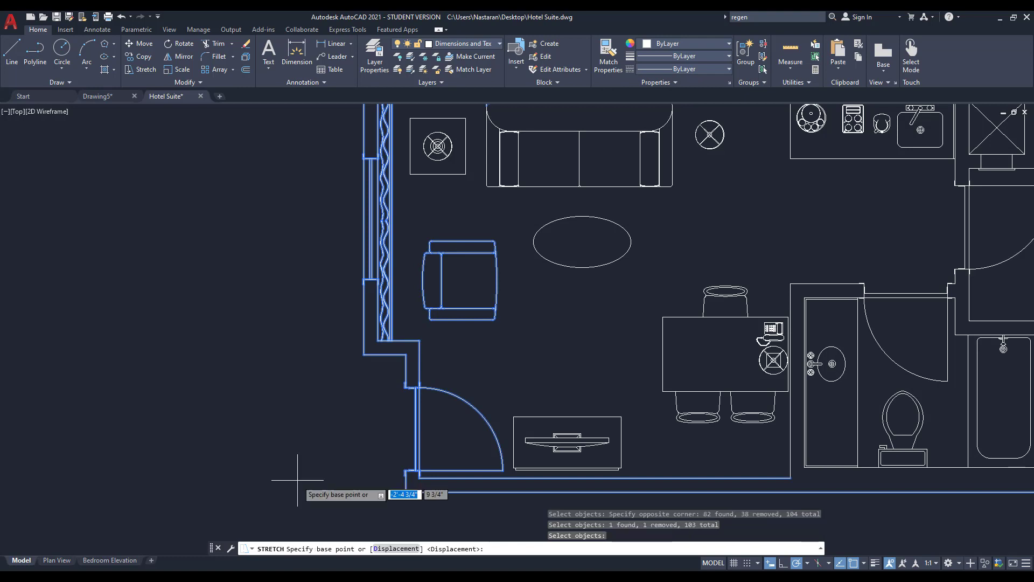
{"action": "left_click", "coordinate": [333, 462]}
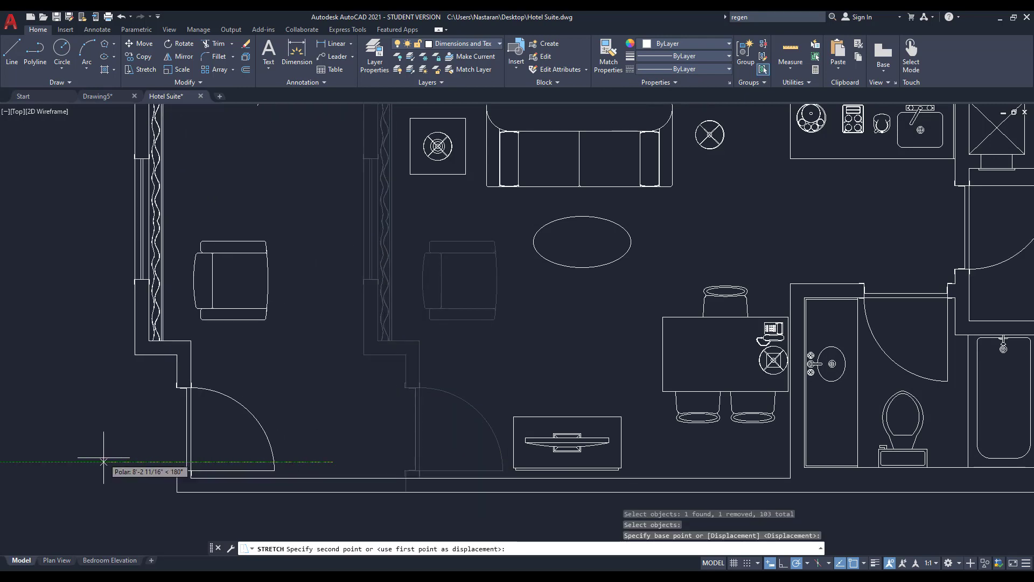
{"action": "scroll", "coordinate": [103, 462], "scroll_direction": "down", "scroll_amount": 2}
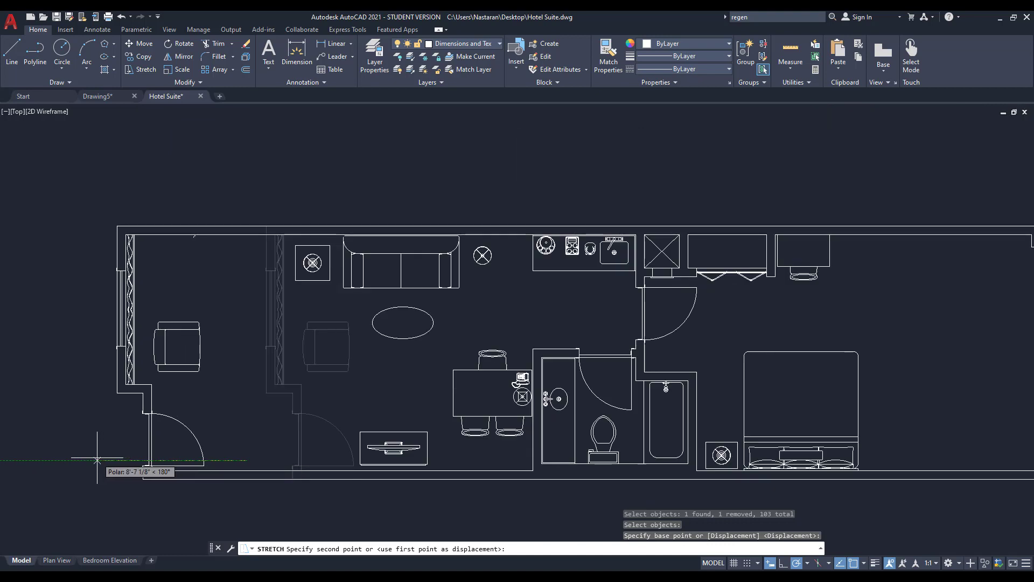
{"action": "left_click", "coordinate": [103, 462]}
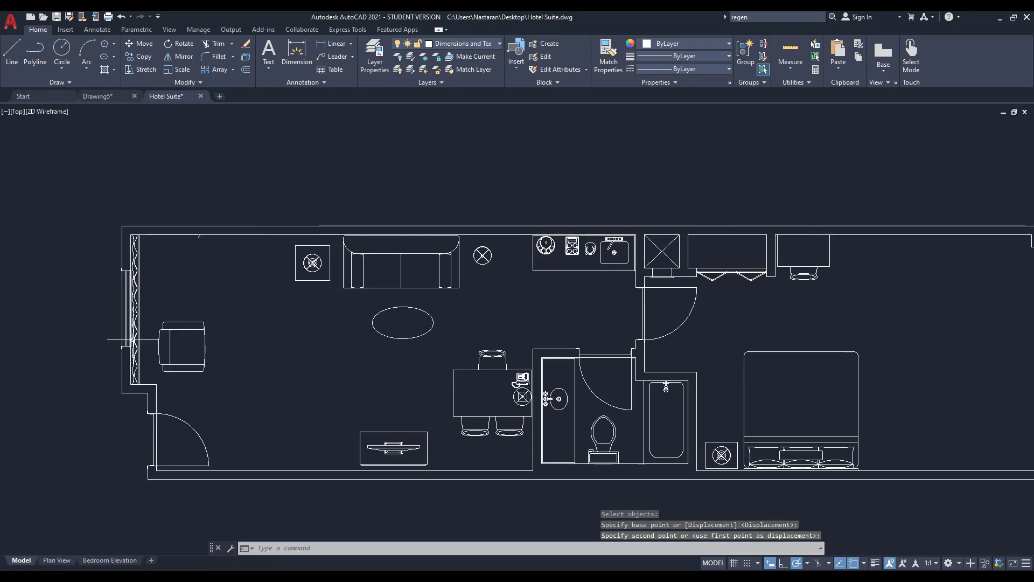
Examine the stretched living room end, the upper wall beside the side table, and the whole suite plan.
{"action": "scroll", "coordinate": [140, 424], "scroll_direction": "up", "scroll_amount": 2}
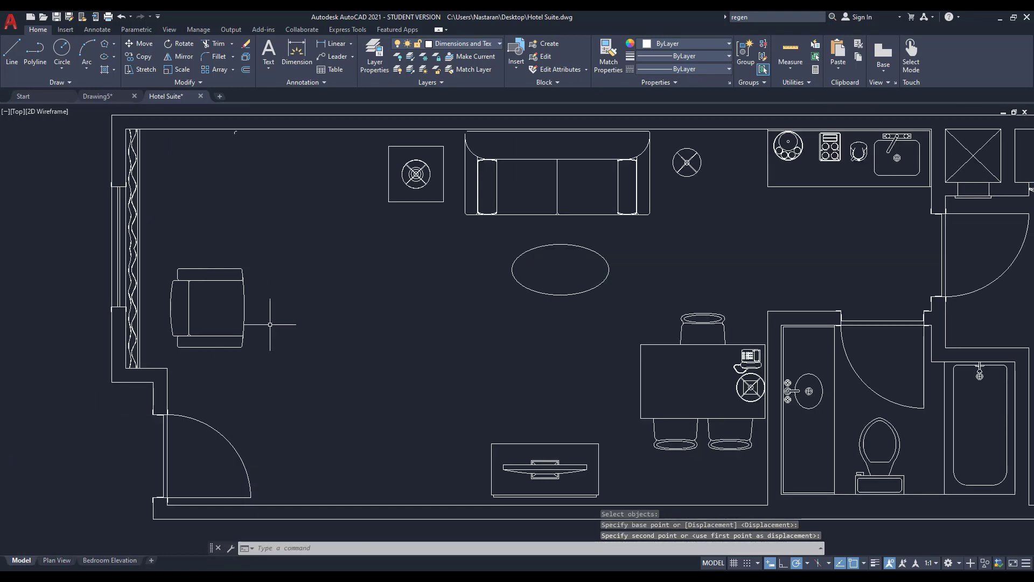
{"action": "scroll", "coordinate": [94, 403], "scroll_direction": "down", "scroll_amount": 3}
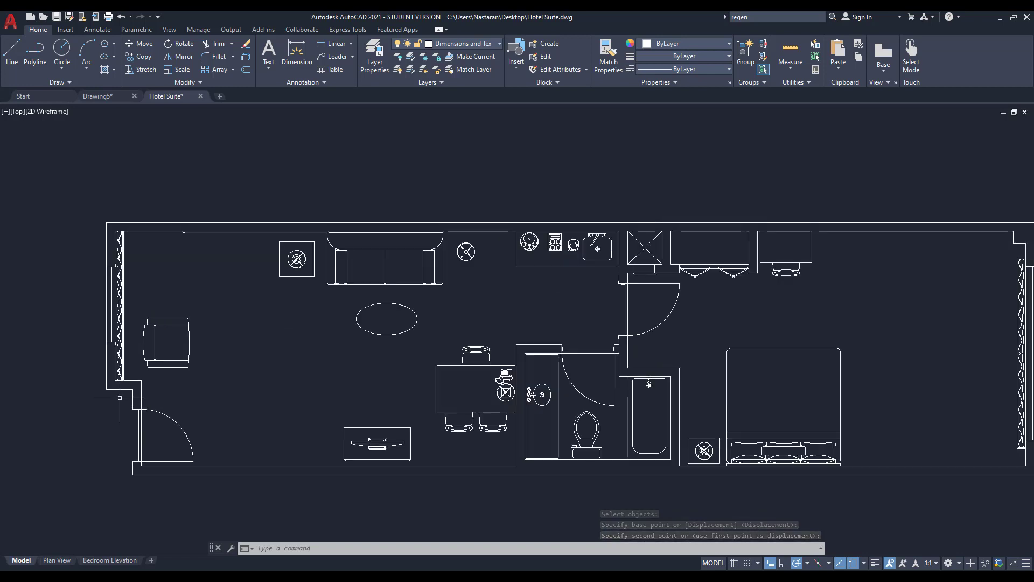
{"action": "scroll", "coordinate": [162, 192], "scroll_direction": "up", "scroll_amount": 5}
{"action": "left_click", "coordinate": [171, 178]}
{"action": "key", "text": "Escape"}
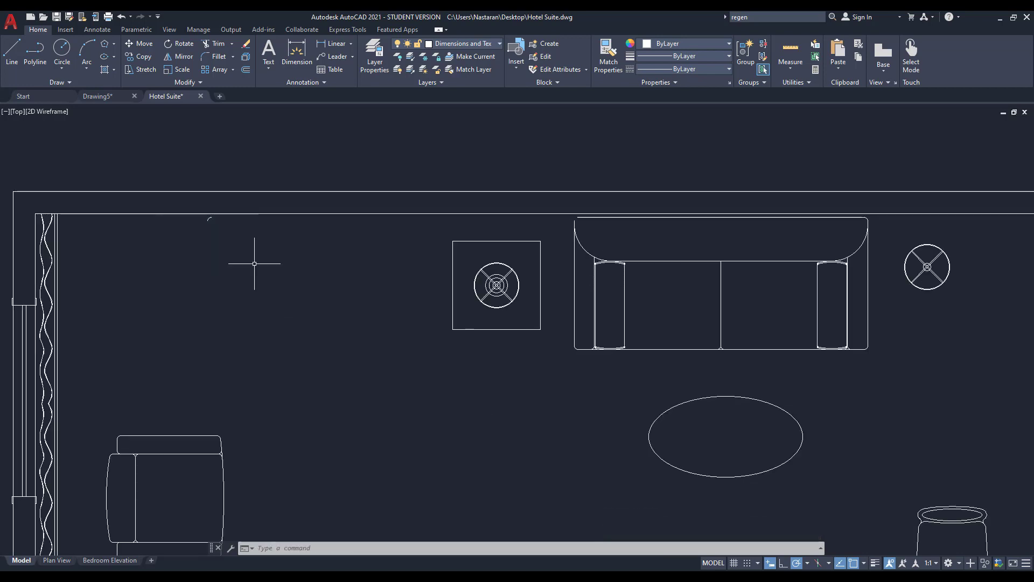
{"action": "scroll", "coordinate": [262, 276], "scroll_direction": "down", "scroll_amount": 4}
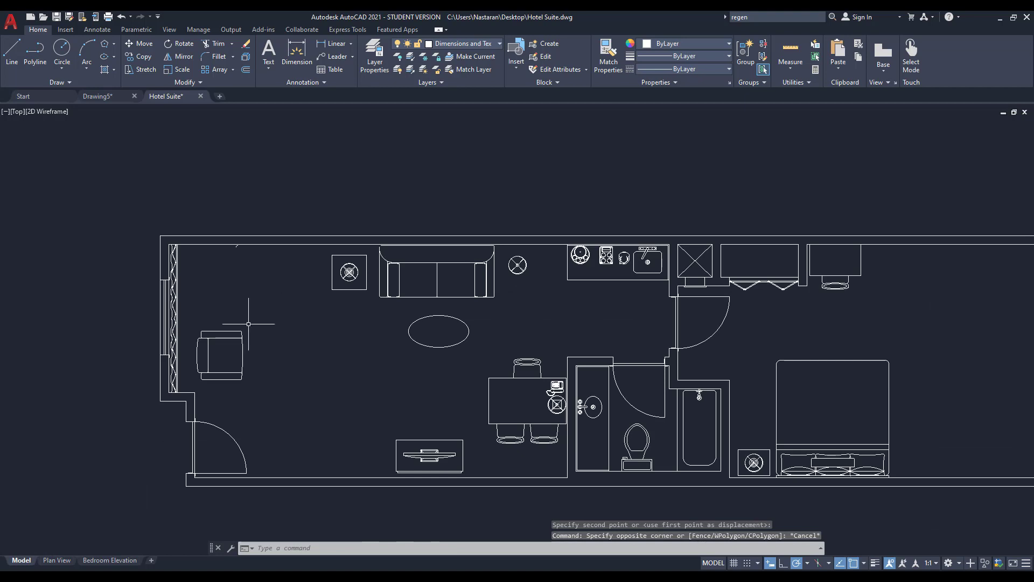
{"action": "scroll", "coordinate": [248, 324], "scroll_direction": "down", "scroll_amount": 2}
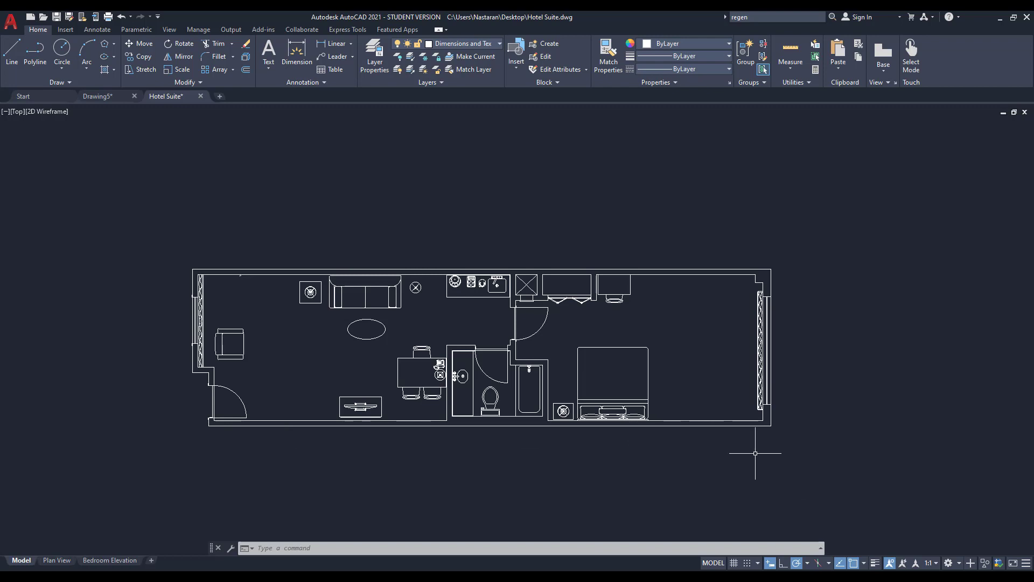
Switch to the Drawing5 drawing and try a crossing selection over the lower edge of the red dashed rectangle, cancelling it.
{"action": "key", "text": "ctrl+Tab"}
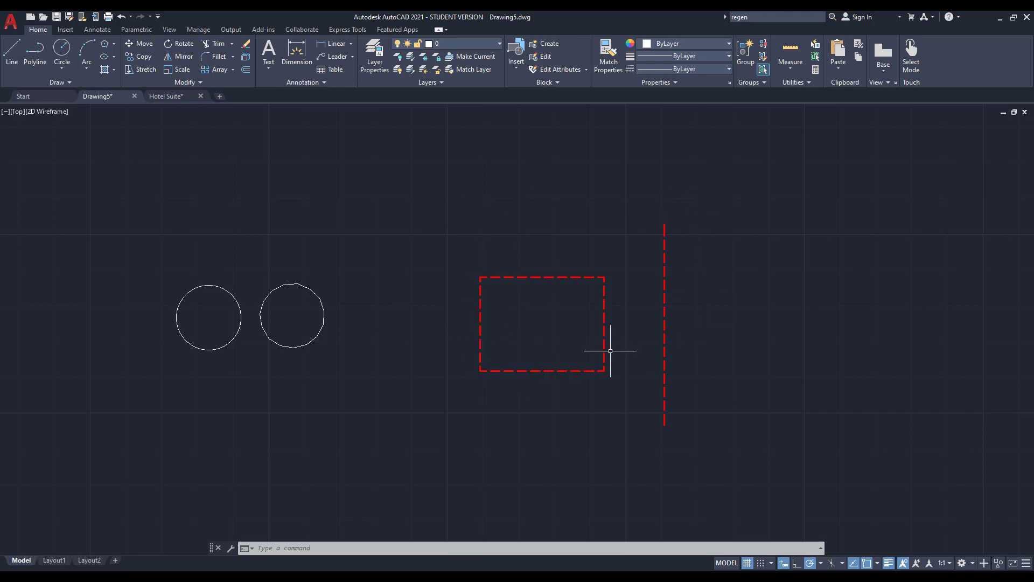
{"action": "left_click", "coordinate": [532, 351]}
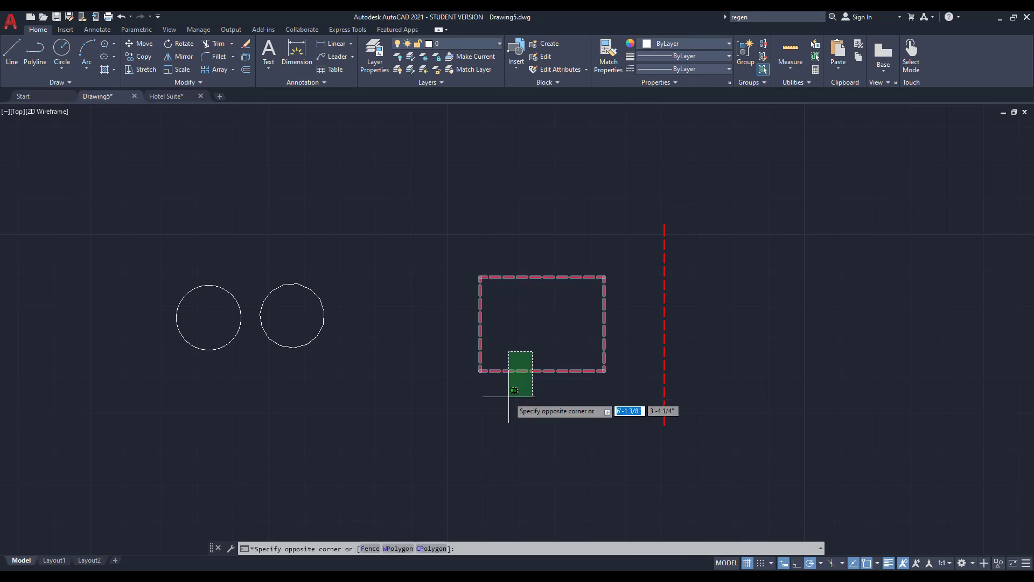
{"action": "key", "text": "Escape"}
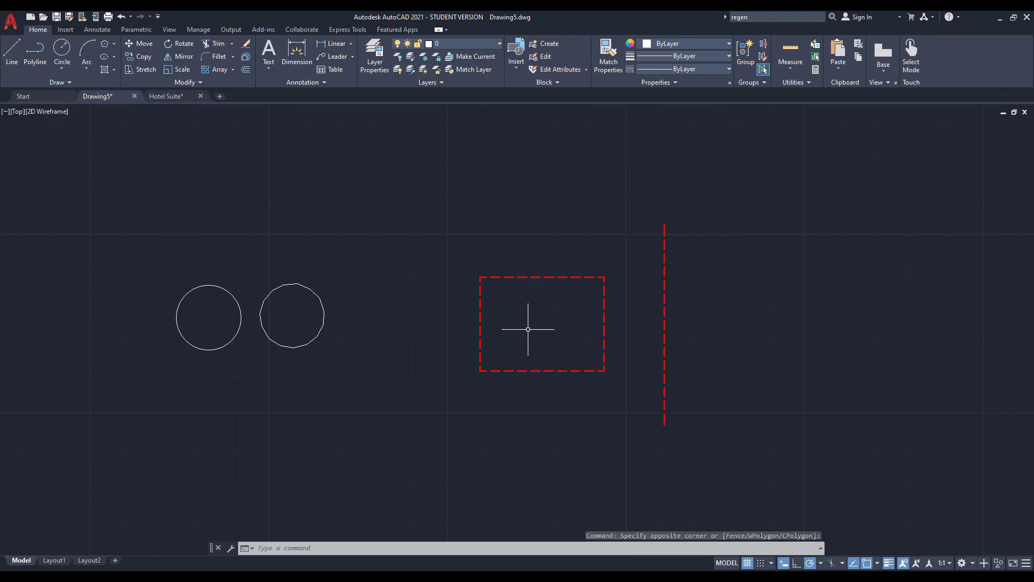
Scale the red dashed rectangle up freehand from its lower-left corner, and undo the scaling.
{"action": "type", "text": "sc"}
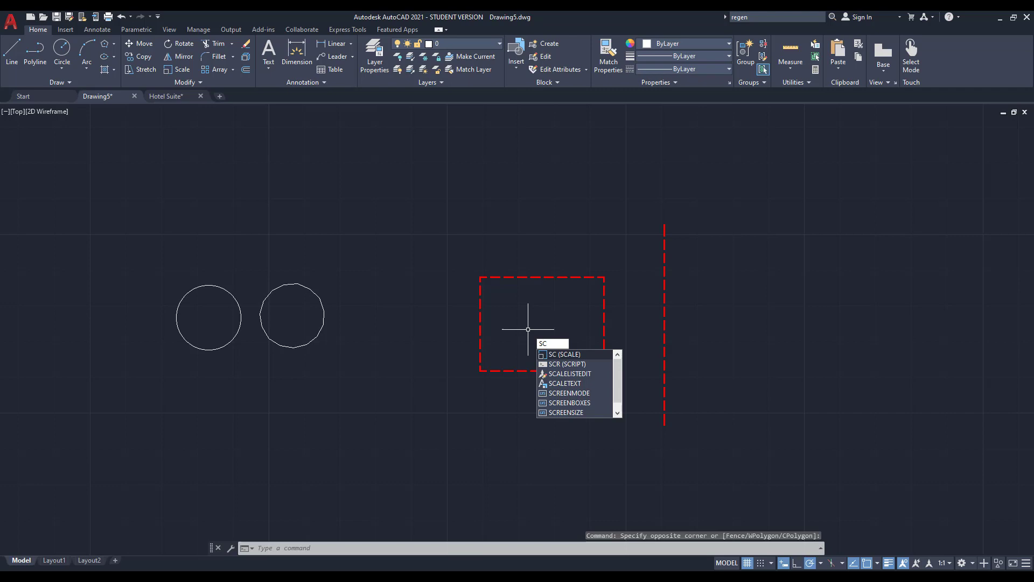
{"action": "key", "text": "Return"}
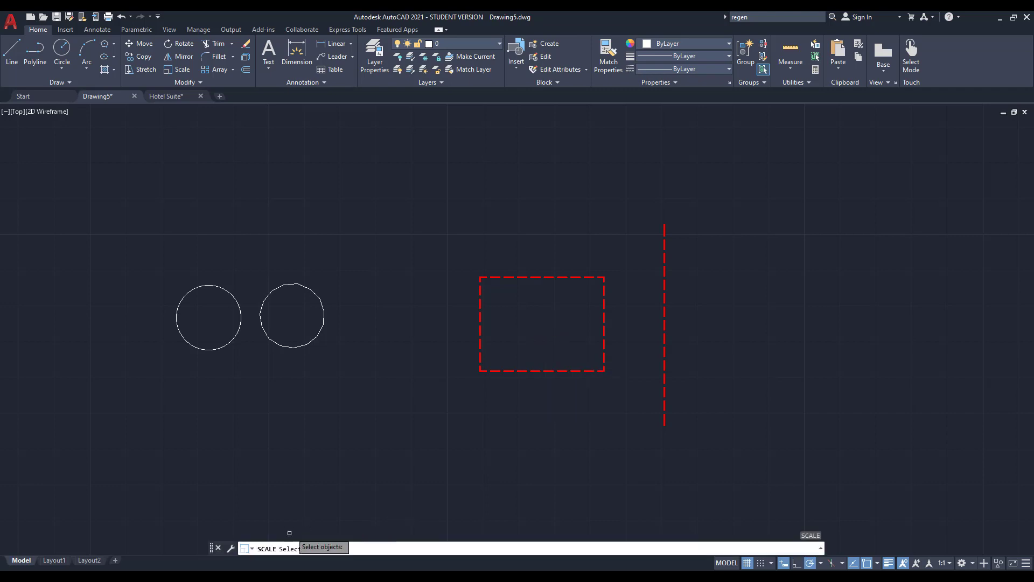
{"action": "left_click", "coordinate": [481, 348]}
{"action": "key", "text": "Return"}
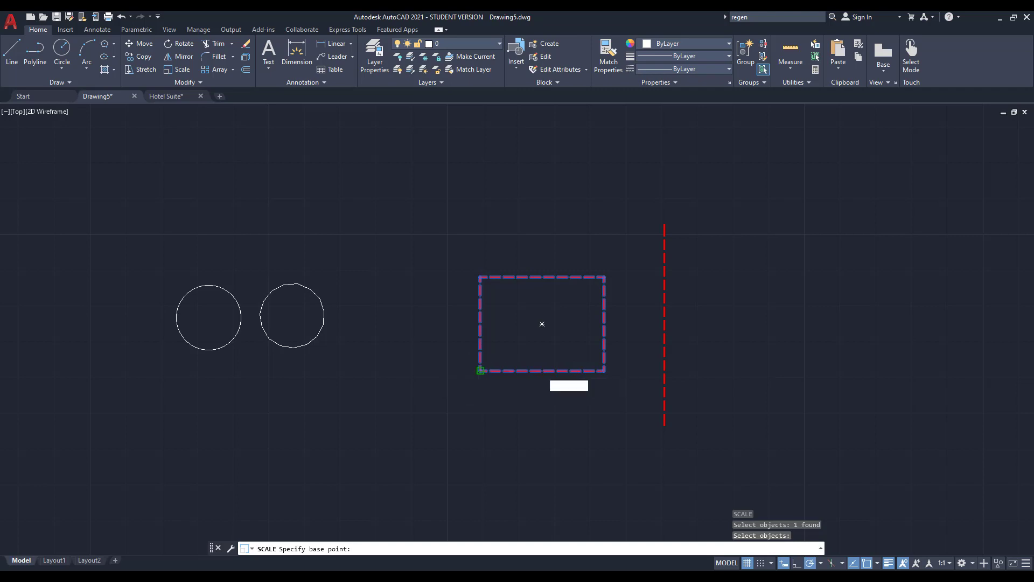
{"action": "left_click", "coordinate": [480, 371]}
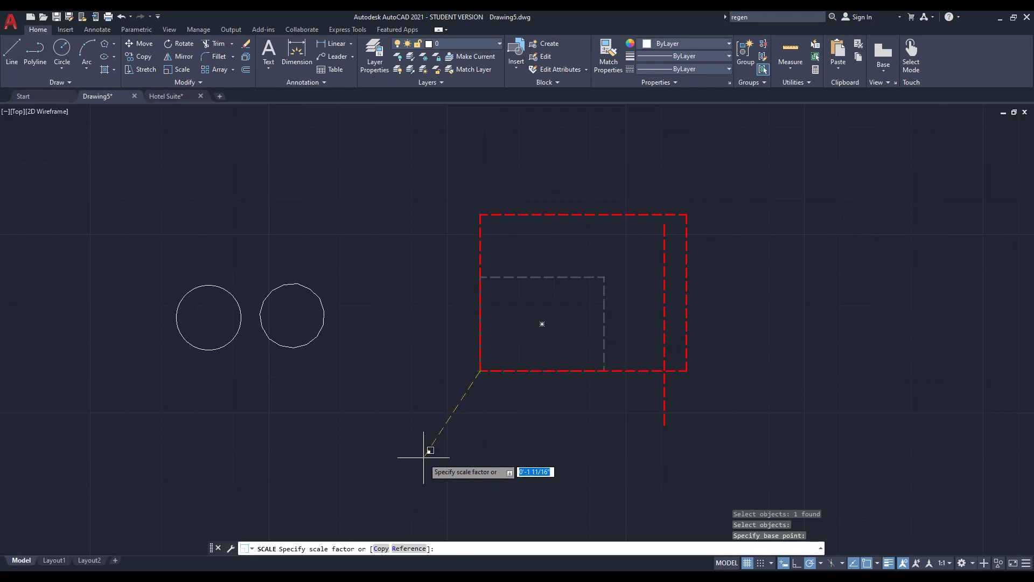
{"action": "left_click", "coordinate": [408, 470]}
{"action": "key", "text": "ctrl+z"}
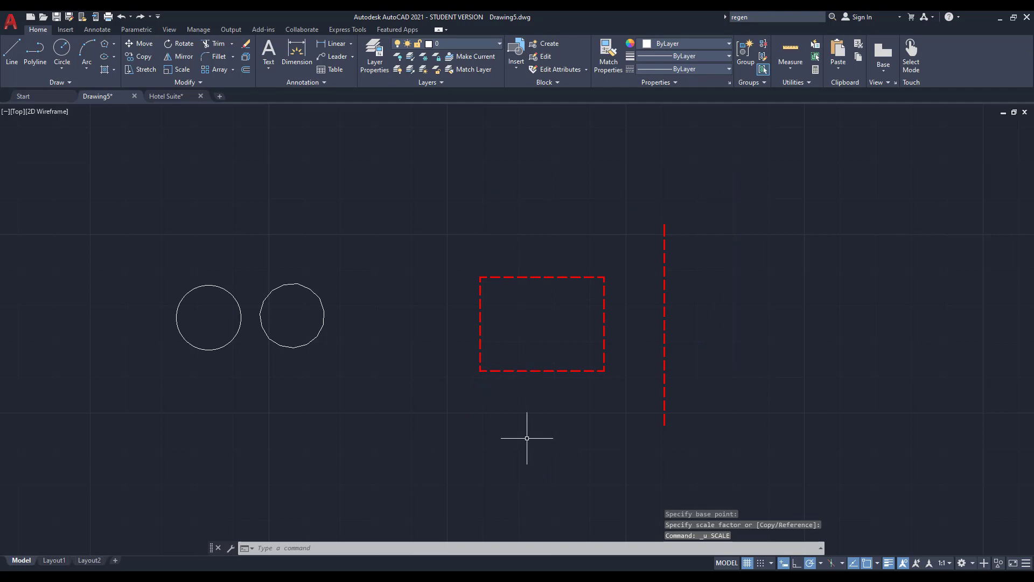
Scale the red dashed rectangle by a factor of 2 from its lower-left corner.
{"action": "type", "text": "sc"}
{"action": "key", "text": "Return"}
{"action": "left_click", "coordinate": [512, 371]}
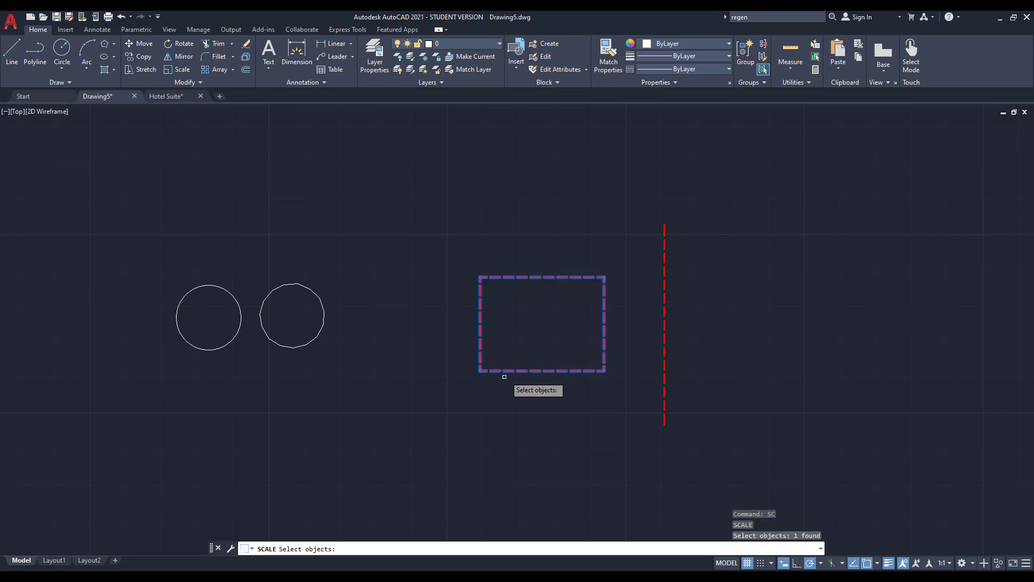
{"action": "key", "text": "Return"}
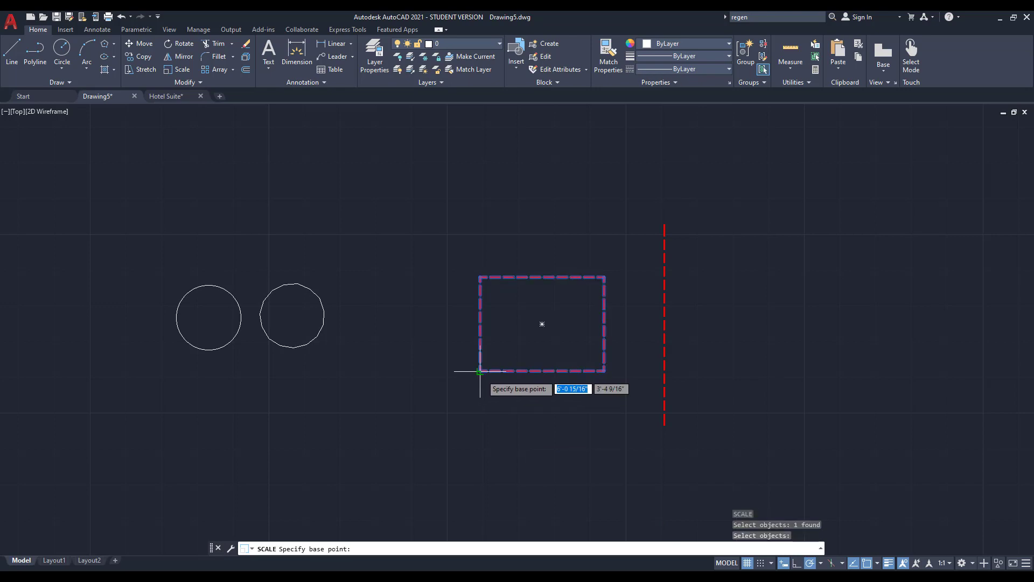
{"action": "left_click", "coordinate": [479, 371]}
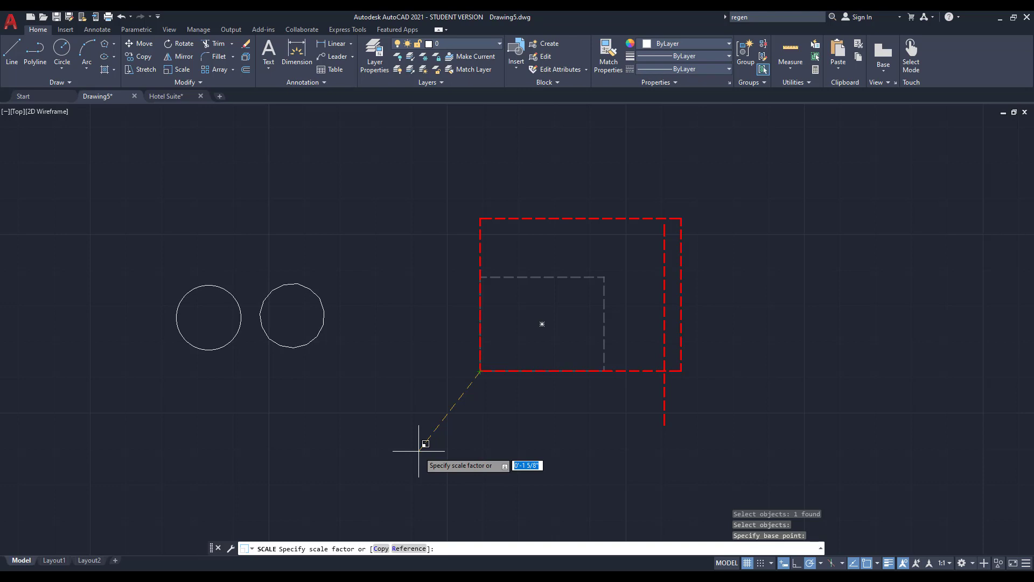
{"action": "type", "text": "2"}
{"action": "key", "text": "Return"}
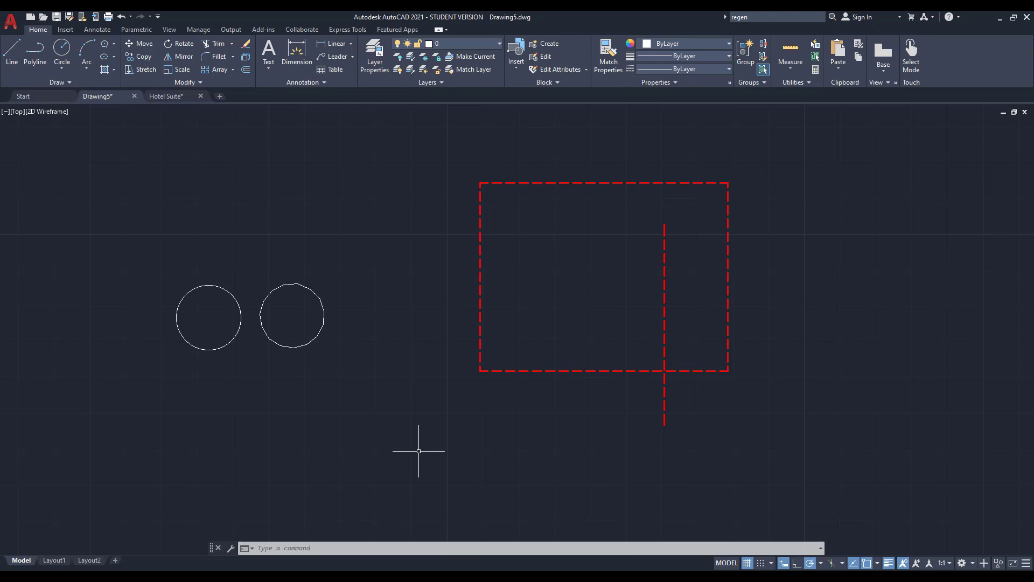
Scale the red dashed rectangle by a factor of 0.5 from its lower-left corner.
{"action": "type", "text": "sc"}
{"action": "key", "text": "Return"}
{"action": "left_click", "coordinate": [532, 357]}
{"action": "left_click", "coordinate": [508, 388]}
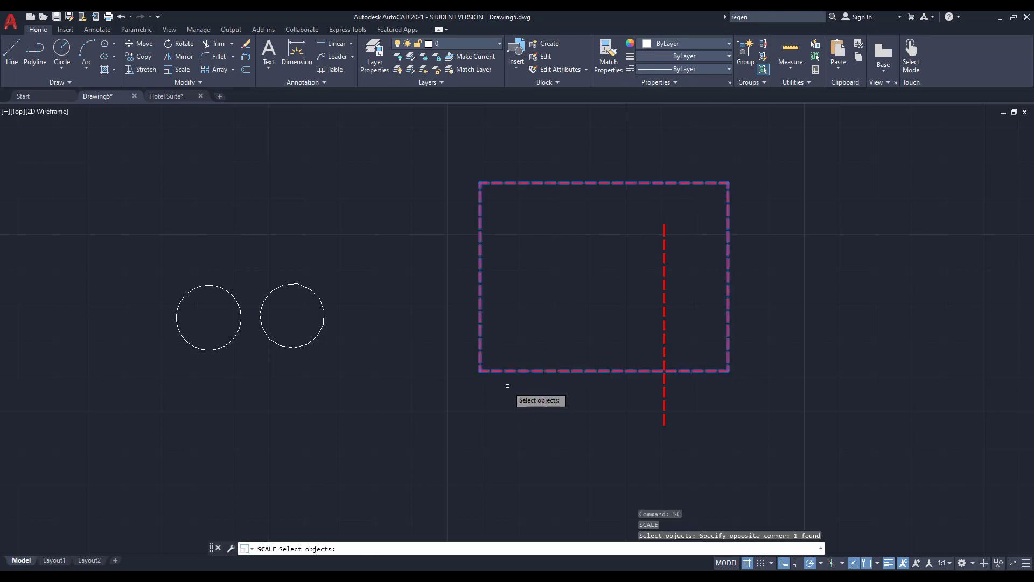
{"action": "key", "text": "Return"}
{"action": "left_click", "coordinate": [480, 371]}
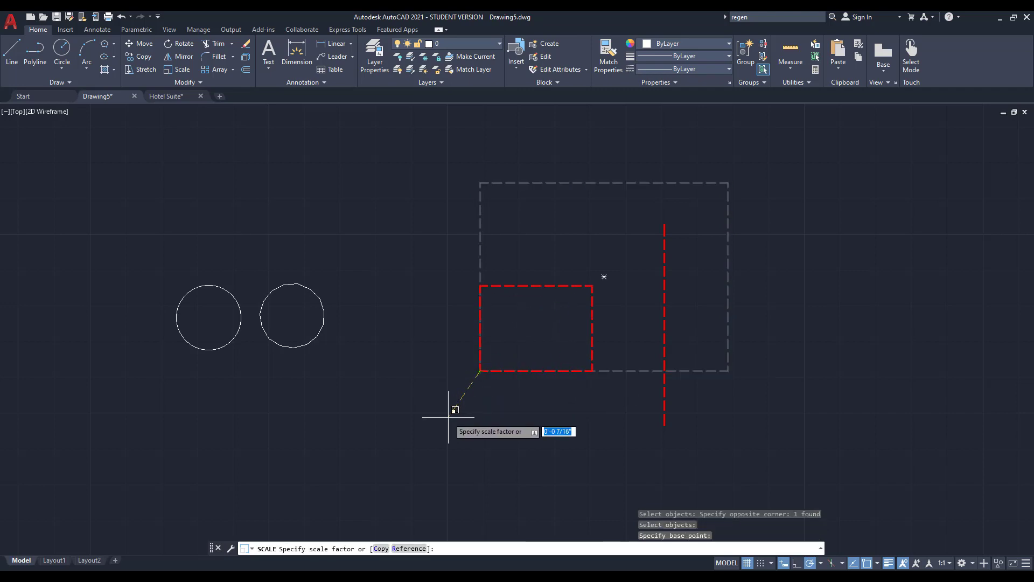
{"action": "type", "text": "0.5"}
{"action": "key", "text": "Return"}
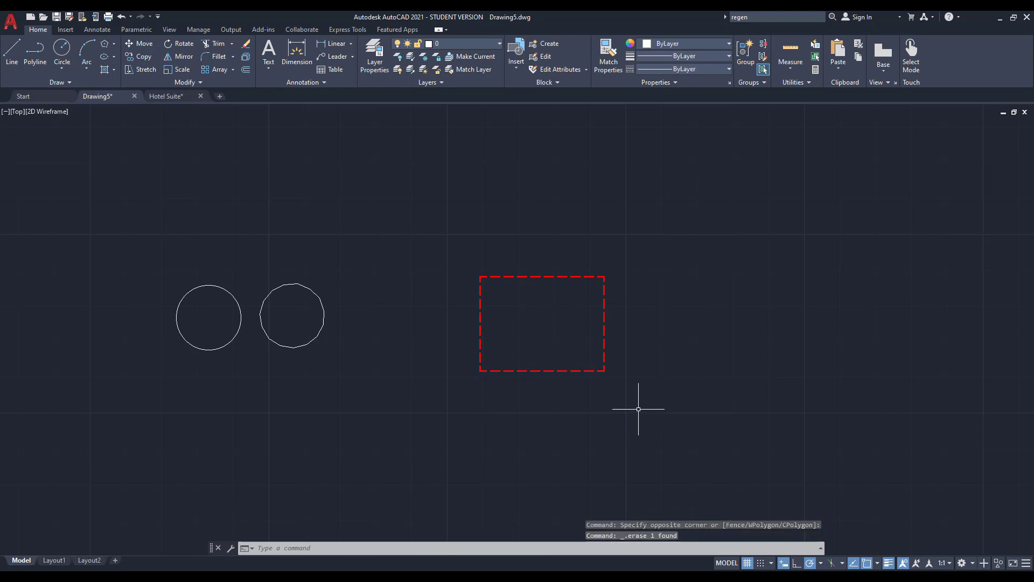
{"action": "scroll", "coordinate": [637, 412], "scroll_direction": "up", "scroll_amount": 2}
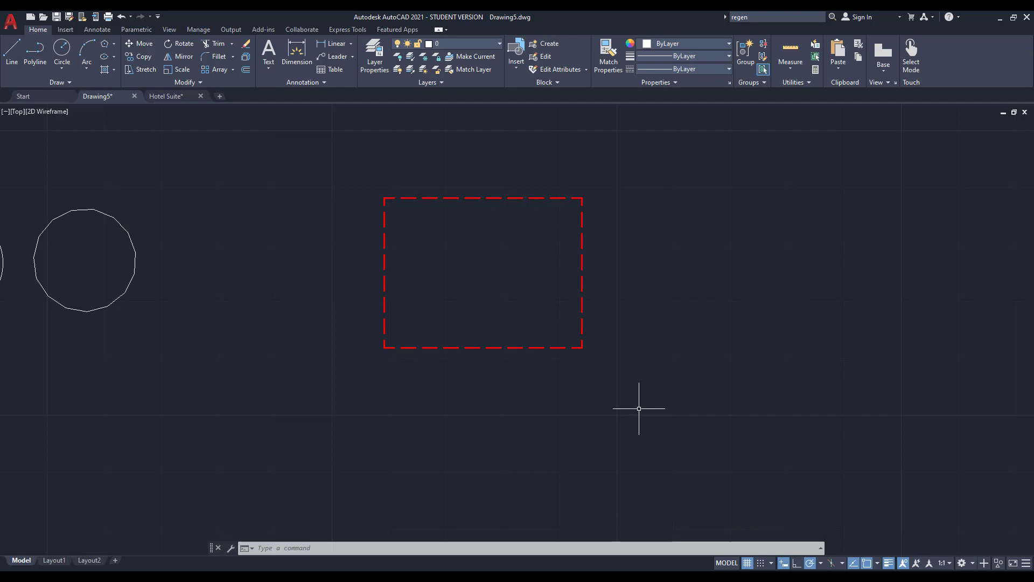
{"action": "type", "text": "sc"}
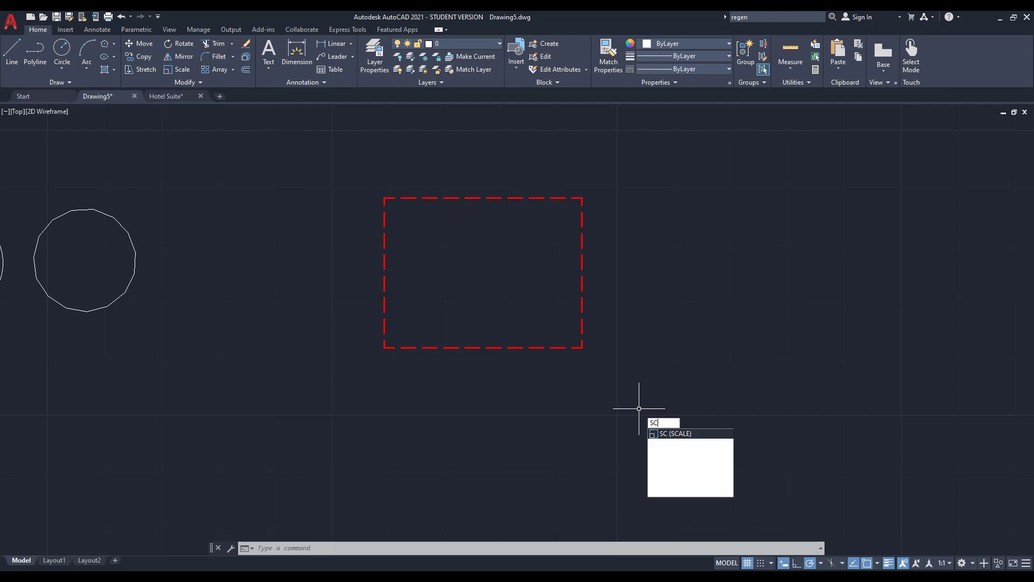
{"action": "key", "text": "Return"}
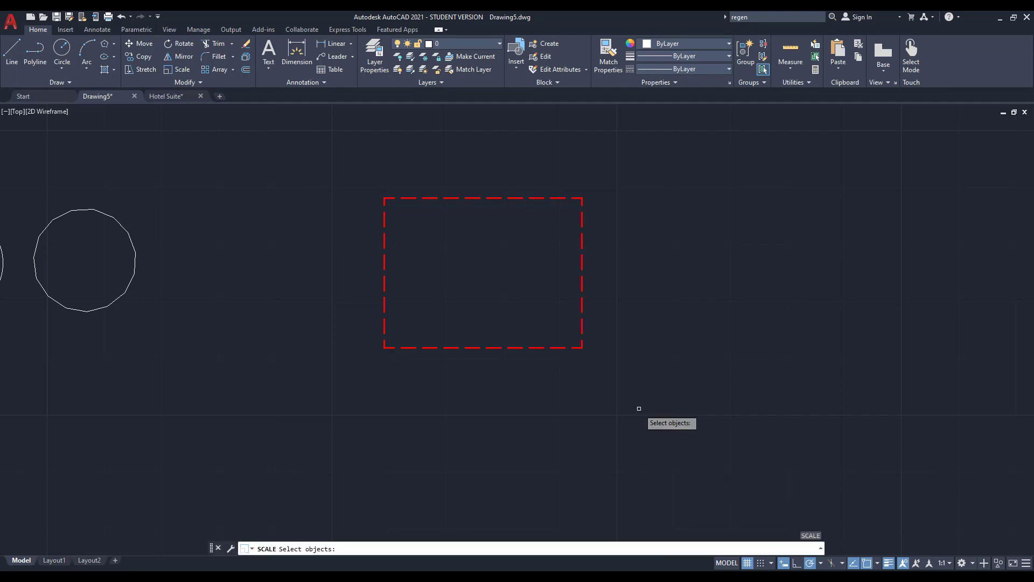
{"action": "left_click", "coordinate": [543, 328]}
{"action": "left_click", "coordinate": [491, 395]}
{"action": "key", "text": "Return"}
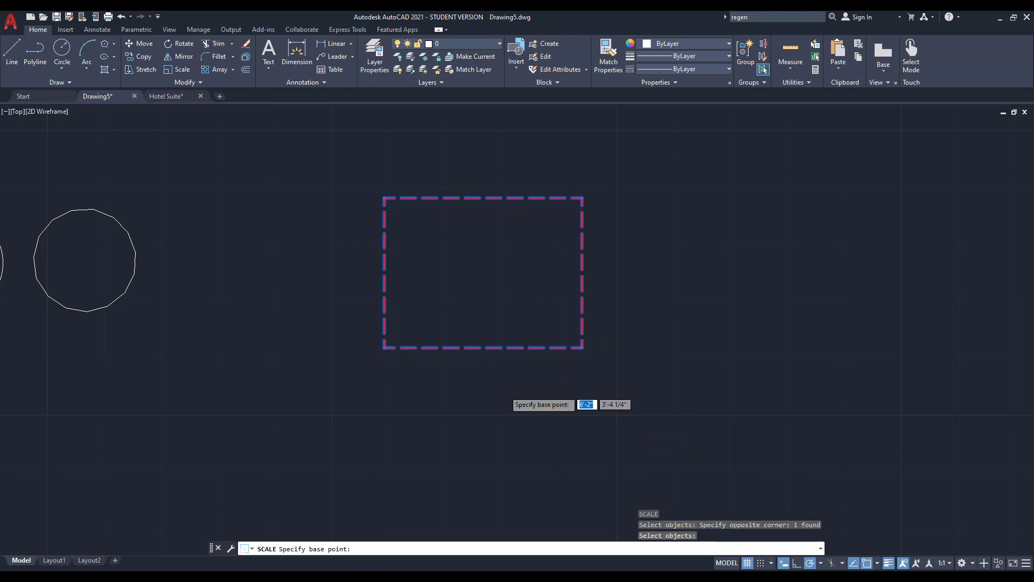
{"action": "left_click", "coordinate": [385, 348]}
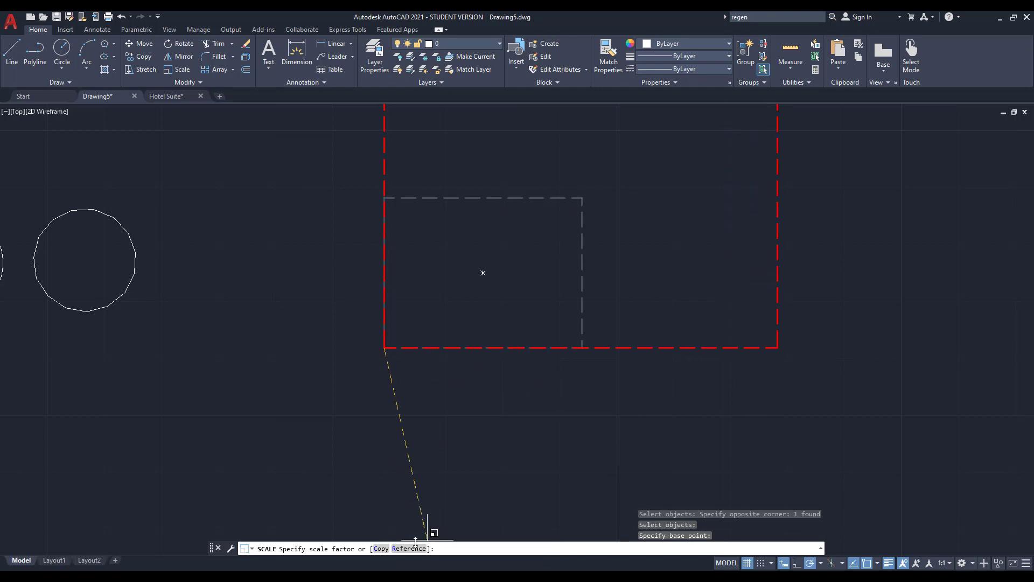
{"action": "key", "text": "Escape"}
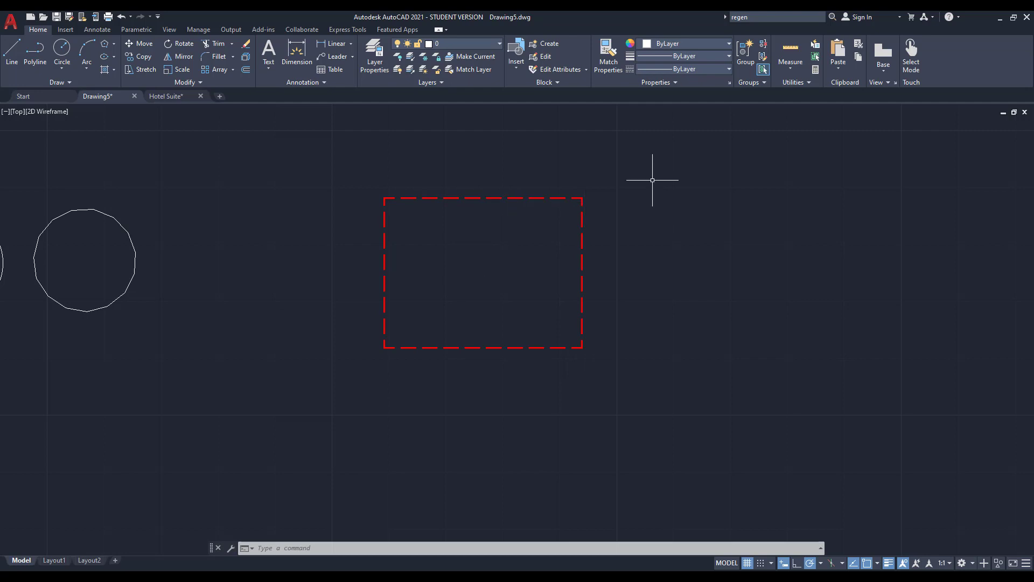
Measure the width and height of the red dashed rectangle with the quick measuring tool.
{"action": "left_click", "coordinate": [790, 53]}
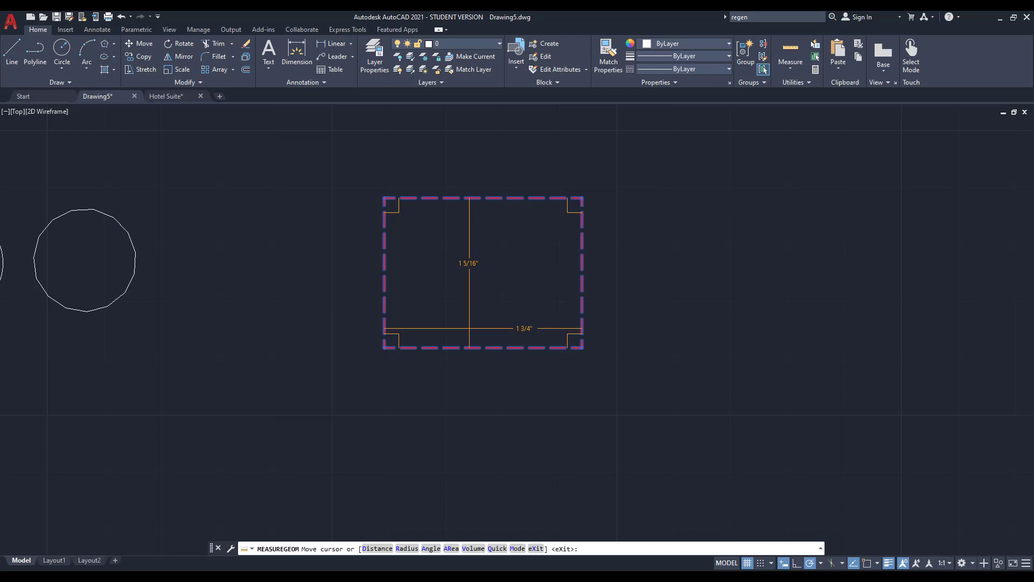
{"action": "key", "text": "Escape"}
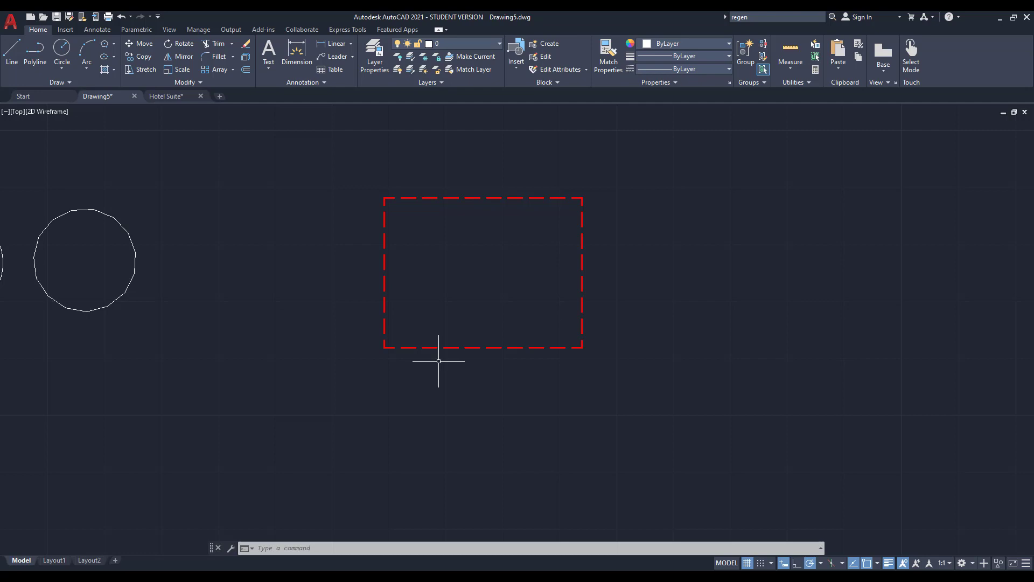
Scale the red dashed rectangle from its lower-left corner by Reference, using its bottom edge as reference length and 4 as the new length.
{"action": "type", "text": "sc"}
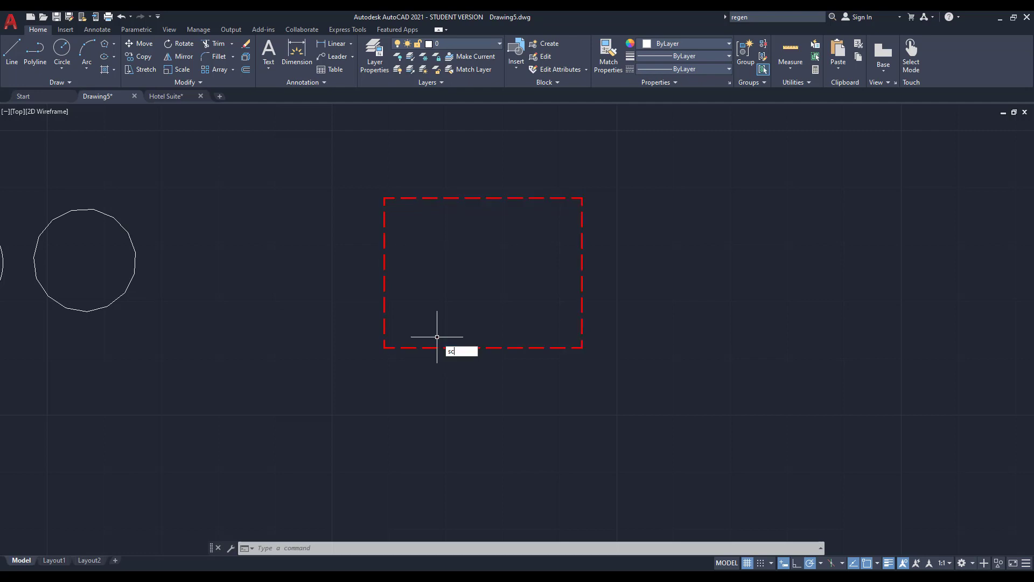
{"action": "key", "text": "Return"}
{"action": "left_click", "coordinate": [434, 348]}
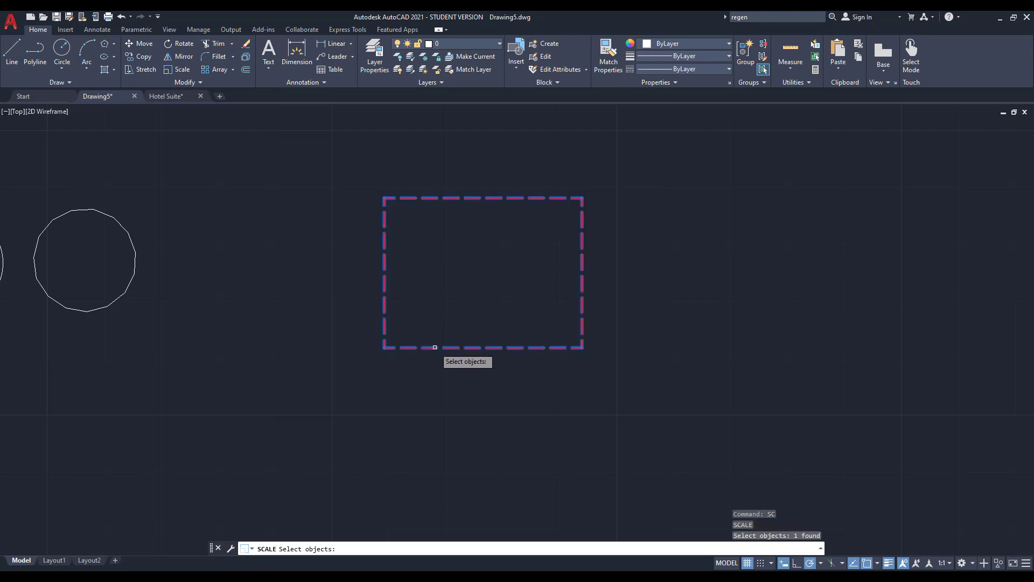
{"action": "key", "text": "Return"}
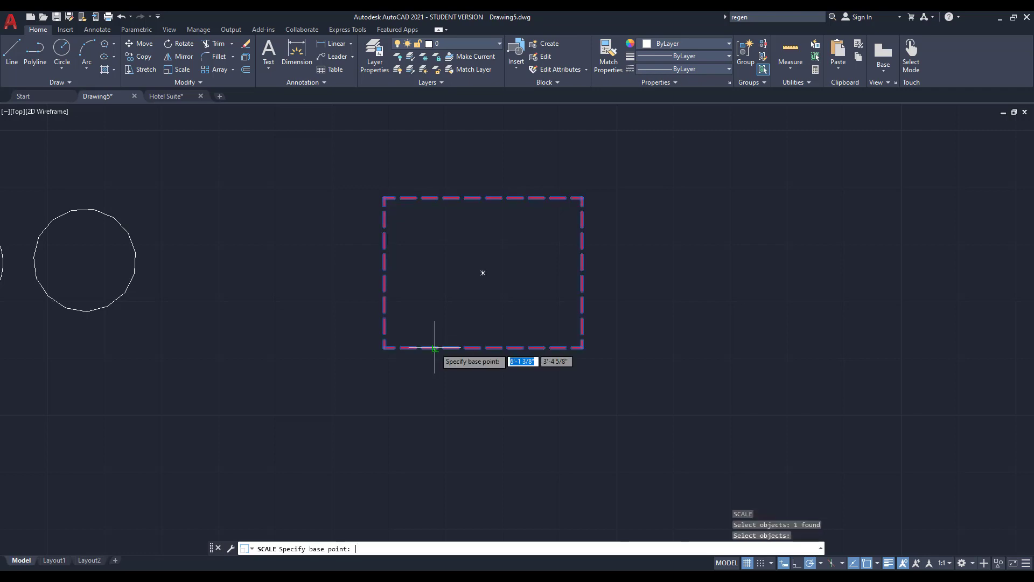
{"action": "left_click", "coordinate": [384, 347]}
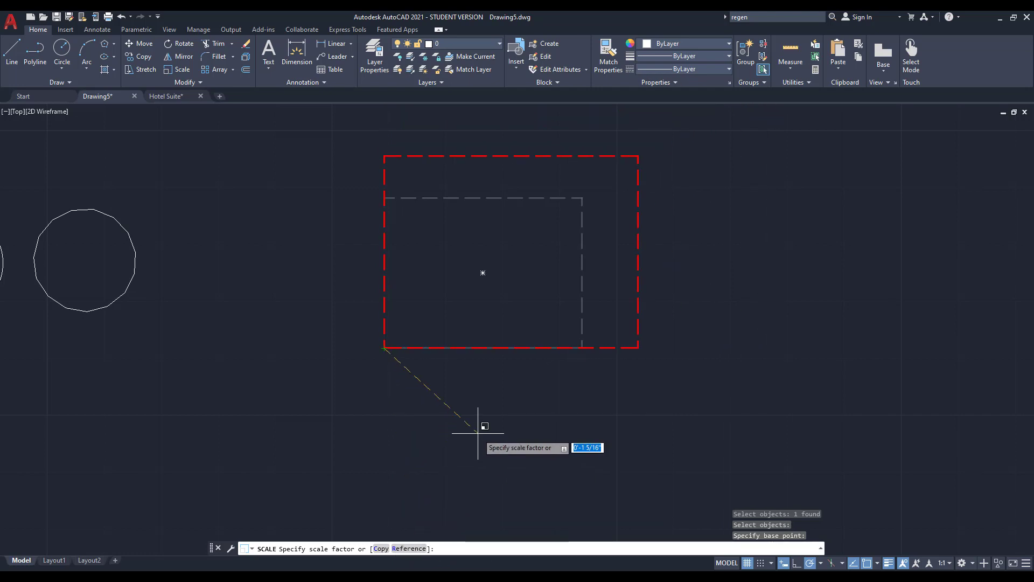
{"action": "type", "text": "r"}
{"action": "key", "text": "Return"}
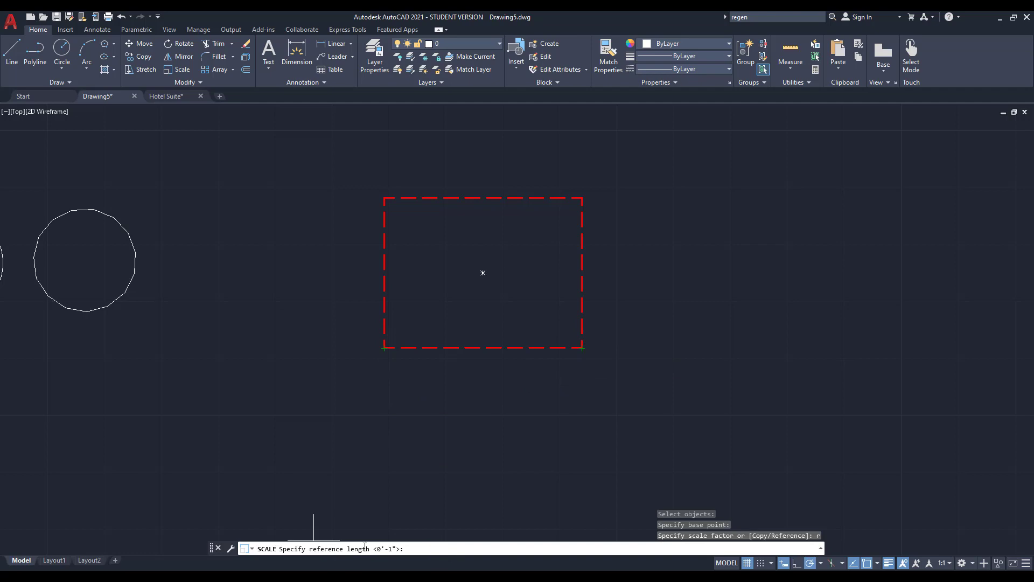
{"action": "left_click", "coordinate": [384, 347]}
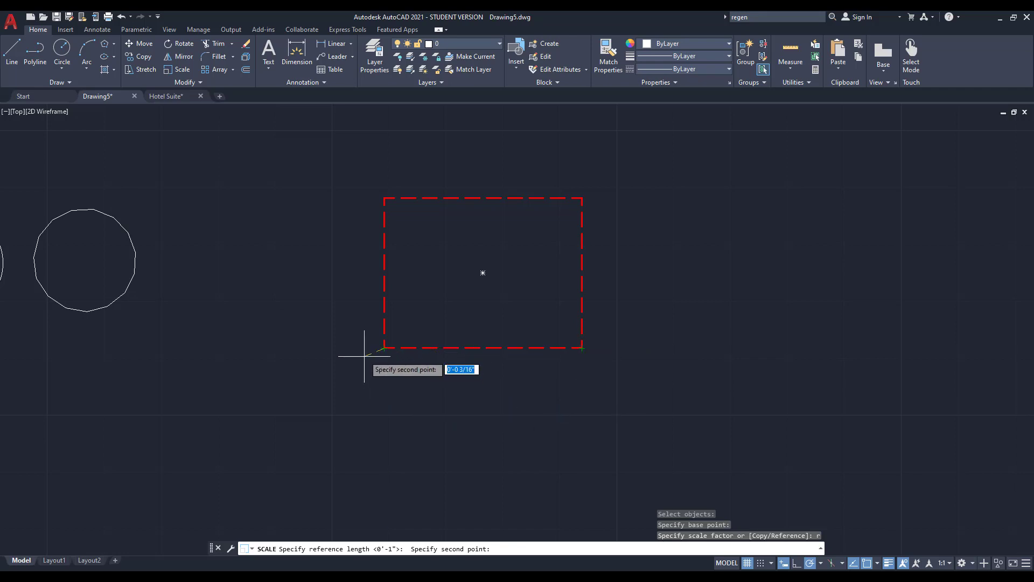
{"action": "left_click", "coordinate": [582, 347]}
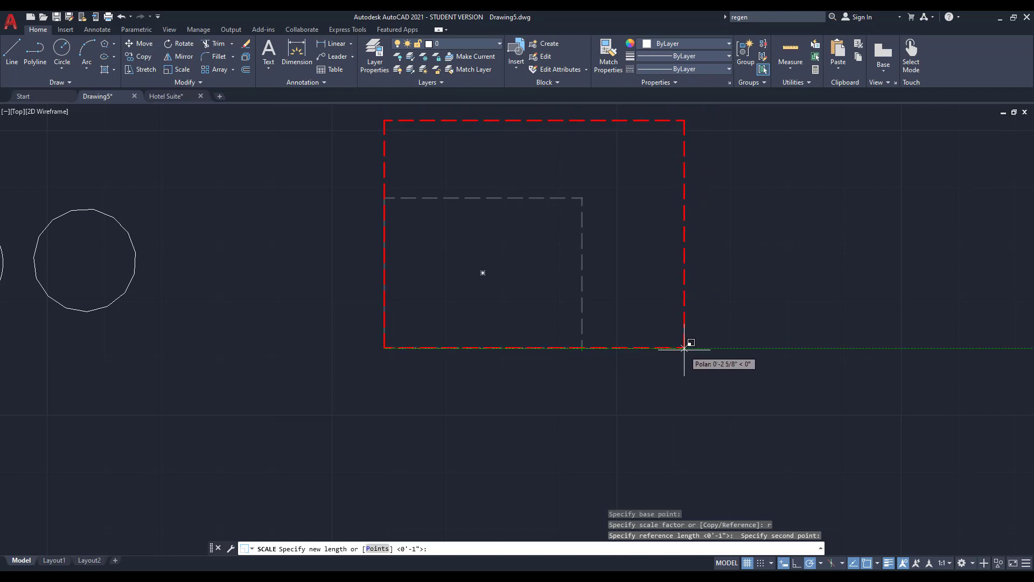
{"action": "type", "text": "4"}
{"action": "key", "text": "Return"}
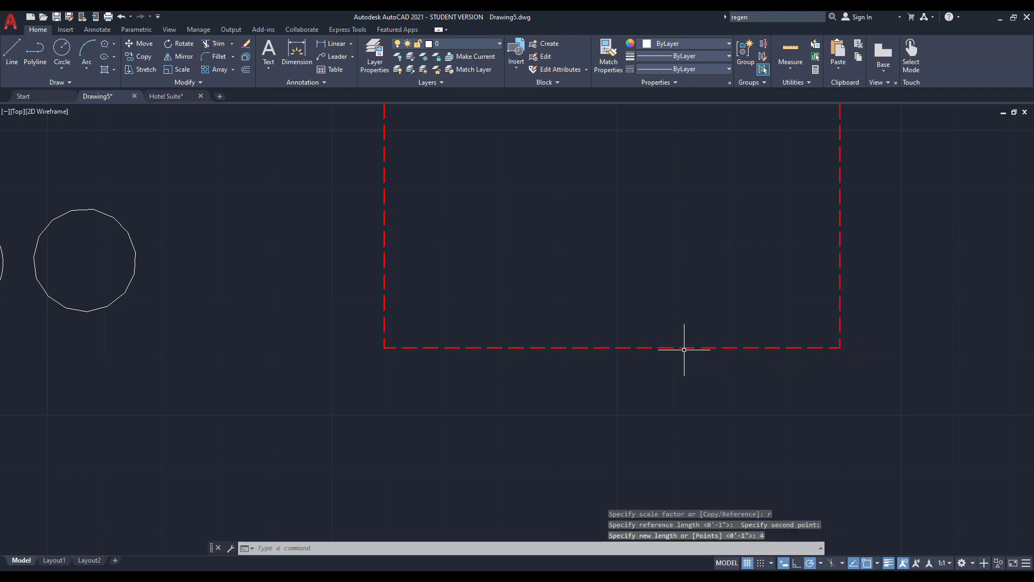
Measure the sides of the enlarged rectangle, and undo the reference scaling.
{"action": "left_click", "coordinate": [790, 51]}
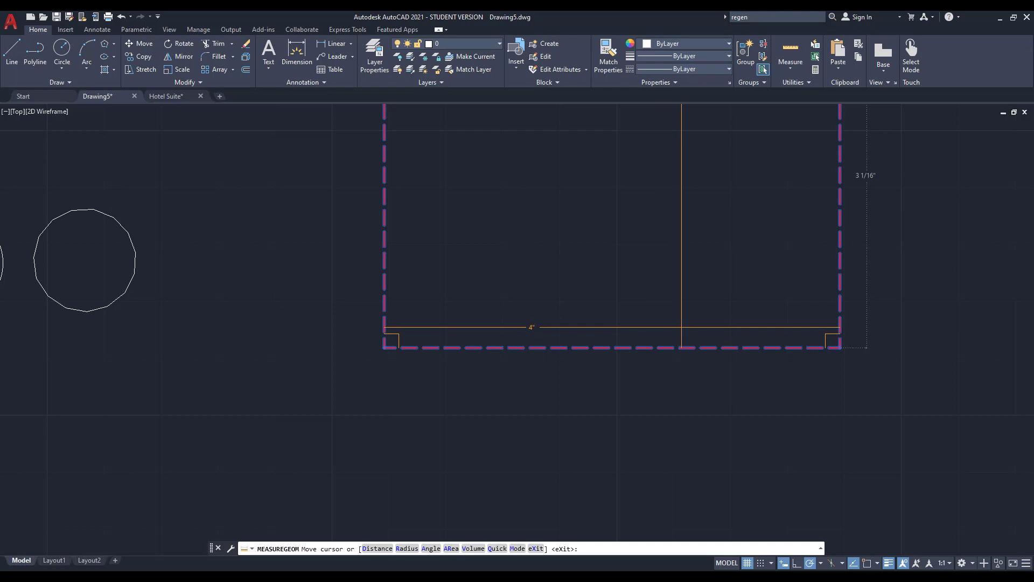
{"action": "key", "text": "Escape"}
{"action": "key", "text": "ctrl+z"}
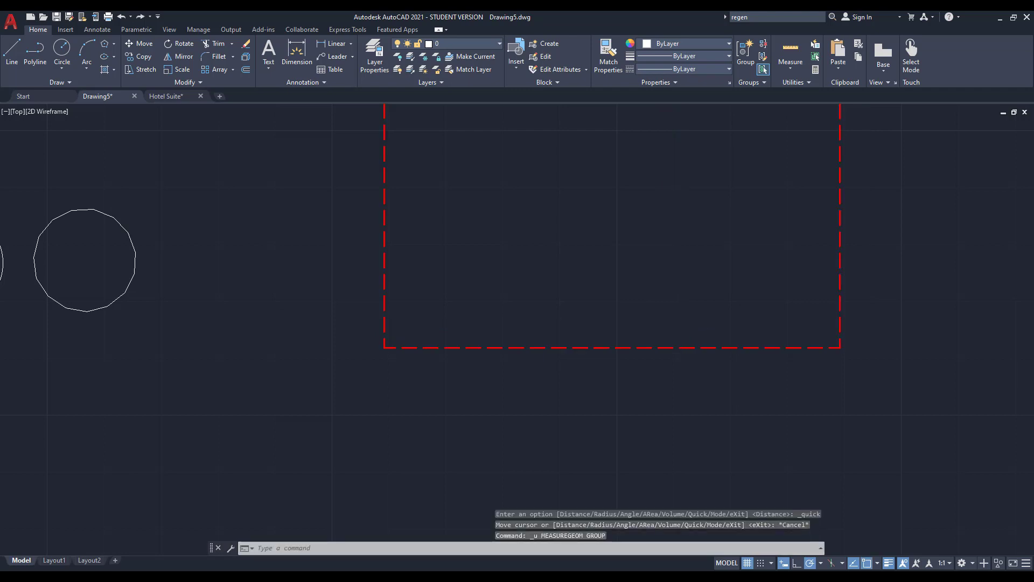
{"action": "key", "text": "ctrl+z"}
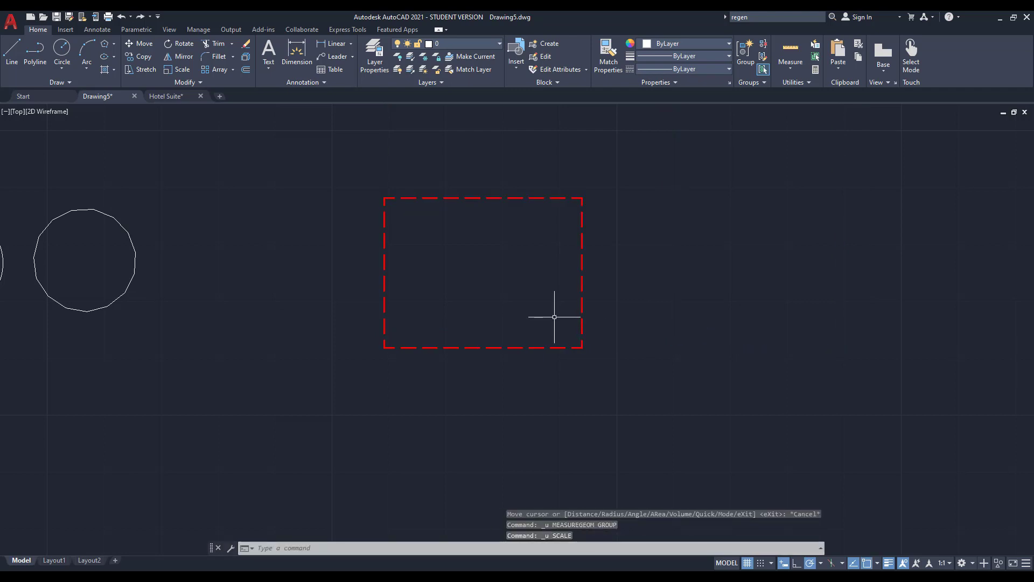
Scale the red dashed rectangle from its lower-left corner by Reference, taking the bottom edge as reference length and 3 as the new length.
{"action": "type", "text": "sc"}
{"action": "key", "text": "Return"}
{"action": "left_click", "coordinate": [482, 353]}
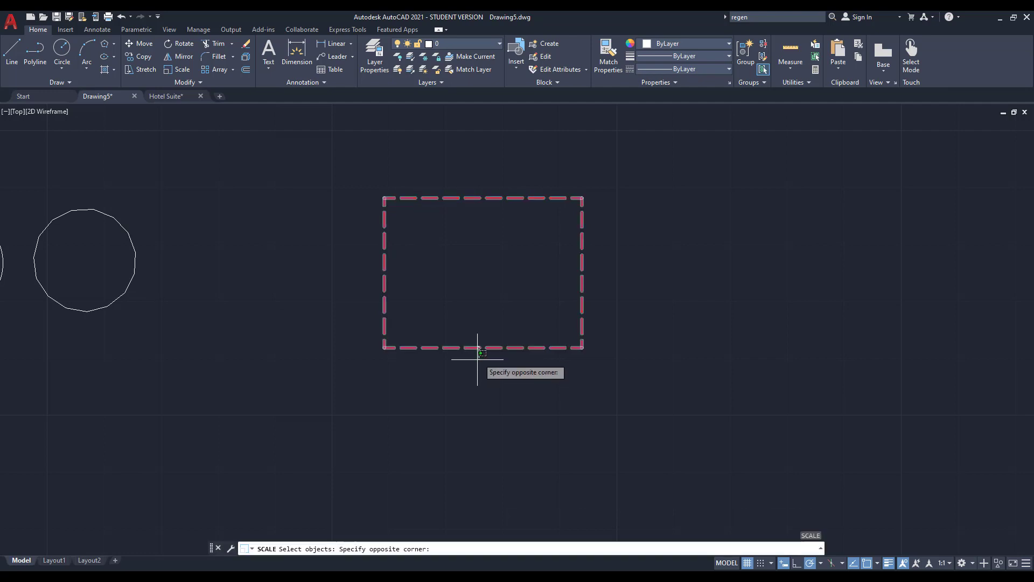
{"action": "left_click", "coordinate": [471, 358]}
{"action": "key", "text": "Return"}
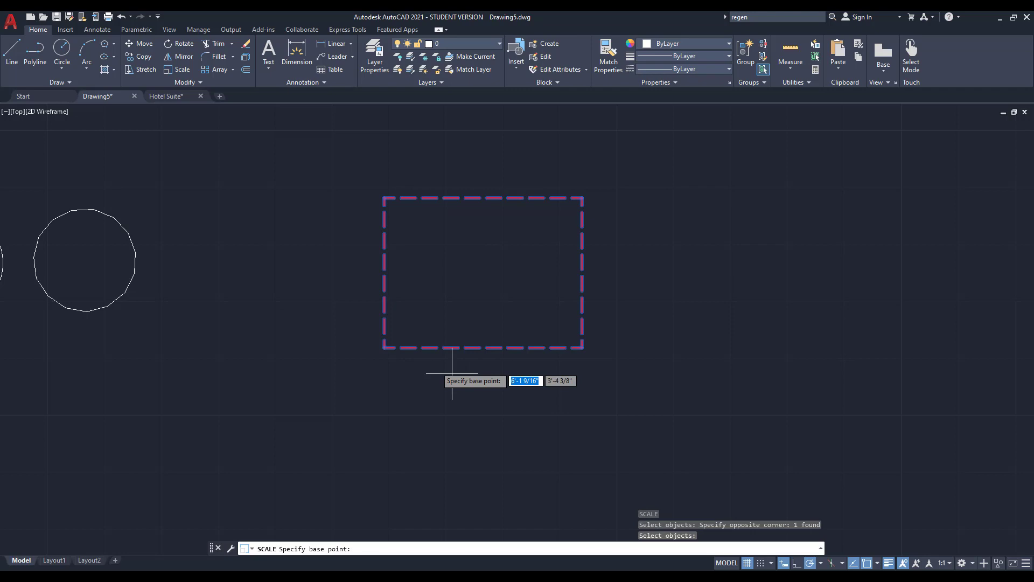
{"action": "left_click", "coordinate": [384, 346]}
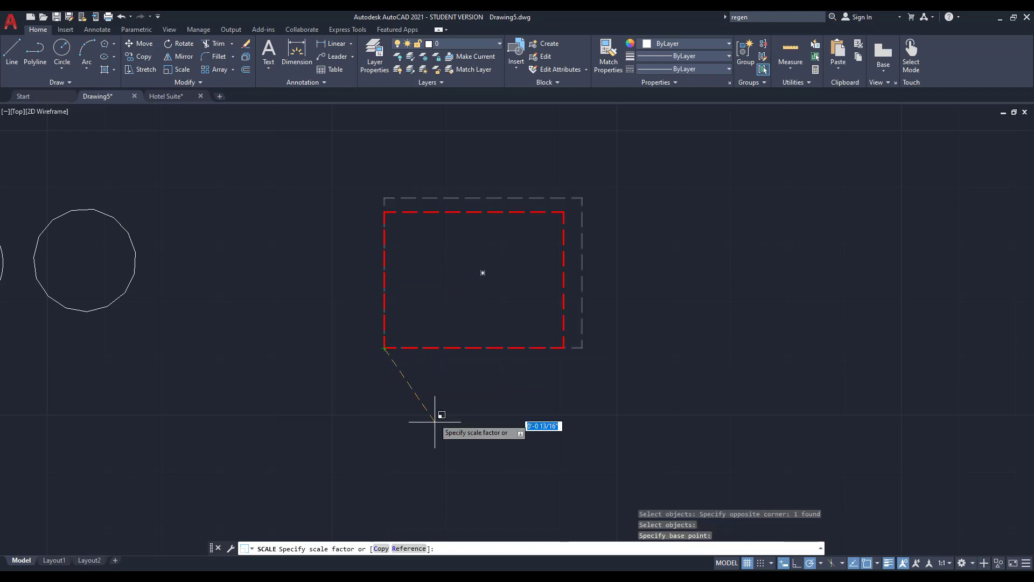
{"action": "left_click", "coordinate": [409, 548]}
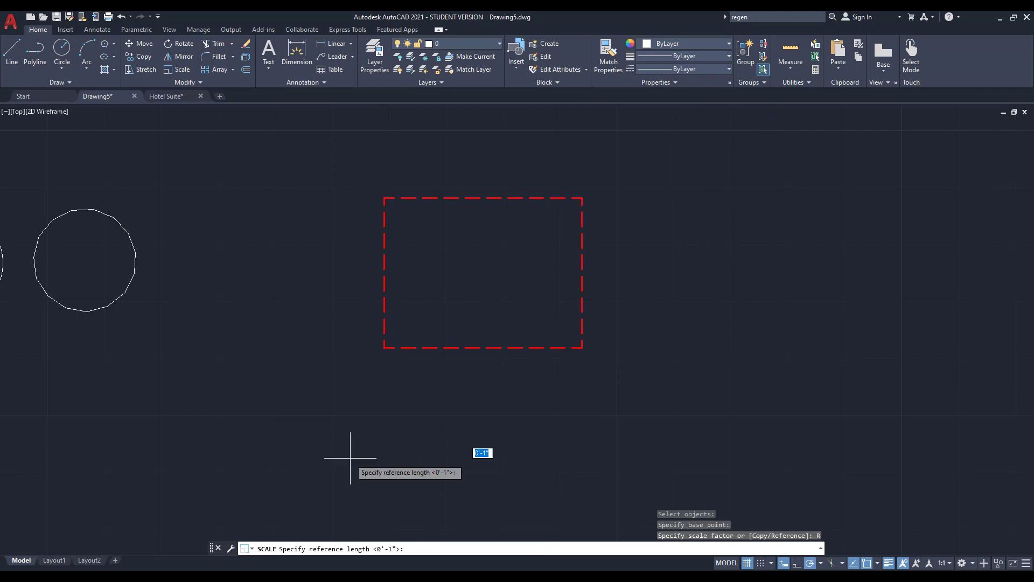
{"action": "left_click", "coordinate": [385, 348]}
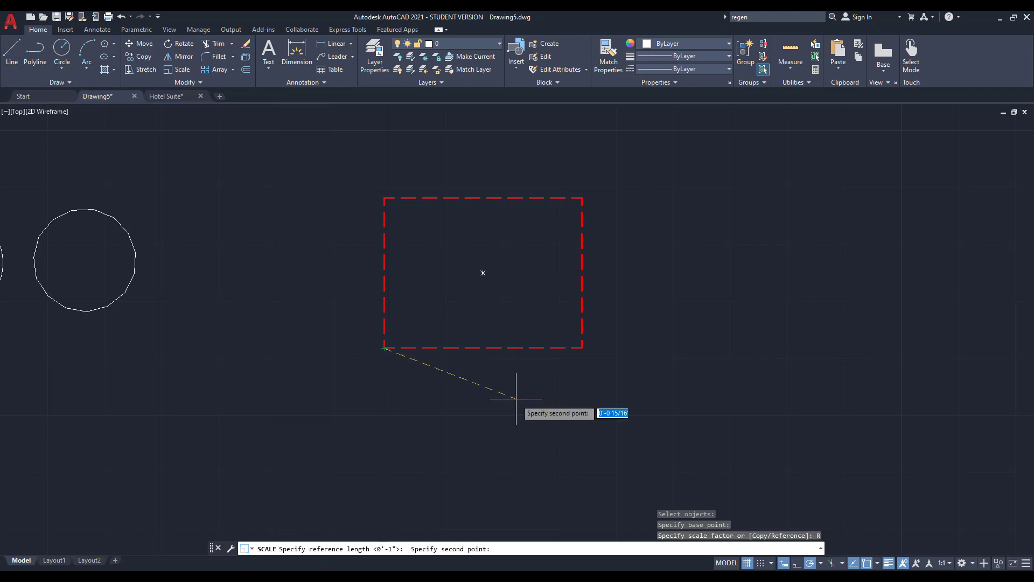
{"action": "left_click", "coordinate": [582, 348]}
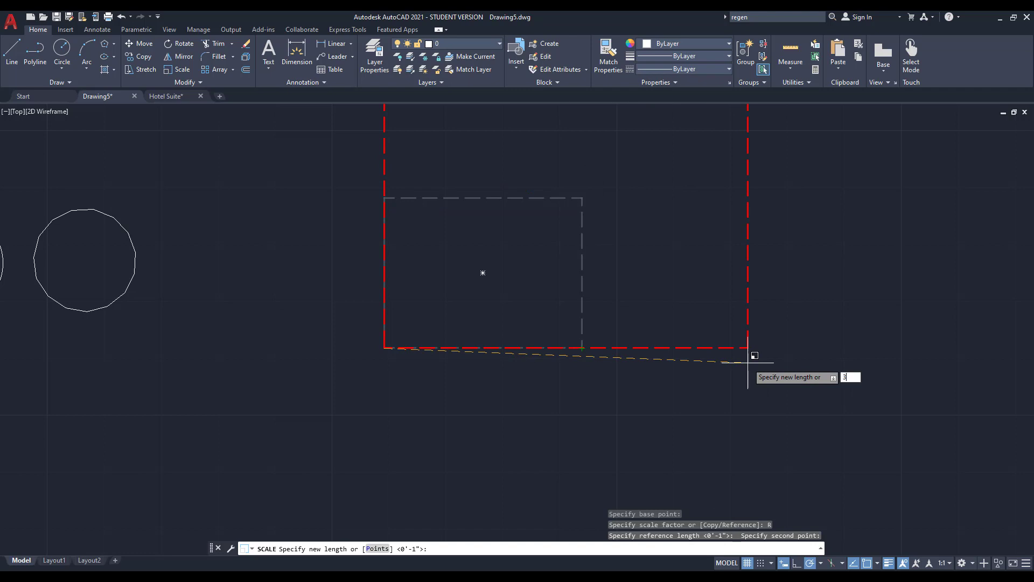
{"action": "key", "text": "Return"}
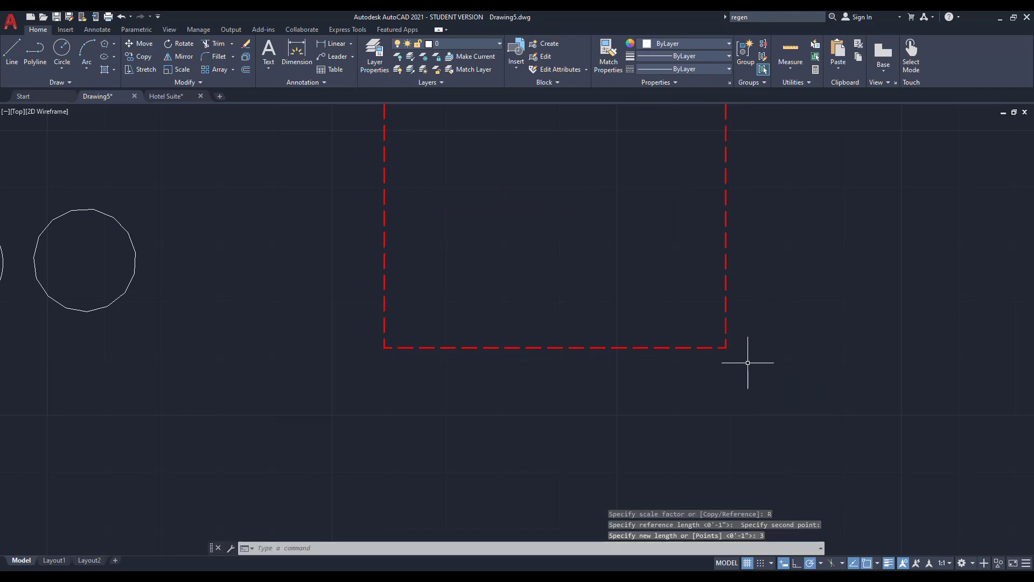
Undo the rectangle's reference scaling to the new length of 3.
{"action": "scroll", "coordinate": [533, 409], "scroll_direction": "down", "scroll_amount": 2}
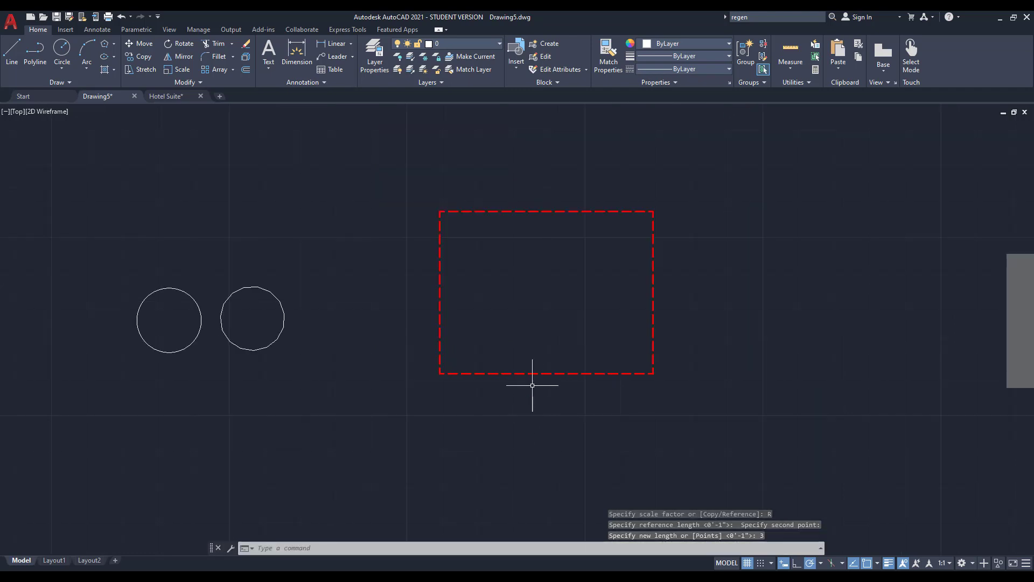
{"action": "key", "text": "ctrl+z"}
{"action": "key", "text": "ctrl+z"}
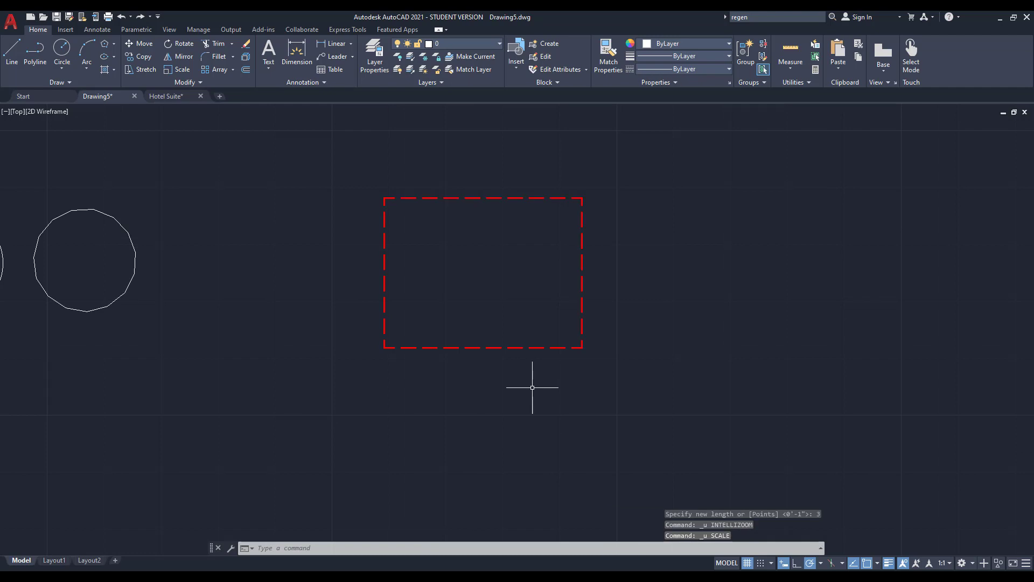
Draw a horizontal line about 3 inches long from the rectangle's lower-left corner along its bottom edge and beyond its right side.
{"action": "type", "text": "l"}
{"action": "key", "text": "Return"}
{"action": "left_click", "coordinate": [384, 348]}
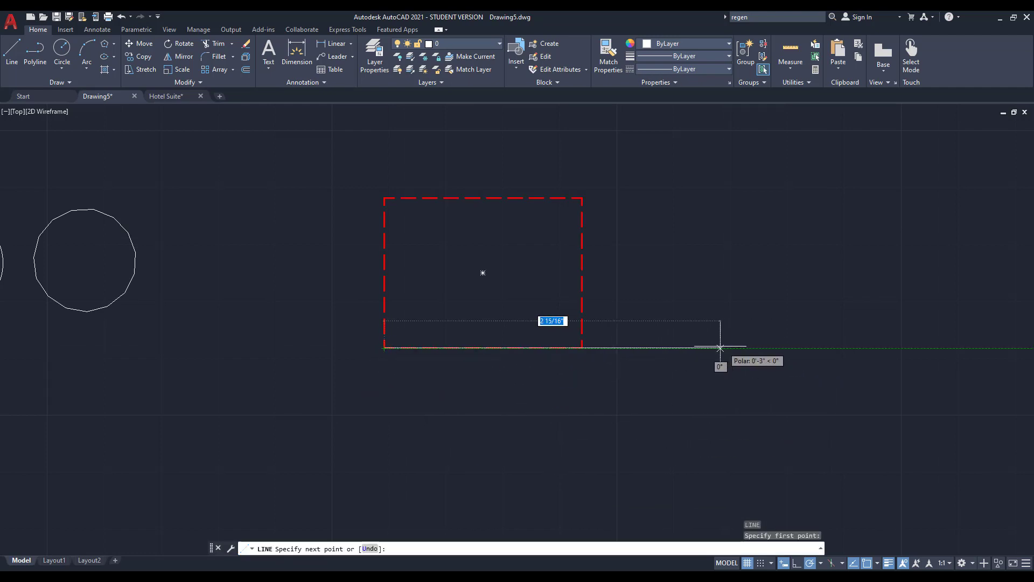
{"action": "left_click", "coordinate": [742, 348]}
{"action": "key", "text": "Return"}
{"action": "scroll", "coordinate": [531, 390], "scroll_direction": "down", "scroll_amount": 2}
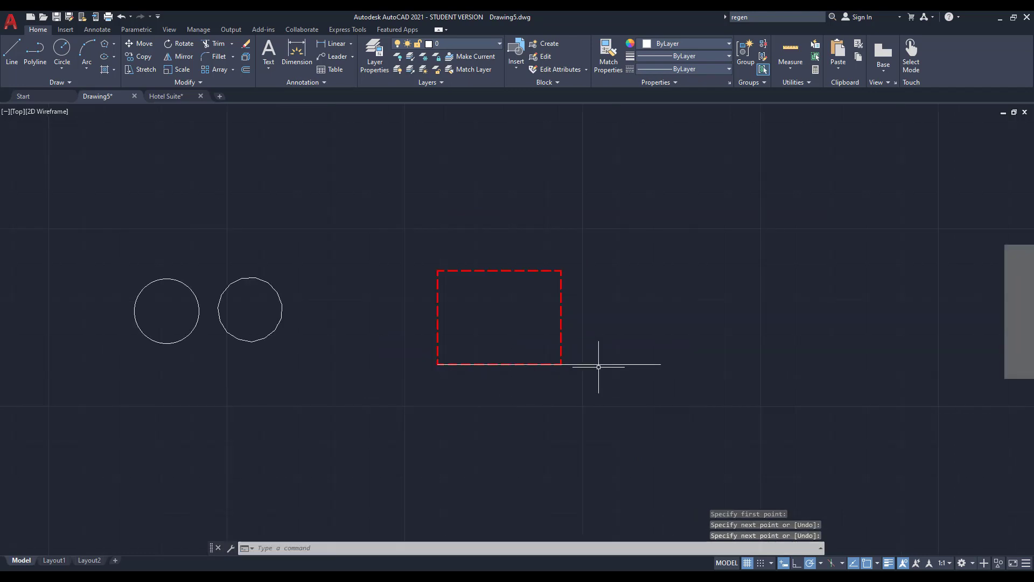
{"action": "scroll", "coordinate": [599, 363], "scroll_direction": "up", "scroll_amount": 2}
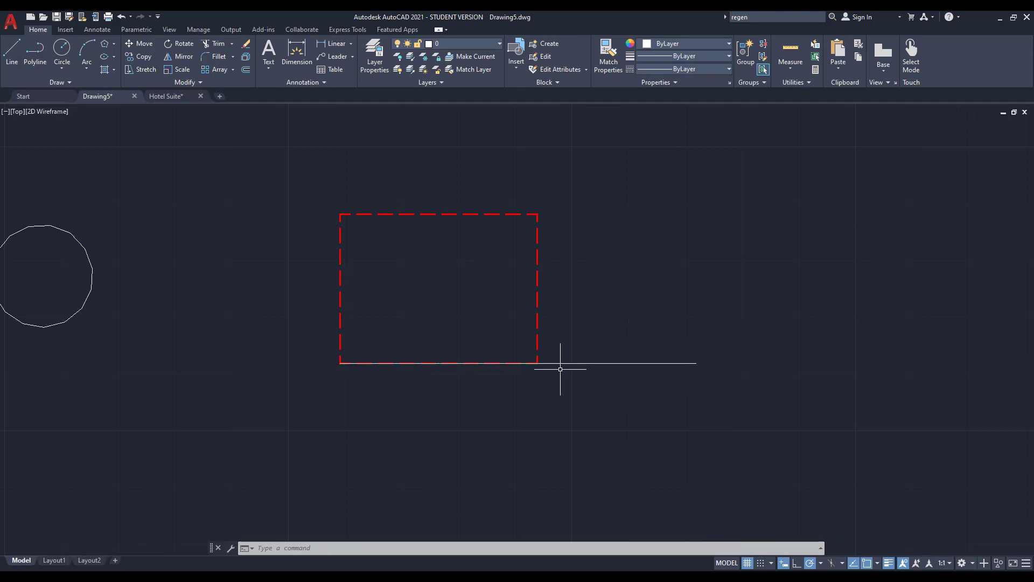
{"action": "left_click", "coordinate": [541, 342]}
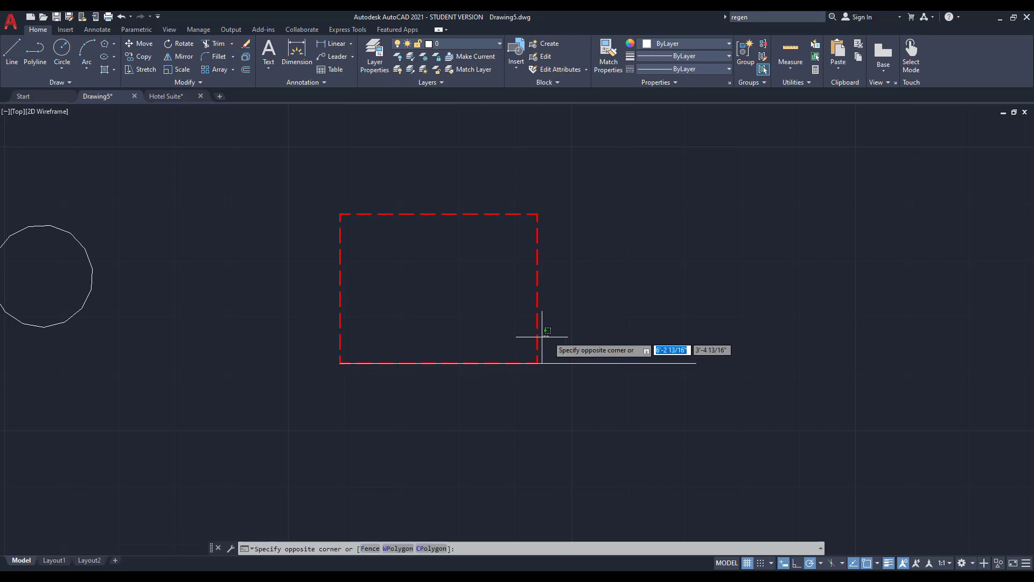
{"action": "left_click", "coordinate": [476, 337]}
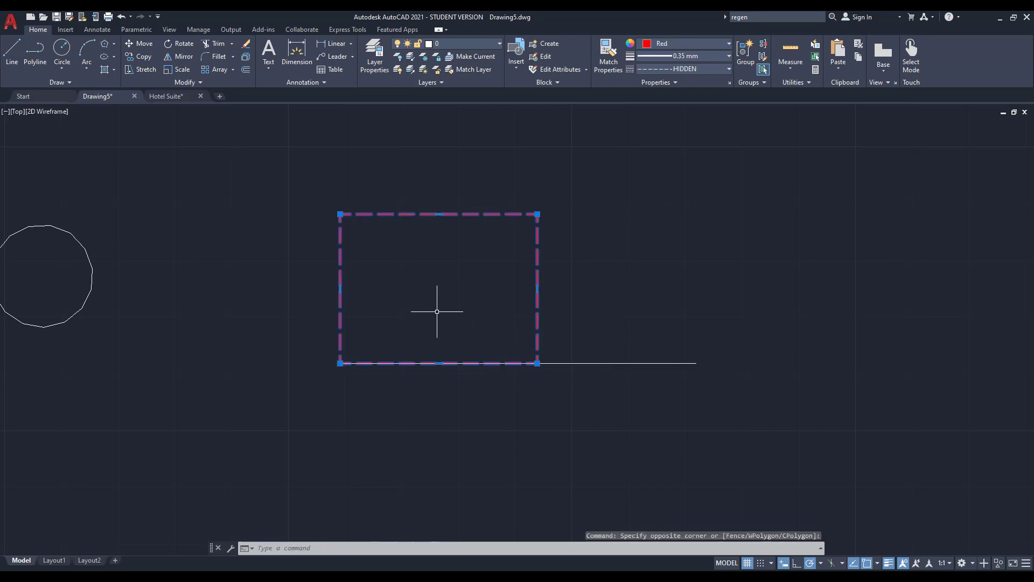
{"action": "key", "text": "Escape"}
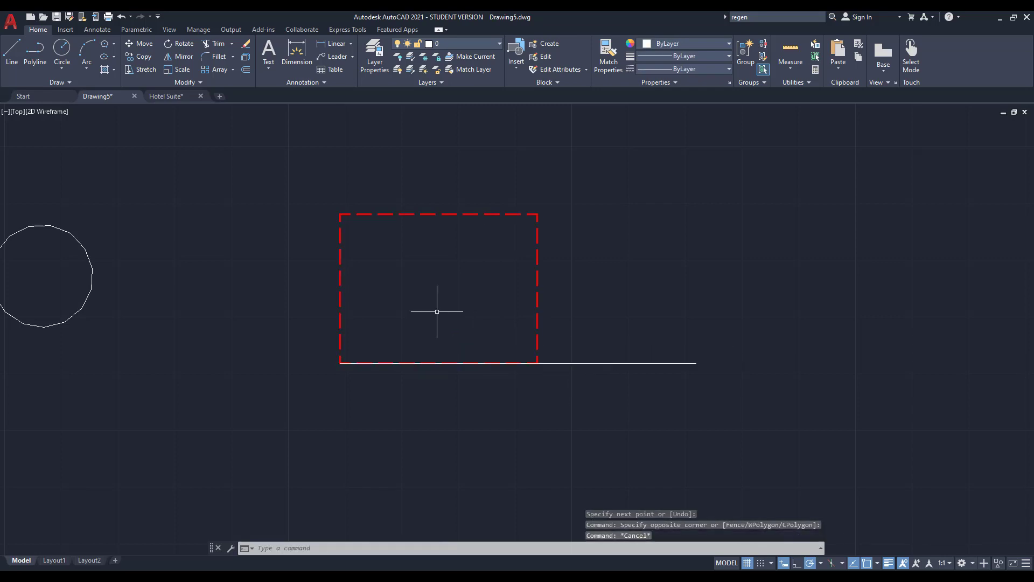
Scale the red dashed rectangle from its lower-left corner by Reference, using its bottom edge as reference length and the white line's right end as new length.
{"action": "type", "text": "sc"}
{"action": "key", "text": "Return"}
{"action": "left_click", "coordinate": [537, 312]}
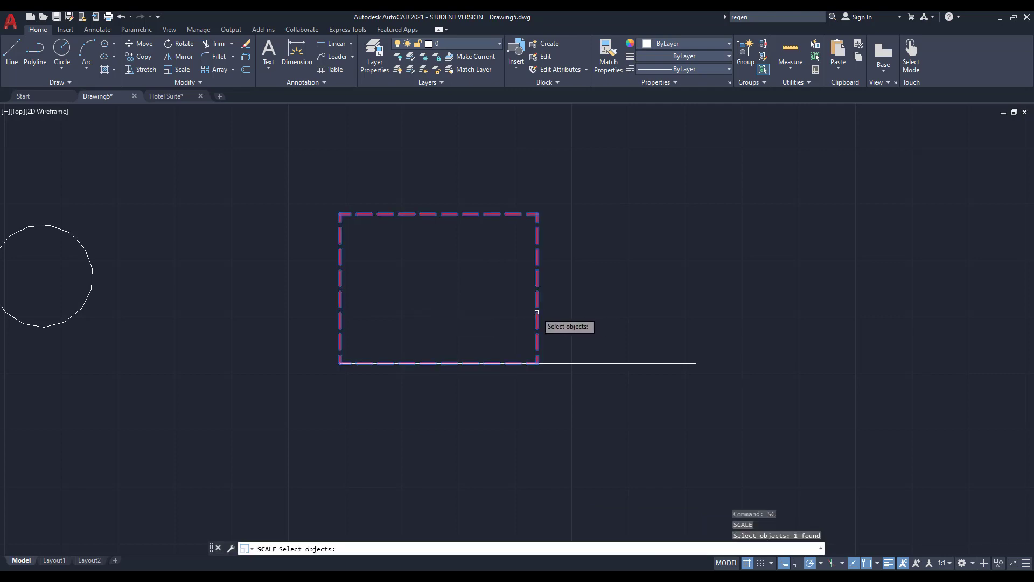
{"action": "key", "text": "Return"}
{"action": "left_click", "coordinate": [340, 363]}
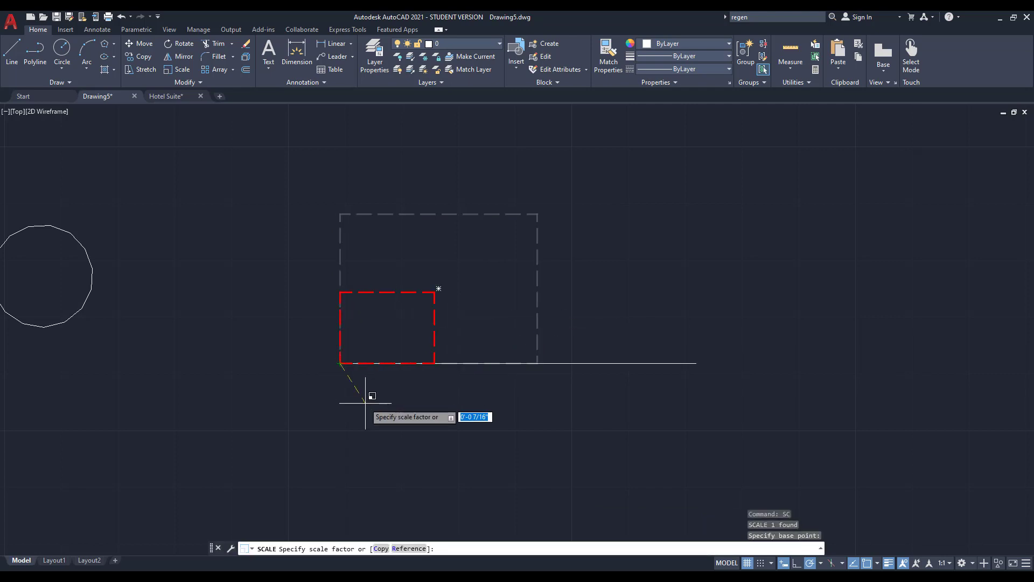
{"action": "left_click", "coordinate": [409, 548]}
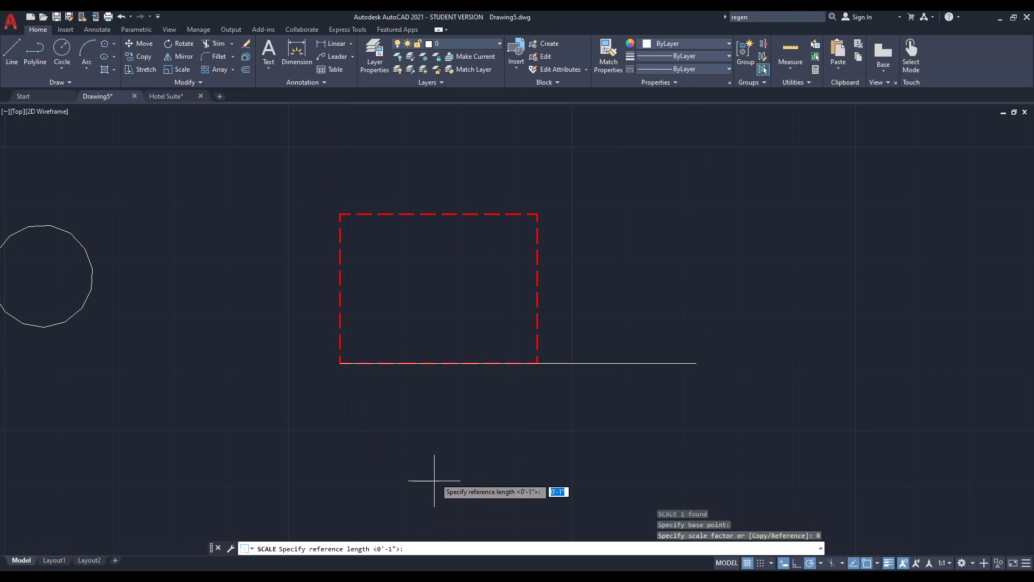
{"action": "left_click", "coordinate": [340, 363]}
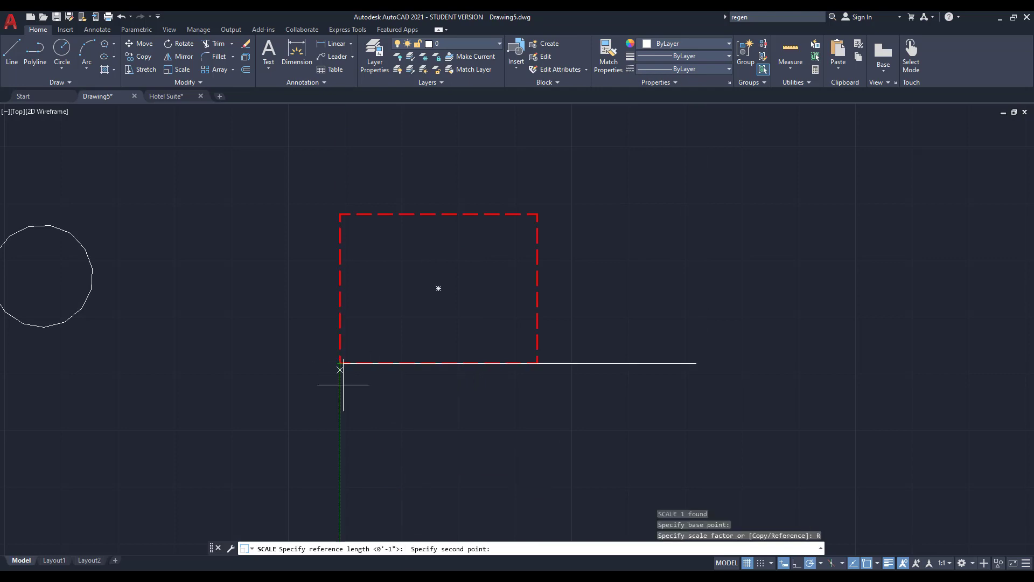
{"action": "left_click", "coordinate": [537, 363]}
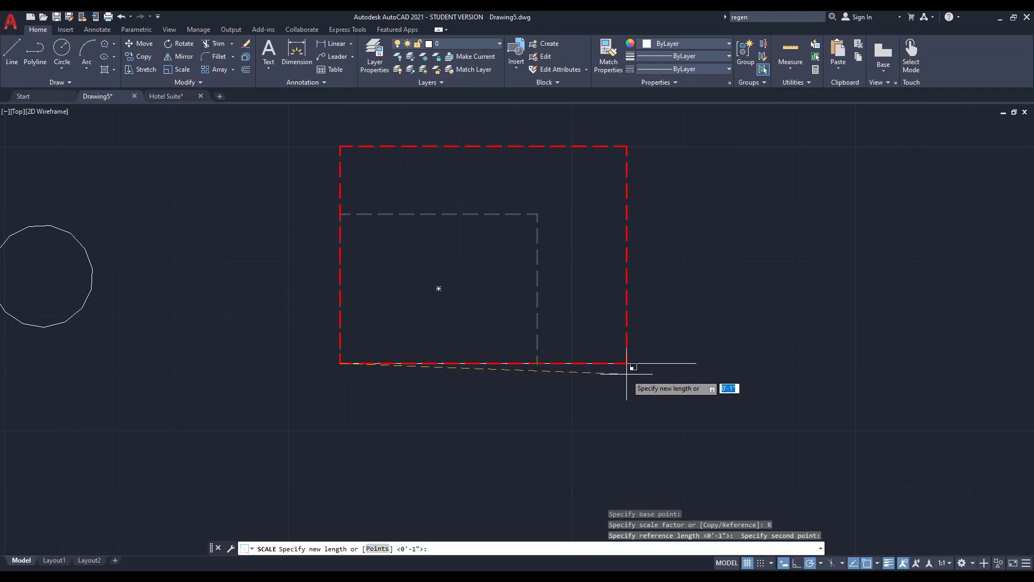
{"action": "scroll", "coordinate": [679, 363], "scroll_direction": "up", "scroll_amount": 4}
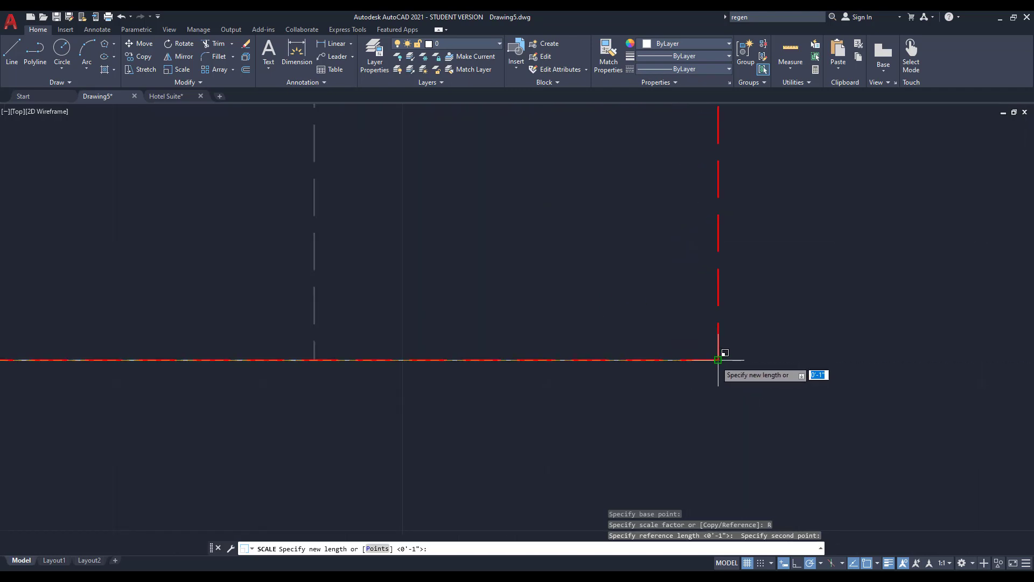
{"action": "left_click", "coordinate": [718, 360]}
Delete the white horizontal line along the rectangle's bottom edge, leaving the rectangle out of the selection.
{"action": "scroll", "coordinate": [546, 421], "scroll_direction": "down", "scroll_amount": 5}
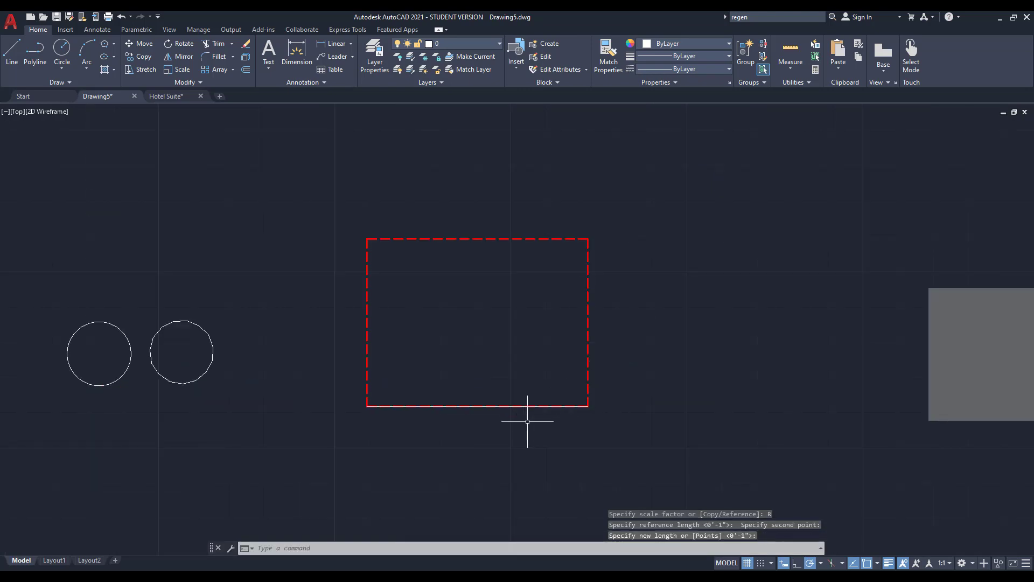
{"action": "left_click", "coordinate": [537, 389]}
{"action": "left_click", "coordinate": [521, 422]}
{"action": "left_click", "coordinate": [605, 373], "text": "shift"}
{"action": "left_click", "coordinate": [566, 385], "text": "shift"}
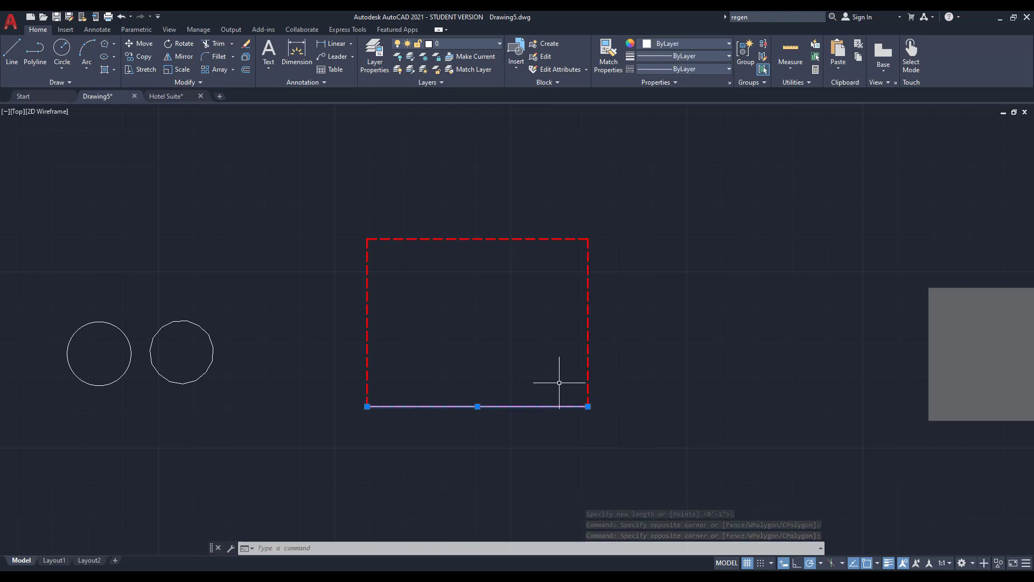
{"action": "key", "text": "Delete"}
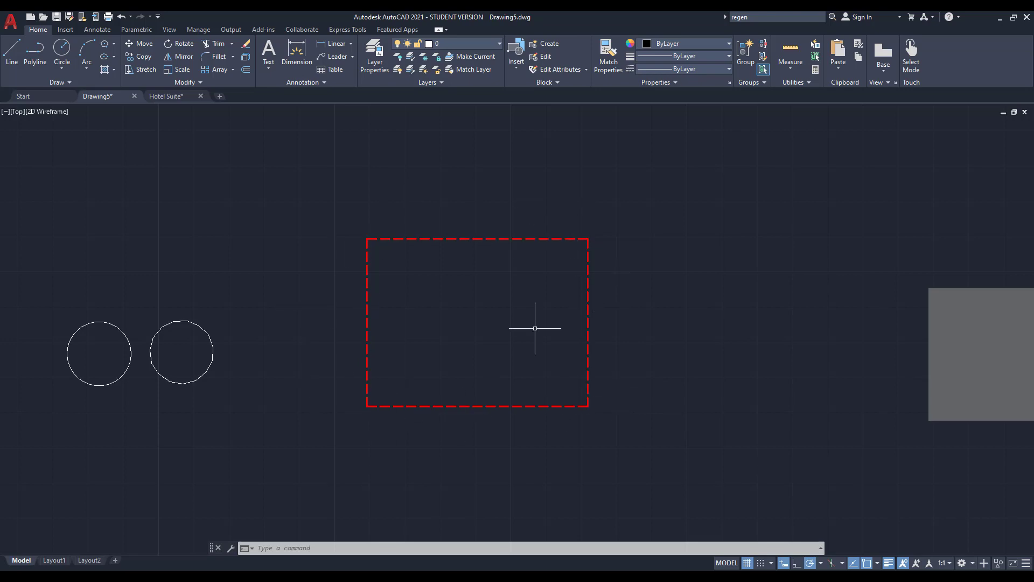
Look at the Layout1 sheet and return to model space.
{"action": "left_click", "coordinate": [54, 560]}
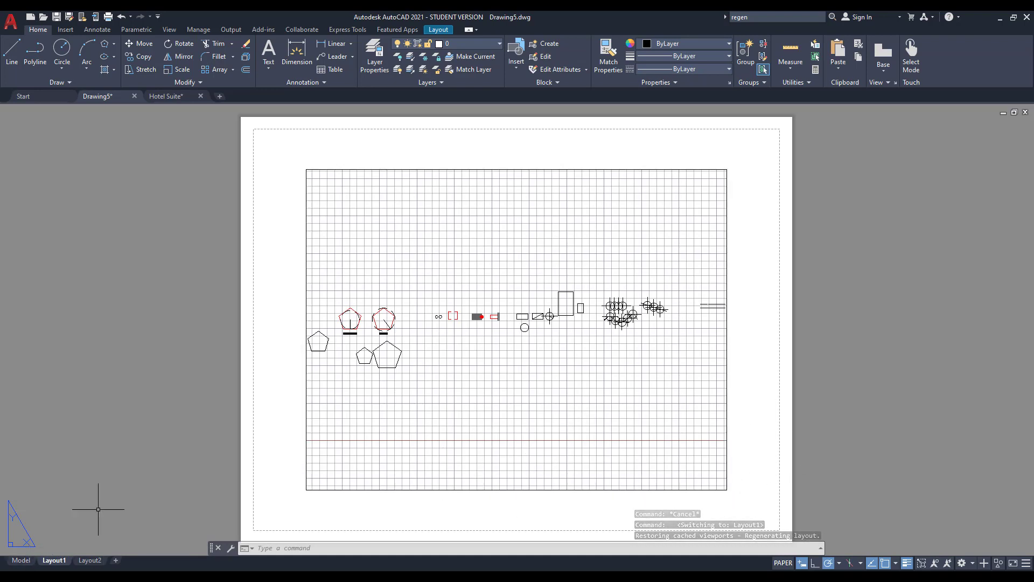
{"action": "left_click", "coordinate": [21, 560]}
{"action": "left_click", "coordinate": [457, 381]}
{"action": "left_click", "coordinate": [411, 435]}
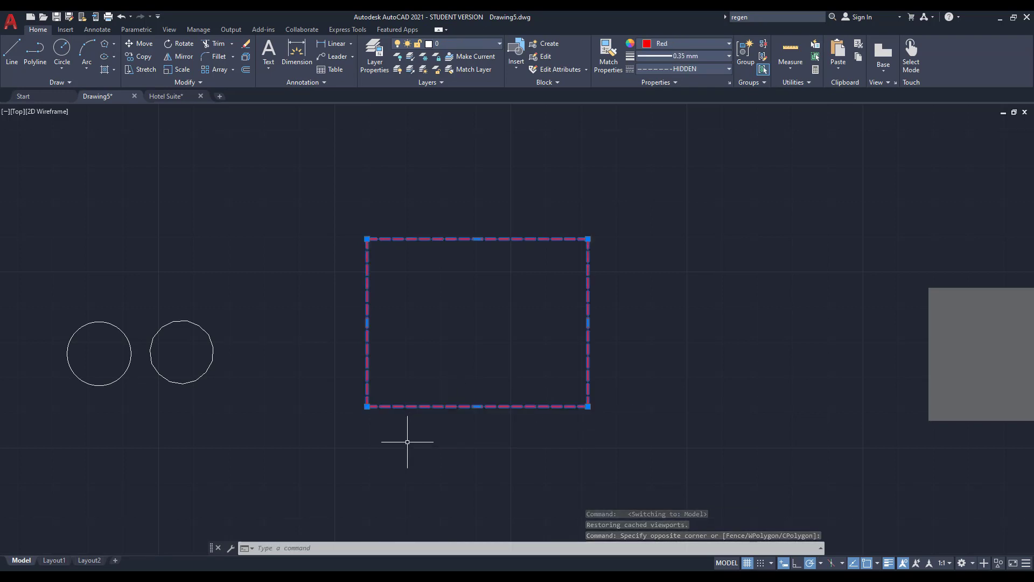
{"action": "key", "text": "Escape"}
Cut the red dashed rectangle from model space to the clipboard.
{"action": "left_click", "coordinate": [444, 394]}
{"action": "left_click", "coordinate": [427, 428]}
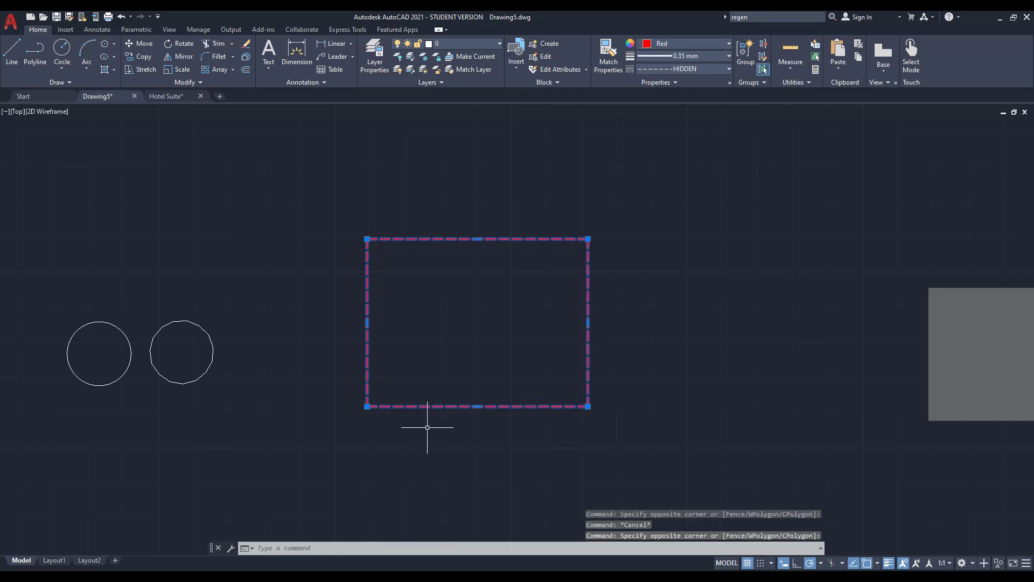
{"action": "key", "text": "ctrl+x"}
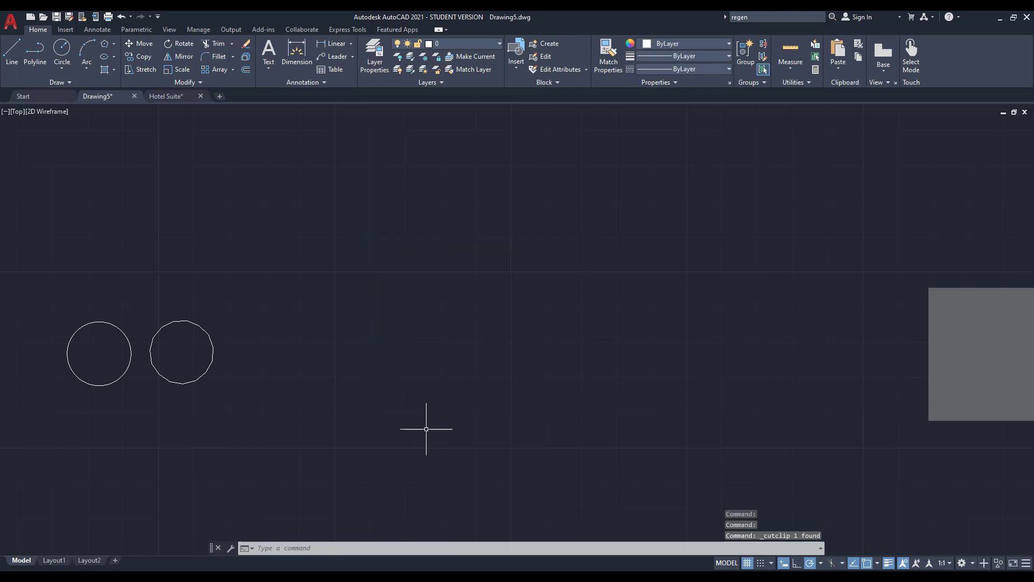
Paste the cut rectangle onto the Layout1 sheet, overlapping the viewport's lower-right corner.
{"action": "left_click", "coordinate": [54, 561]}
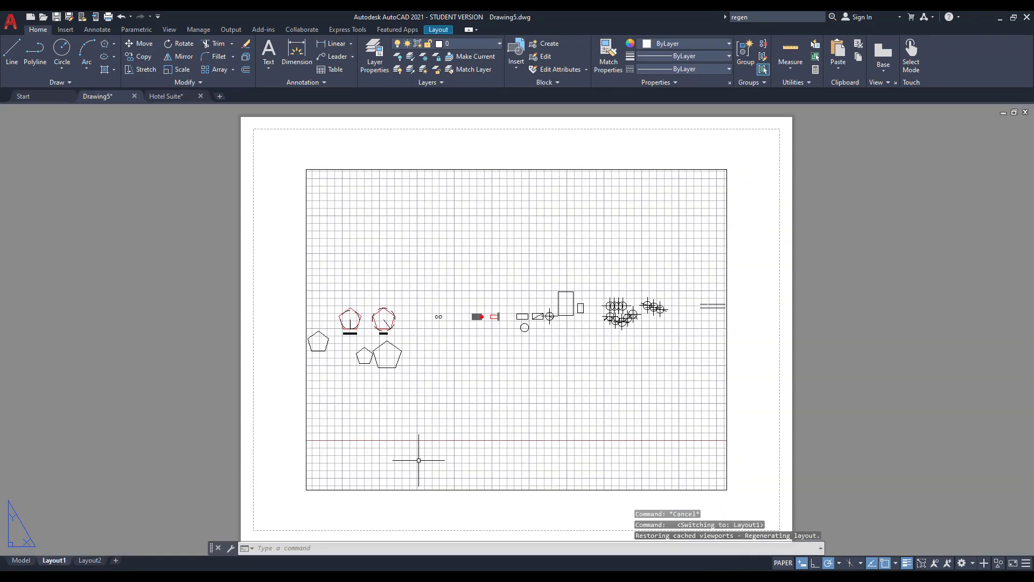
{"action": "key", "text": "ctrl+v"}
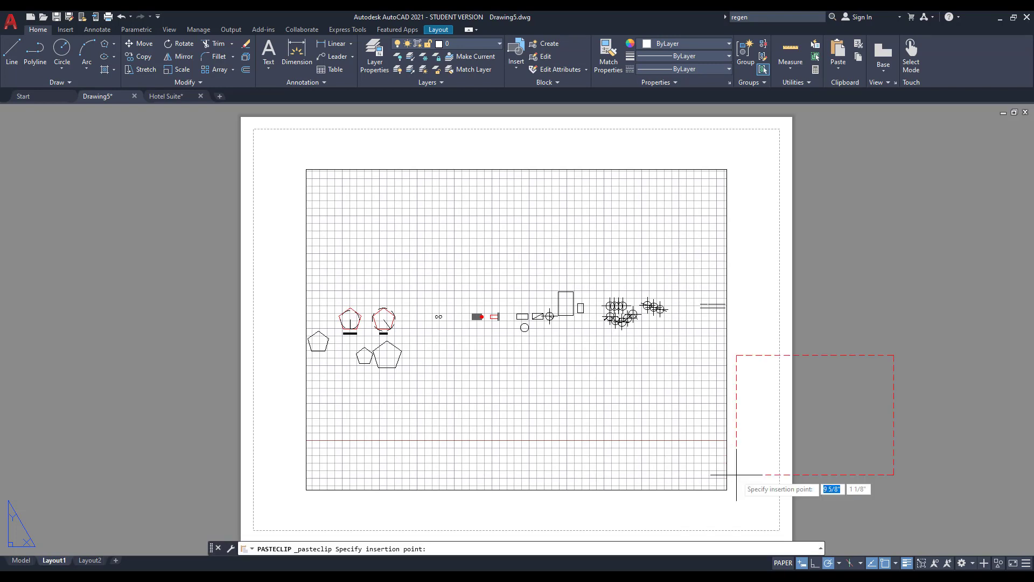
{"action": "left_click", "coordinate": [617, 526]}
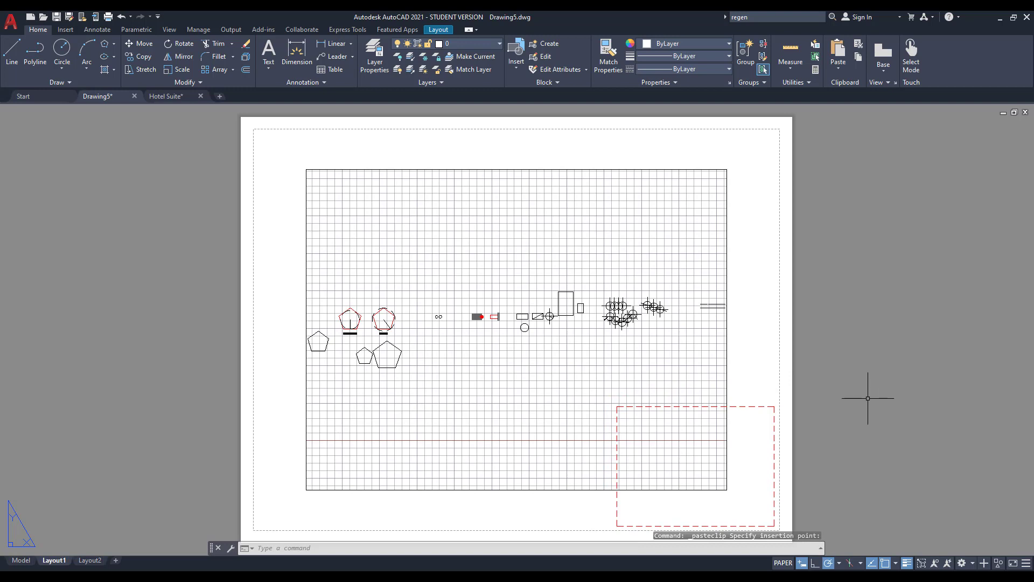
Undo the rectangle paste on Layout1, compare the layout with model space, and end in model space.
{"action": "key", "text": "ctrl+z"}
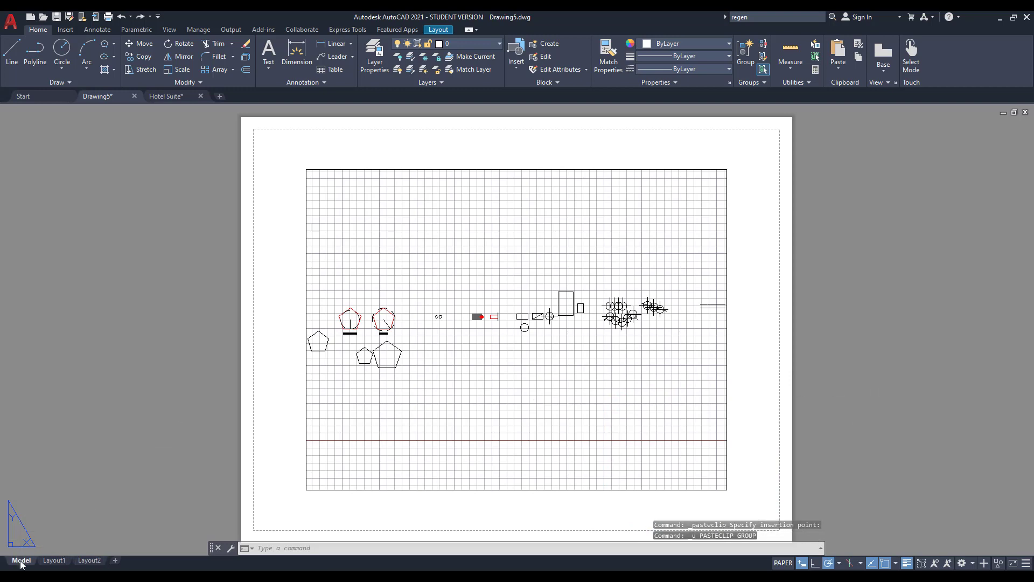
{"action": "left_click", "coordinate": [21, 560]}
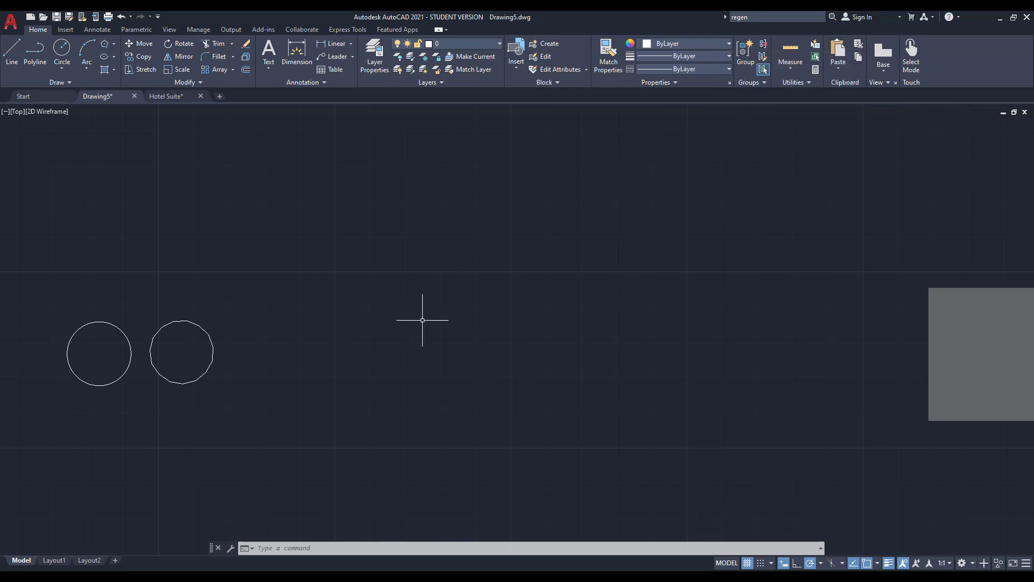
{"action": "left_click", "coordinate": [54, 561]}
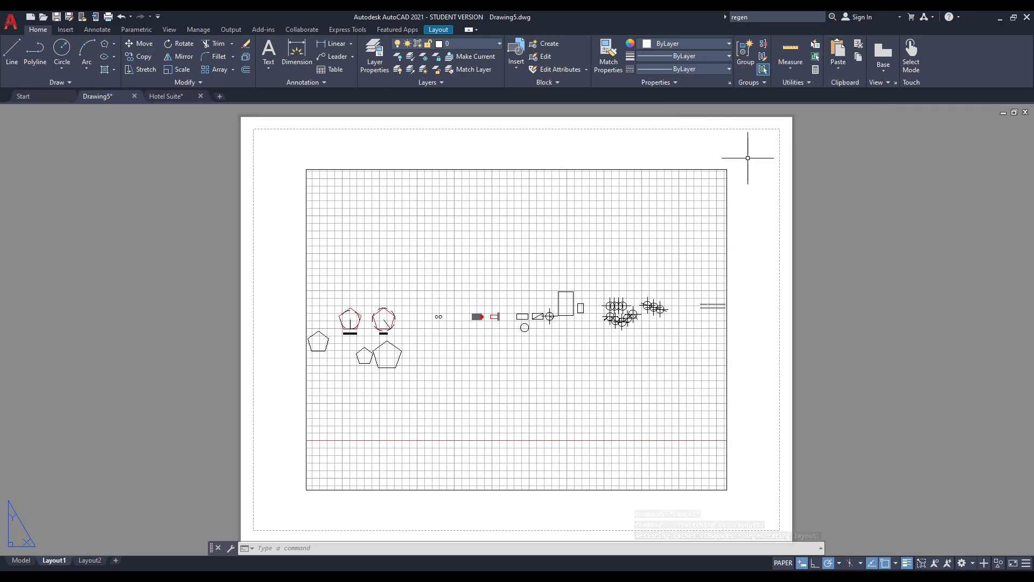
{"action": "left_click", "coordinate": [21, 561]}
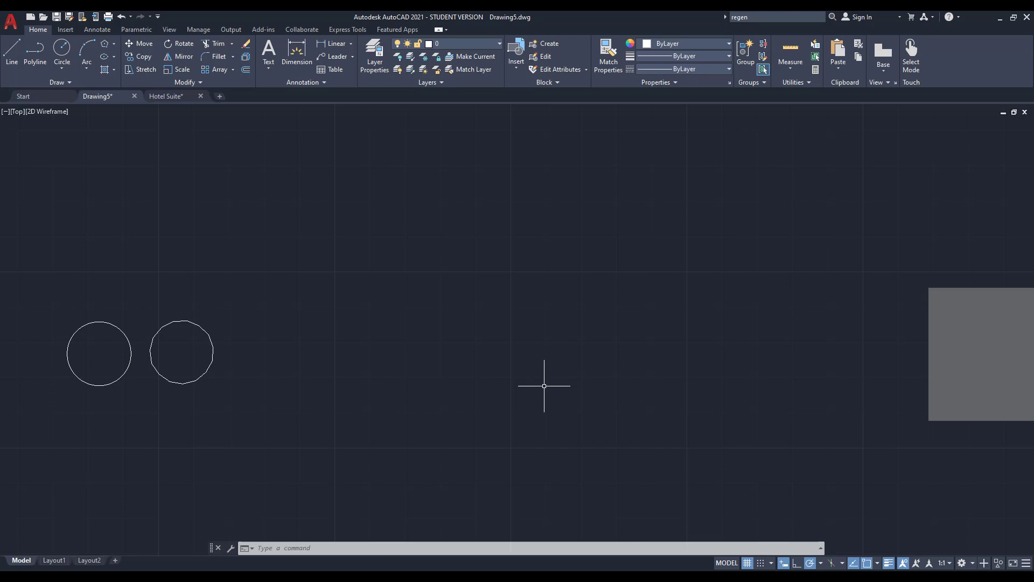
{"action": "key", "text": "Return"}
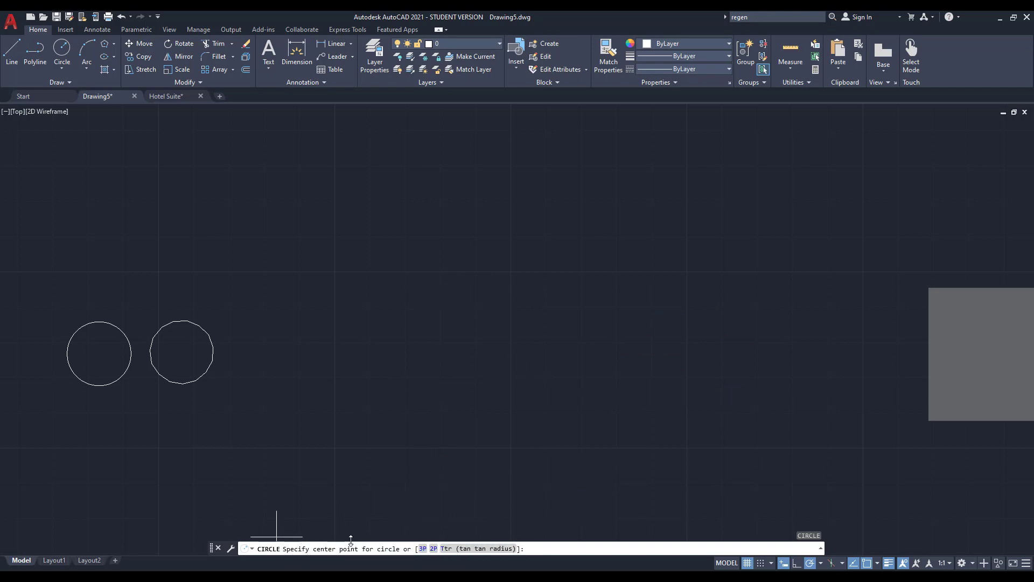
{"action": "left_click", "coordinate": [568, 323]}
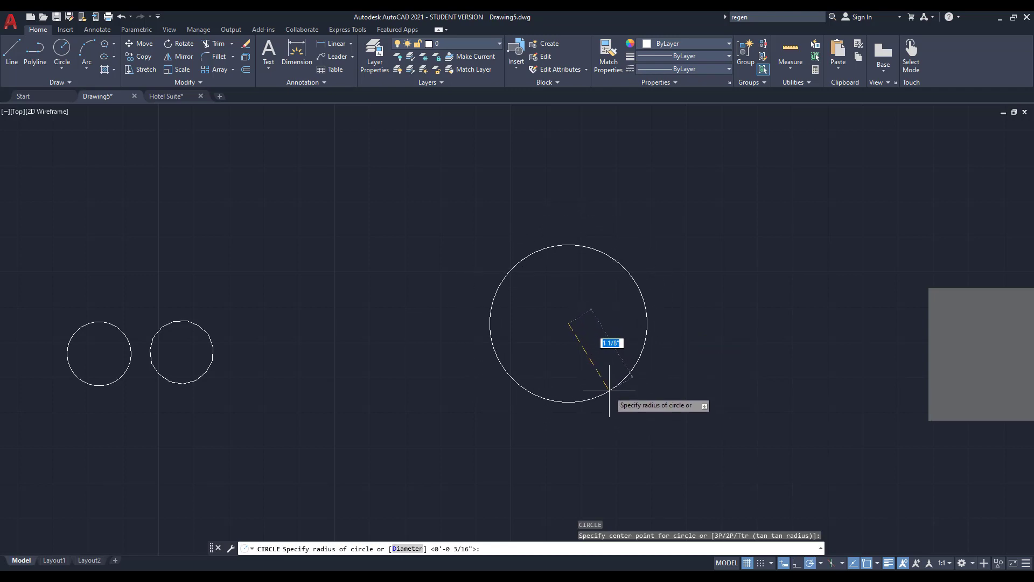
{"action": "key", "text": "Escape"}
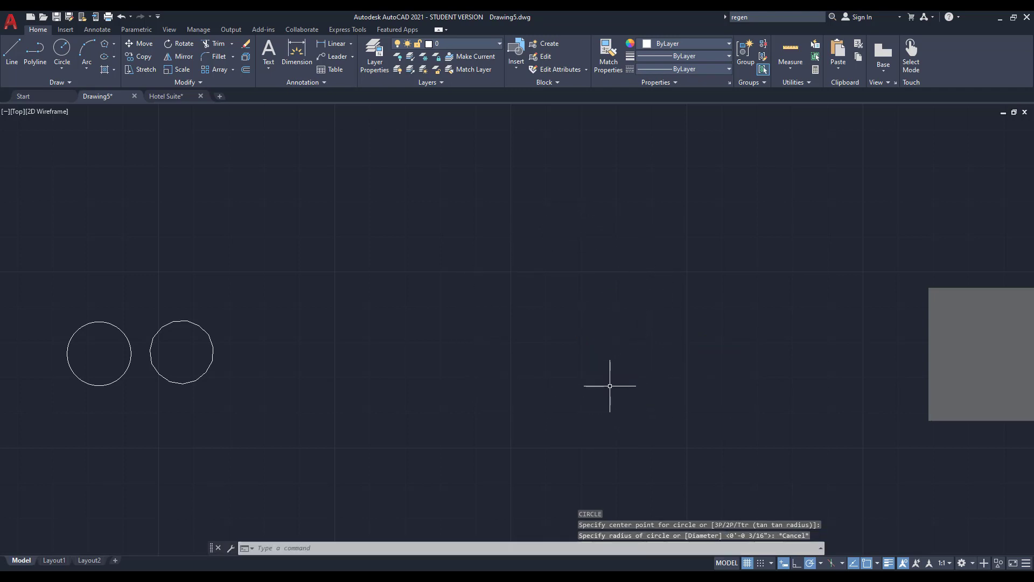
{"action": "key", "text": "Return"}
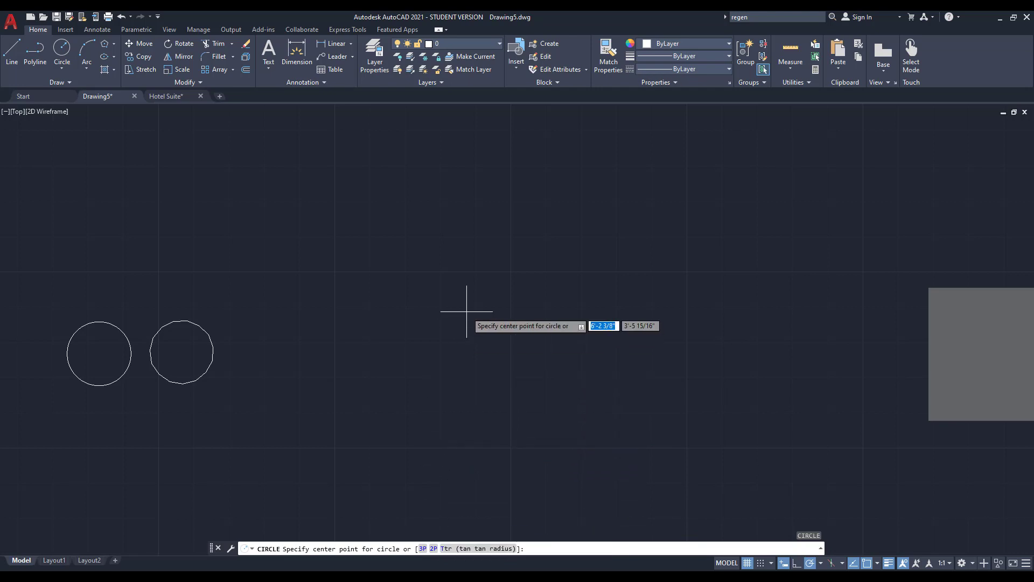
{"action": "key", "text": "Escape"}
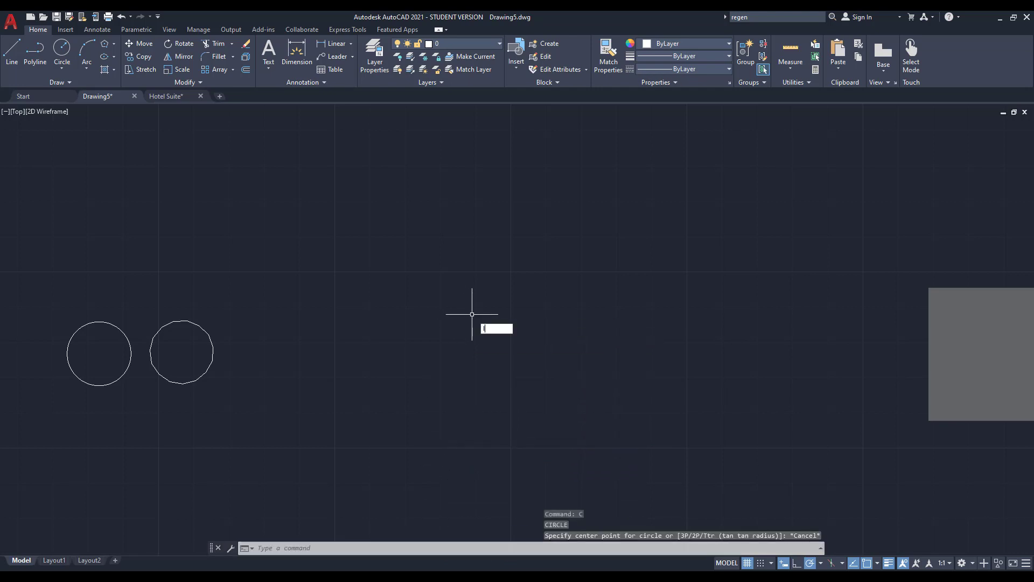
Draw three connected slanted line segments forming an open shape in the empty area between the circles and the gray block.
{"action": "key", "text": "Return"}
{"action": "left_click", "coordinate": [434, 345]}
{"action": "left_click", "coordinate": [460, 213]}
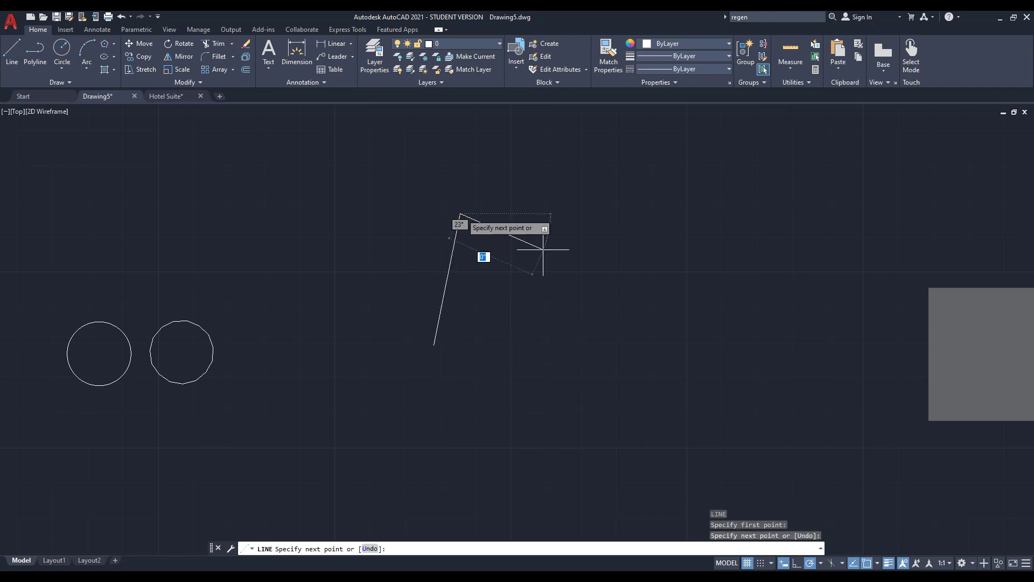
{"action": "left_click", "coordinate": [634, 275]}
{"action": "left_click", "coordinate": [542, 419]}
{"action": "key", "text": "Return"}
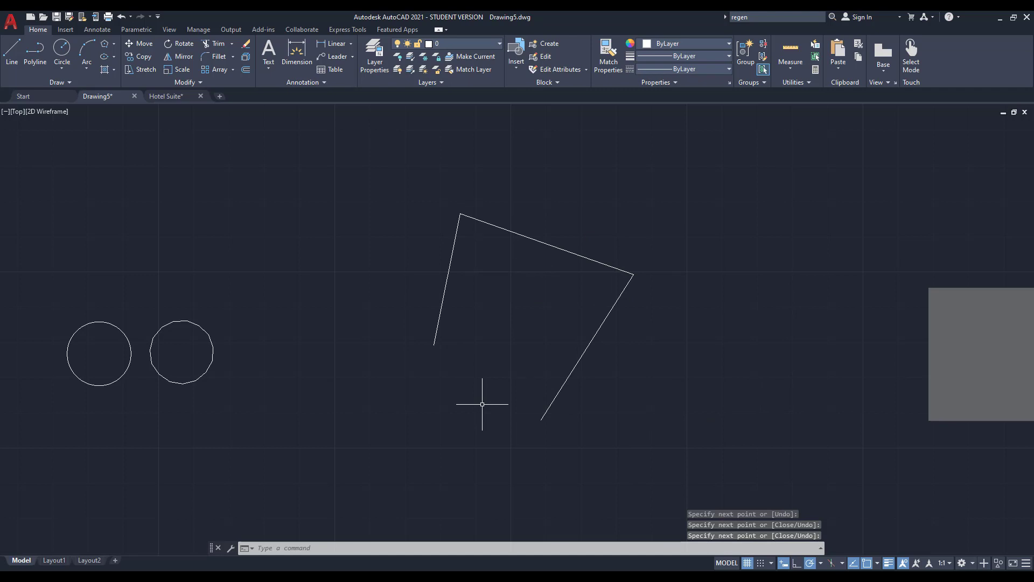
Draw a three-point circle tangent to all three slanted line segments, using a tangent snap for each point.
{"action": "key", "text": "Return"}
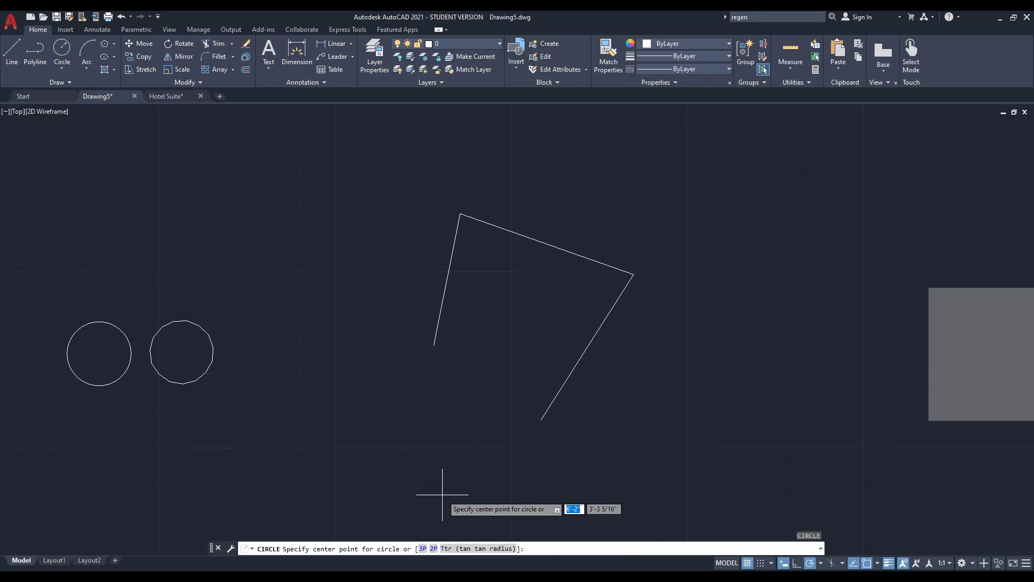
{"action": "left_click", "coordinate": [423, 548]}
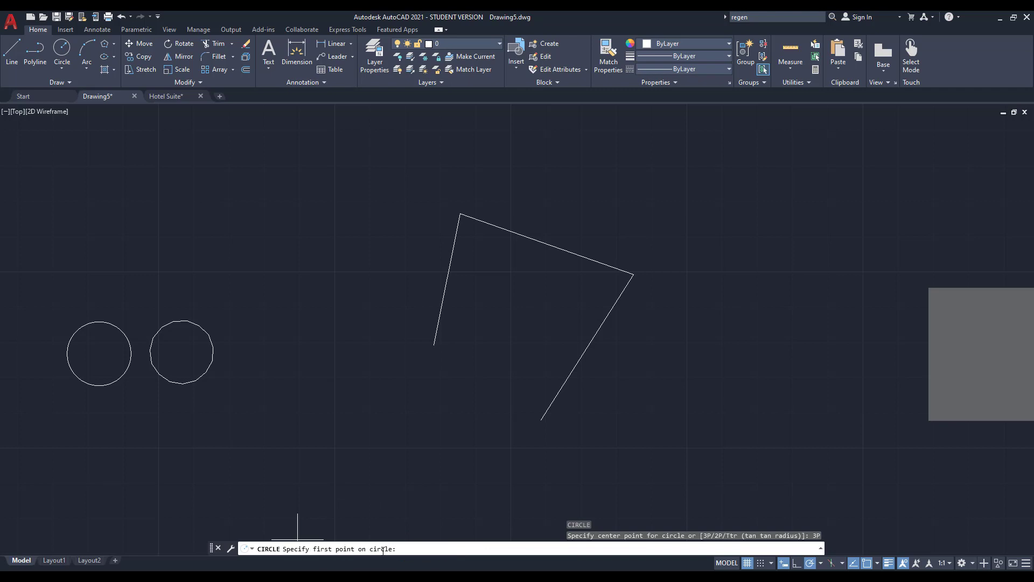
{"action": "key", "text": "F11"}
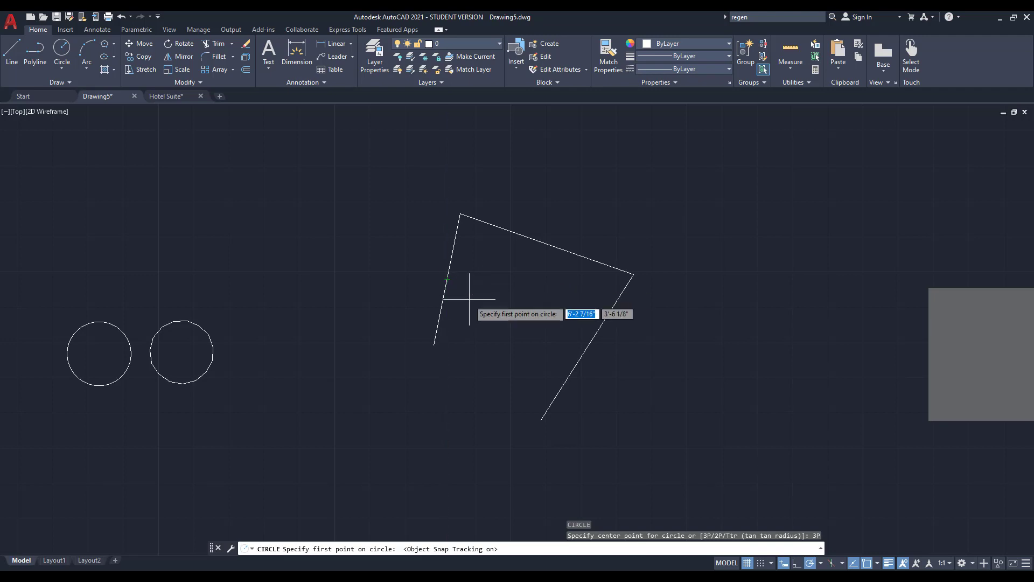
{"action": "key", "text": "Return"}
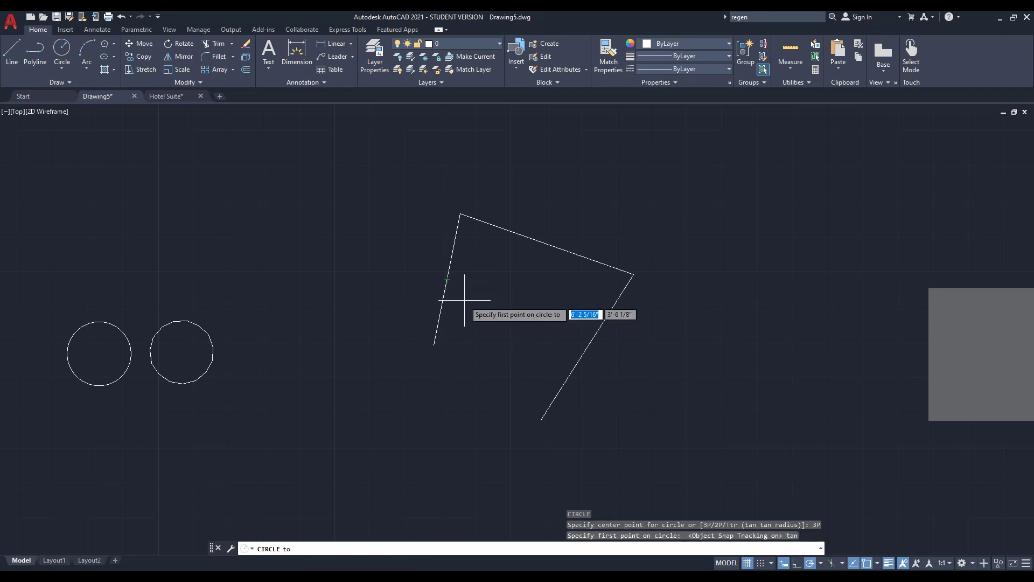
{"action": "left_click", "coordinate": [449, 270]}
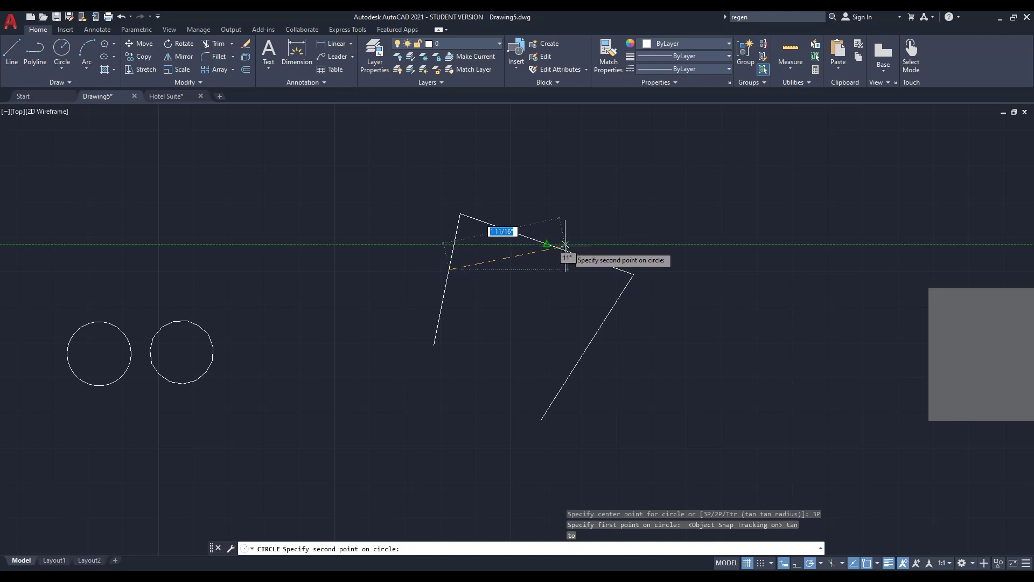
{"action": "key", "text": "Return"}
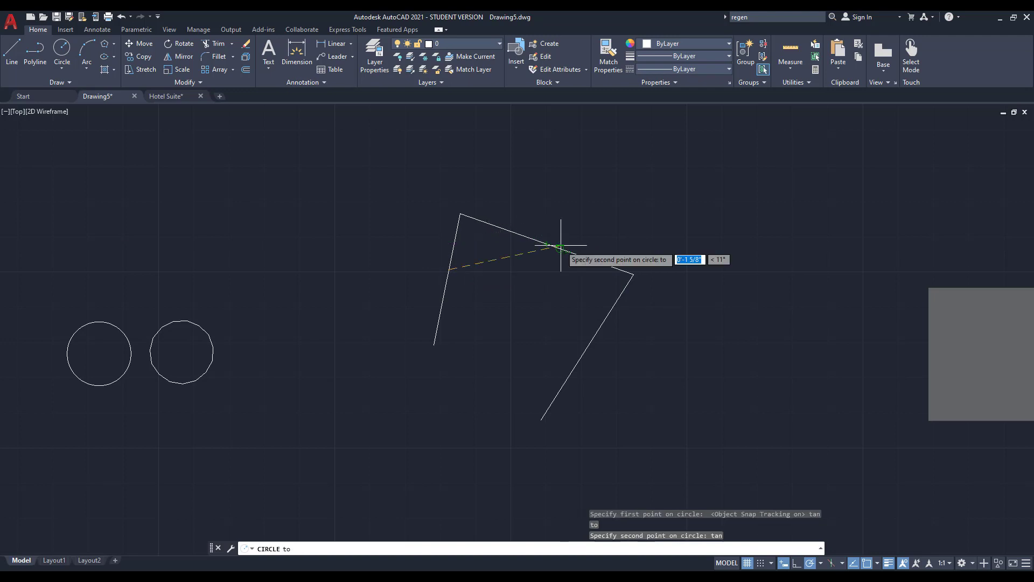
{"action": "left_click", "coordinate": [560, 248]}
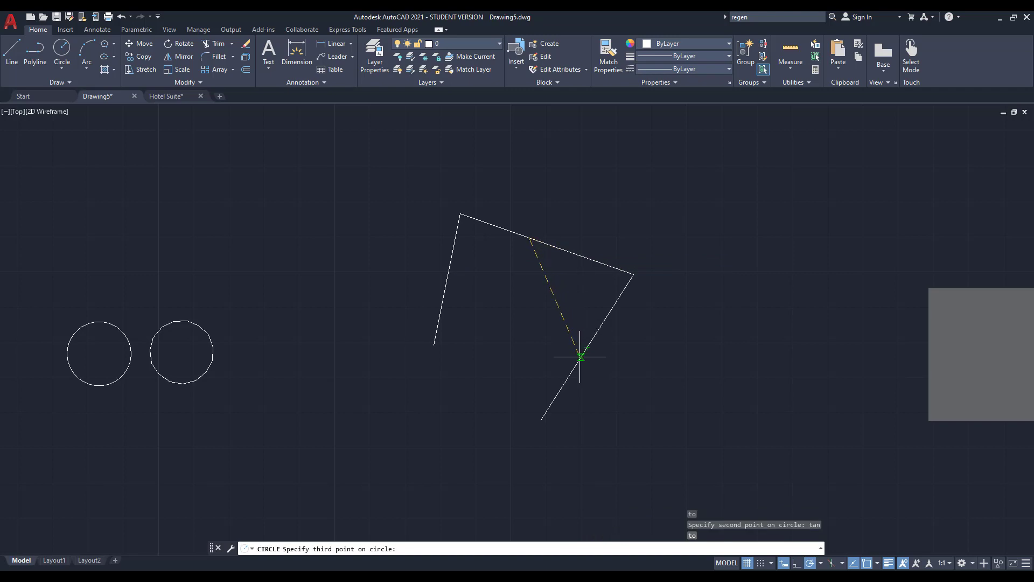
{"action": "type", "text": "tan"}
{"action": "key", "text": "Return"}
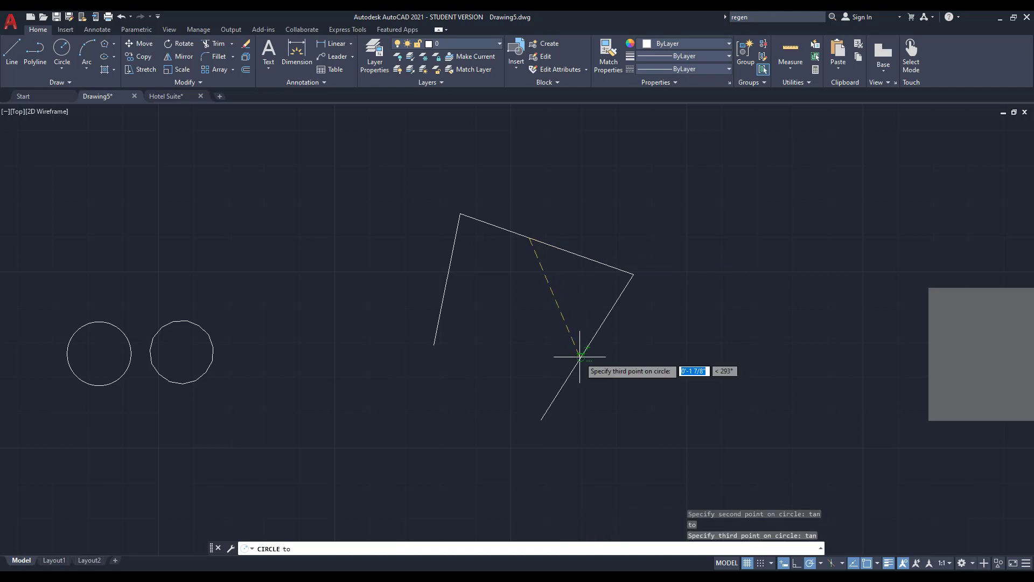
{"action": "left_click", "coordinate": [581, 356]}
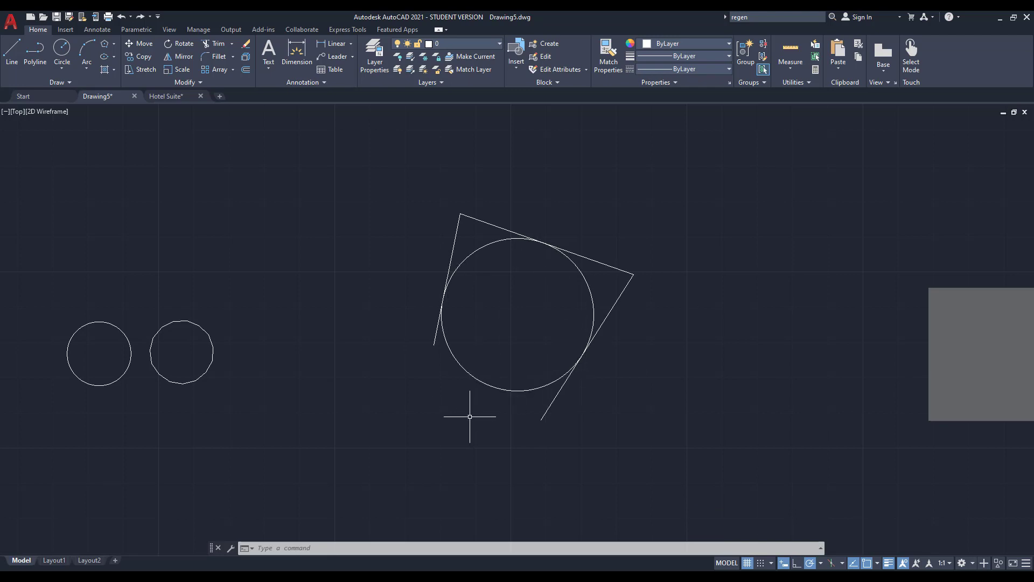
Draw two parallel horizontal lines of equal length, one above the other, in the empty area above the tangent circle.
{"action": "type", "text": "l"}
{"action": "key", "text": "Return"}
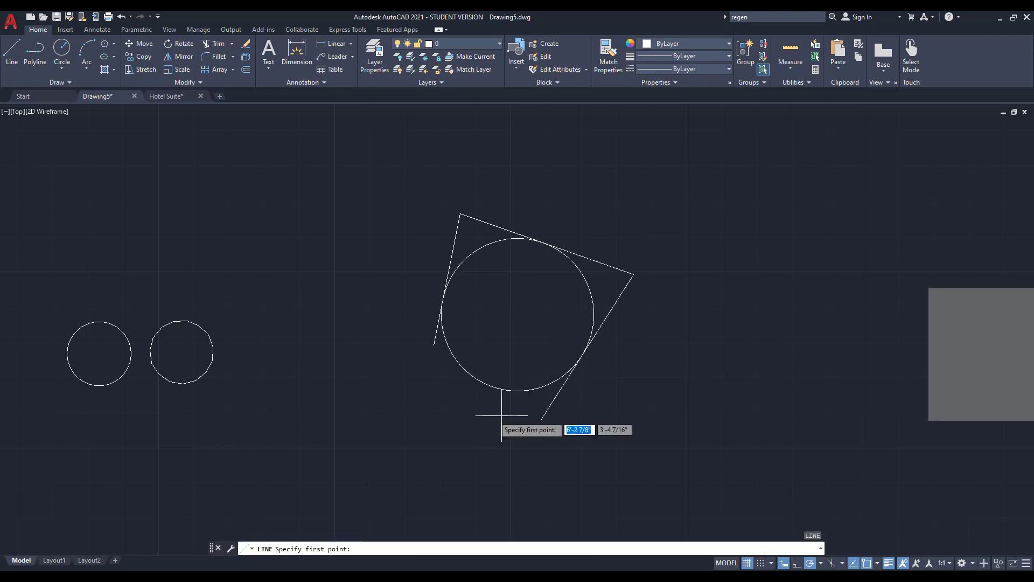
{"action": "scroll", "coordinate": [404, 428], "scroll_direction": "down", "scroll_amount": 2}
{"action": "scroll", "coordinate": [490, 221], "scroll_direction": "up", "scroll_amount": 4}
{"action": "left_click", "coordinate": [474, 222]}
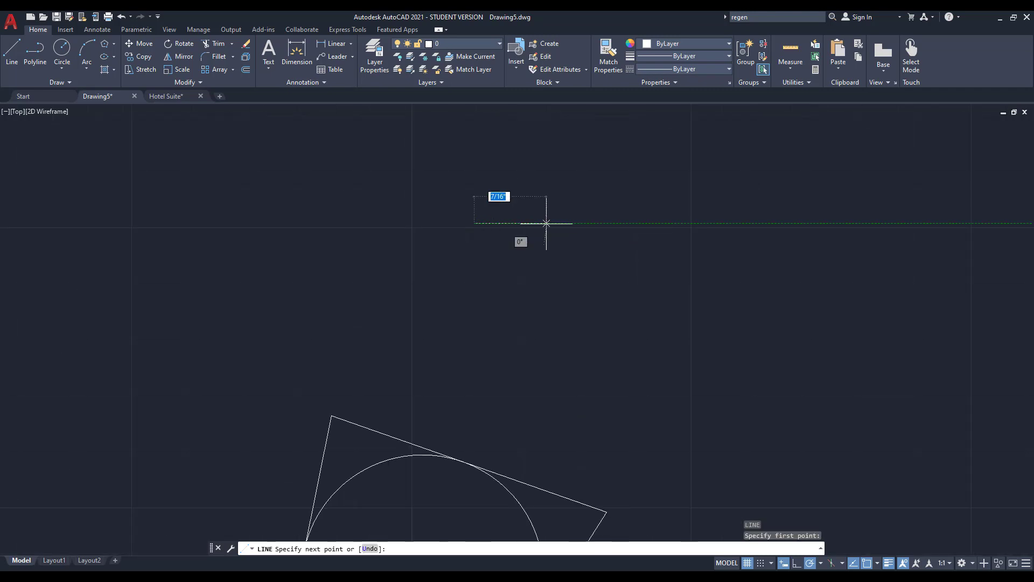
{"action": "left_click", "coordinate": [659, 223]}
{"action": "key", "text": "Return"}
{"action": "key", "text": "Return"}
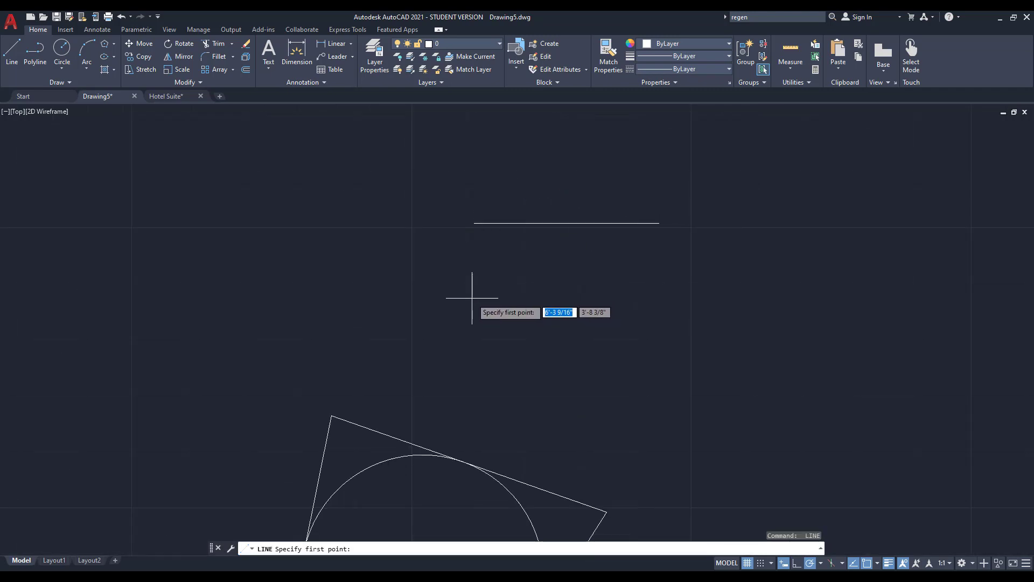
{"action": "left_click", "coordinate": [474, 286]}
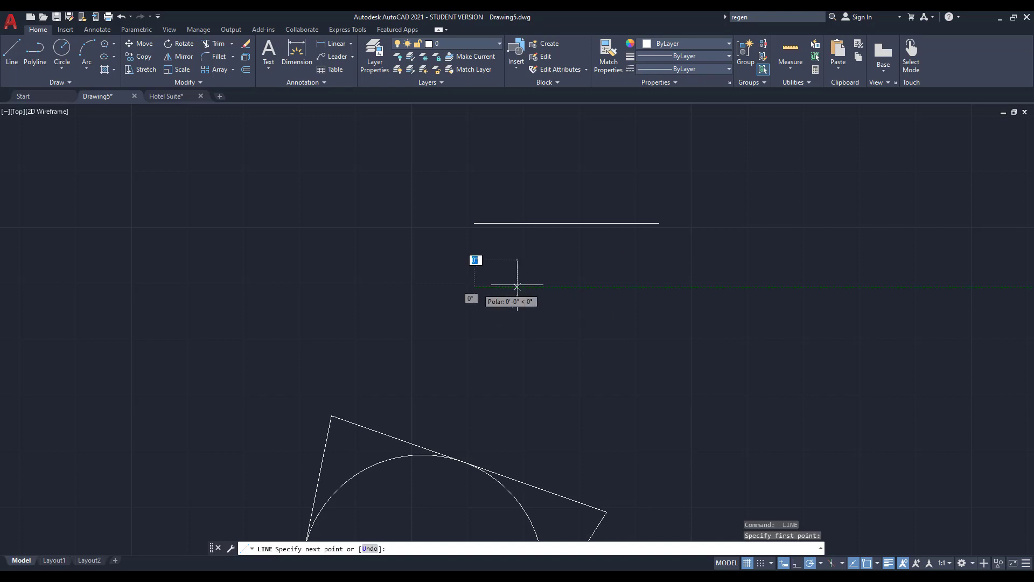
{"action": "left_click", "coordinate": [660, 287]}
{"action": "key", "text": "Return"}
Draw a two-point circle about 5/8" in diameter in the empty space to the right of the parallel lines.
{"action": "scroll", "coordinate": [498, 322], "scroll_direction": "down", "scroll_amount": 2}
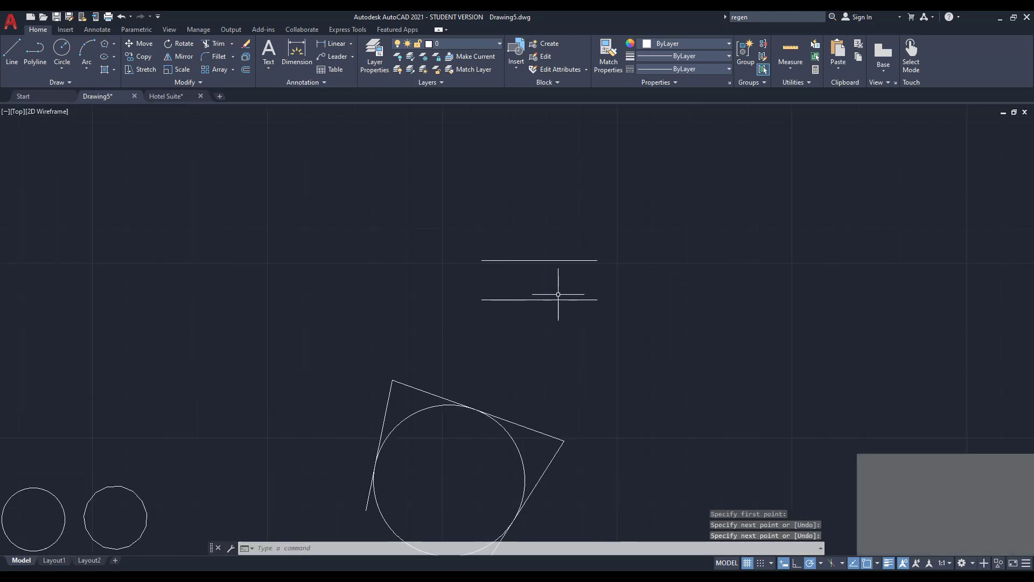
{"action": "scroll", "coordinate": [620, 275], "scroll_direction": "up", "scroll_amount": 4}
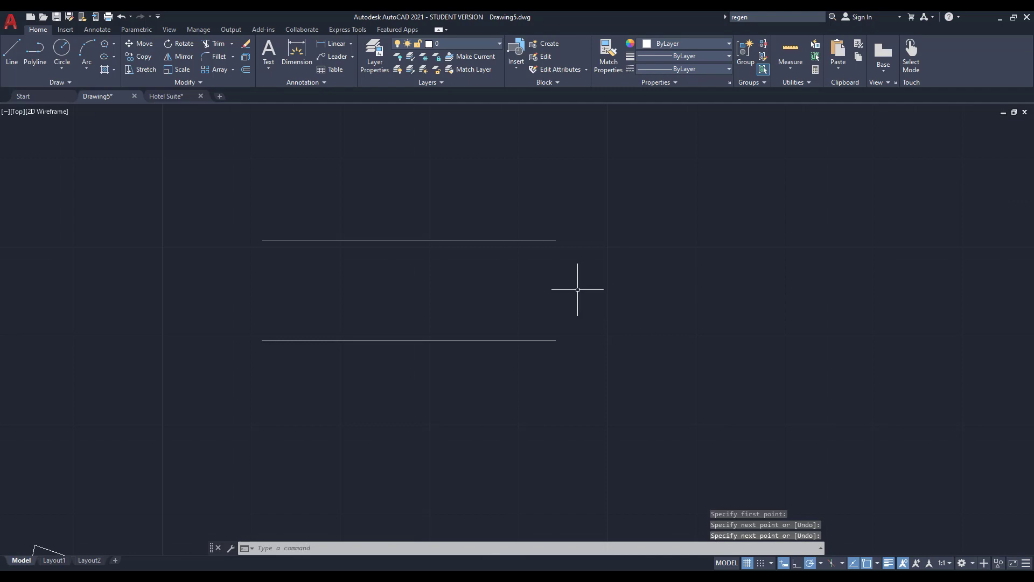
{"action": "type", "text": "c"}
{"action": "key", "text": "Return"}
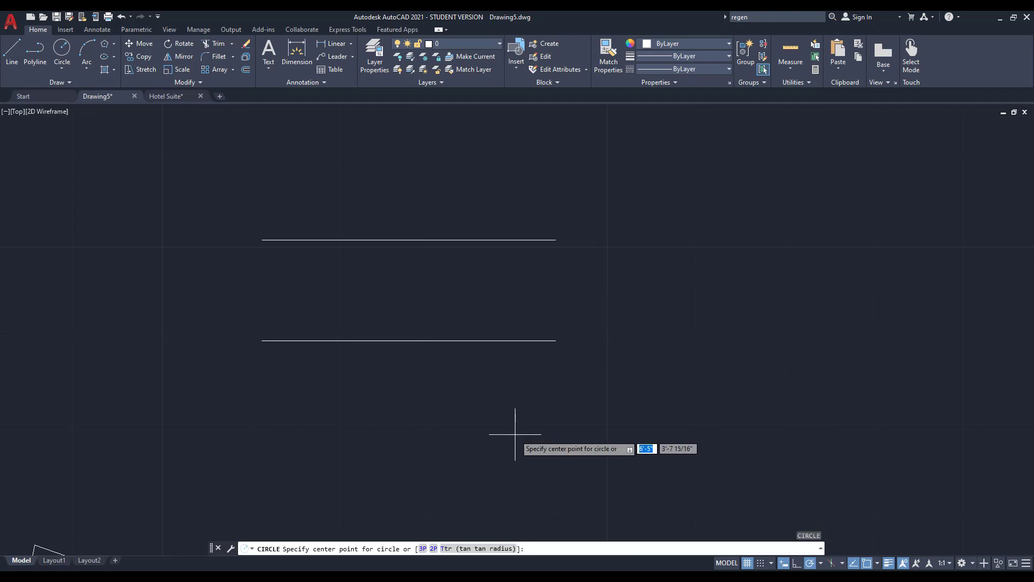
{"action": "left_click", "coordinate": [434, 549]}
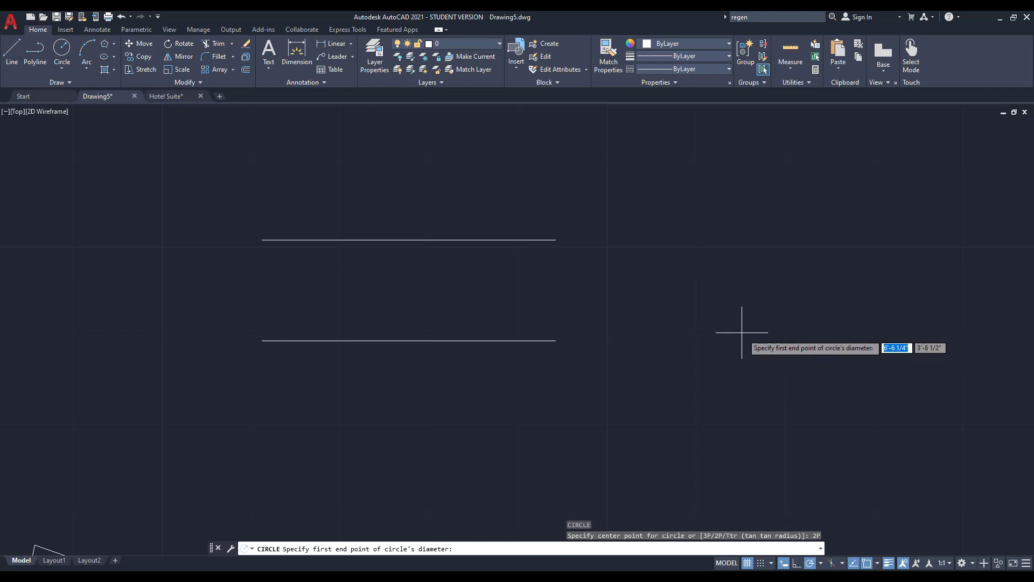
{"action": "left_click", "coordinate": [703, 282]}
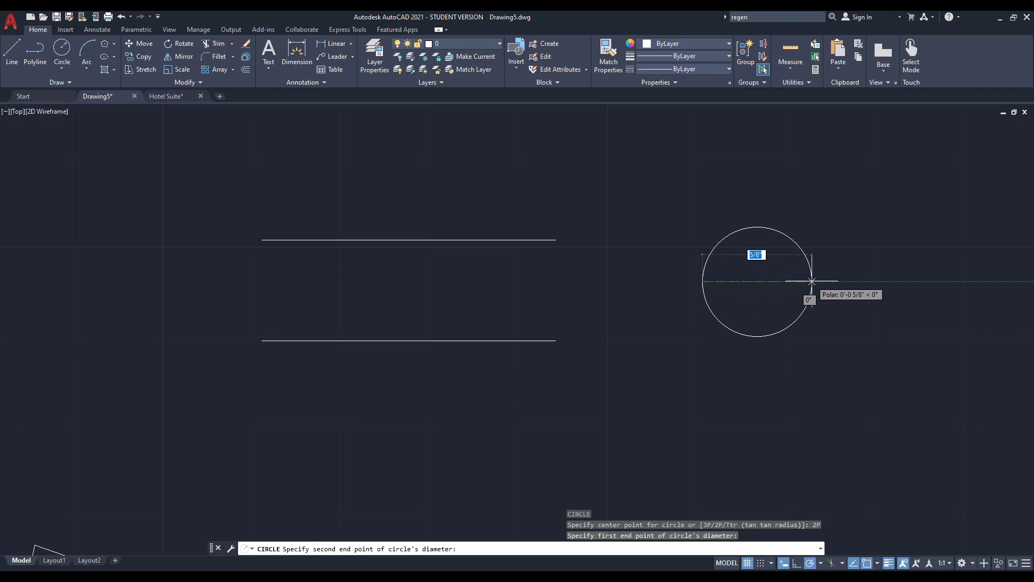
{"action": "left_click", "coordinate": [812, 285]}
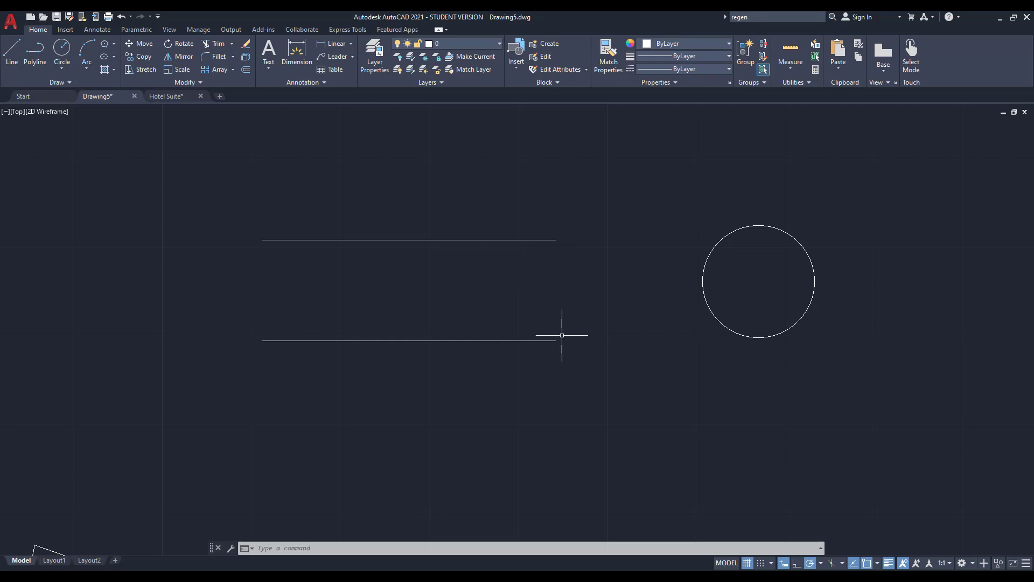
Draw a two-point circle whose diameter spans the right endpoints of the two parallel lines.
{"action": "type", "text": "c"}
{"action": "key", "text": "Return"}
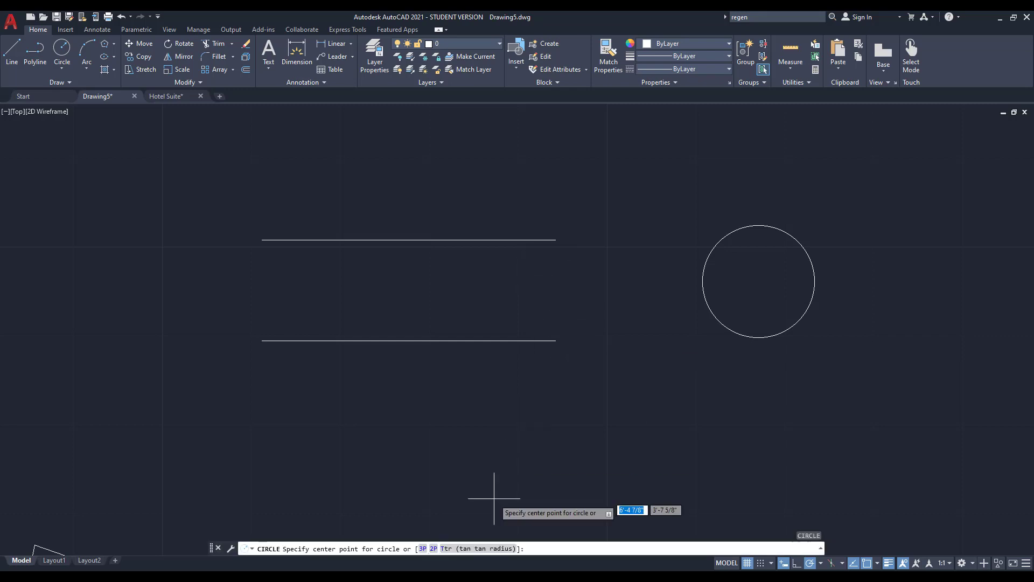
{"action": "left_click", "coordinate": [434, 549]}
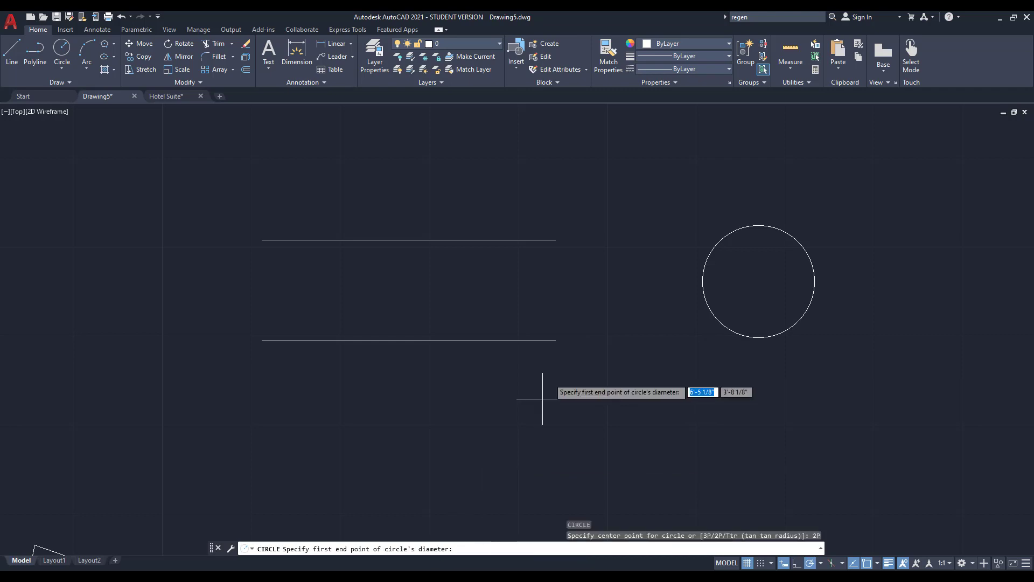
{"action": "left_click", "coordinate": [555, 239]}
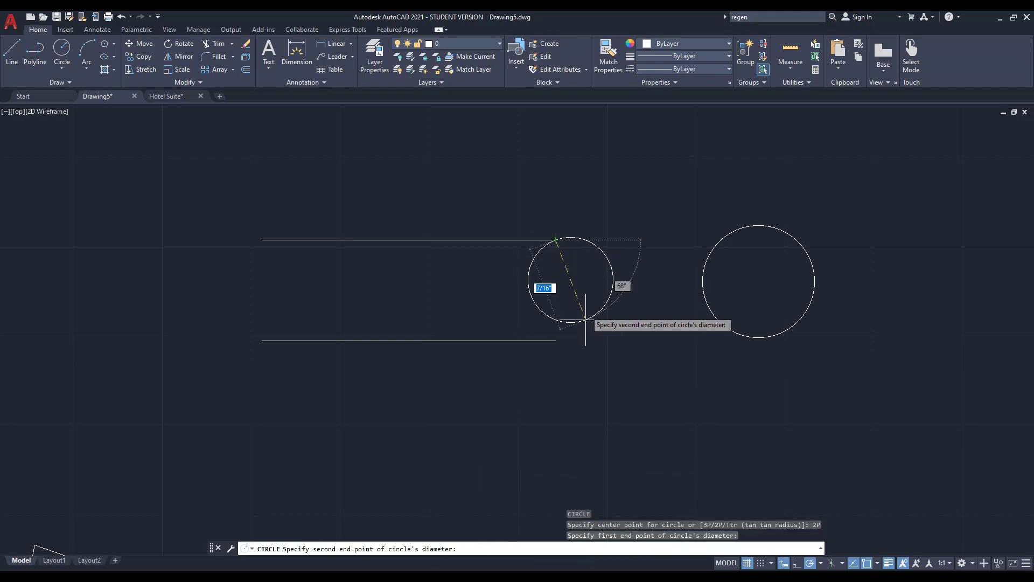
{"action": "left_click", "coordinate": [556, 340]}
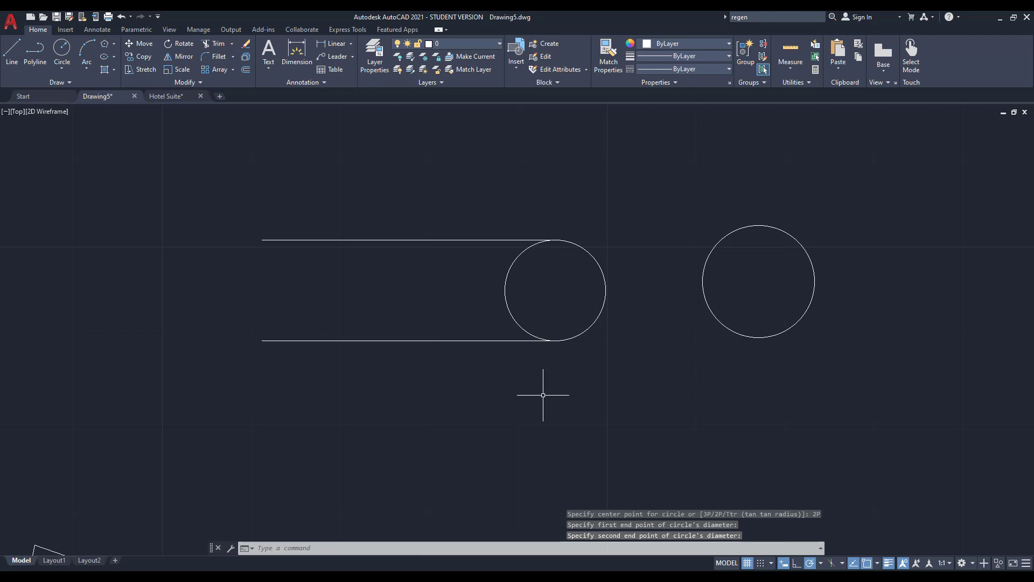
Trim away the half of the circle between the parallel lines, leaving a rounded right end.
{"action": "type", "text": "tr"}
{"action": "key", "text": "Return"}
{"action": "left_click", "coordinate": [506, 305]}
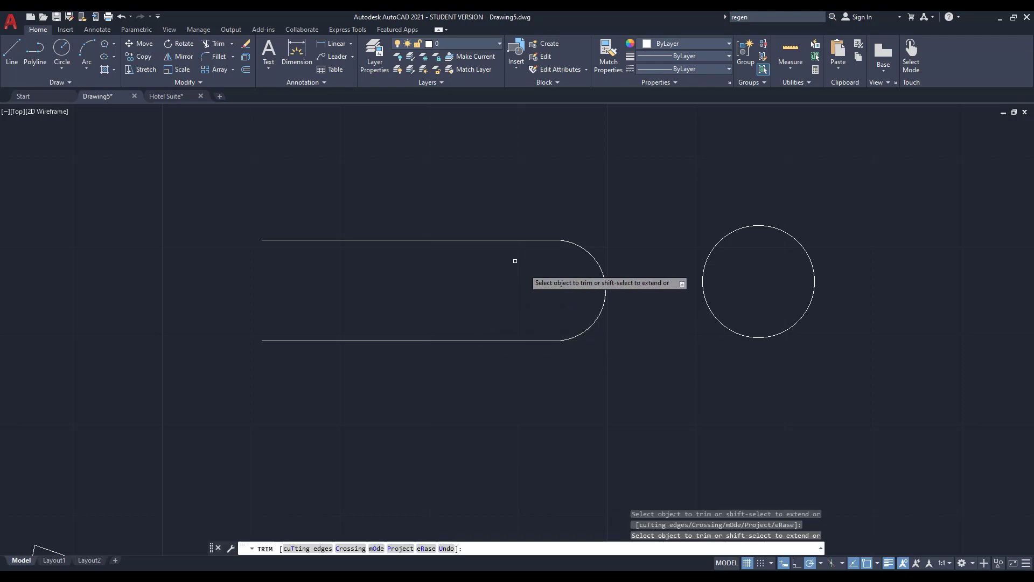
{"action": "key", "text": "Escape"}
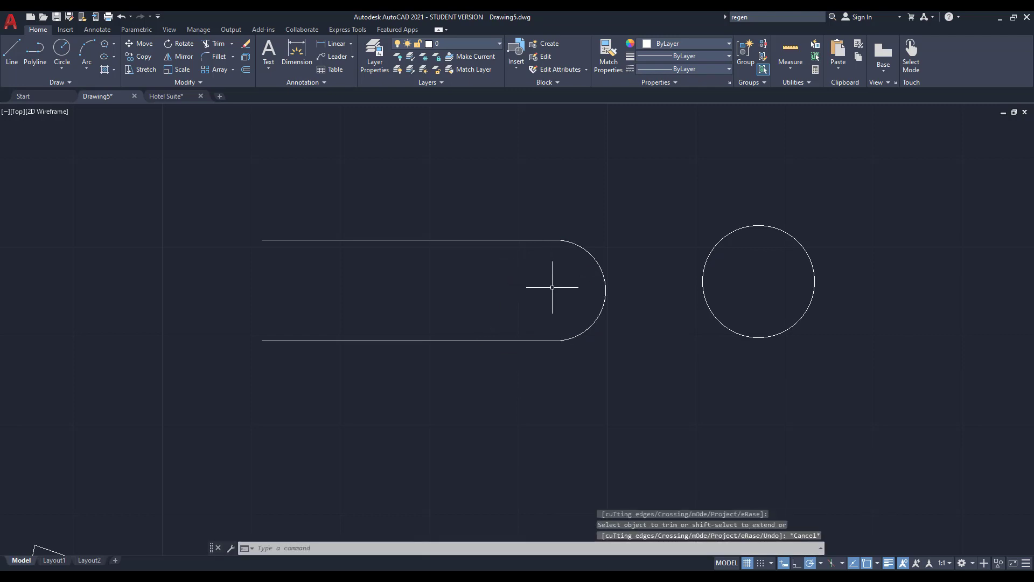
Draw two connected line segments forming a sharp corner in the empty area above the round-ended parallel lines.
{"action": "scroll", "coordinate": [563, 357], "scroll_direction": "down", "scroll_amount": 2}
{"action": "scroll", "coordinate": [455, 345], "scroll_direction": "down", "scroll_amount": 6}
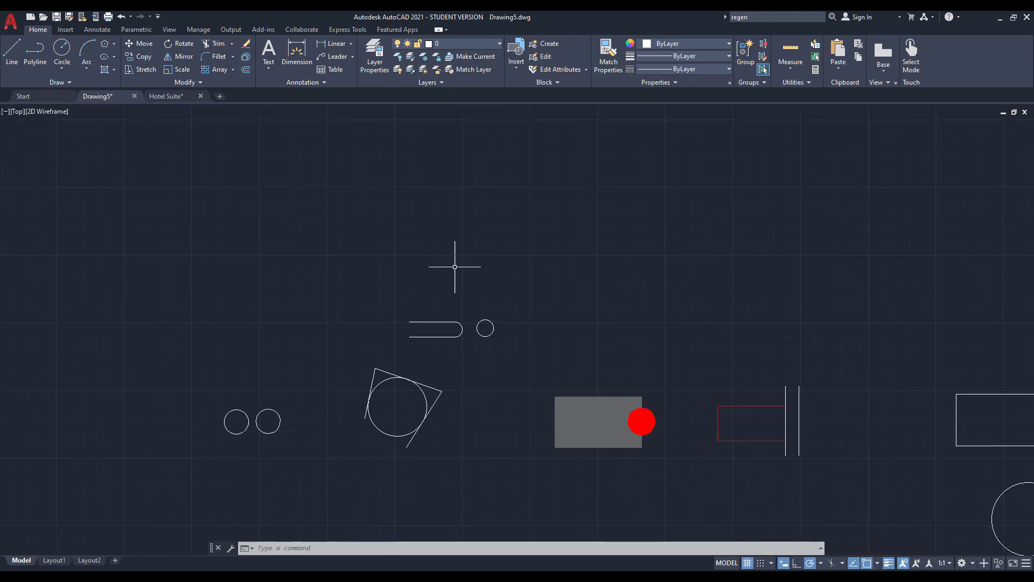
{"action": "scroll", "coordinate": [424, 238], "scroll_direction": "up", "scroll_amount": 6}
{"action": "type", "text": "l"}
{"action": "key", "text": "Return"}
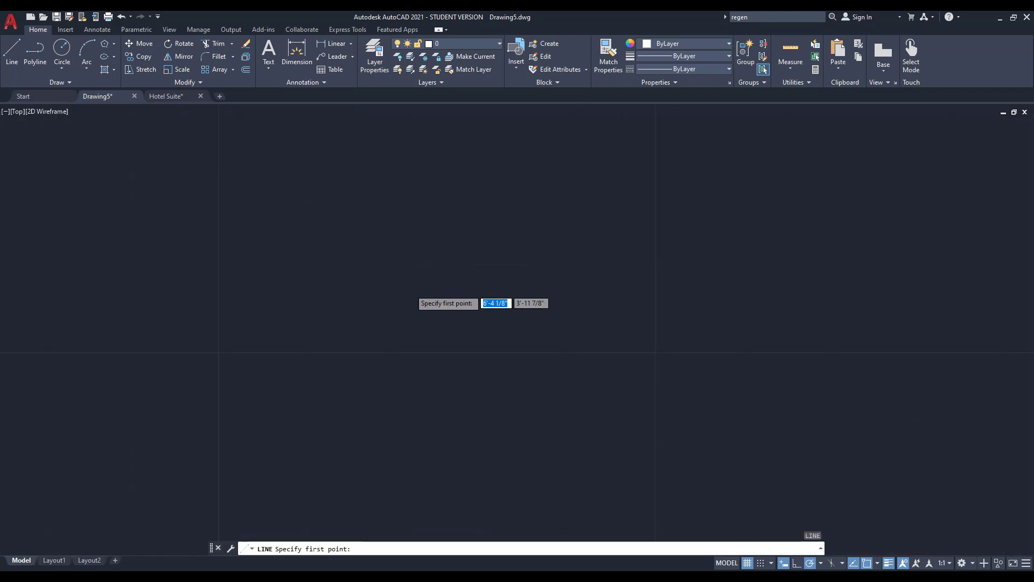
{"action": "left_click", "coordinate": [410, 288]}
{"action": "left_click", "coordinate": [639, 190]}
{"action": "left_click", "coordinate": [609, 432]}
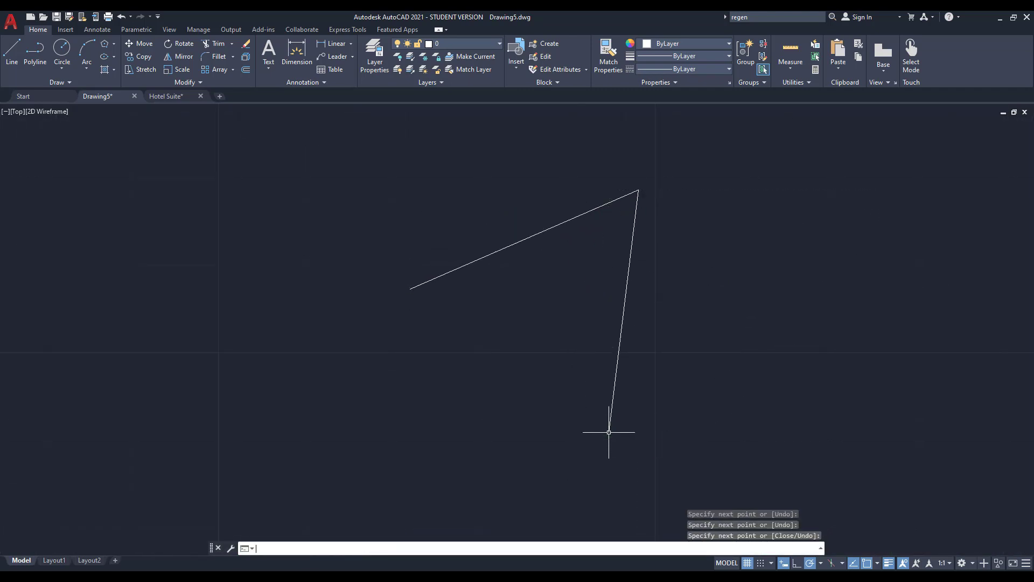
{"action": "key", "text": "Return"}
Draw a tangent-tangent-radius circle against the two segments of the sharp corner, with a radius of 3.
{"action": "type", "text": "c"}
{"action": "key", "text": "Return"}
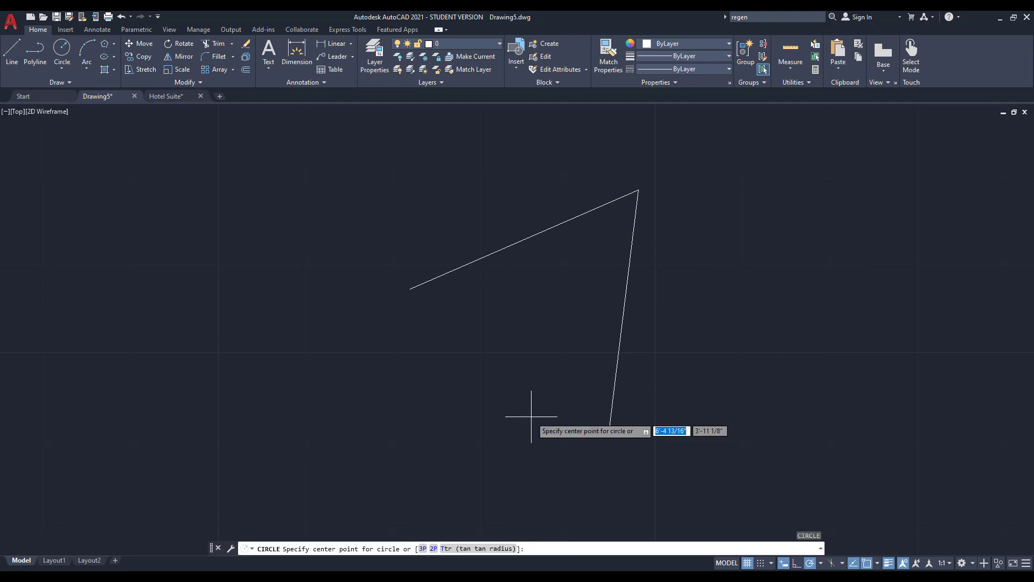
{"action": "left_click", "coordinate": [472, 550]}
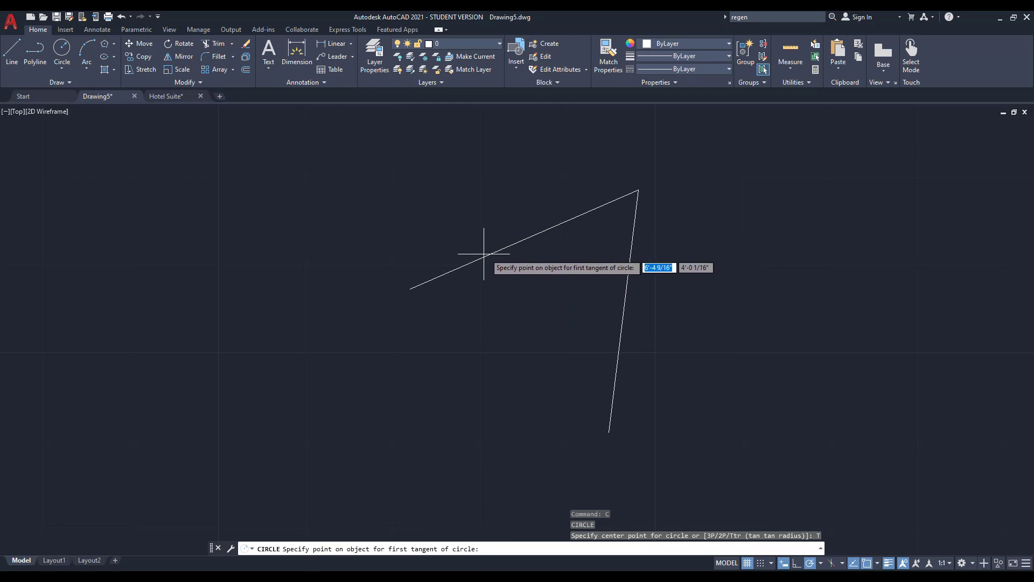
{"action": "left_click", "coordinate": [528, 237]}
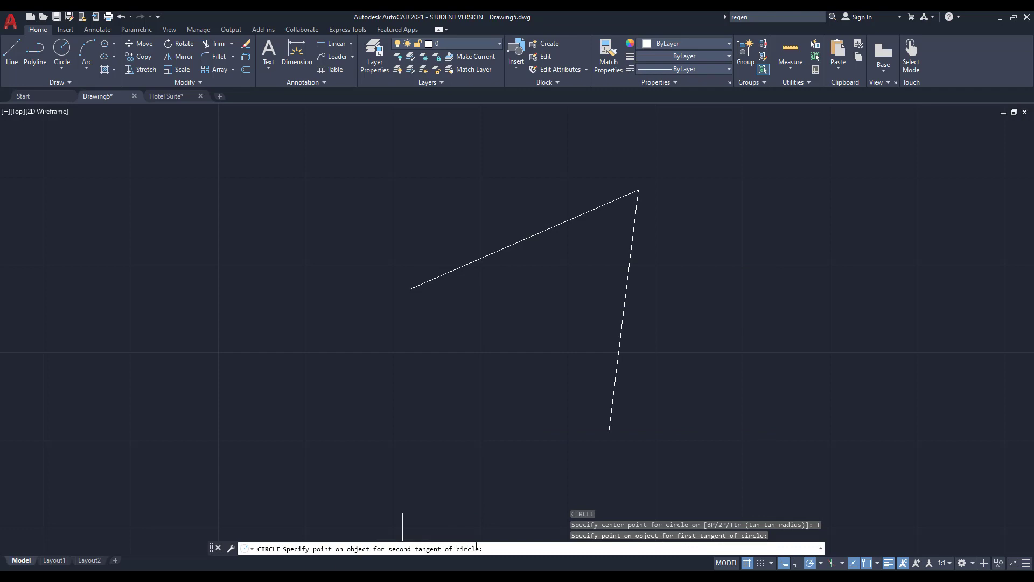
{"action": "left_click", "coordinate": [623, 317]}
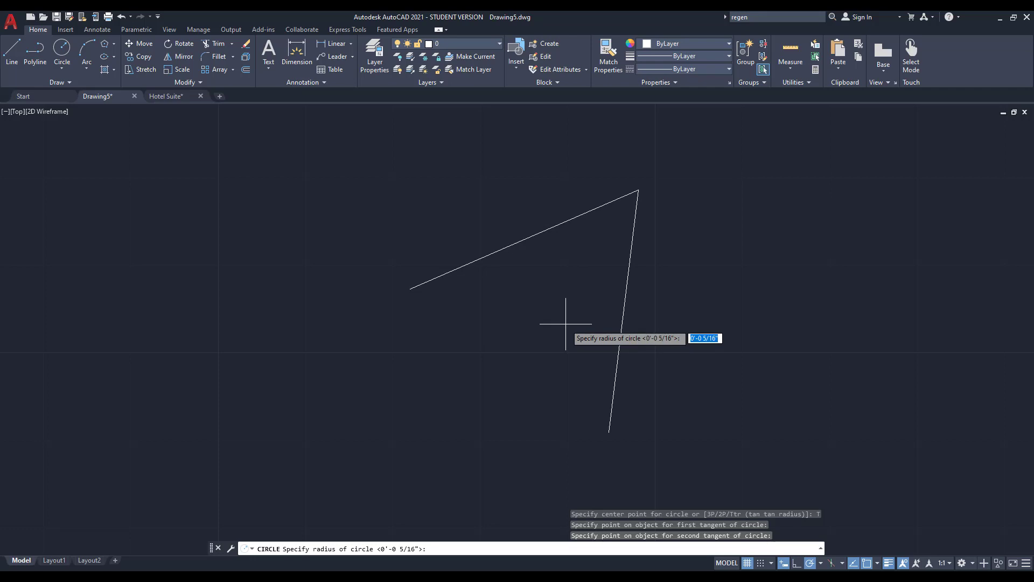
{"action": "type", "text": "3"}
{"action": "key", "text": "Return"}
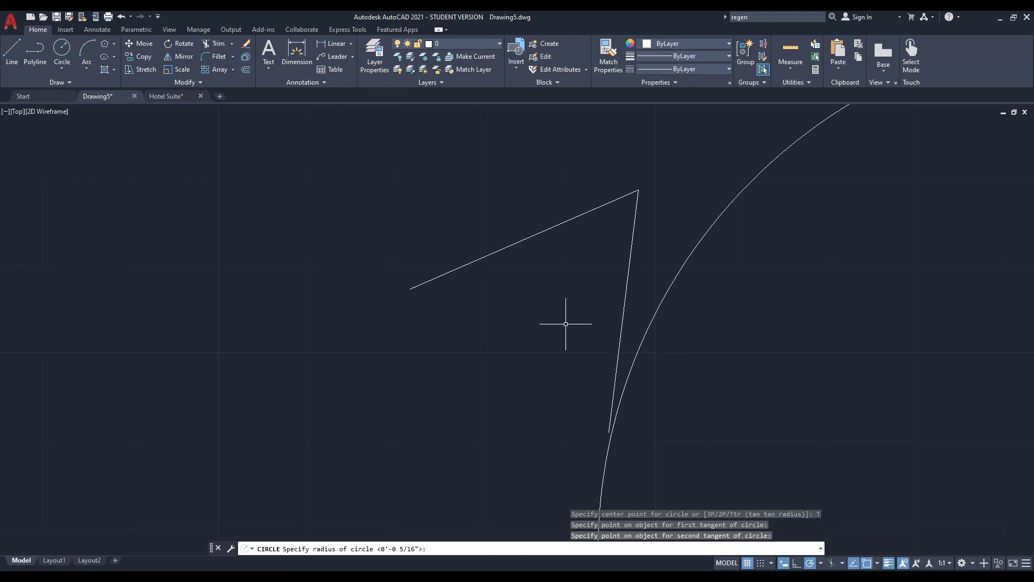
{"action": "scroll", "coordinate": [535, 304], "scroll_direction": "down", "scroll_amount": 8}
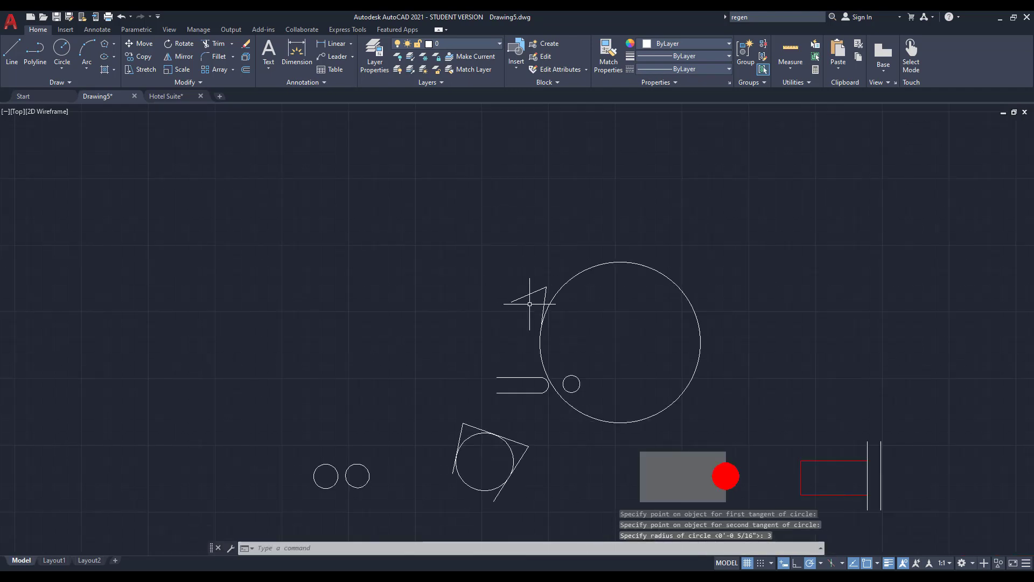
{"action": "scroll", "coordinate": [529, 304], "scroll_direction": "up", "scroll_amount": 8}
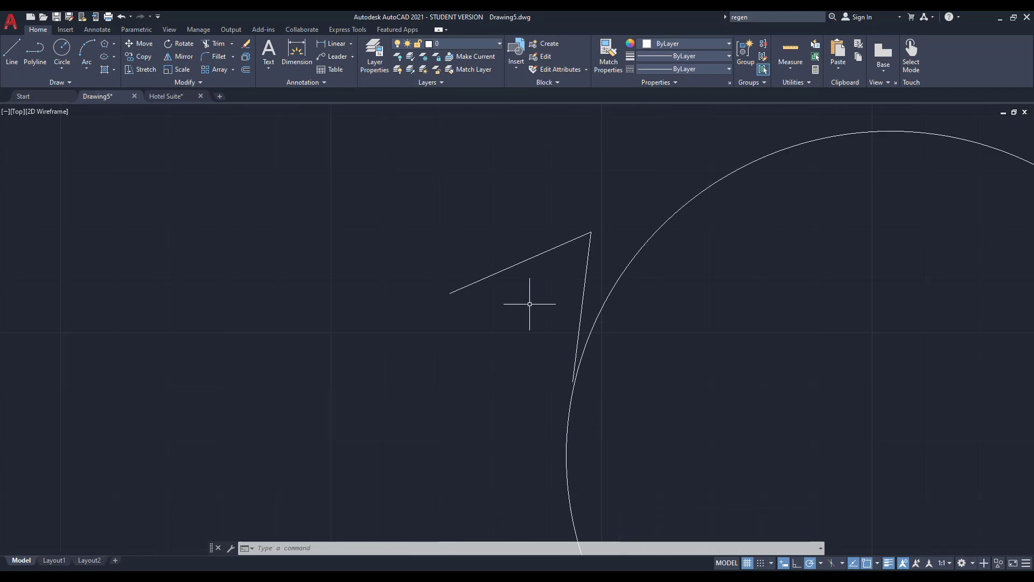
Erase the oversized circle and draw a tangent-tangent-radius circle against the sharp corner's two segments, with a radius of 1/9.
{"action": "left_click", "coordinate": [619, 284]}
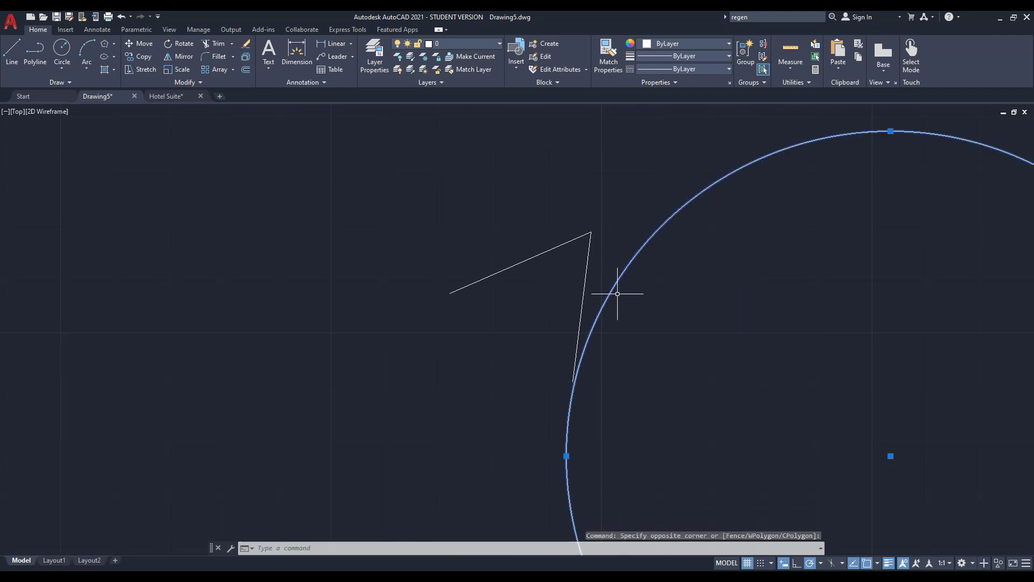
{"action": "key", "text": "Delete"}
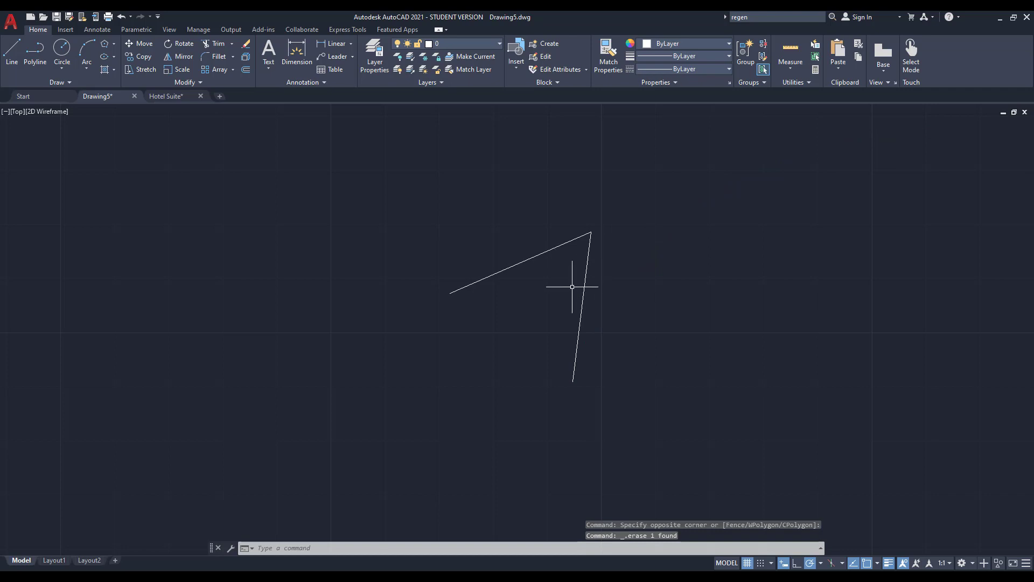
{"action": "type", "text": "c"}
{"action": "key", "text": "Return"}
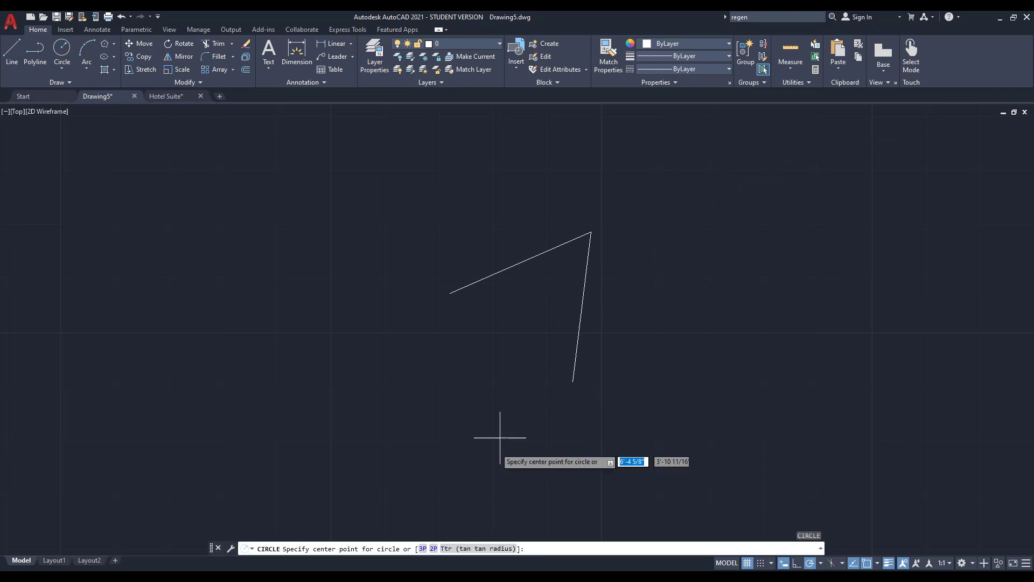
{"action": "left_click", "coordinate": [474, 549]}
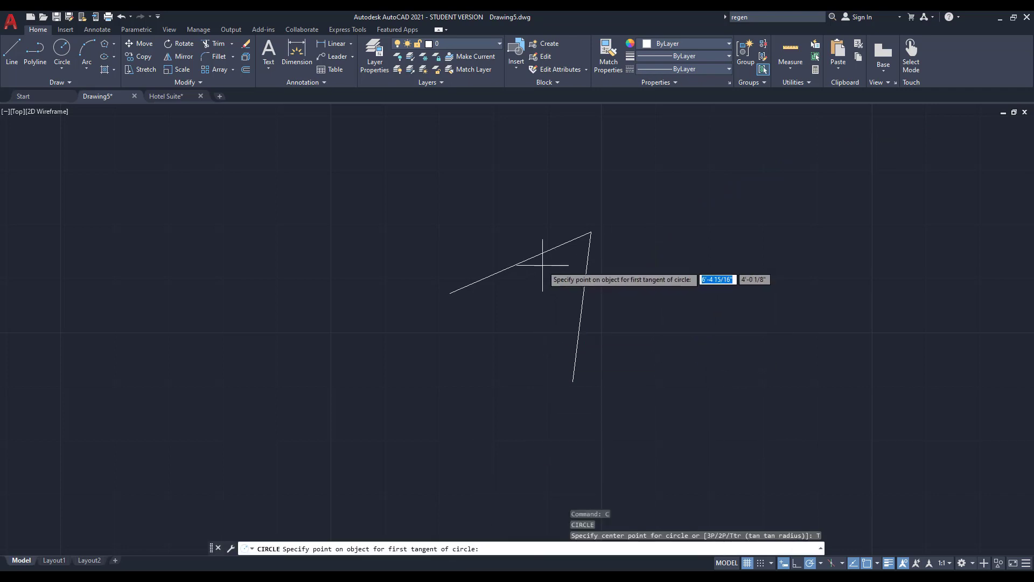
{"action": "left_click", "coordinate": [522, 262]}
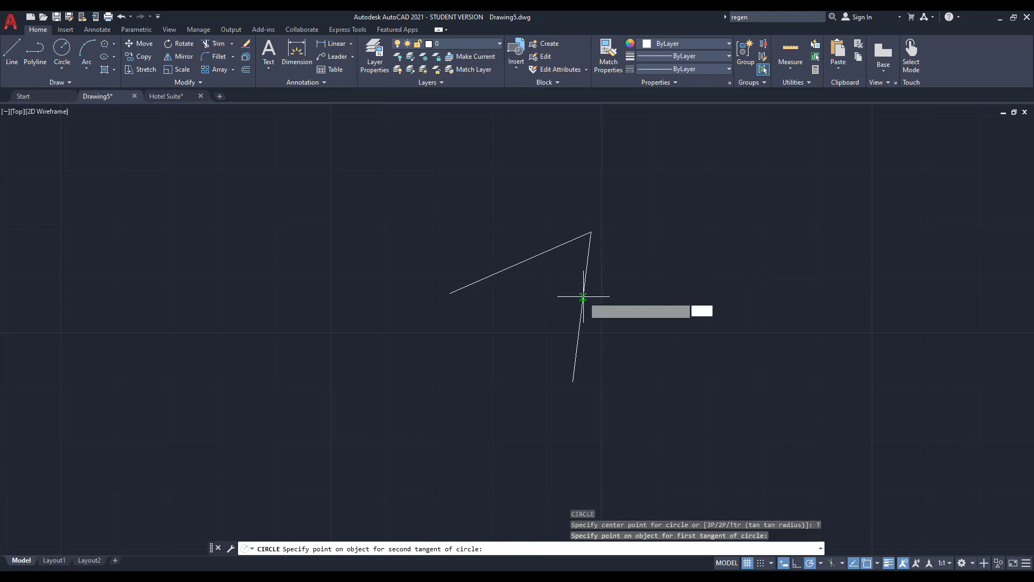
{"action": "left_click", "coordinate": [577, 295]}
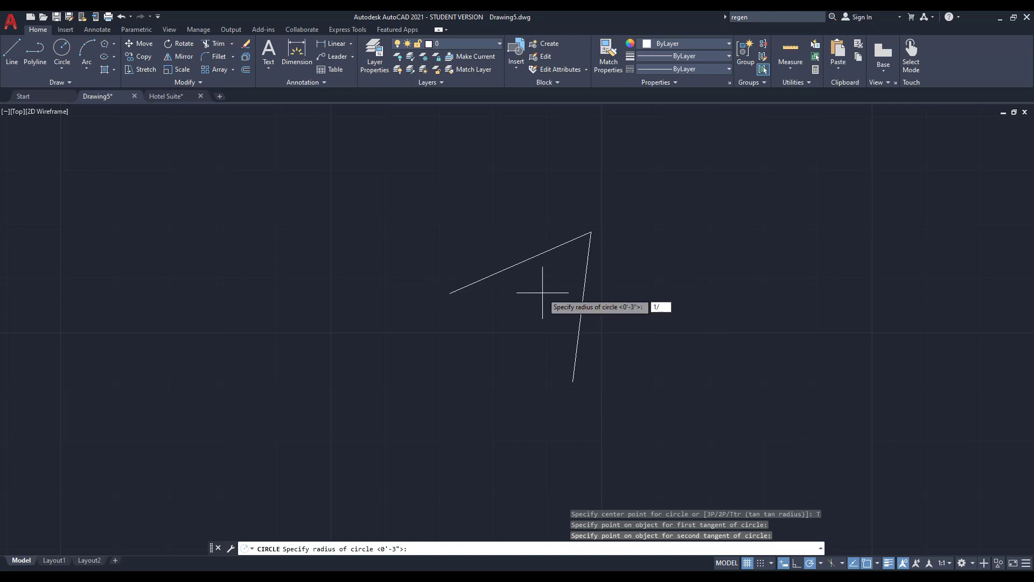
{"action": "key", "text": "Return"}
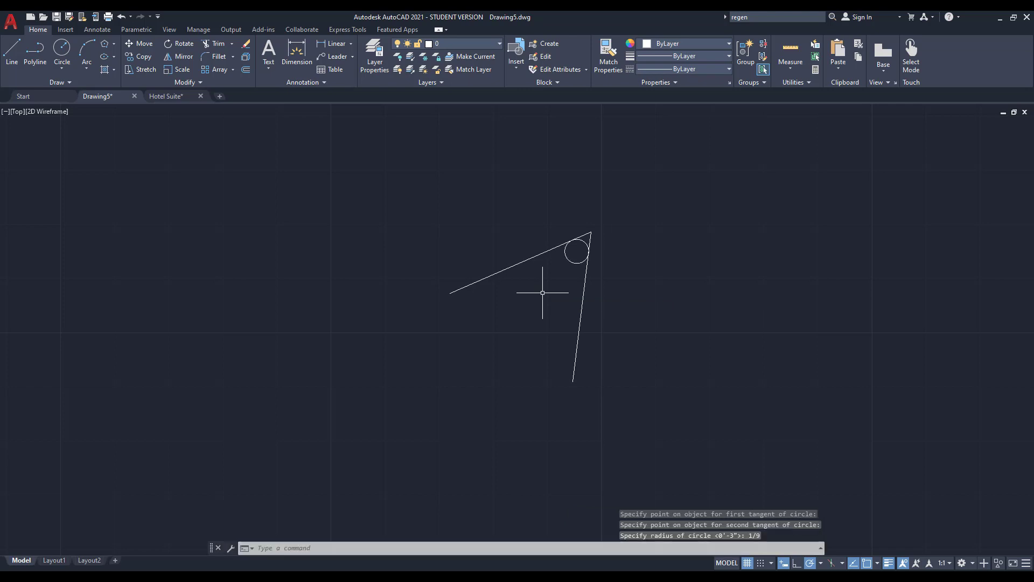
{"action": "scroll", "coordinate": [578, 246], "scroll_direction": "up", "scroll_amount": 8}
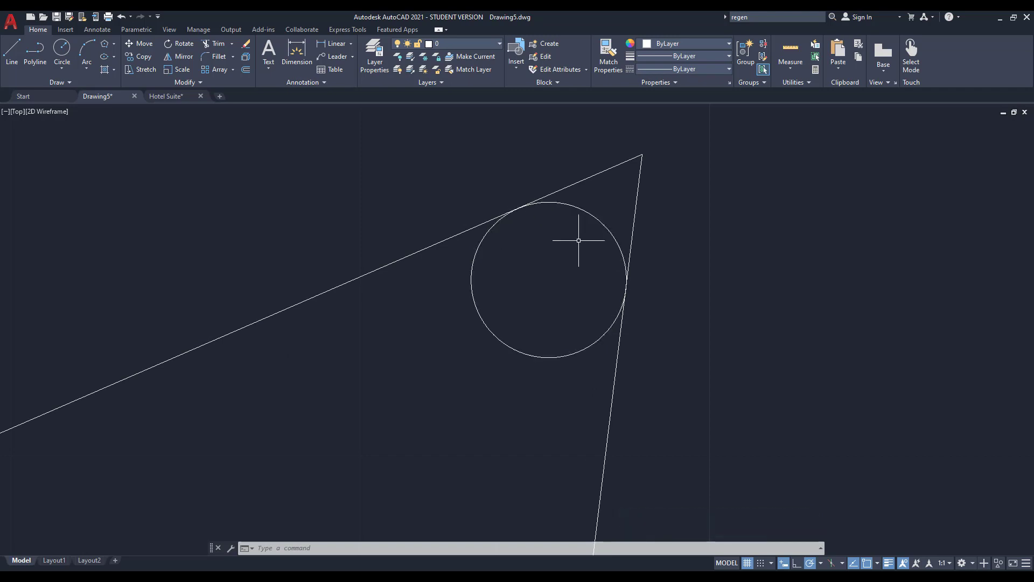
{"action": "scroll", "coordinate": [485, 219], "scroll_direction": "up", "scroll_amount": 4}
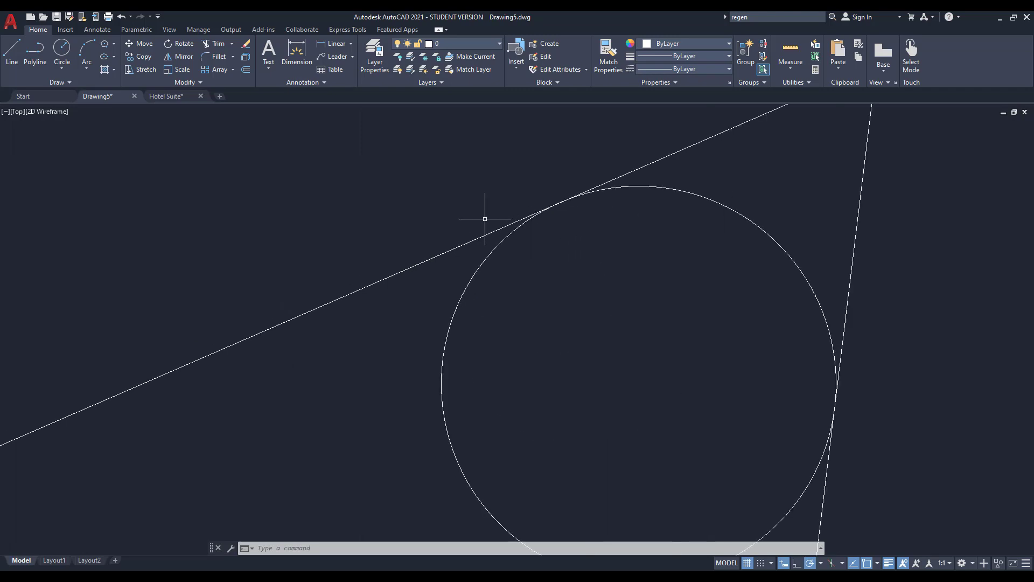
{"action": "scroll", "coordinate": [529, 220], "scroll_direction": "down", "scroll_amount": 4}
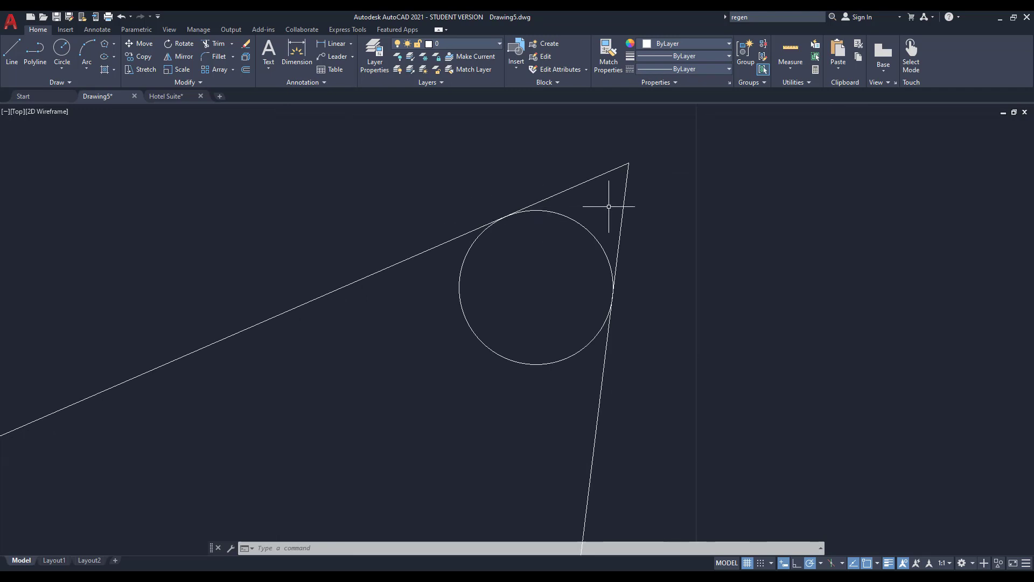
{"action": "scroll", "coordinate": [587, 266], "scroll_direction": "down", "scroll_amount": 4}
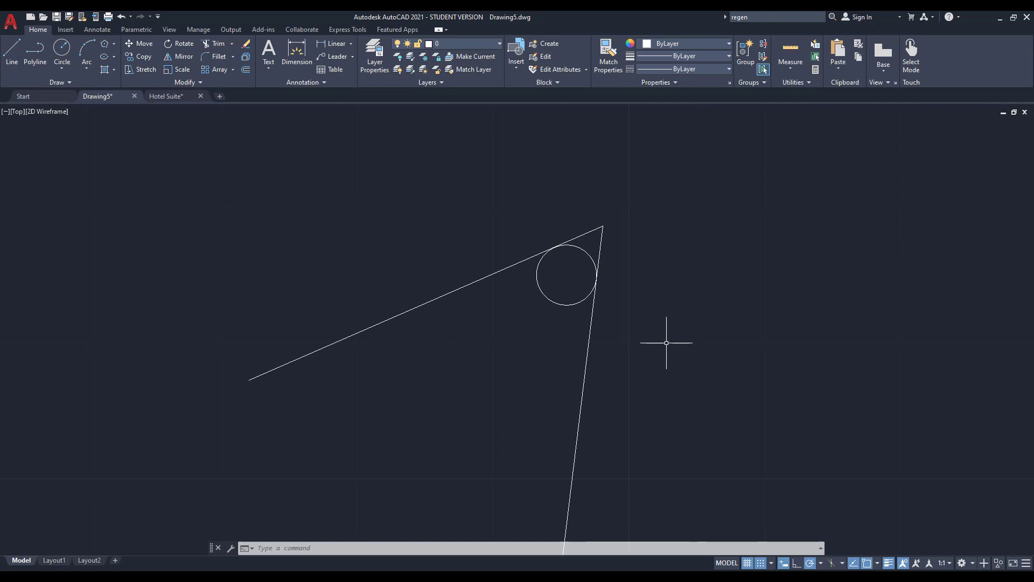
Start a rectangle with grid snap turned off and both chamfer distances set to 1.
{"action": "scroll", "coordinate": [397, 373], "scroll_direction": "down", "scroll_amount": 6}
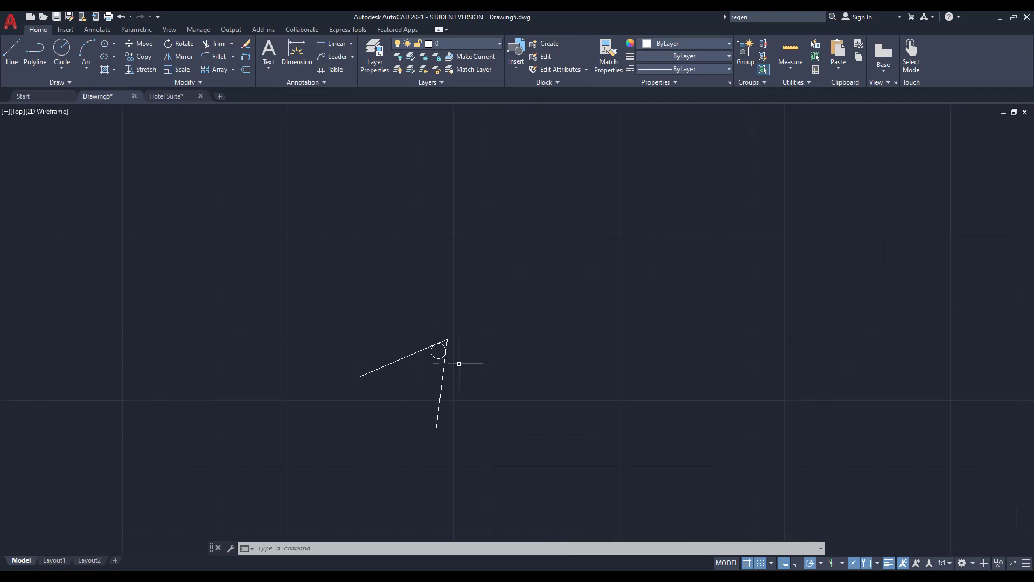
{"action": "scroll", "coordinate": [284, 317], "scroll_direction": "down", "scroll_amount": 4}
{"action": "scroll", "coordinate": [479, 335], "scroll_direction": "up", "scroll_amount": 6}
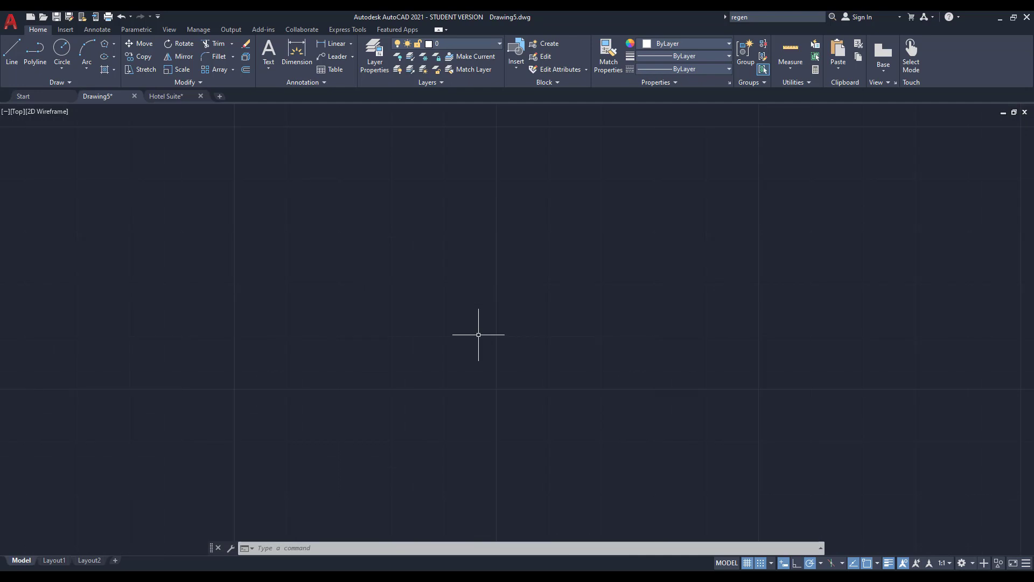
{"action": "type", "text": "r"}
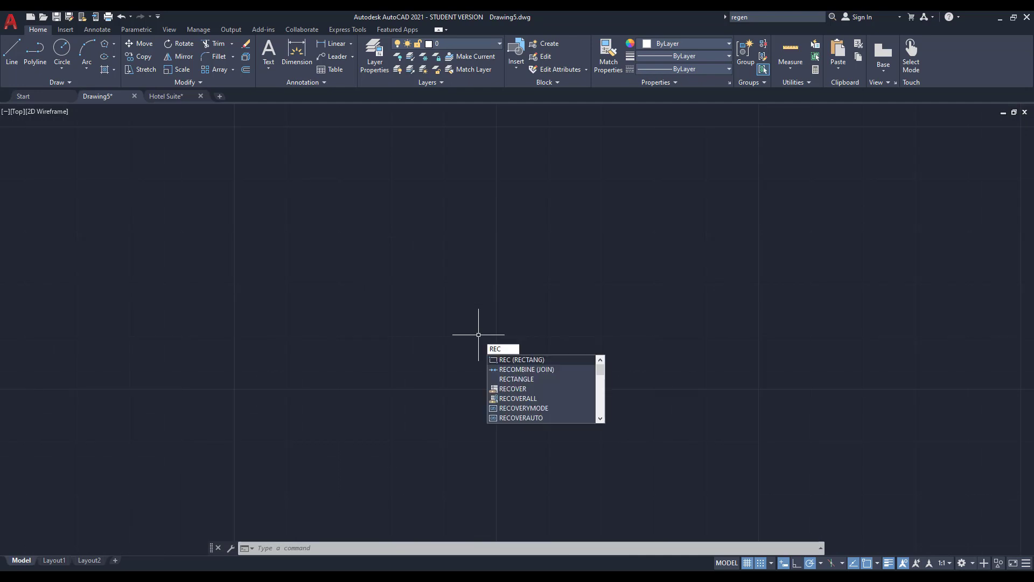
{"action": "key", "text": "Return"}
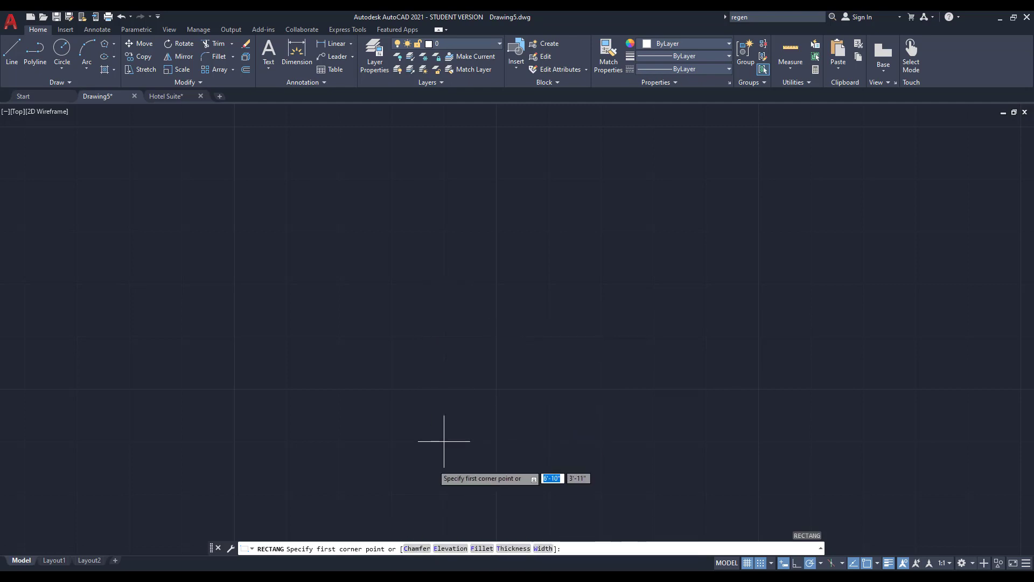
{"action": "left_click", "coordinate": [762, 564]}
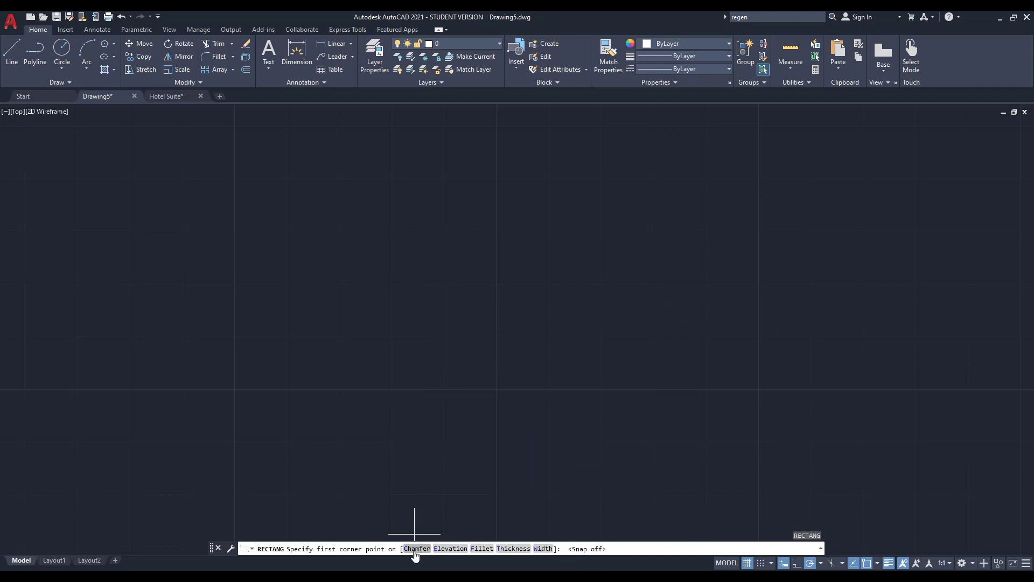
{"action": "type", "text": "c"}
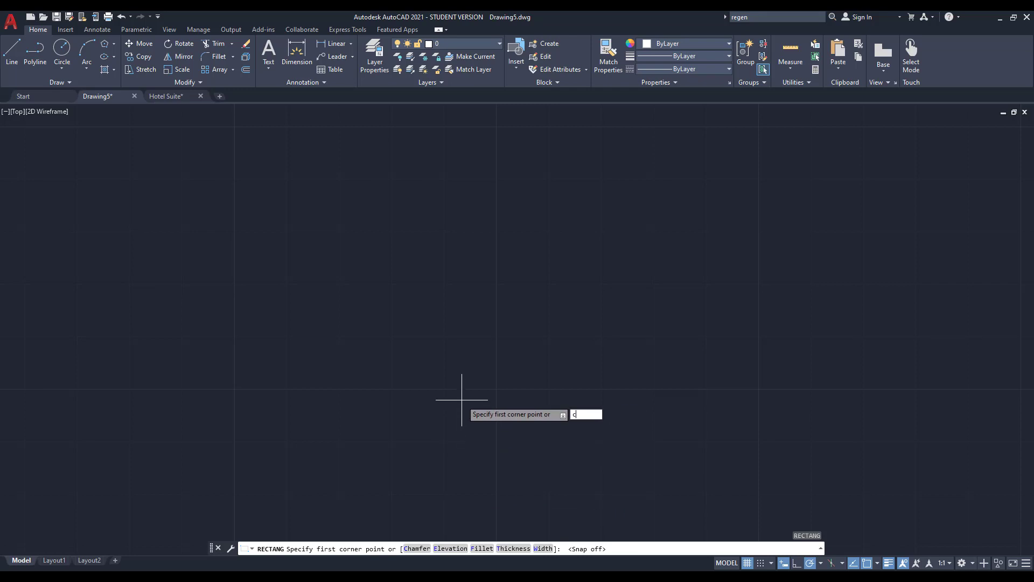
{"action": "key", "text": "Return"}
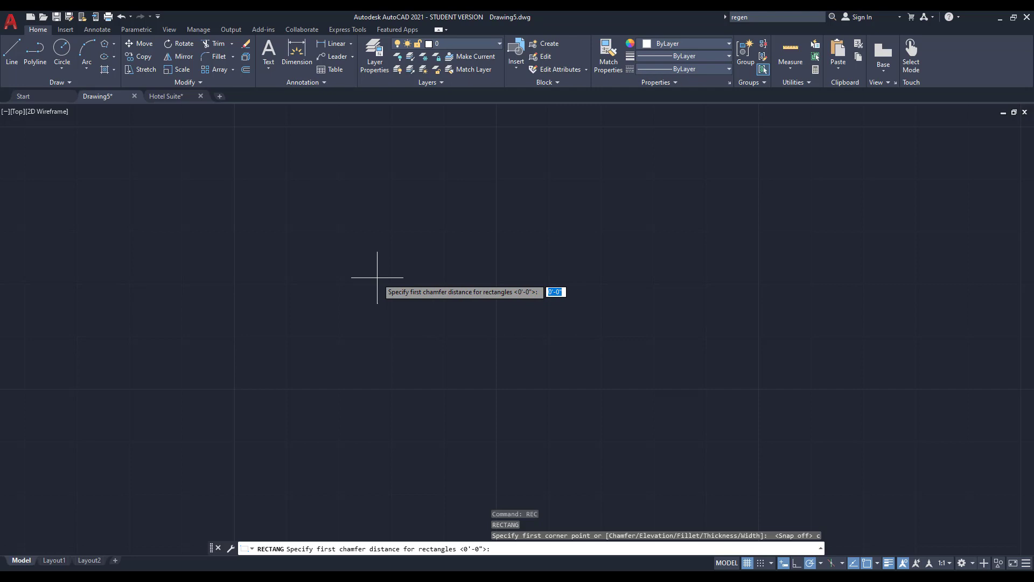
{"action": "key", "text": "Return"}
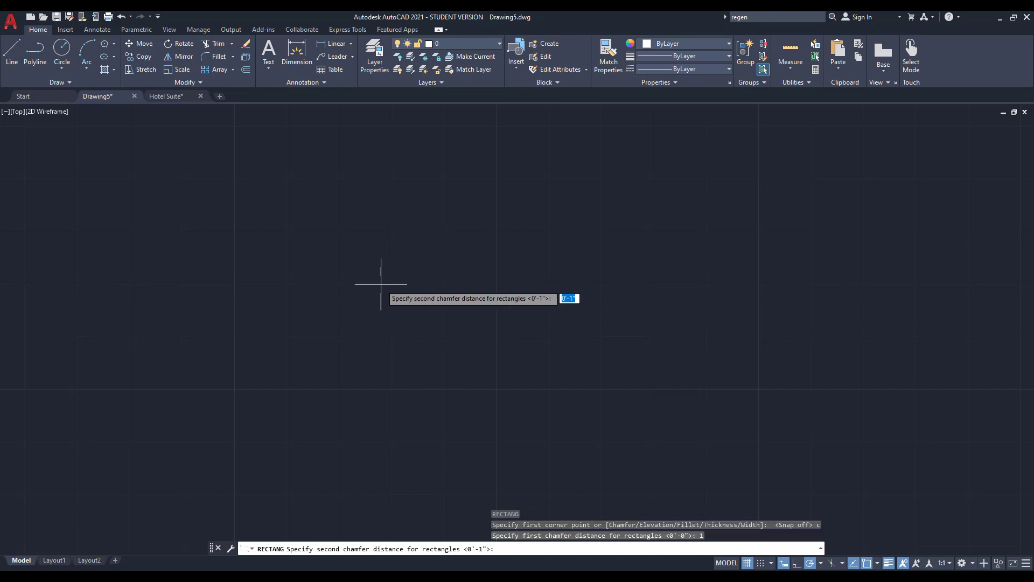
{"action": "key", "text": "Return"}
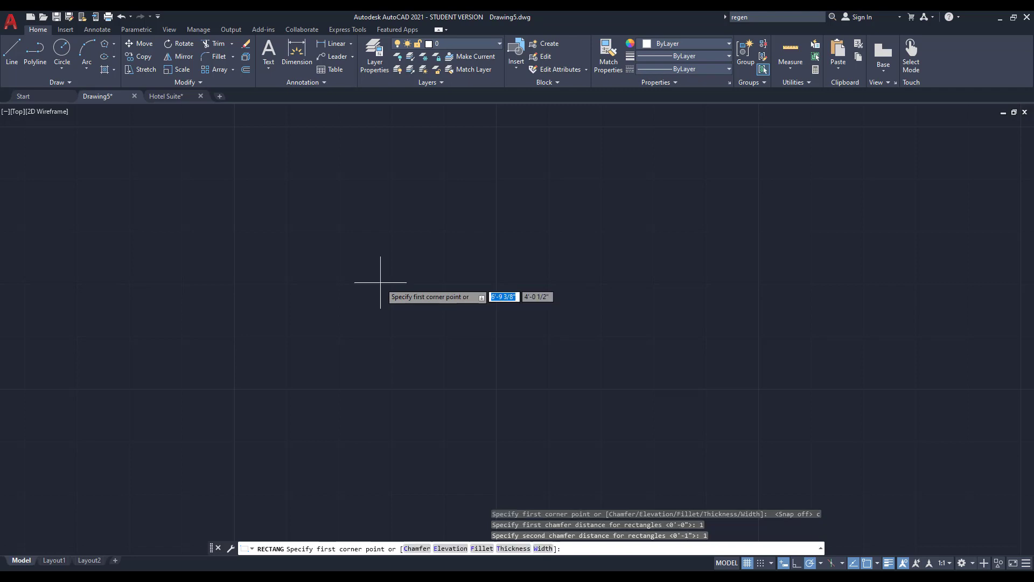
Place the chamfered rectangle's two opposite corners in the empty area beside the sharp corner and above the grey filled rectangle.
{"action": "scroll", "coordinate": [376, 268], "scroll_direction": "down", "scroll_amount": 3}
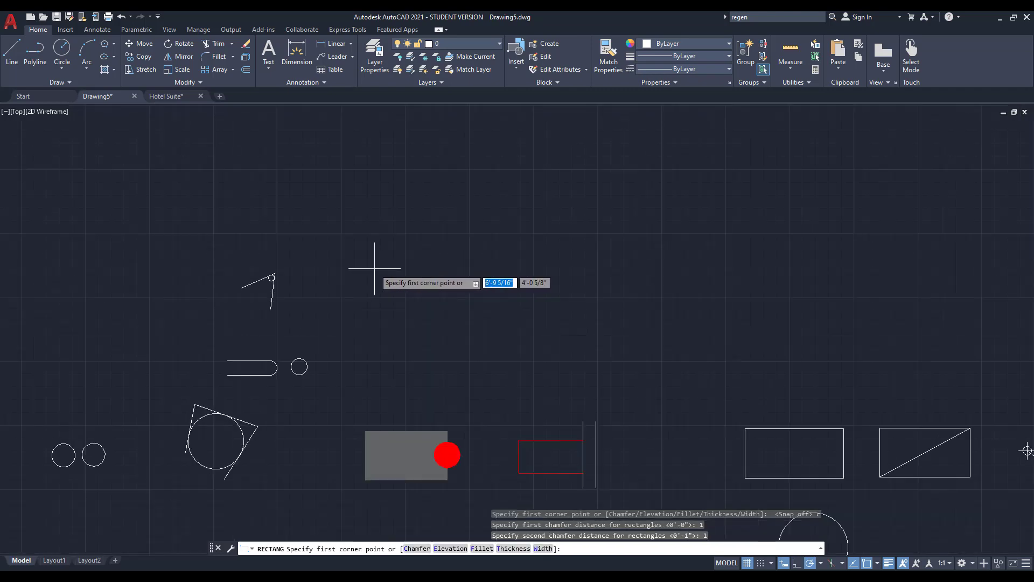
{"action": "left_click", "coordinate": [394, 207]}
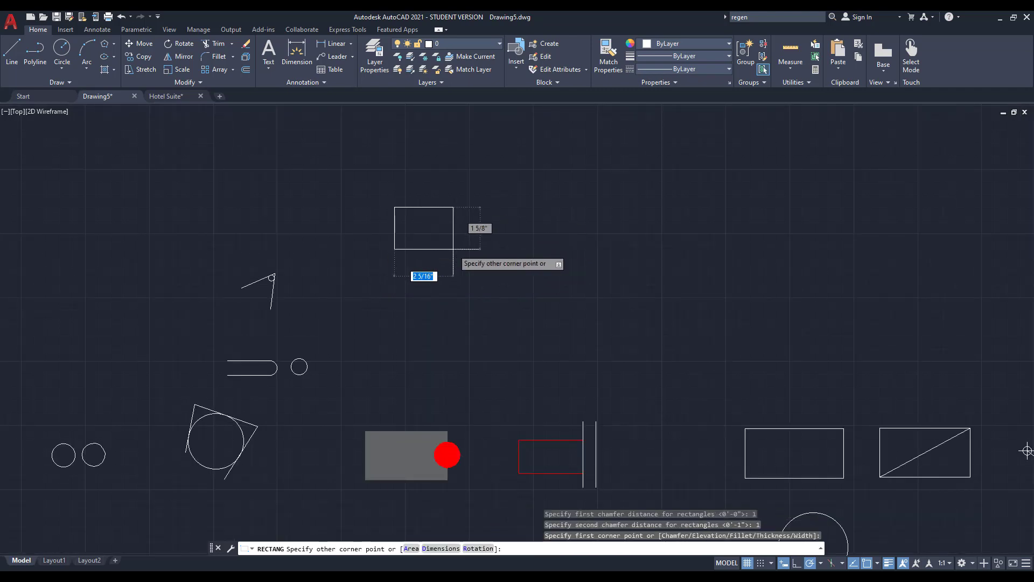
{"action": "scroll", "coordinate": [455, 221], "scroll_direction": "up", "scroll_amount": 2}
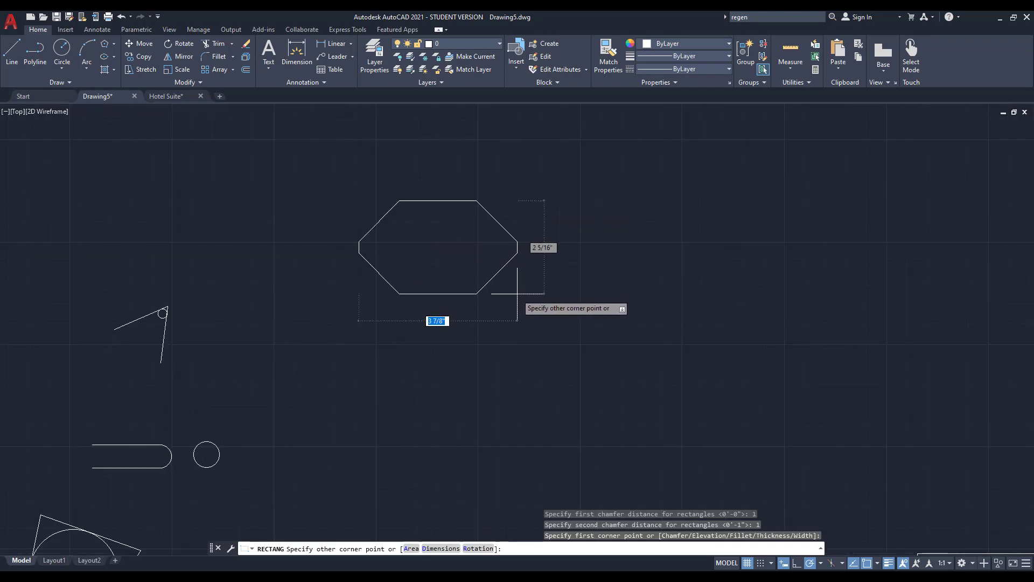
{"action": "scroll", "coordinate": [646, 365], "scroll_direction": "down", "scroll_amount": 1}
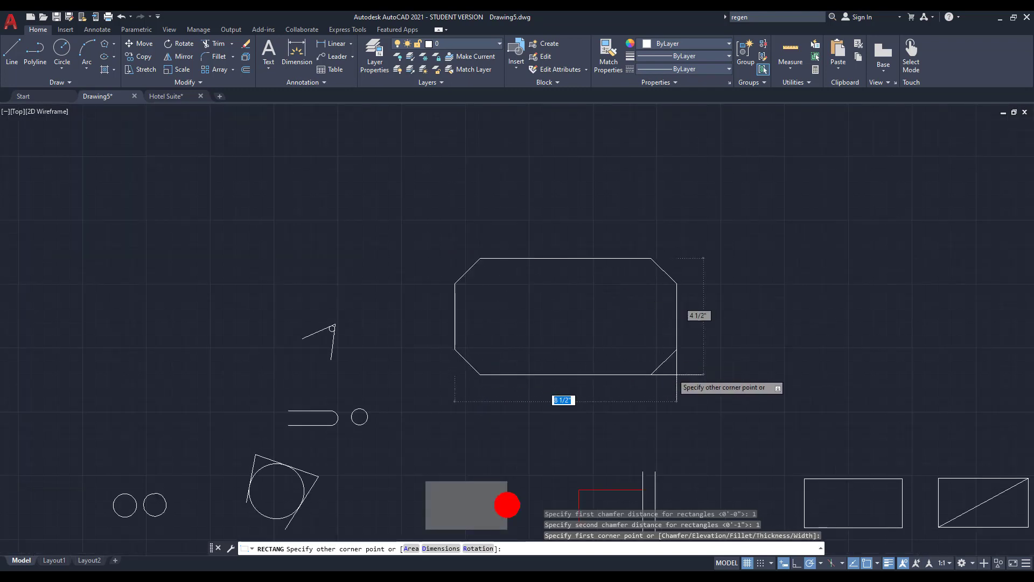
{"action": "scroll", "coordinate": [744, 395], "scroll_direction": "up", "scroll_amount": 4}
{"action": "left_click", "coordinate": [732, 396]}
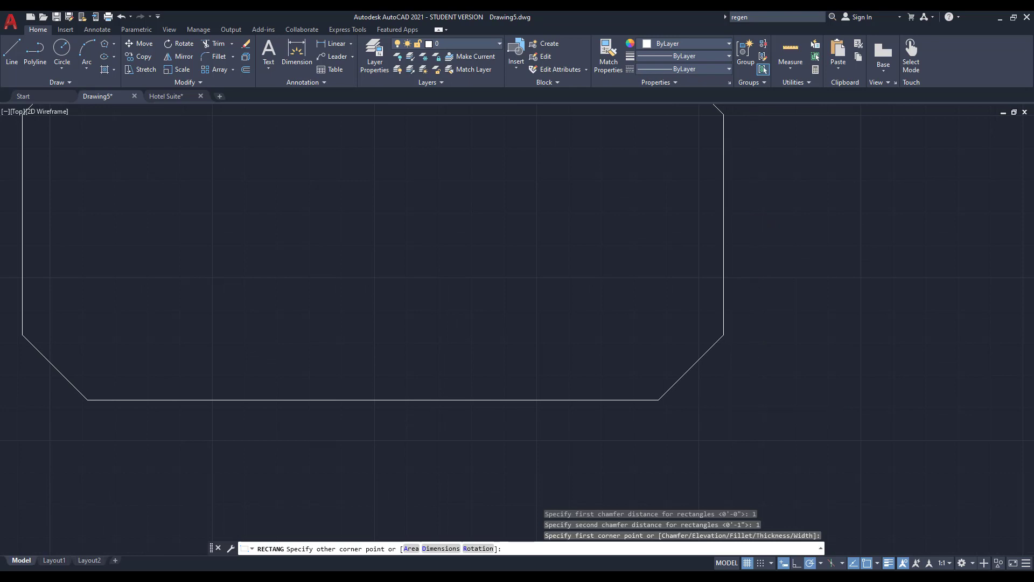
{"action": "scroll", "coordinate": [480, 362], "scroll_direction": "down", "scroll_amount": 4}
{"action": "scroll", "coordinate": [497, 350], "scroll_direction": "up", "scroll_amount": 1}
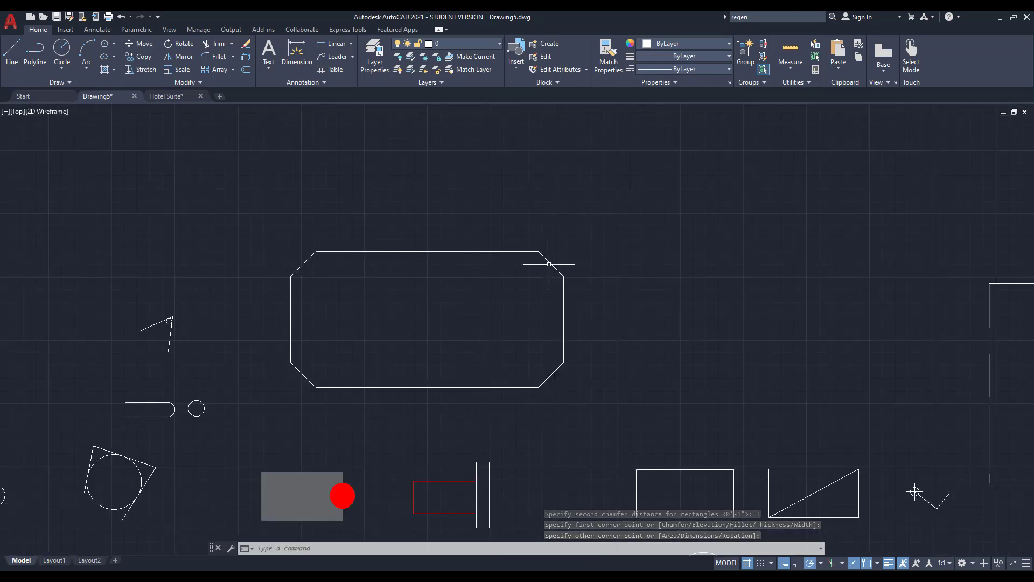
{"action": "scroll", "coordinate": [576, 259], "scroll_direction": "up", "scroll_amount": 2}
{"action": "scroll", "coordinate": [576, 254], "scroll_direction": "up", "scroll_amount": 2}
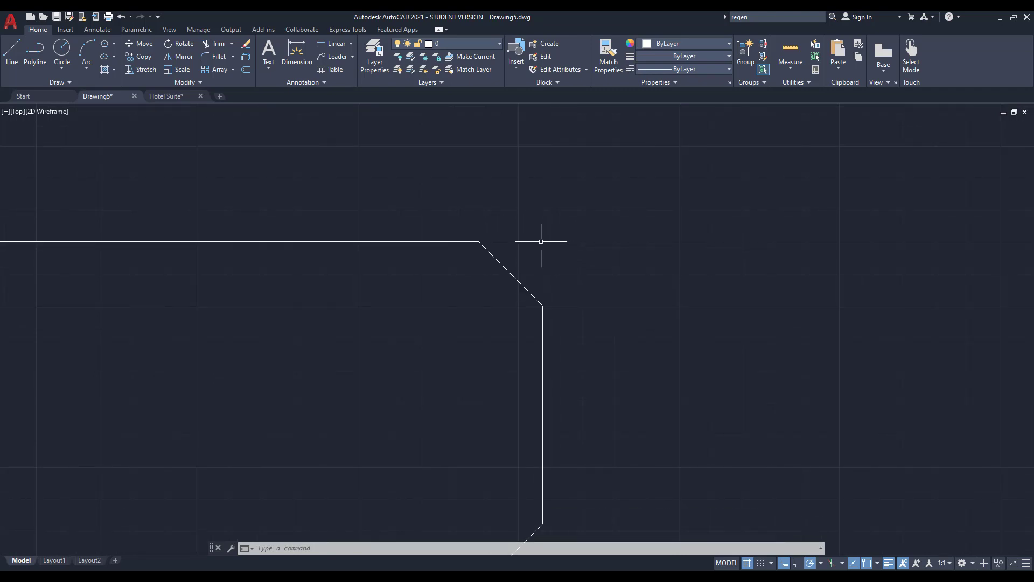
{"action": "scroll", "coordinate": [384, 279], "scroll_direction": "down", "scroll_amount": 5}
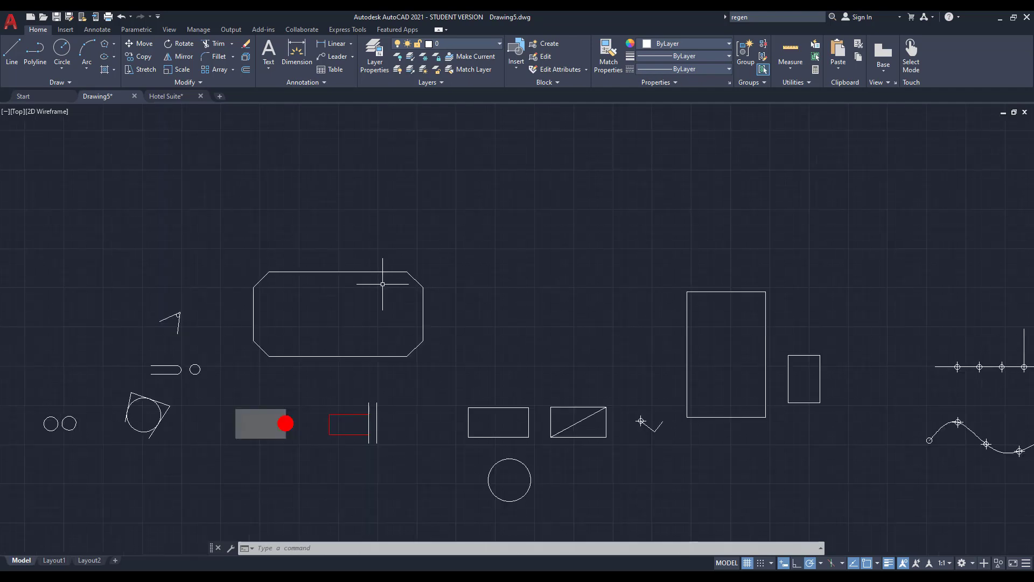
{"action": "type", "text": "c"}
{"action": "key", "text": "Return"}
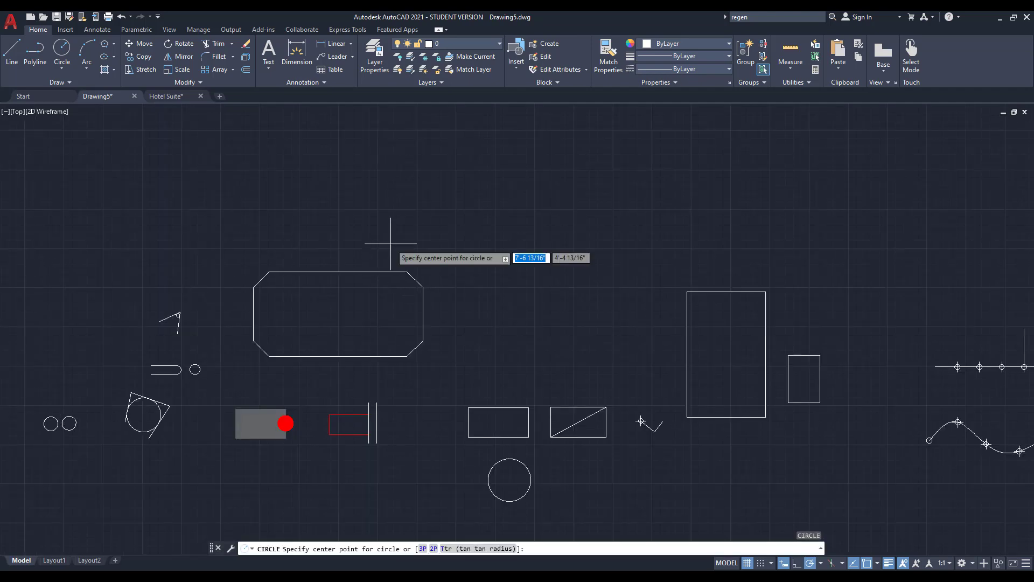
{"action": "key", "text": "Escape"}
Draw a rectangle with a corner fillet radius of 1 in the empty area above and beside the chamfered rectangle.
{"action": "key", "text": "Return"}
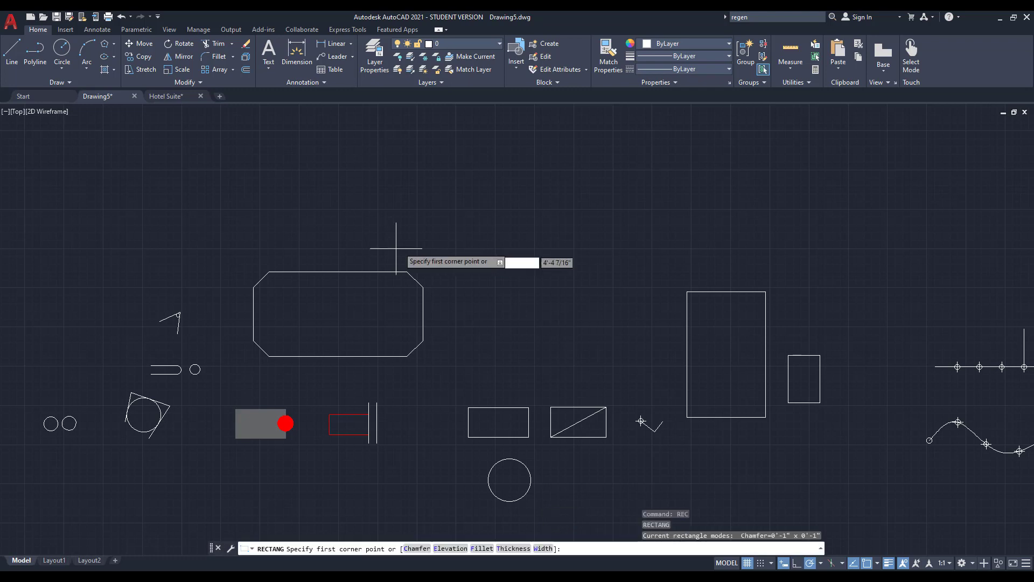
{"action": "scroll", "coordinate": [485, 242], "scroll_direction": "up", "scroll_amount": 2}
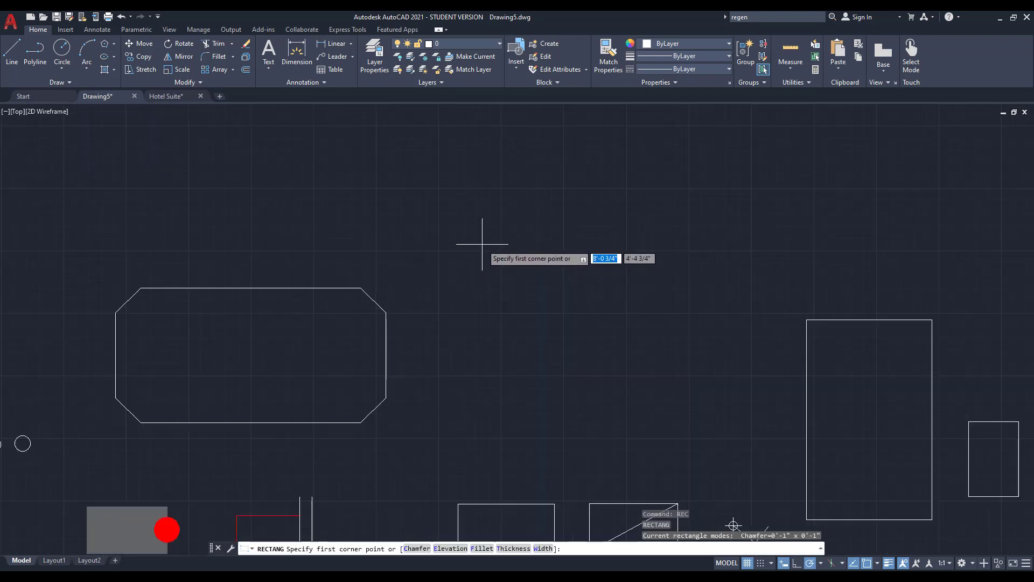
{"action": "left_click", "coordinate": [477, 549]}
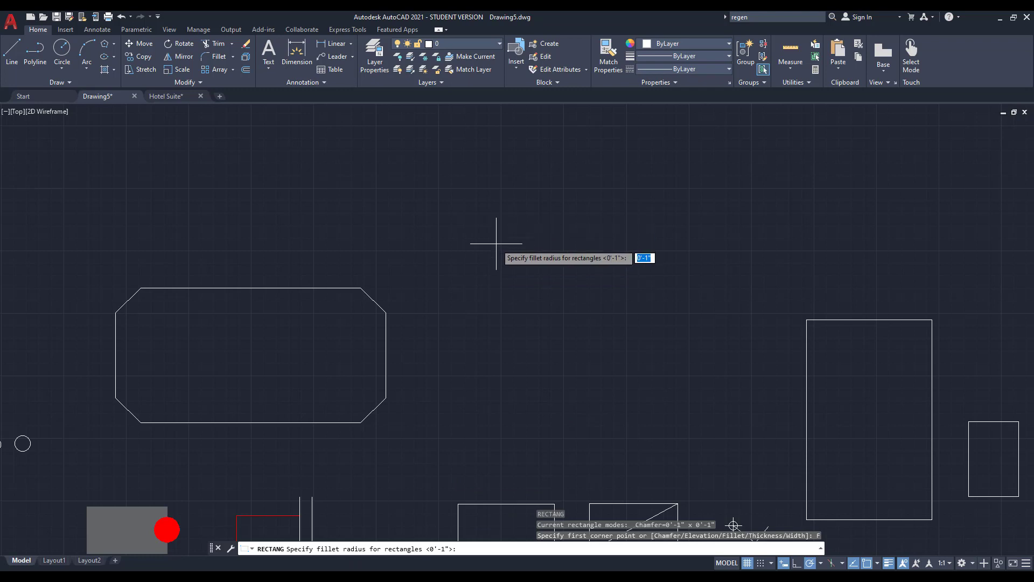
{"action": "key", "text": "Return"}
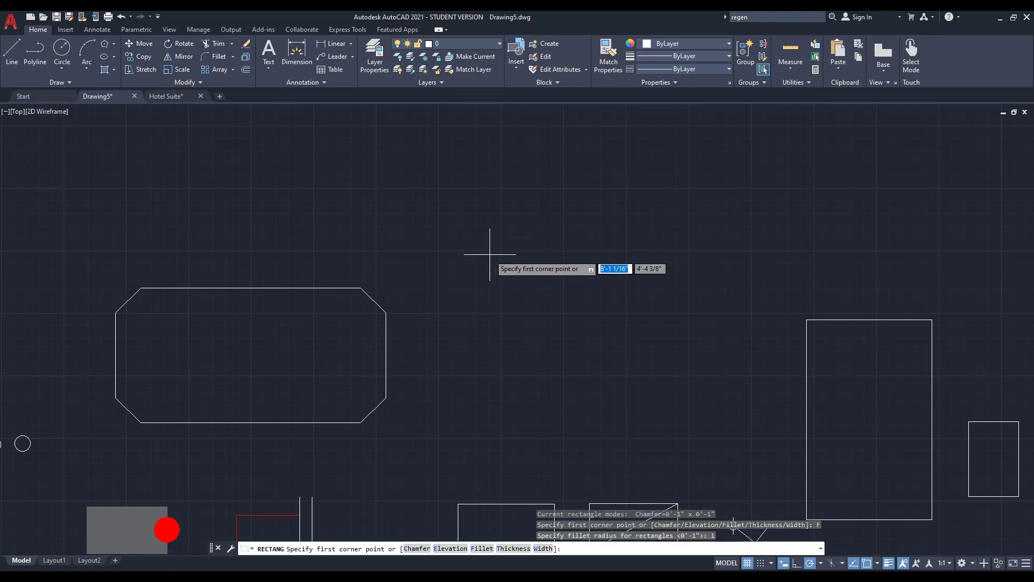
{"action": "scroll", "coordinate": [375, 361], "scroll_direction": "down", "scroll_amount": 4}
{"action": "scroll", "coordinate": [419, 242], "scroll_direction": "up", "scroll_amount": 2}
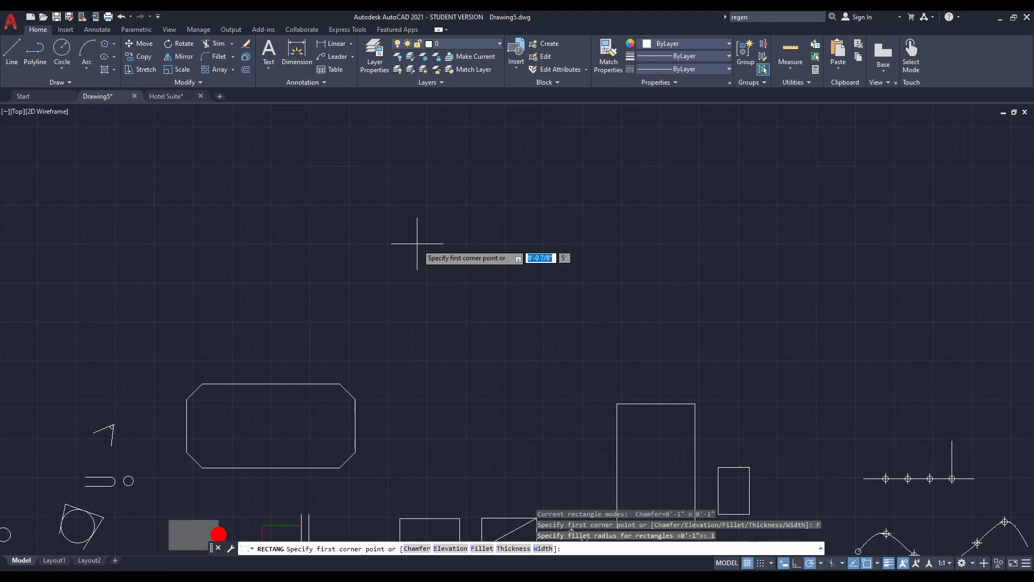
{"action": "left_click", "coordinate": [368, 248]}
{"action": "left_click", "coordinate": [577, 362]}
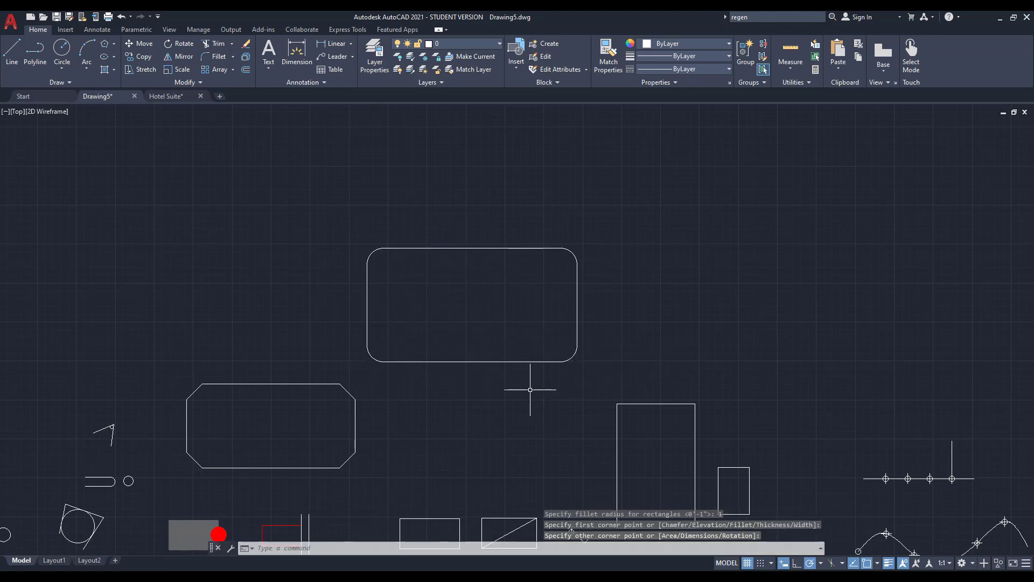
{"action": "scroll", "coordinate": [576, 357], "scroll_direction": "up", "scroll_amount": 4}
{"action": "scroll", "coordinate": [571, 384], "scroll_direction": "down", "scroll_amount": 2}
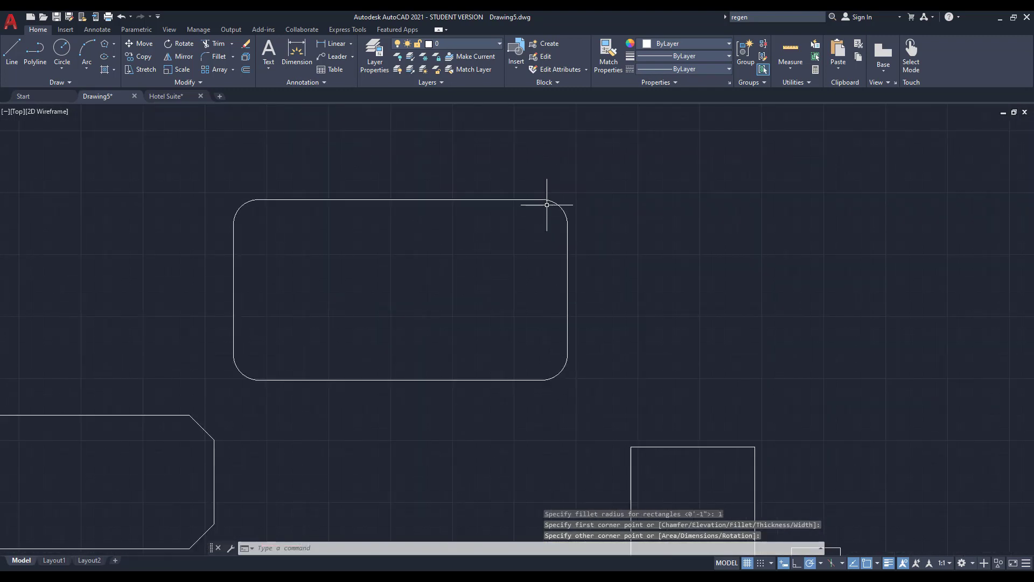
{"action": "scroll", "coordinate": [546, 211], "scroll_direction": "down", "scroll_amount": 4}
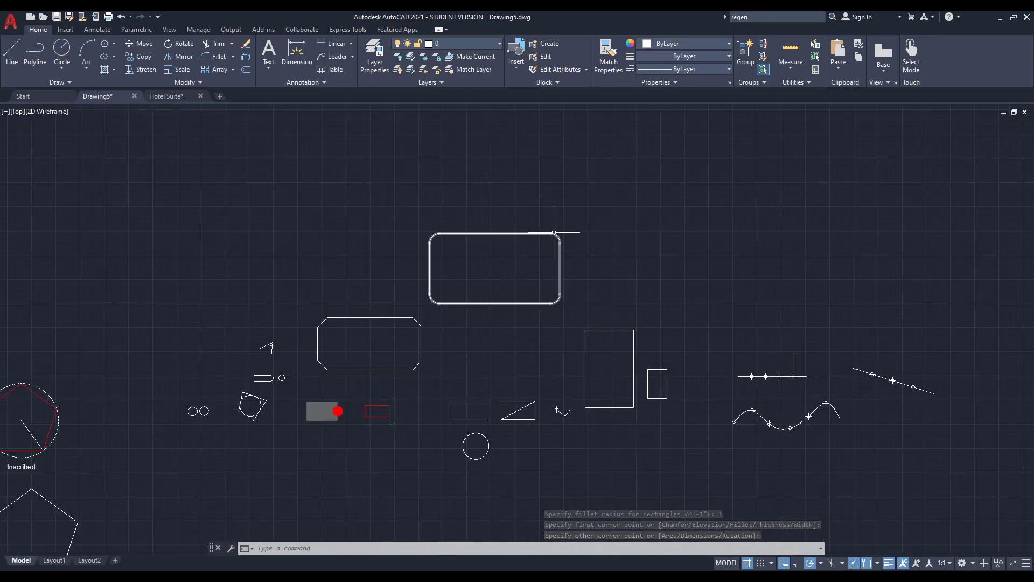
{"action": "scroll", "coordinate": [559, 302], "scroll_direction": "up", "scroll_amount": 2}
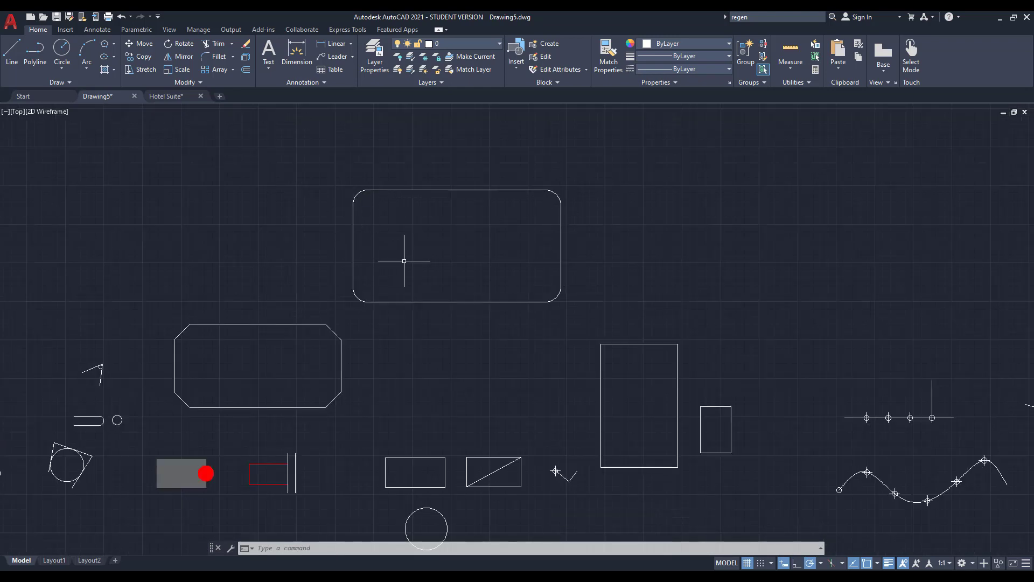
{"action": "key", "text": "ctrl+z"}
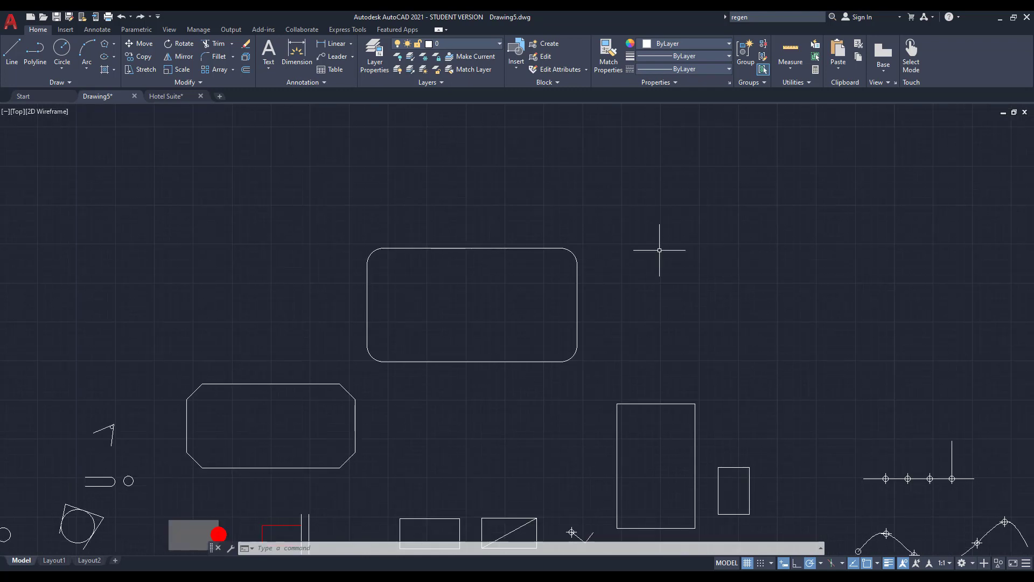